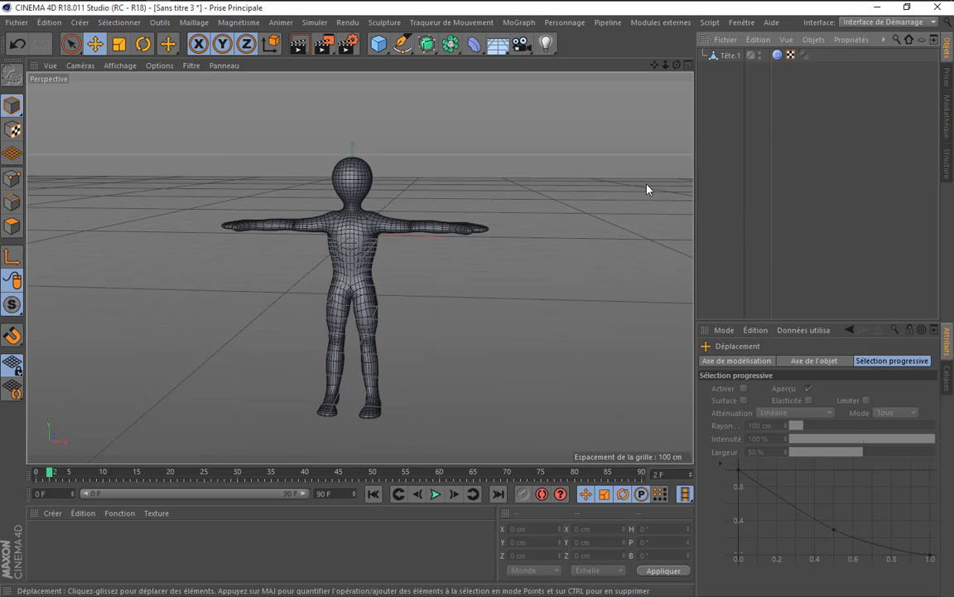
- Convert the Tête.1 figure into a new polygon object and delete the original sculpted object
left_click_drag(677, 65, 592, 214)
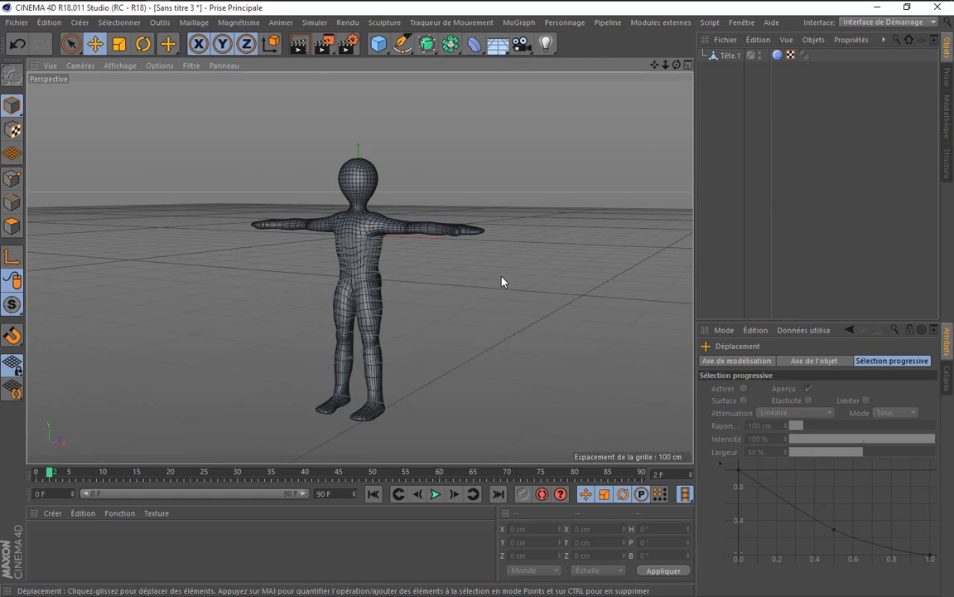
left_click_drag(500, 282, 612, 284, "alt")
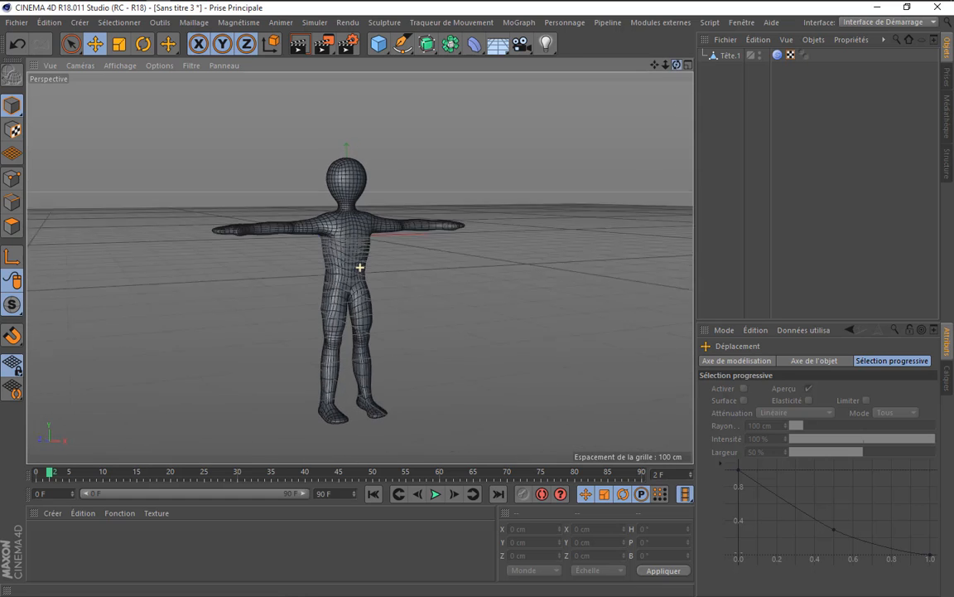
left_click_drag(360, 267, 364, 285, "alt")
left_click(729, 56)
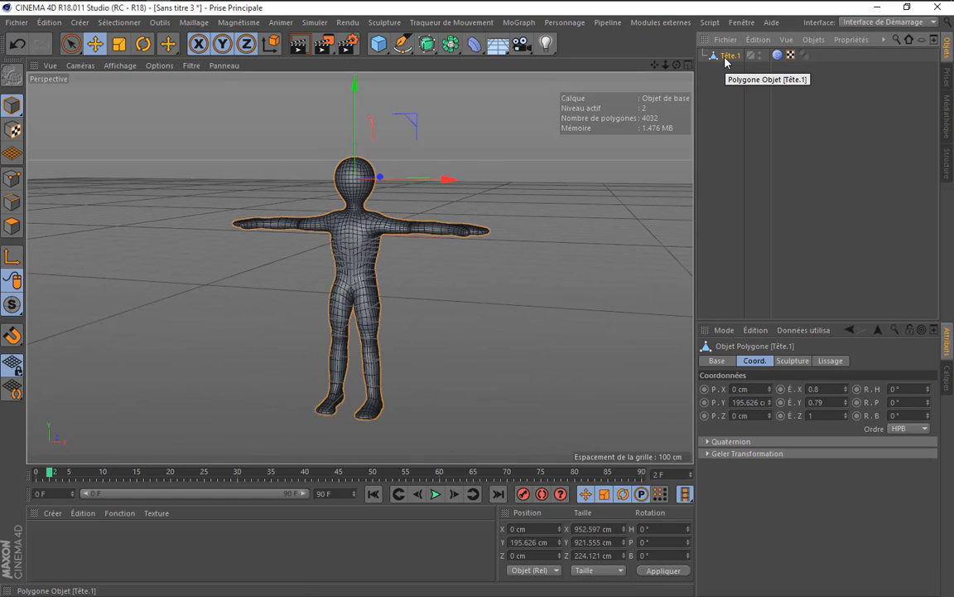
right_click(730, 56)
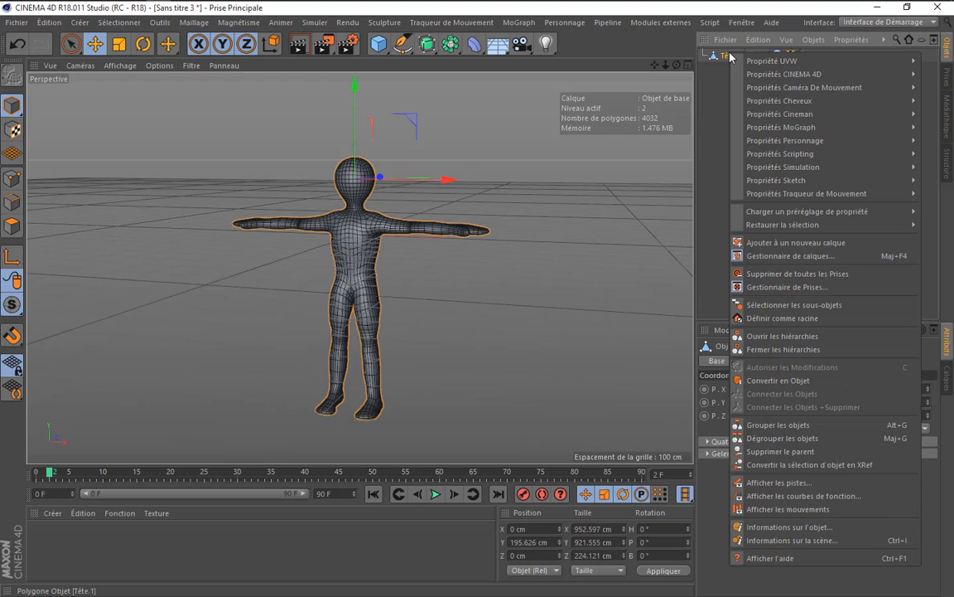
left_click(764, 380)
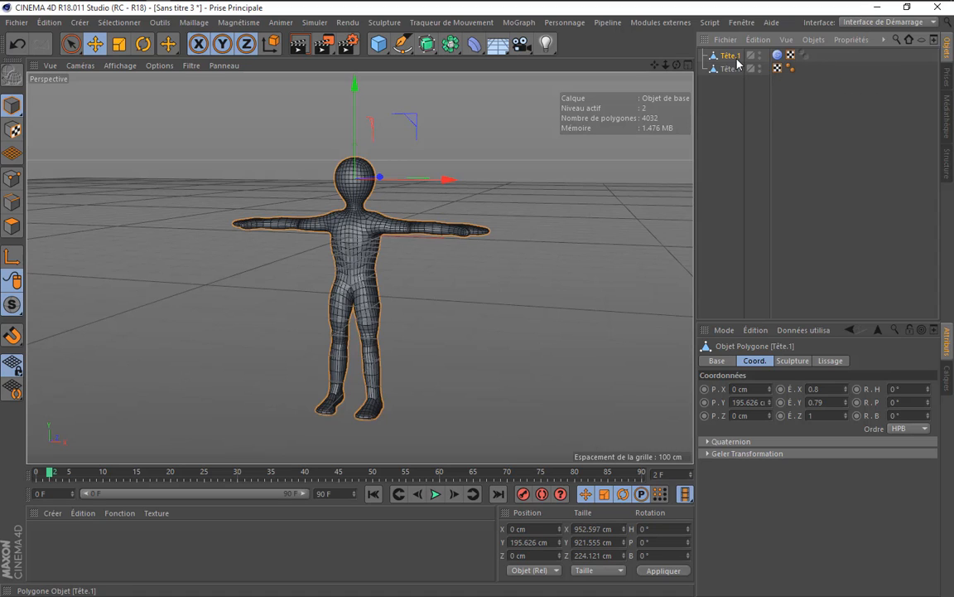
key("Delete")
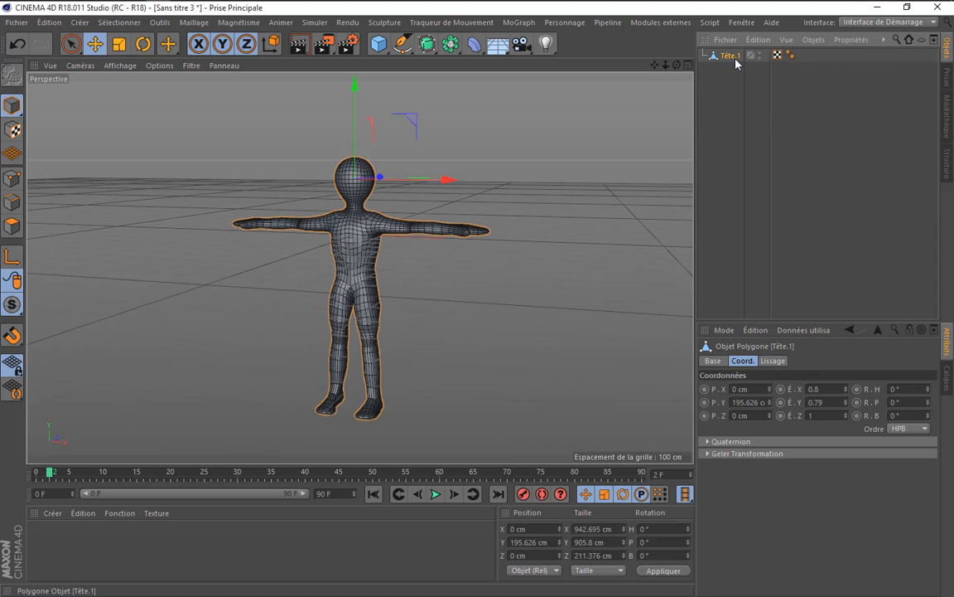
- Rename the converted figure mesh as Personnage
double_click(734, 56)
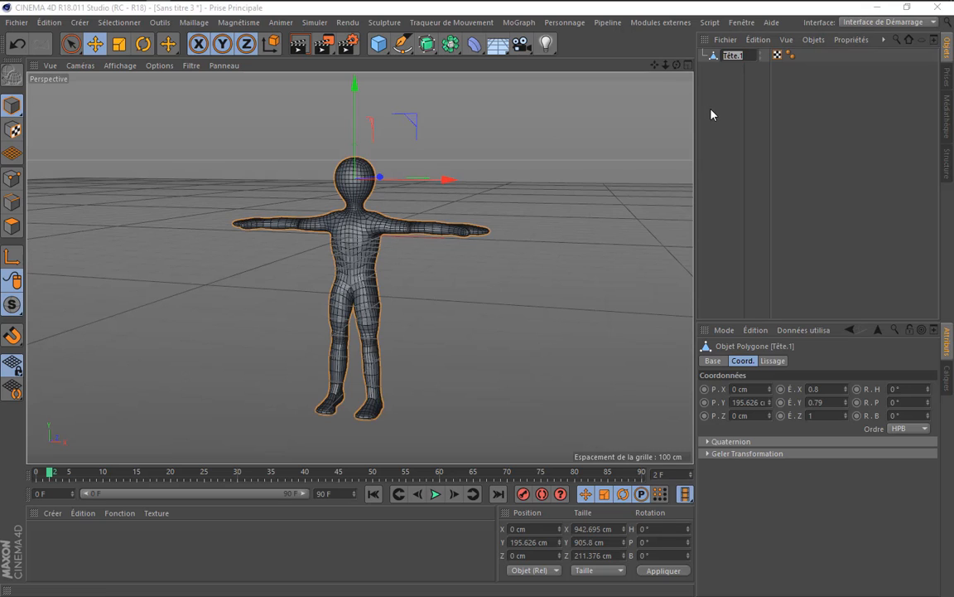
type("Personnag")
type("e")
key("Return")
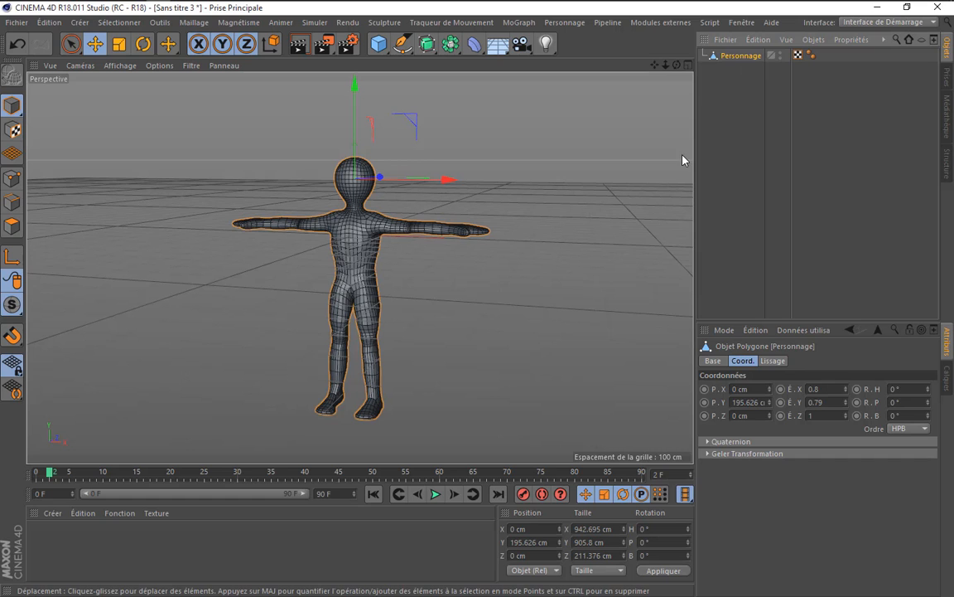
- Add a Personnage character rig object to the scene
mouse_move(654, 64)
left_mouse_down()
mouse_move(793, 1)
mouse_move(659, 15)
mouse_move(607, 64)
mouse_move(653, 68)
mouse_move(653, 80)
left_mouse_up()
left_click(582, 25)
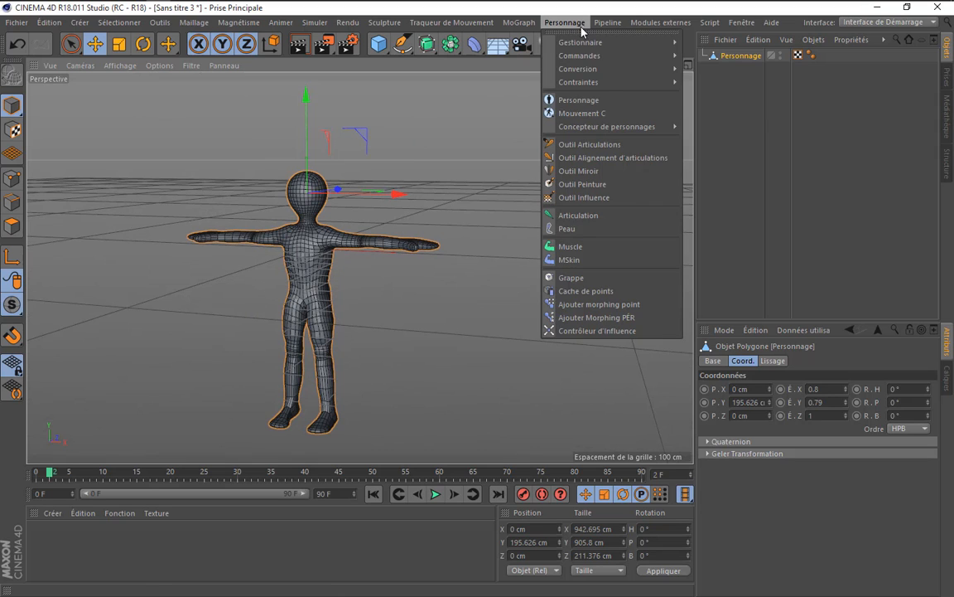
left_click(578, 100)
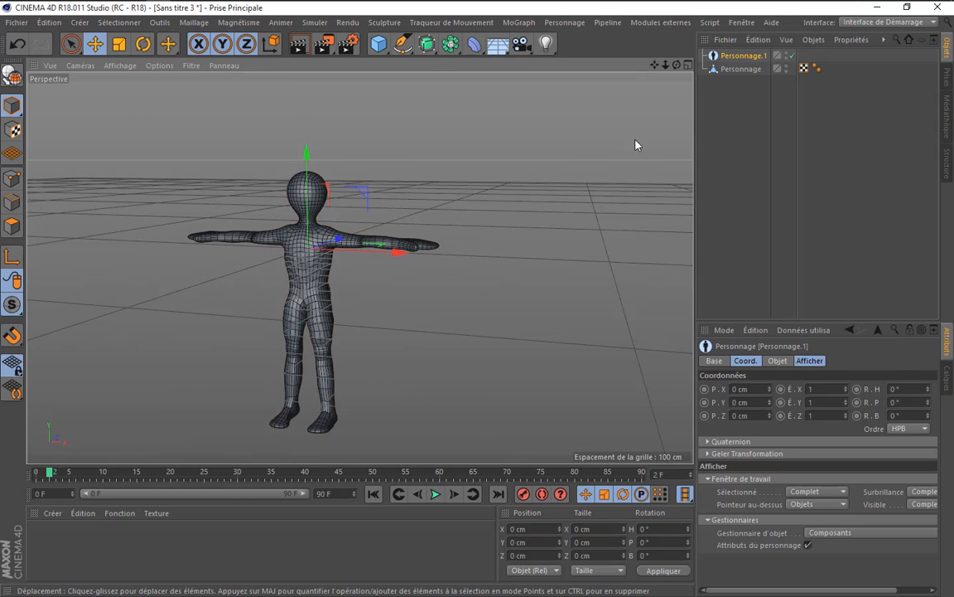
- Render the perspective view at closer zoom levels to examine the shading of the figure's surface
scroll(389, 153, "up", 3)
left_click(296, 45)
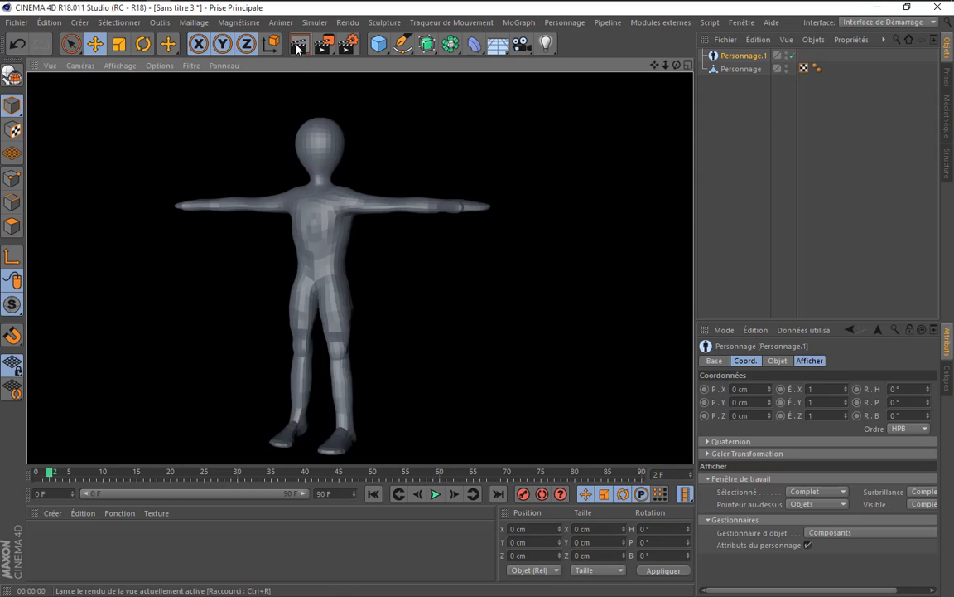
scroll(320, 310, "up", 5)
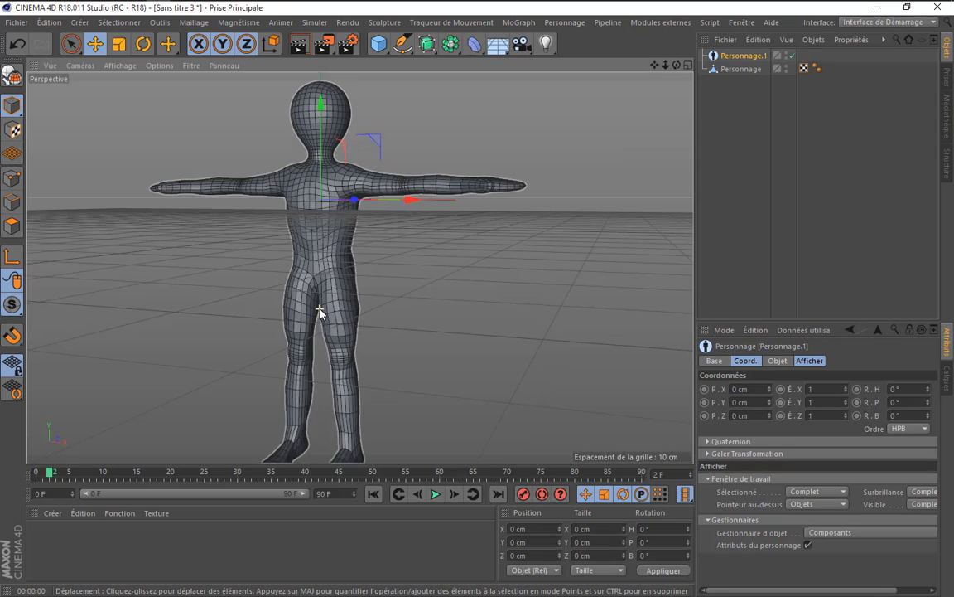
left_click(295, 46)
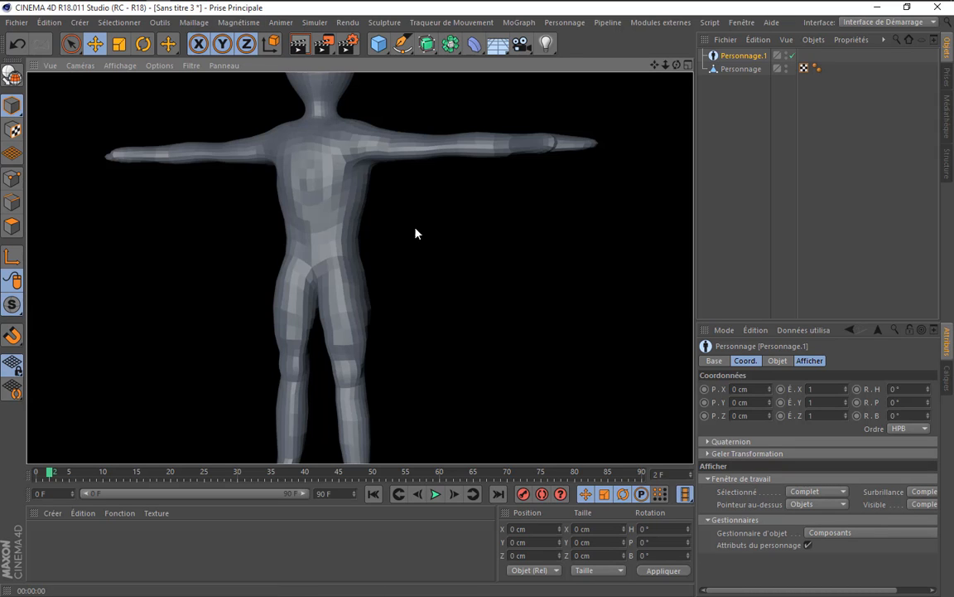
left_click(339, 274)
scroll(344, 266, "up", 5)
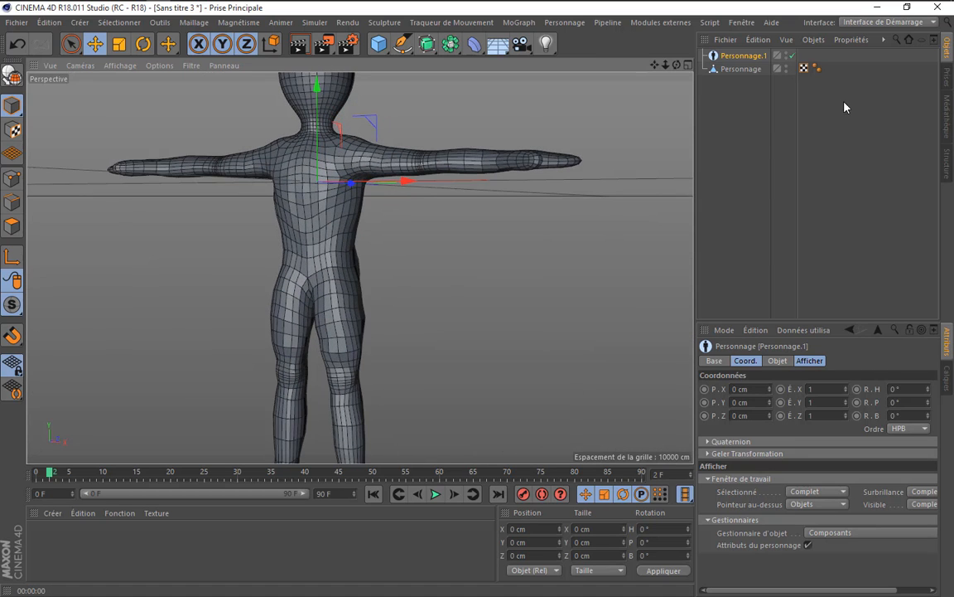
- Set the smoothing limit angle in the Personnage mesh's Lissage tag to 45° and render the view to check the surface
left_click(744, 69)
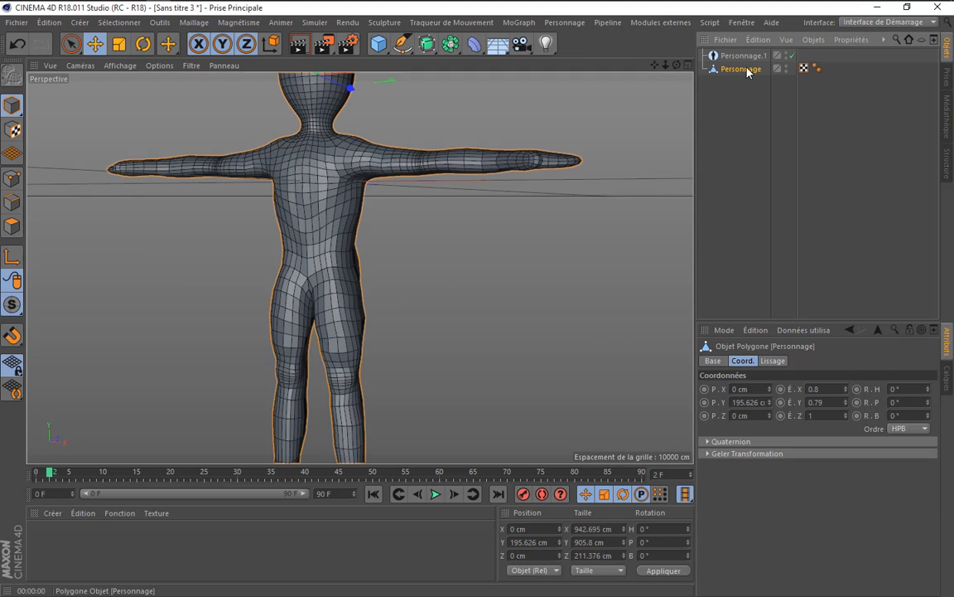
left_click(816, 68)
left_click_drag(812, 399, 823, 400)
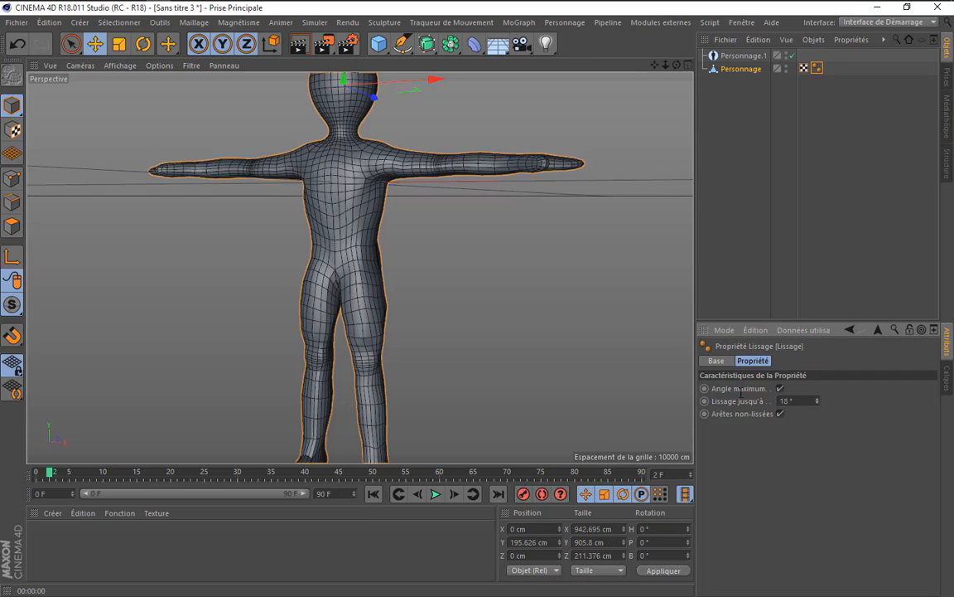
left_click(300, 46)
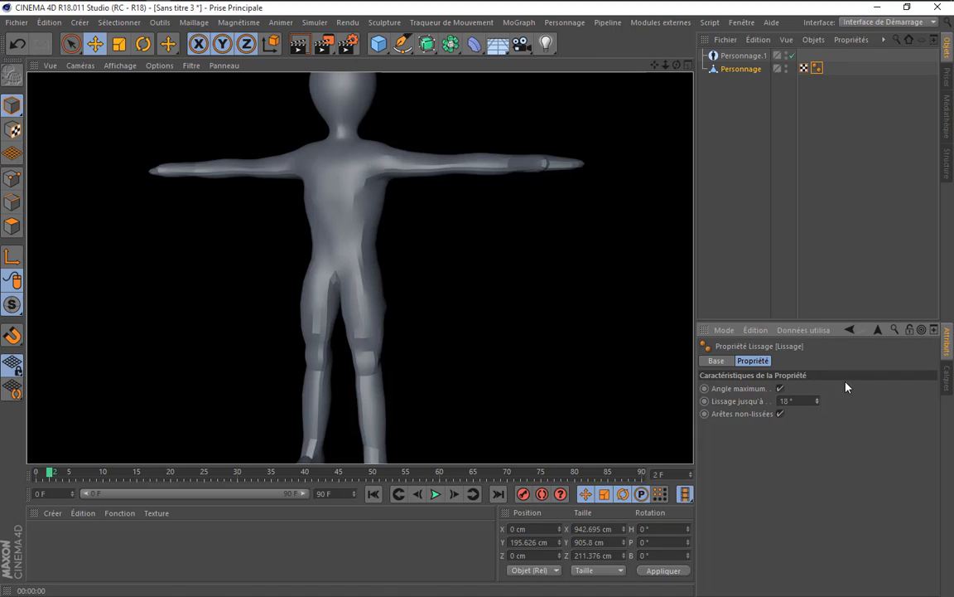
double_click(789, 401)
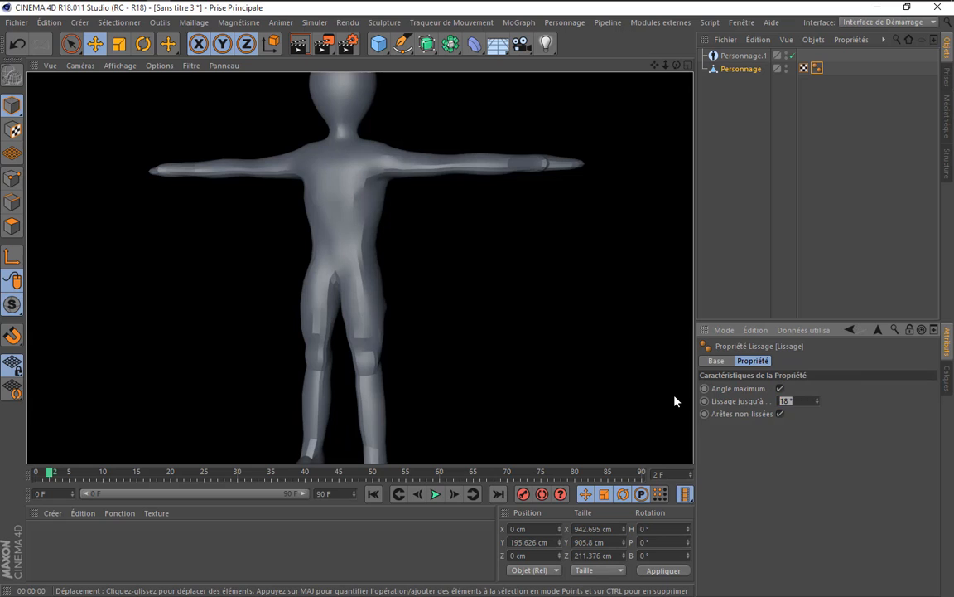
type("45")
key("Return")
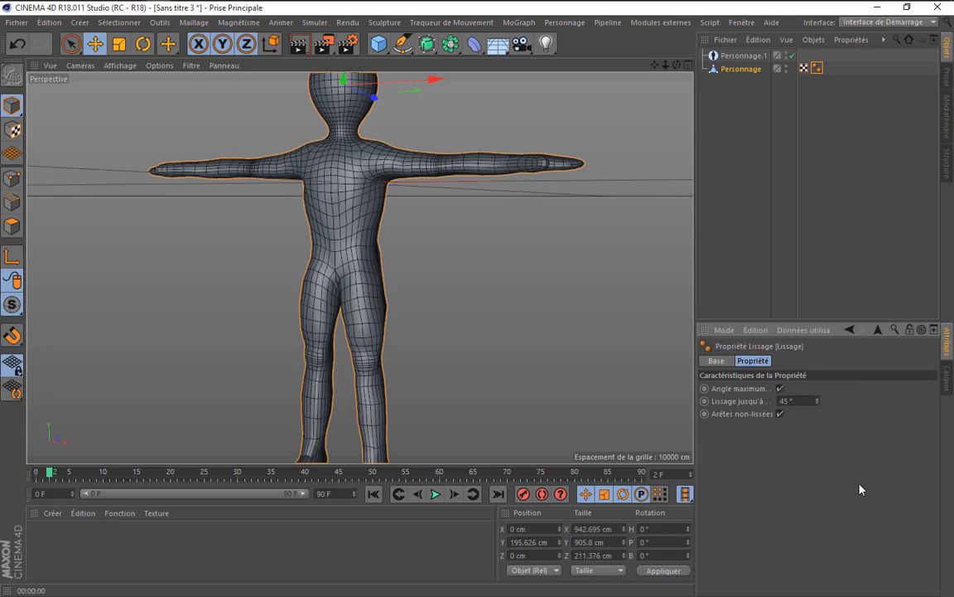
left_click(299, 47)
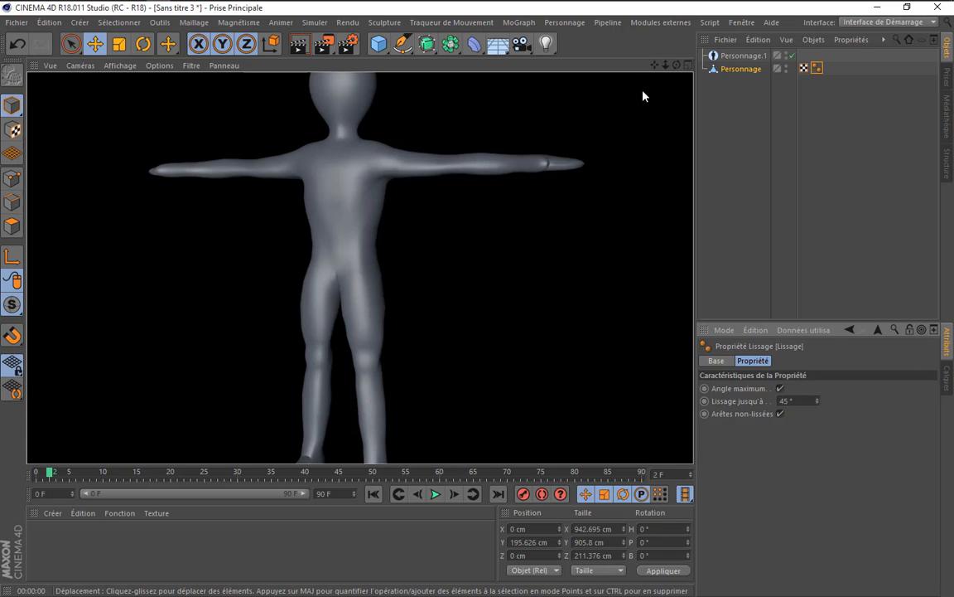
left_click_drag(654, 64, 612, 68)
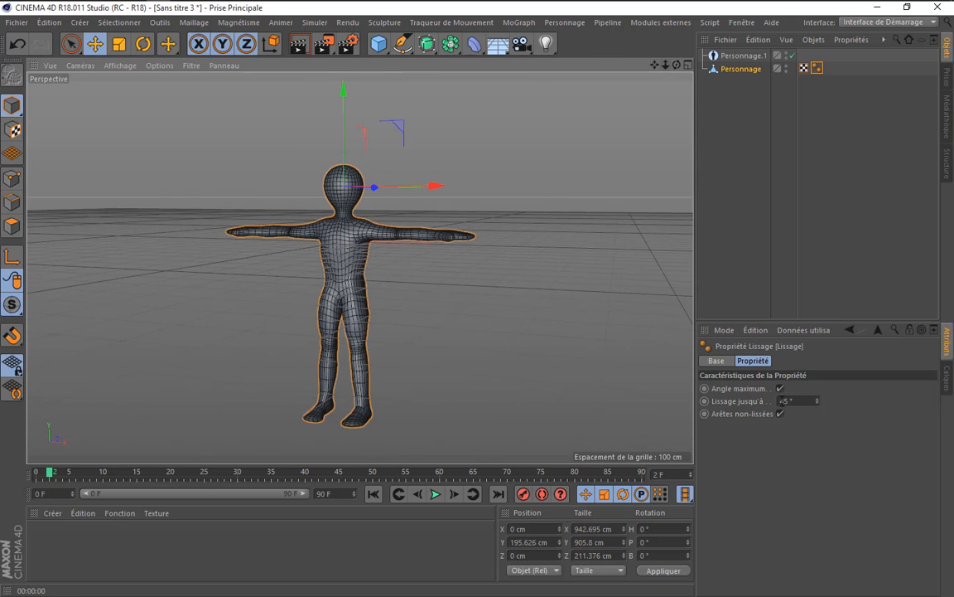
- Set the build template of the Personnage.1 character object to Biped
left_click_drag(366, 272, 389, 265, "alt")
left_click(742, 56)
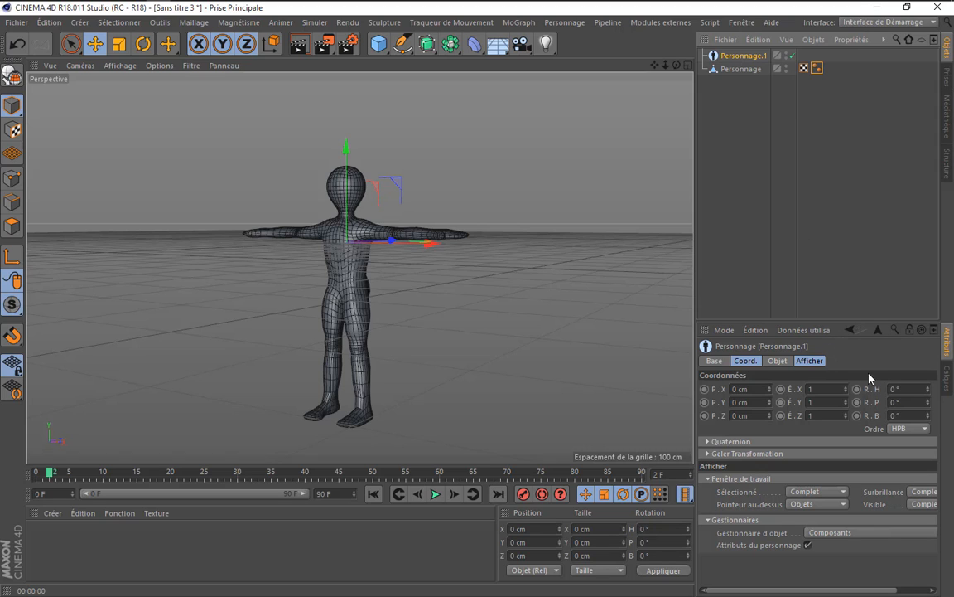
left_click(714, 361)
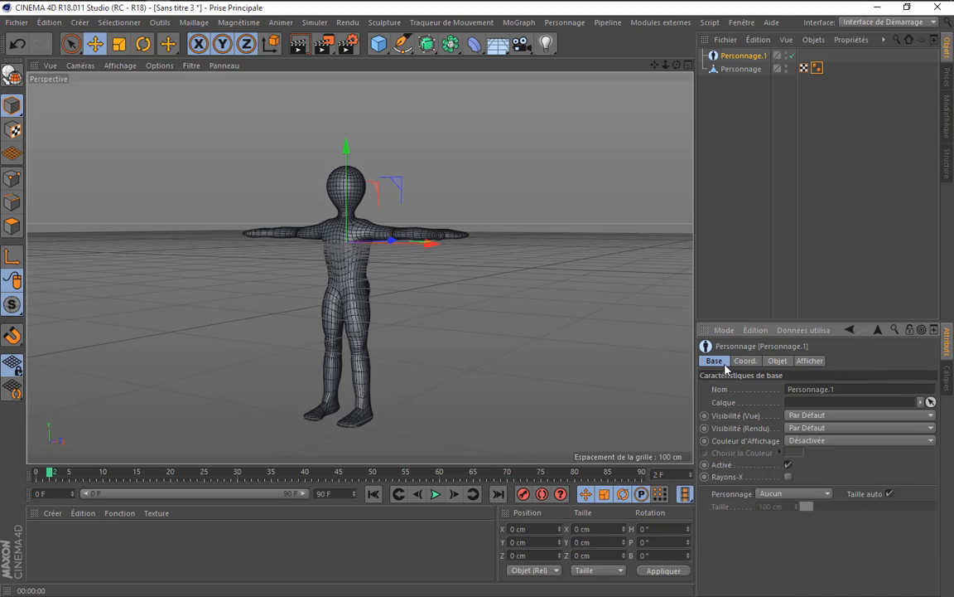
left_click(776, 362)
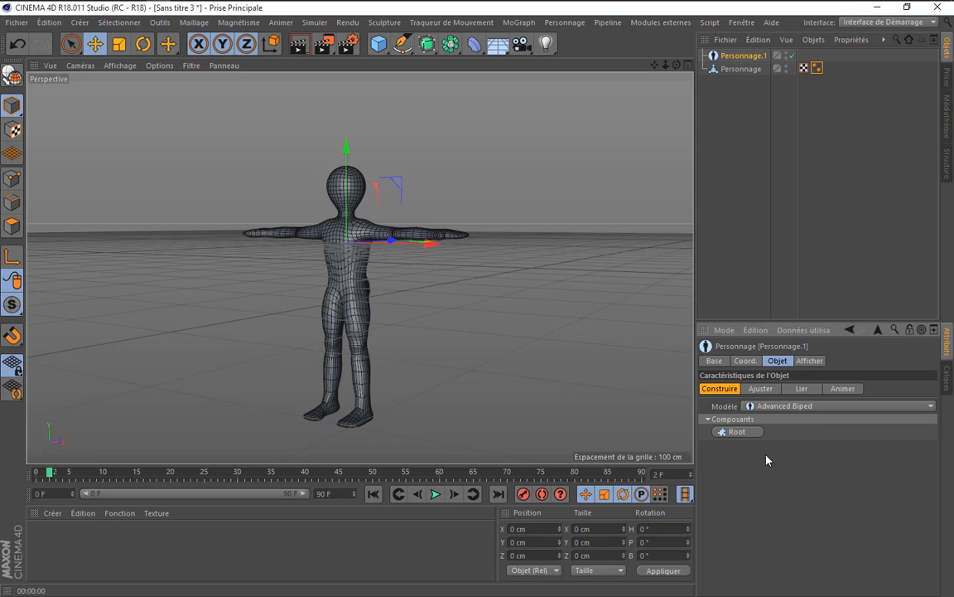
left_click(752, 406)
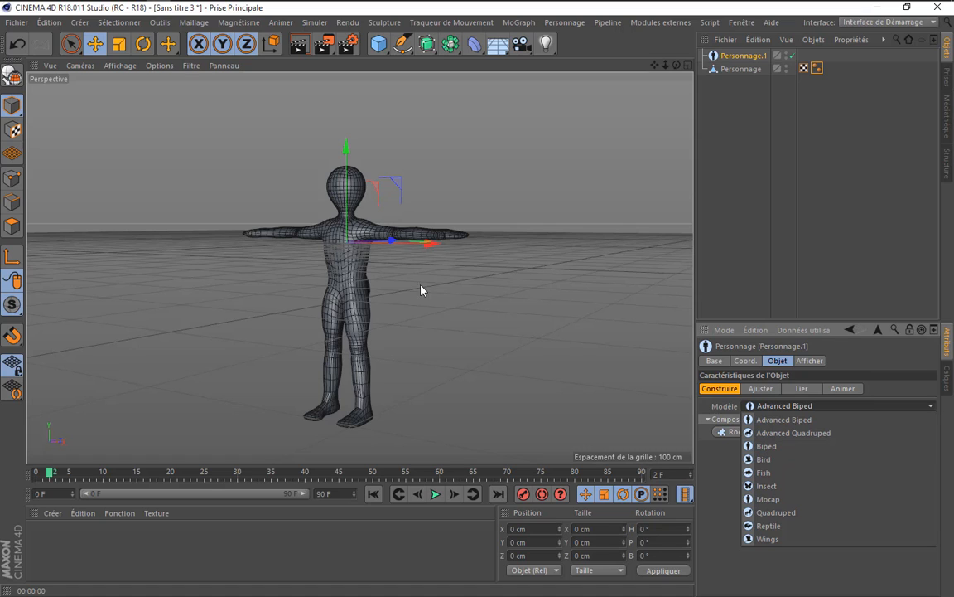
left_click(764, 445)
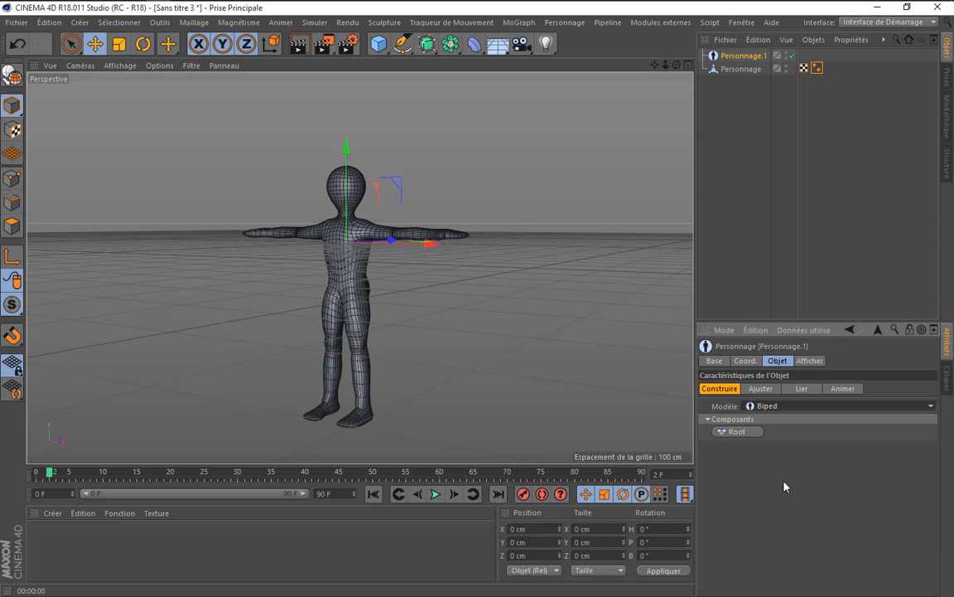
- Add the Root component and a Spine (FK) component to the biped rig, and hide the Personnage mesh
left_click(730, 433)
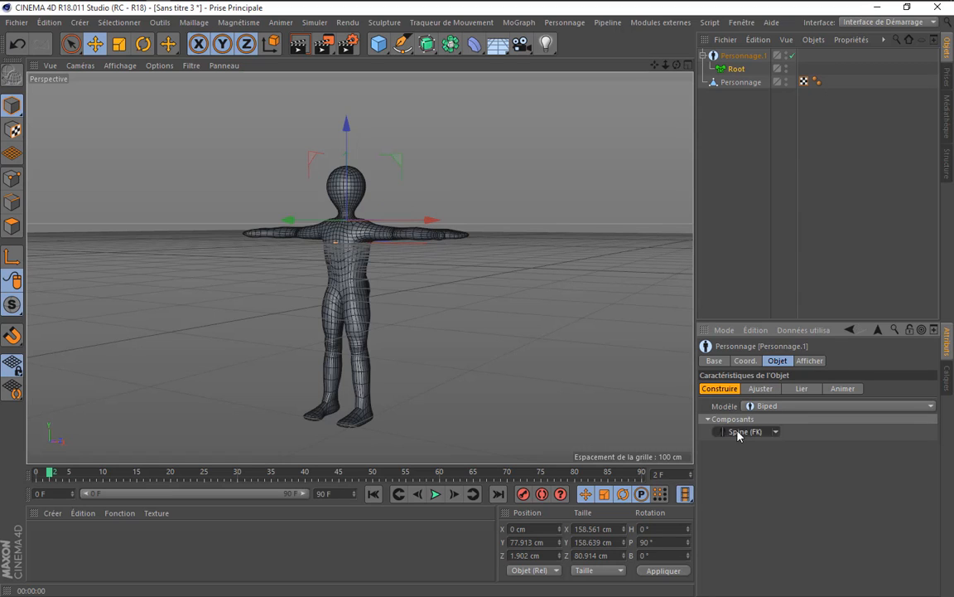
left_click(736, 432)
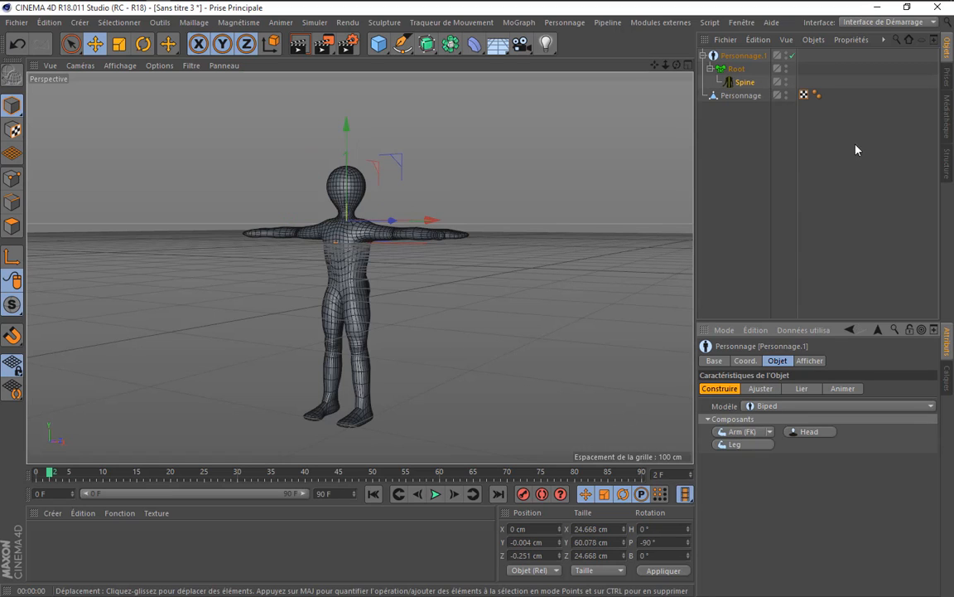
left_click(786, 94)
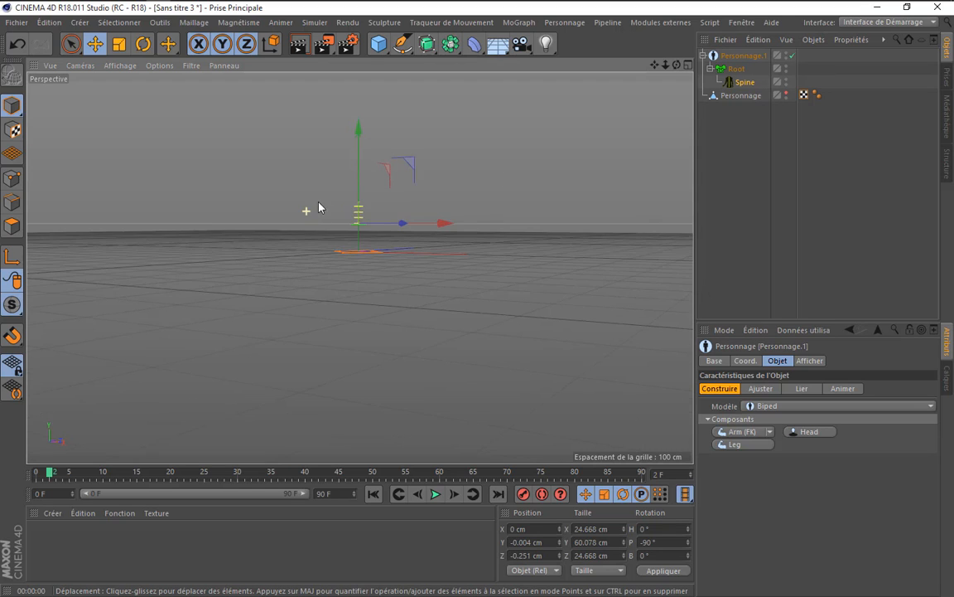
scroll(360, 181, "up", 8)
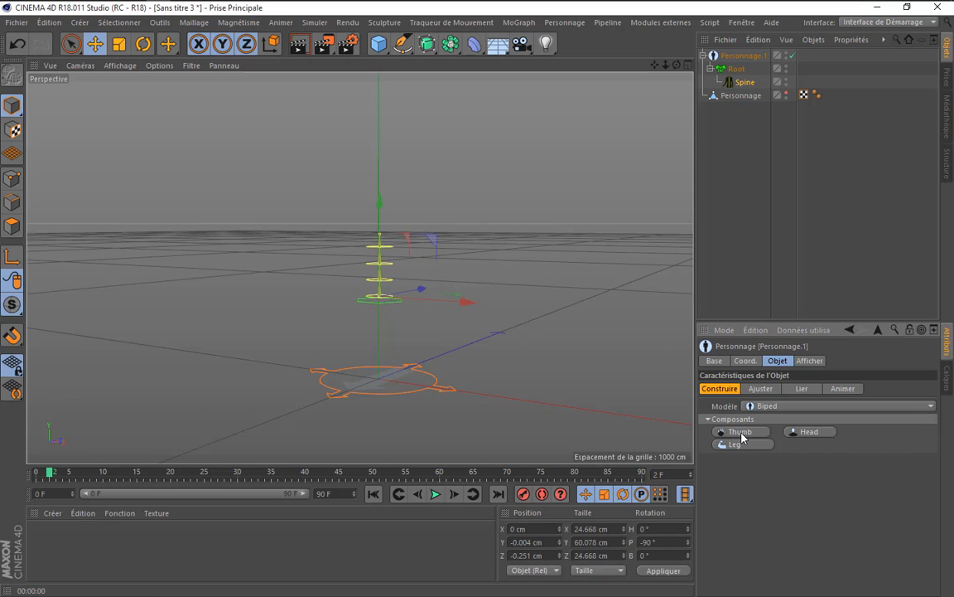
- Add a left and a right Arm (FK) component under the rig's Spine
left_click(741, 432)
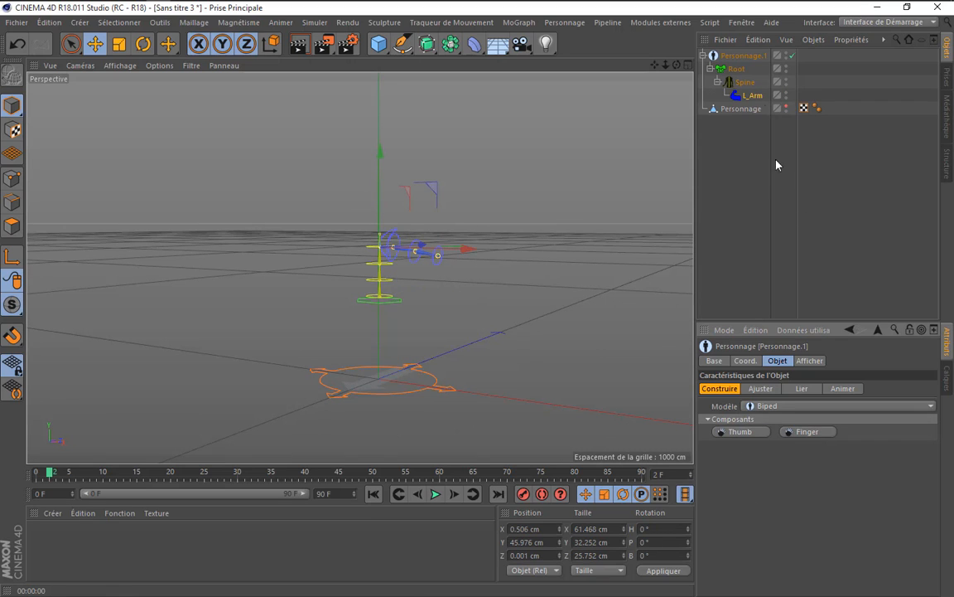
left_click(740, 83)
left_click(754, 434)
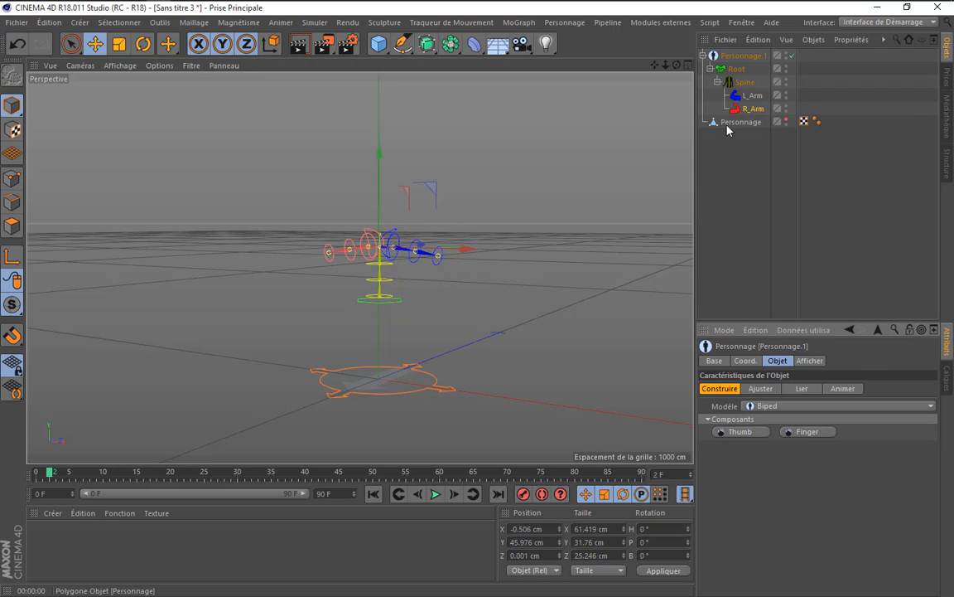
- Add a left and a right Leg component under the rig's Spine
left_click(743, 82)
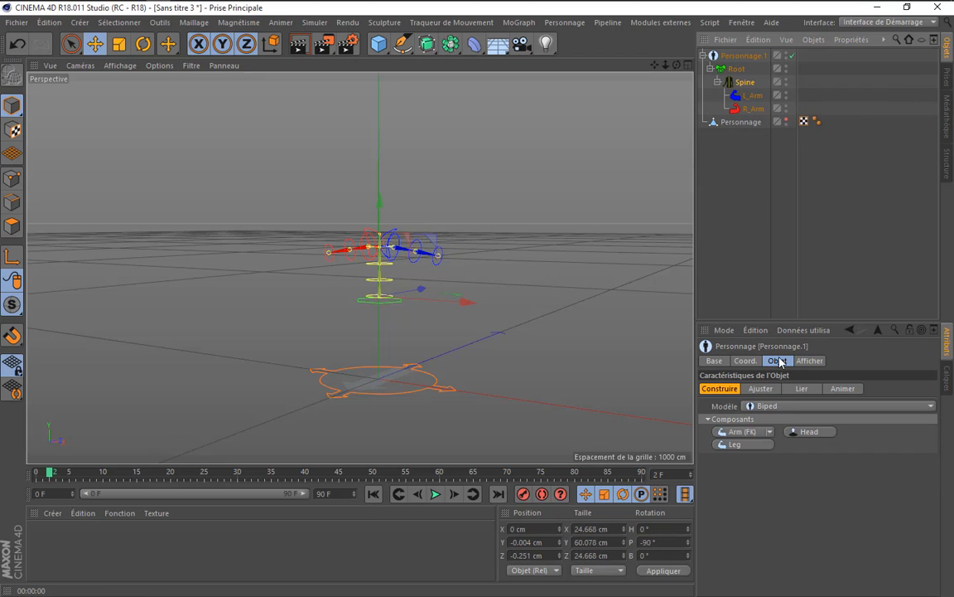
left_click(737, 446)
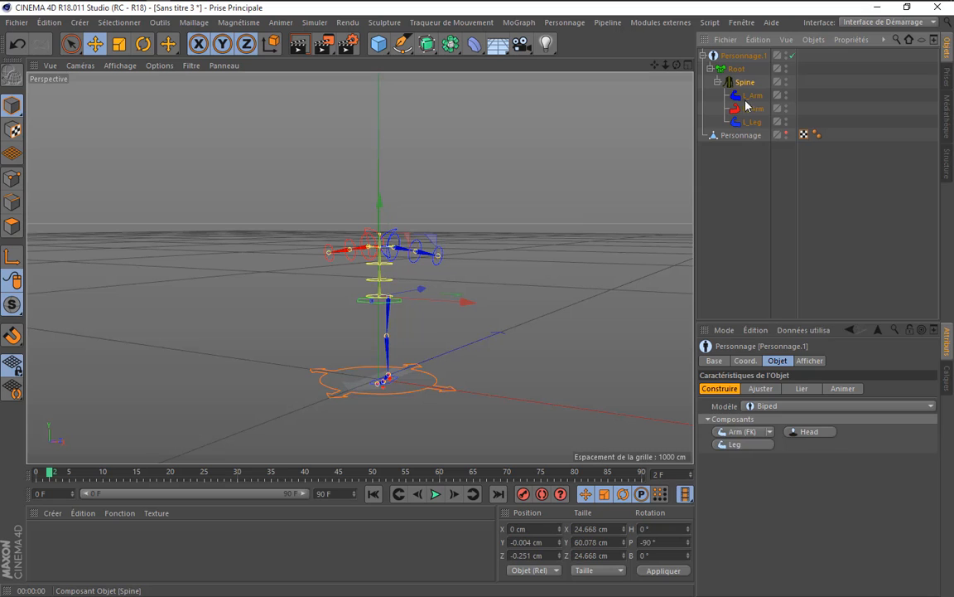
left_click(743, 445)
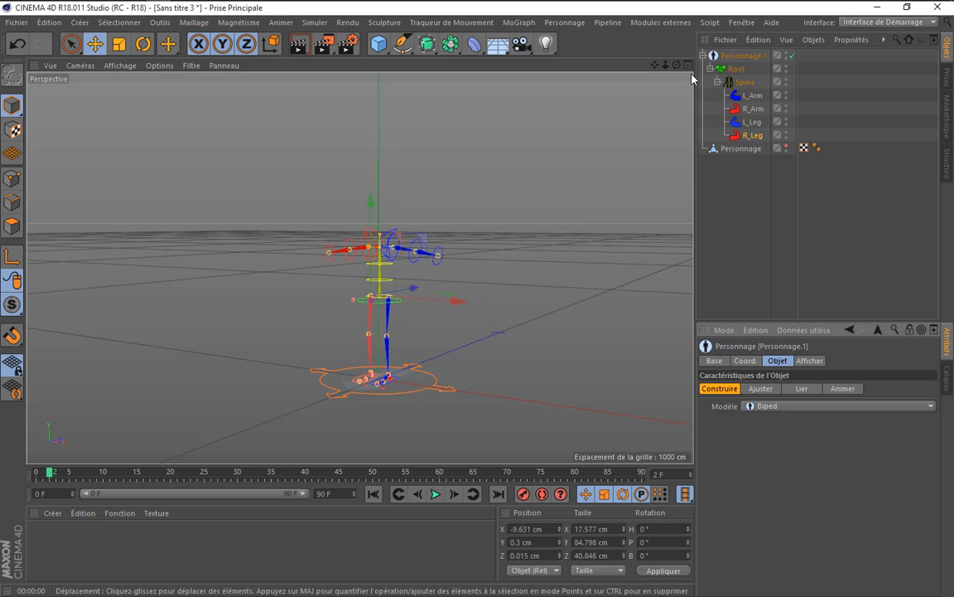
- Add a Head component under the rig's Spine
left_click(741, 83)
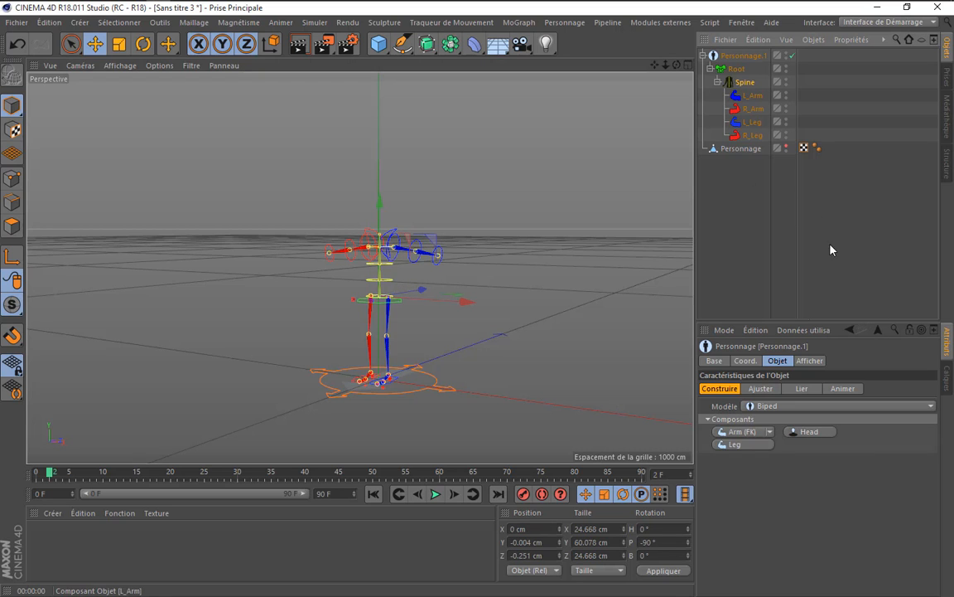
left_click(806, 431)
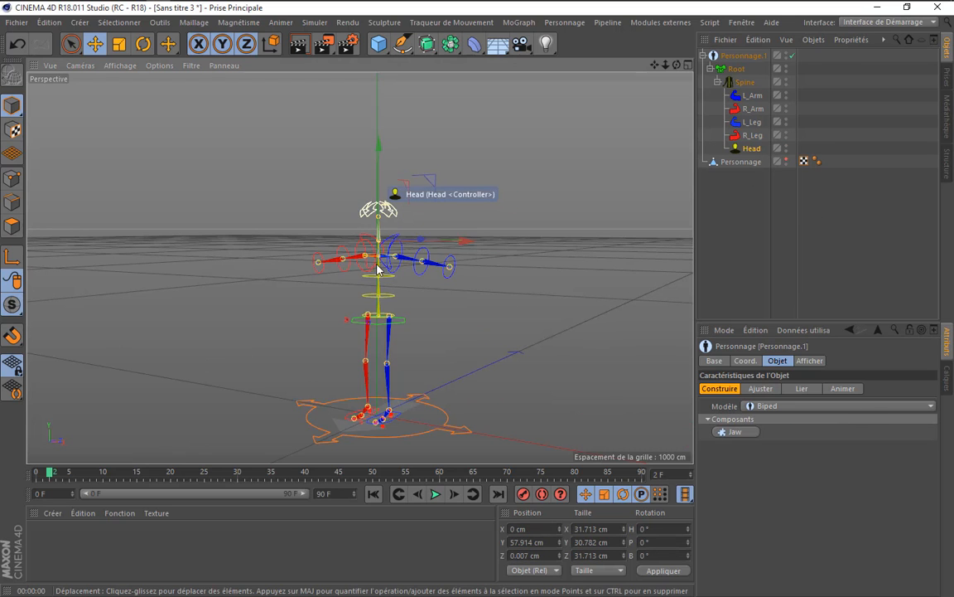
scroll(393, 256, "up", 3)
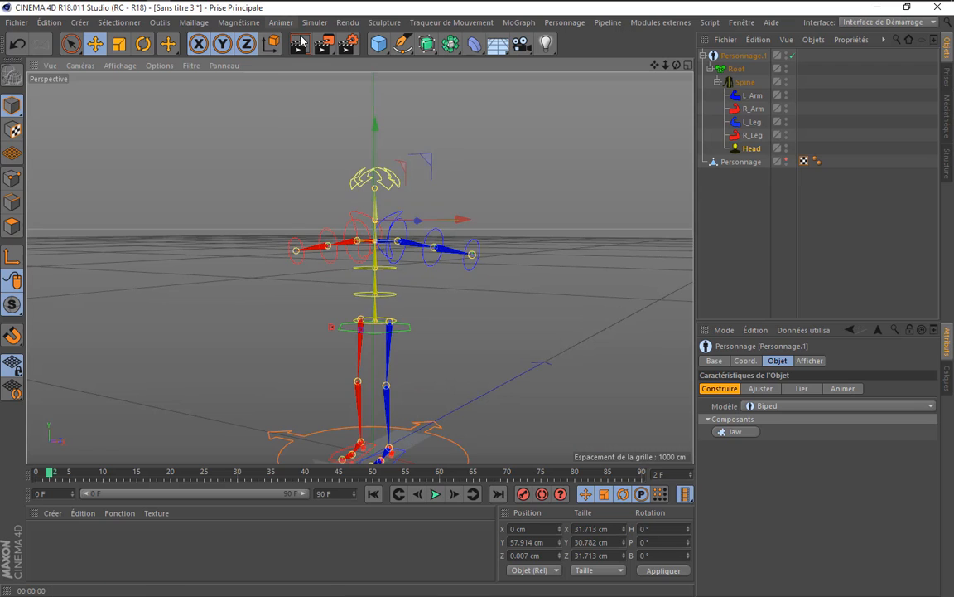
scroll(515, 331, "down", 3)
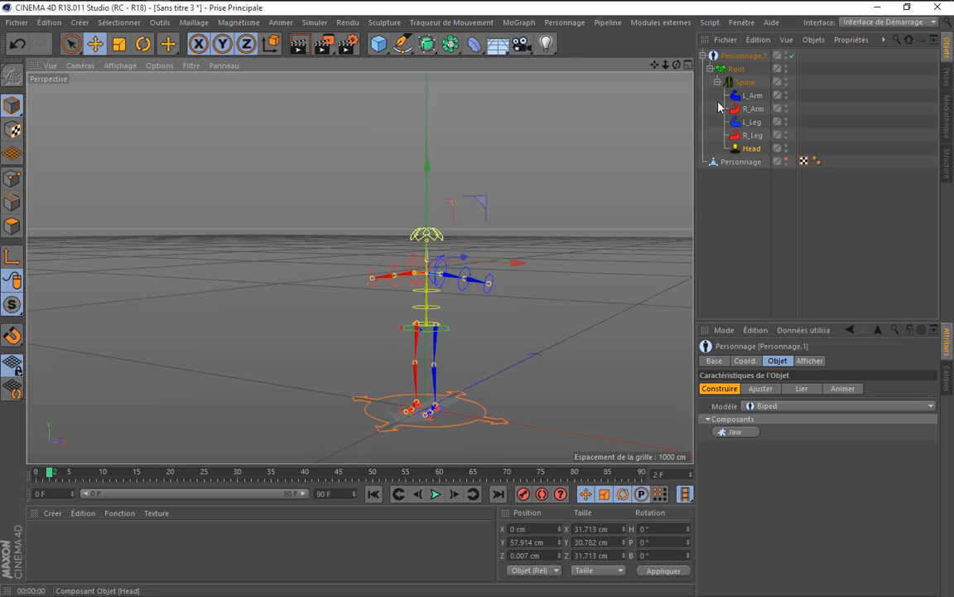
left_click_drag(655, 64, 661, 68)
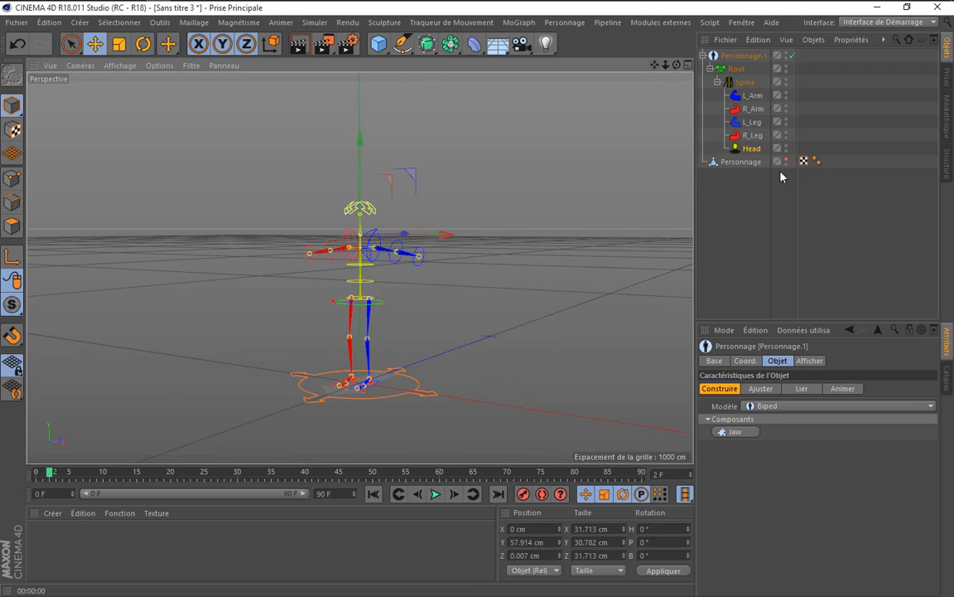
- Unhide the Personnage mesh and select it, with the whole body framed in the perspective view
left_click(741, 162)
scroll(547, 199, "down", 4)
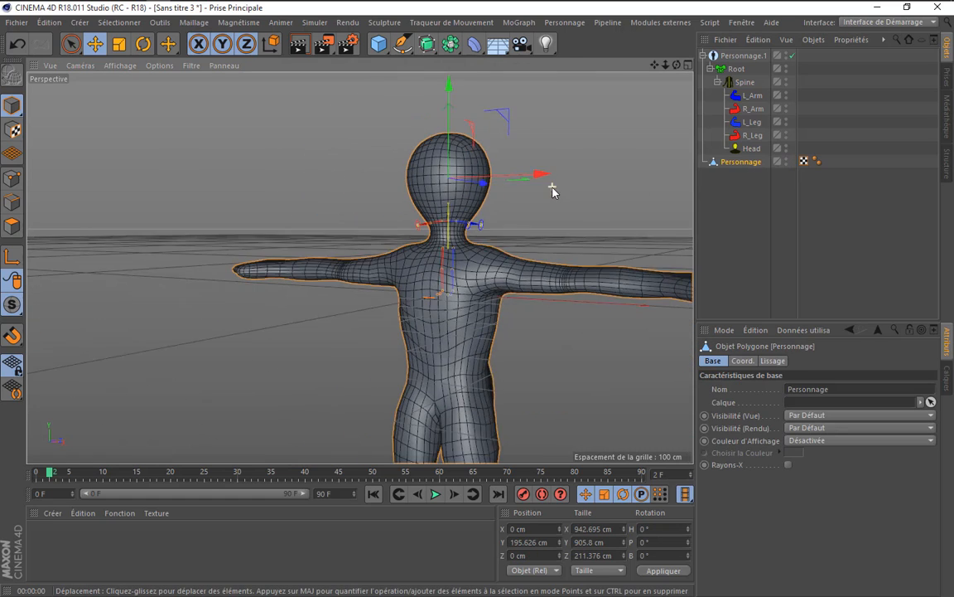
left_click_drag(654, 68, 541, 159)
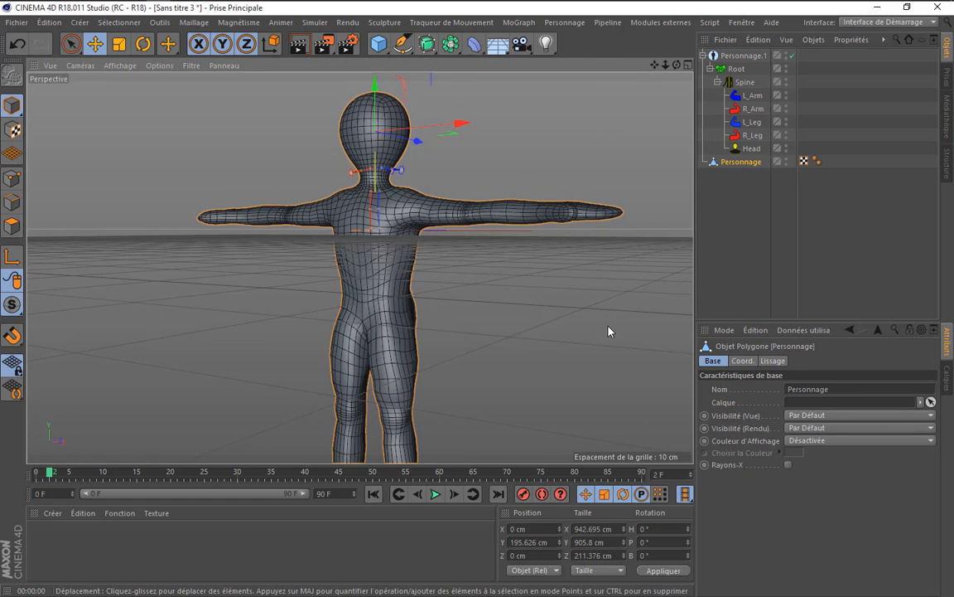
scroll(608, 326, "down", 3)
left_click_drag(655, 65, 596, 38)
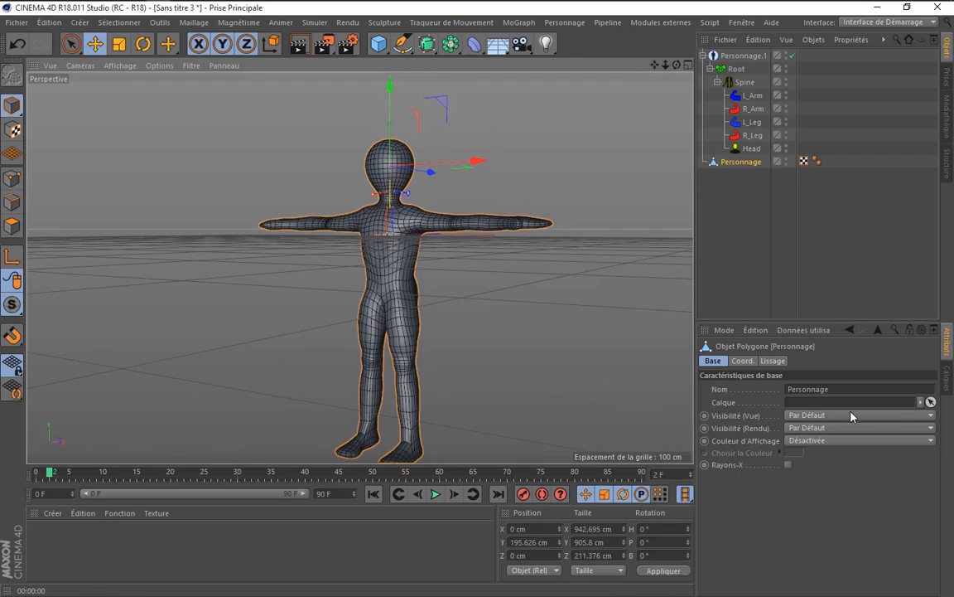
- Set the Personnage mesh's scale to 0.2 in X, 0.19 in Y and 0.4 in Z
left_click(743, 360)
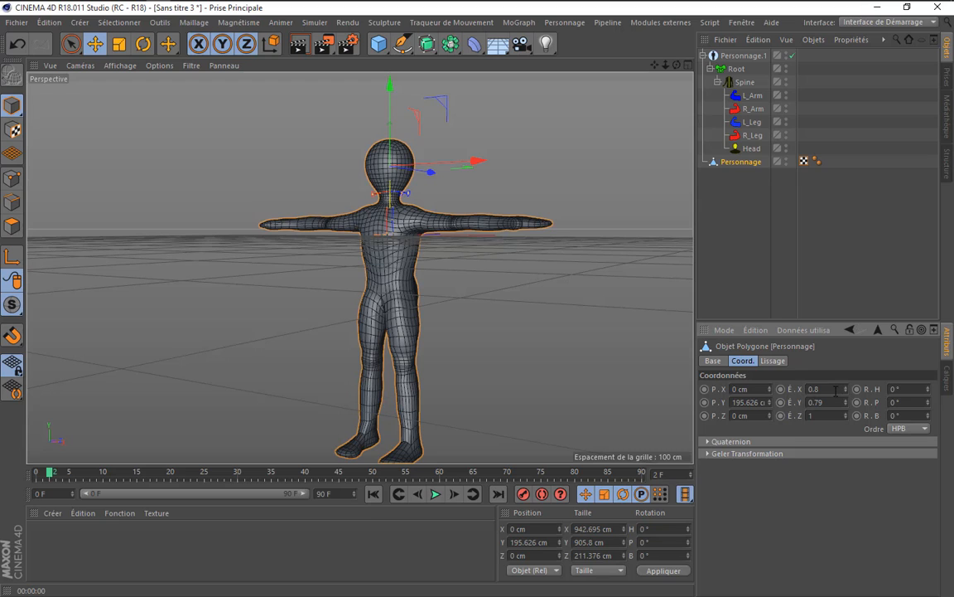
left_click_drag(836, 390, 819, 394)
left_click_drag(818, 394, 817, 407)
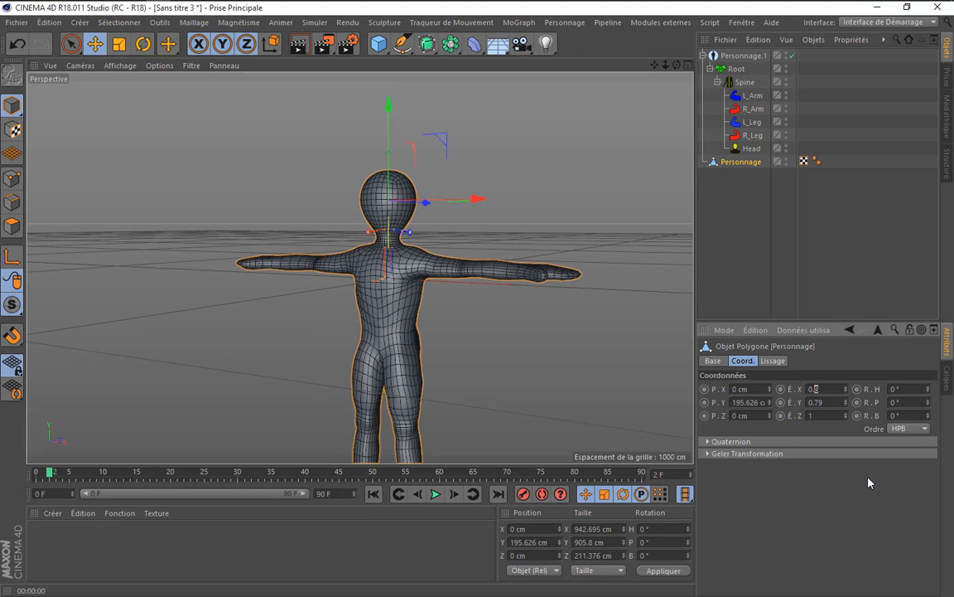
type("2")
type("19")
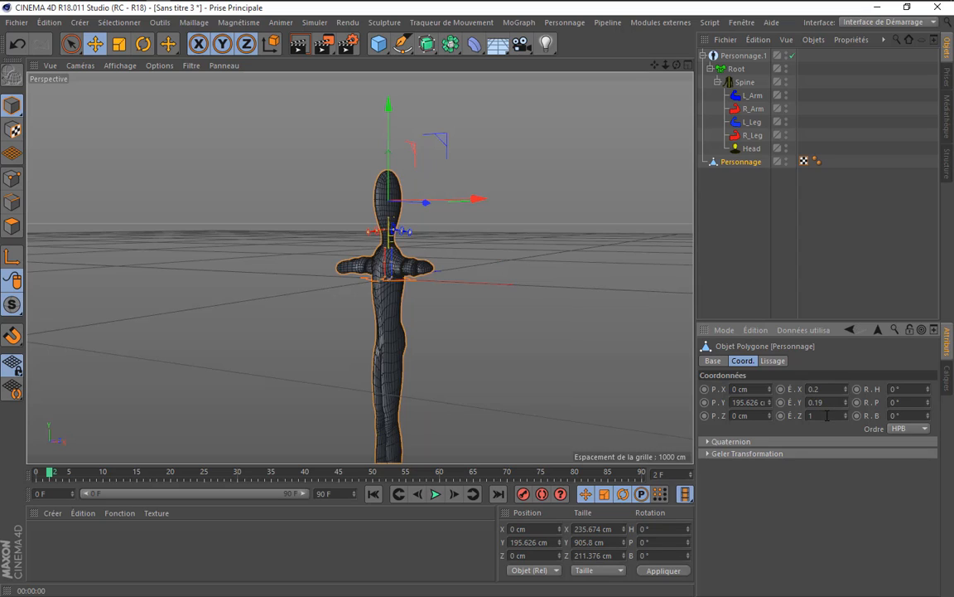
key("Tab")
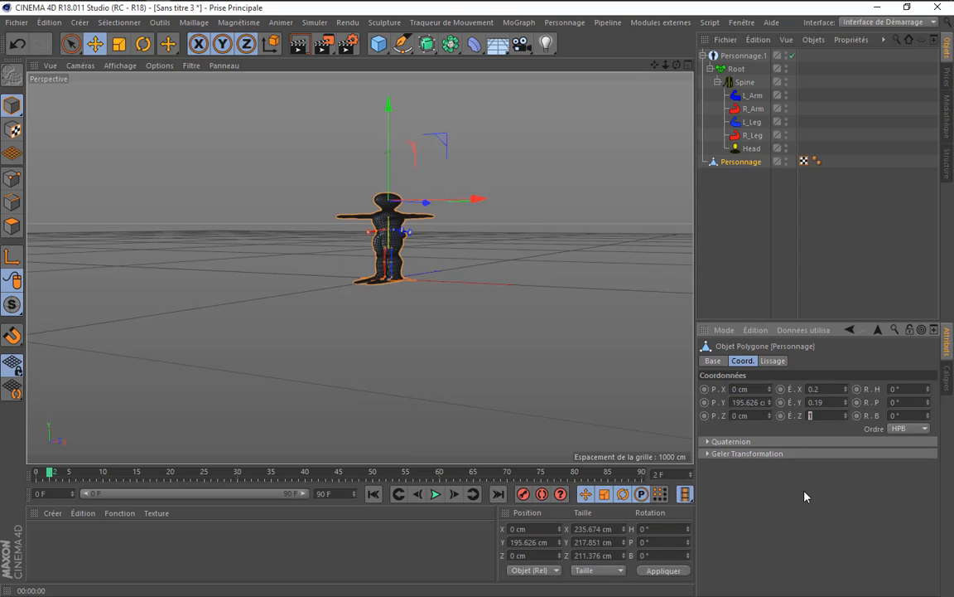
type("0.4")
key("Return")
scroll(406, 221, "up", 3)
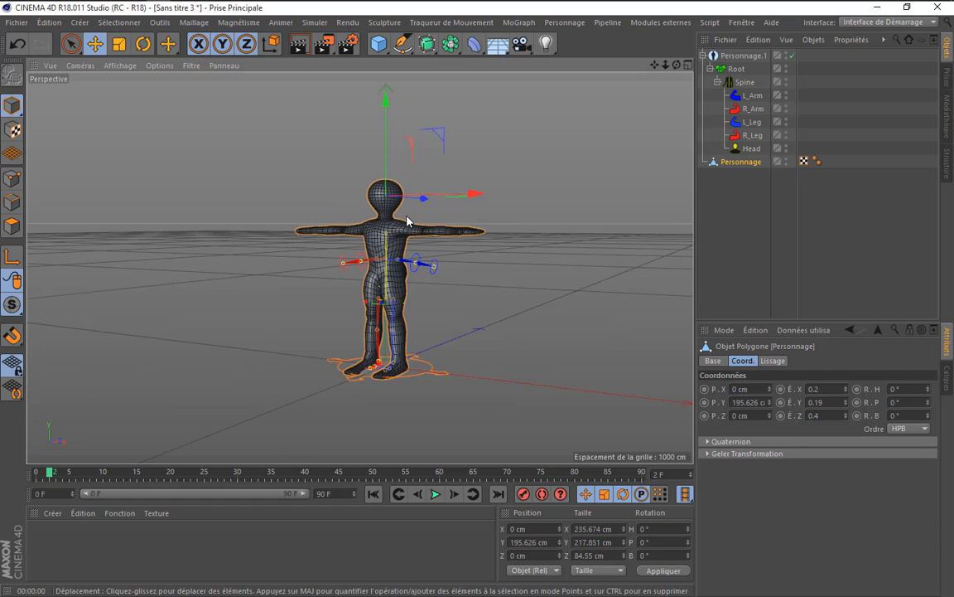
- Reduce the Personnage mesh's Z scale to 0.24, check its proportions from the side and front, and deselect it
left_click_drag(673, 66, 673, 69)
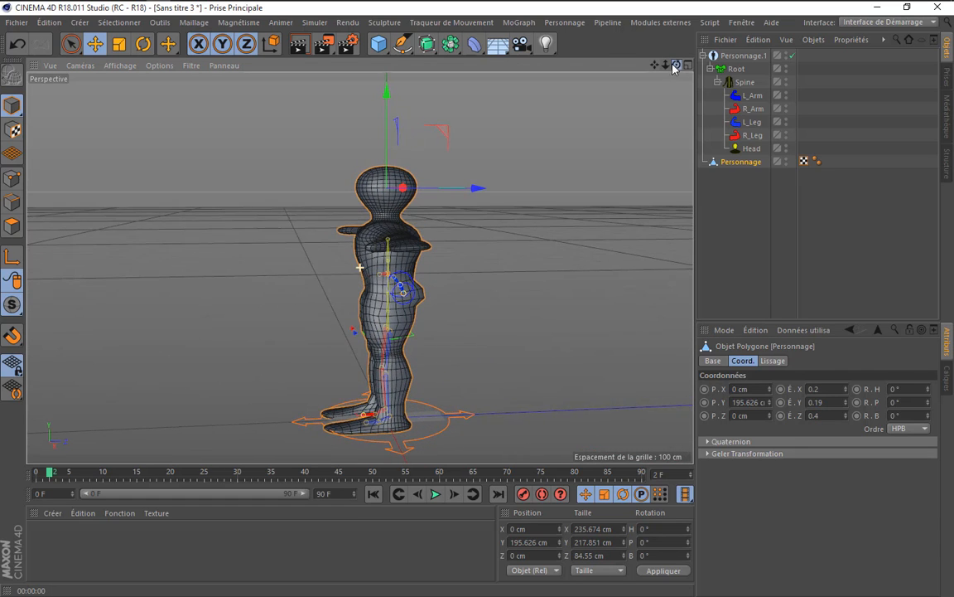
left_click_drag(846, 416, 847, 424)
scroll(379, 266, "up", 2)
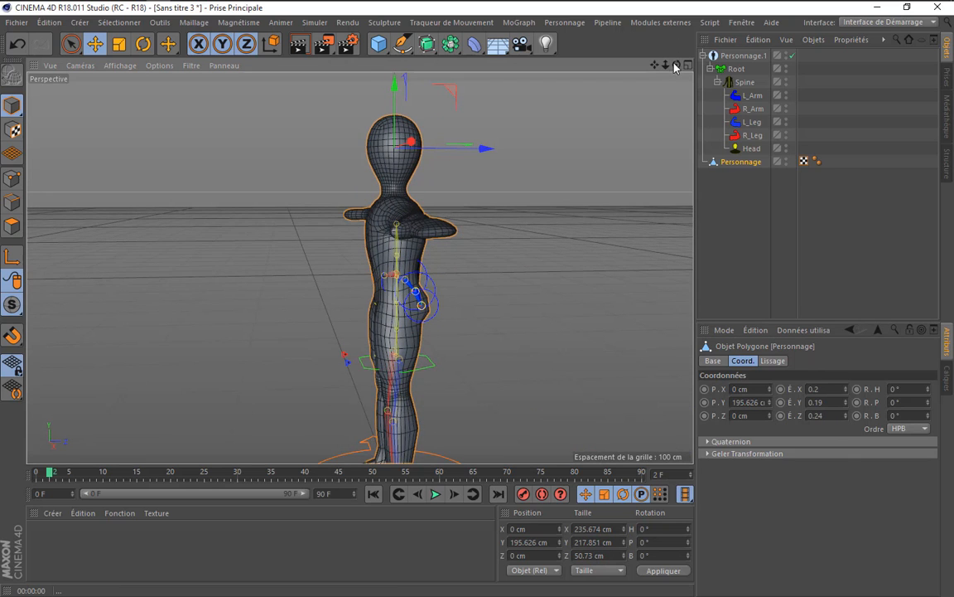
left_click_drag(675, 68, 655, 4)
scroll(523, 305, "down", 1)
left_click(767, 285)
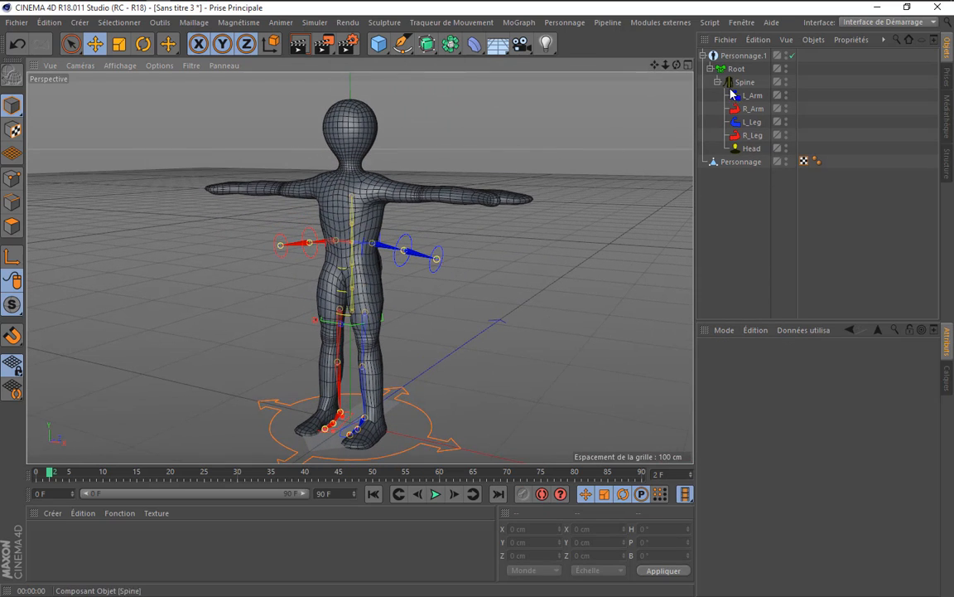
- Switch the Personnage.1 character object from Construire to Ajuster mode, with the L_Arm component selected
left_click(737, 55)
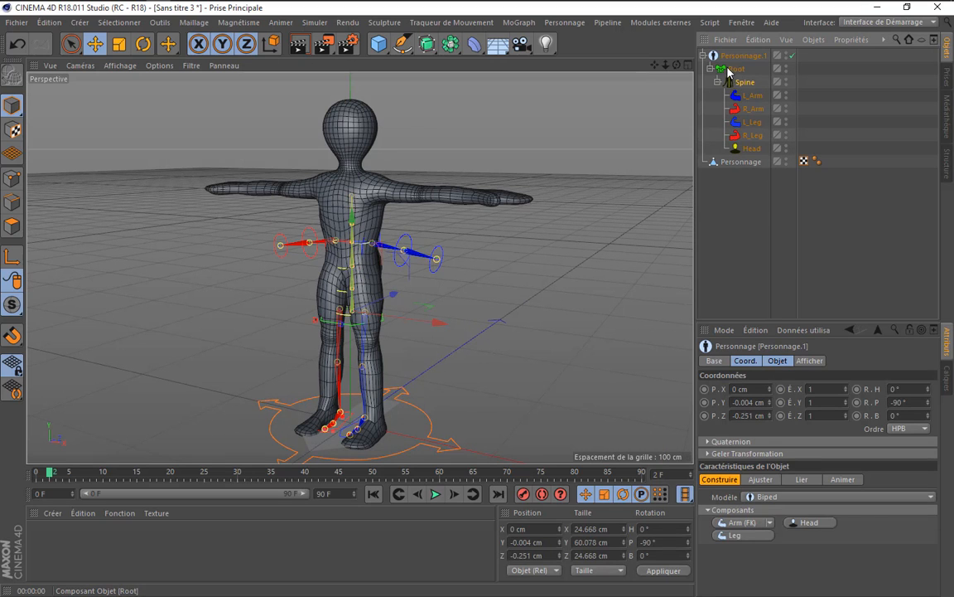
left_click(760, 480)
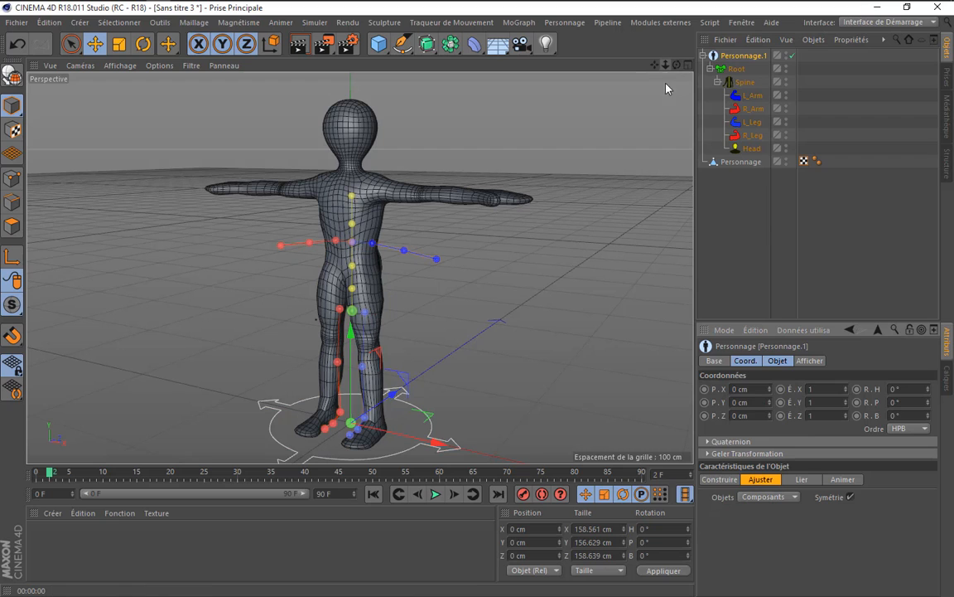
left_click(717, 480)
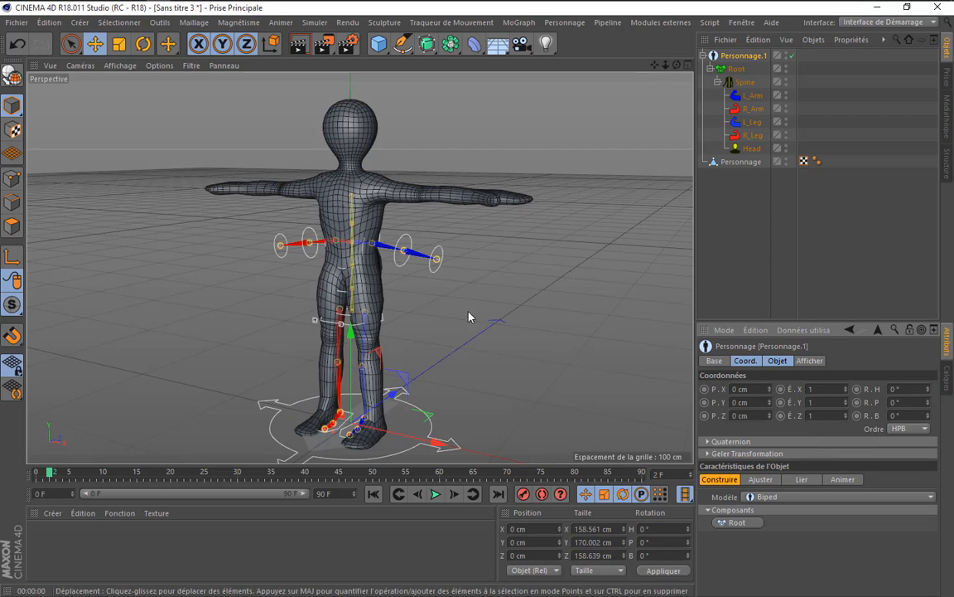
left_click(442, 259)
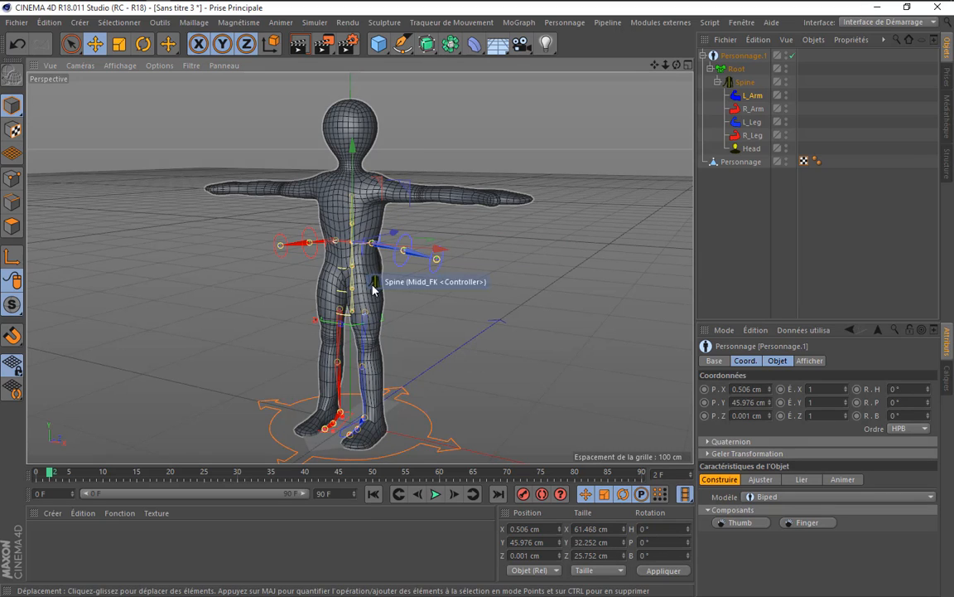
left_click(766, 480)
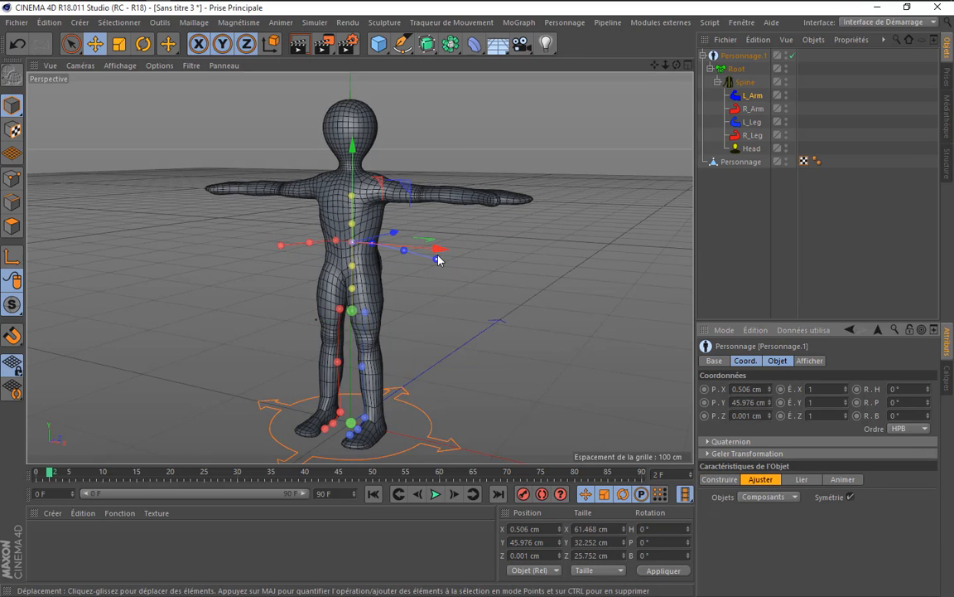
- In the front view, raise the Root joint to a height of about 78 cm, at the mesh's pelvis
left_click(80, 66)
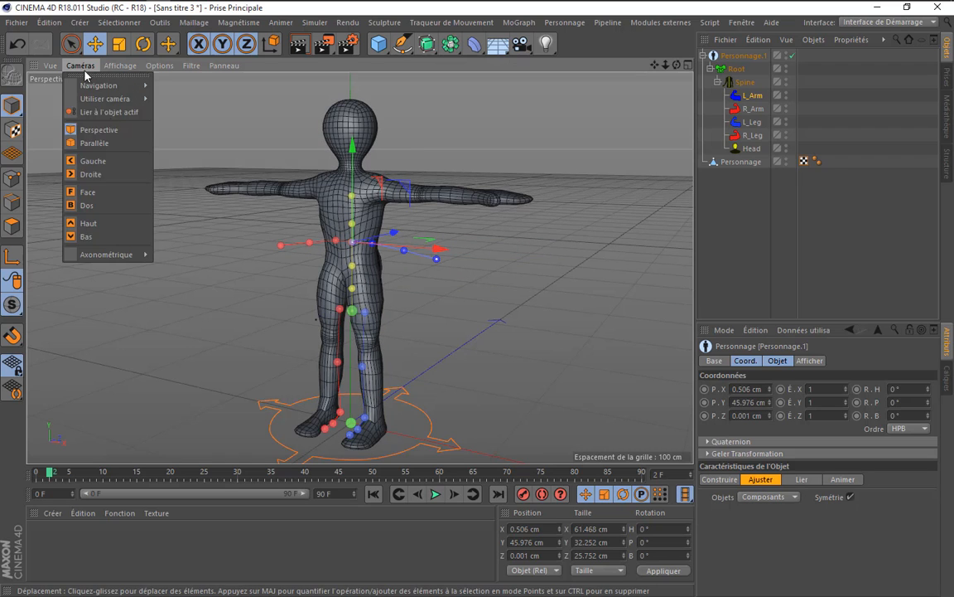
left_click(113, 192)
scroll(367, 248, "up", 8)
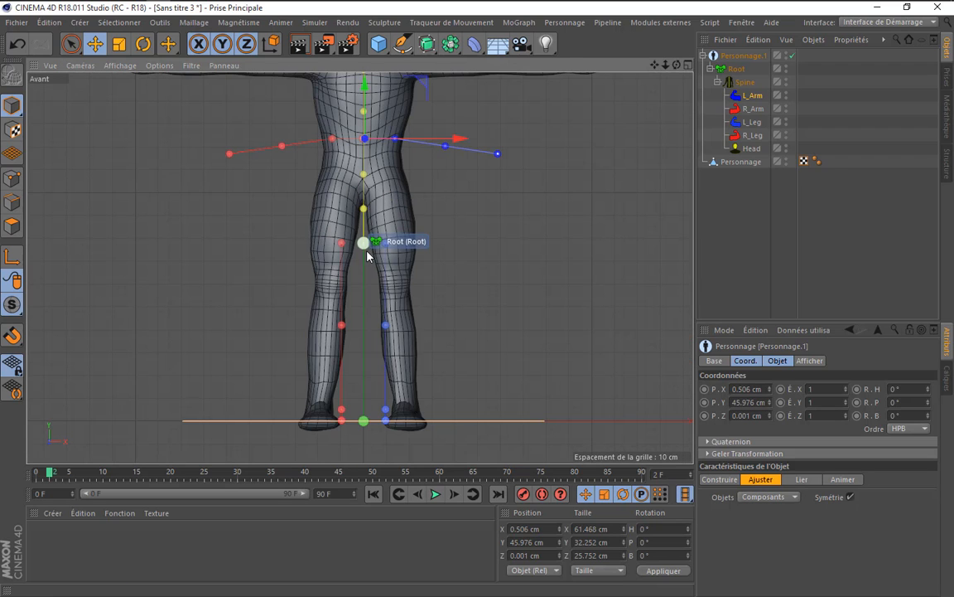
left_click_drag(365, 175, 358, 131)
scroll(383, 132, "up", 5)
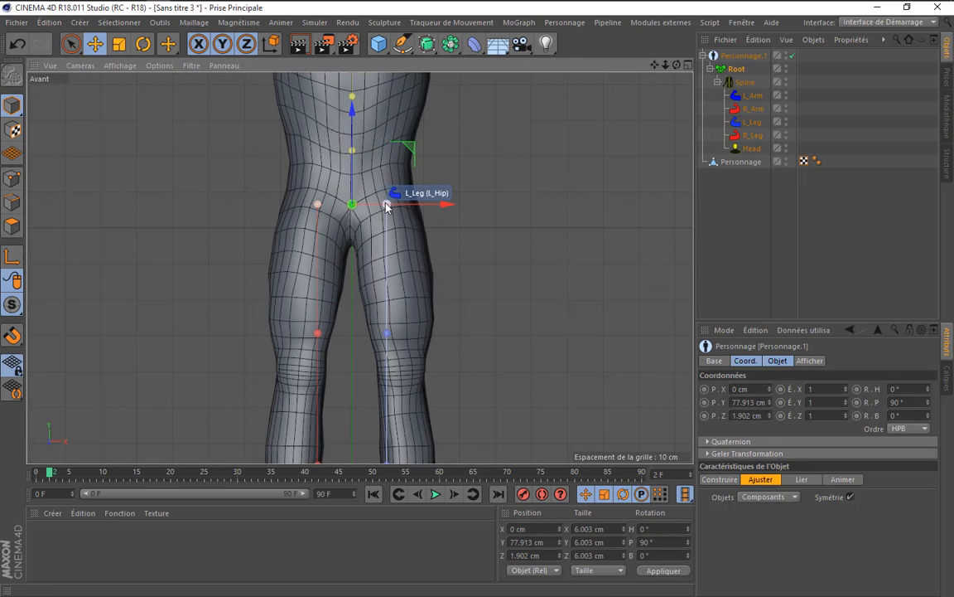
- Move the left knee joint down and outward to the centre of the mesh's knee, keeping symmetry on
left_click(399, 341)
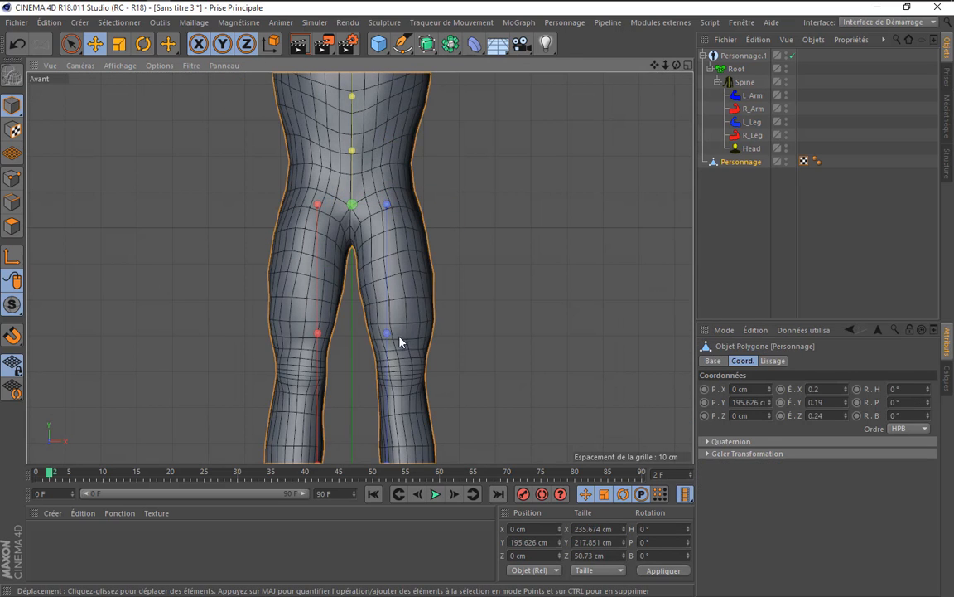
left_click(398, 336)
left_click_drag(366, 341, 401, 412)
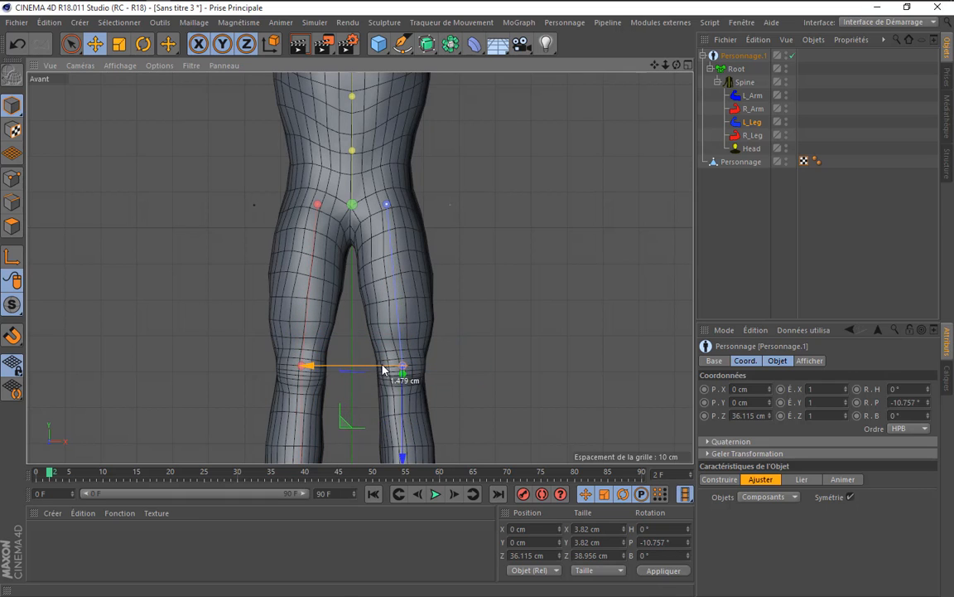
left_click_drag(383, 366, 383, 365)
left_click_drag(402, 407, 401, 415)
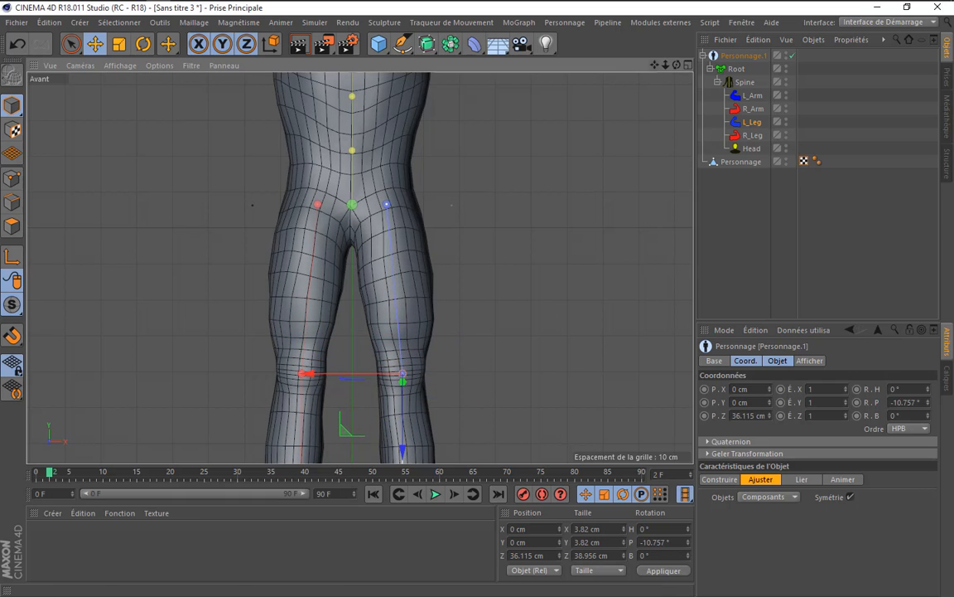
- Move the left ankle joint down and outward into the mesh's ankle
left_click_drag(654, 65, 655, 66)
left_click(380, 356)
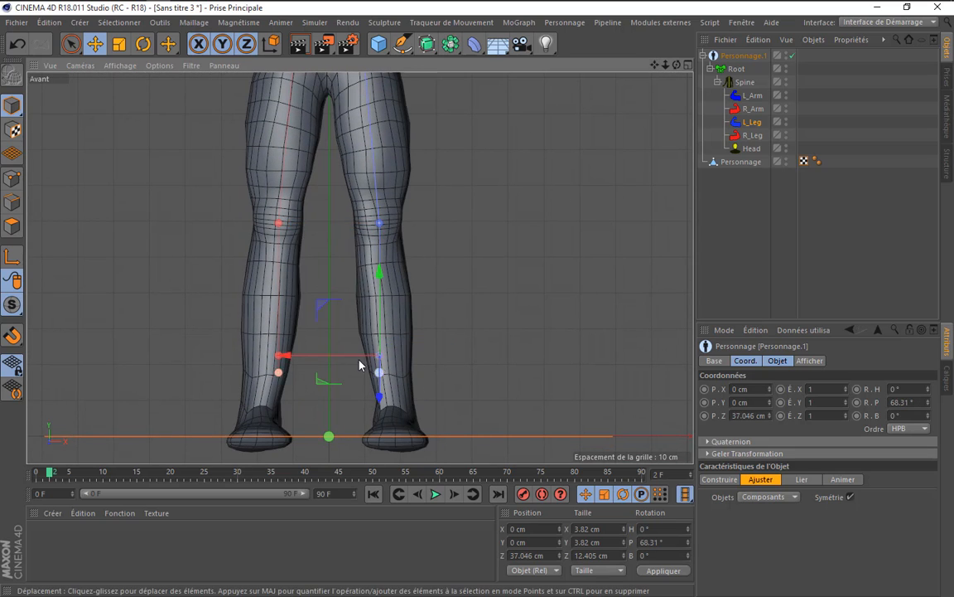
left_click_drag(363, 367, 396, 373)
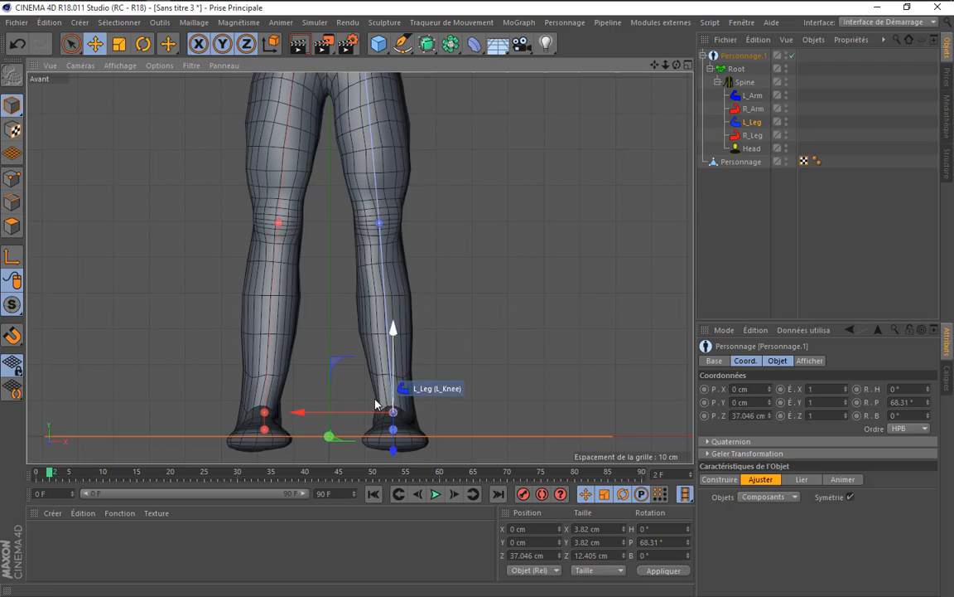
- Move the left shoulder joint up and outward to the mesh's shoulder
left_click_drag(655, 65, 655, 75)
left_click(401, 251)
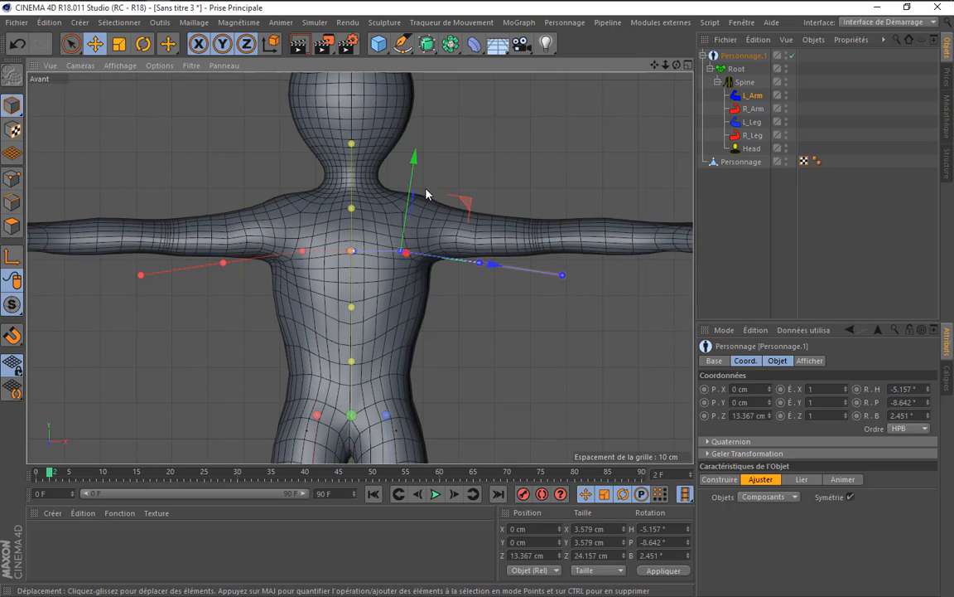
left_click_drag(425, 193, 430, 154)
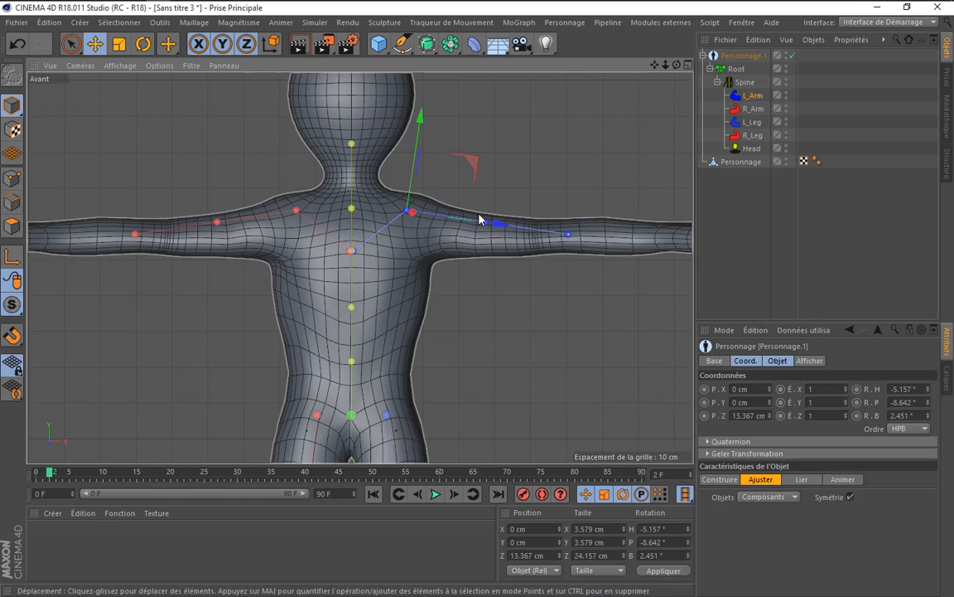
left_click(479, 217)
left_click(408, 210)
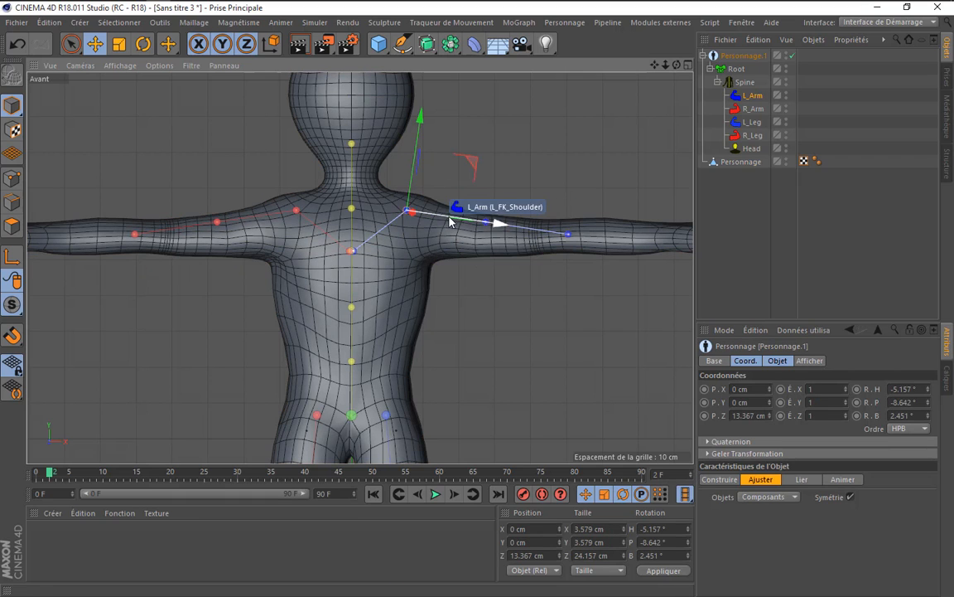
left_click_drag(450, 222, 469, 225)
mouse_move(432, 176)
left_mouse_down()
mouse_move(430, 186)
mouse_move(431, 174)
left_mouse_up()
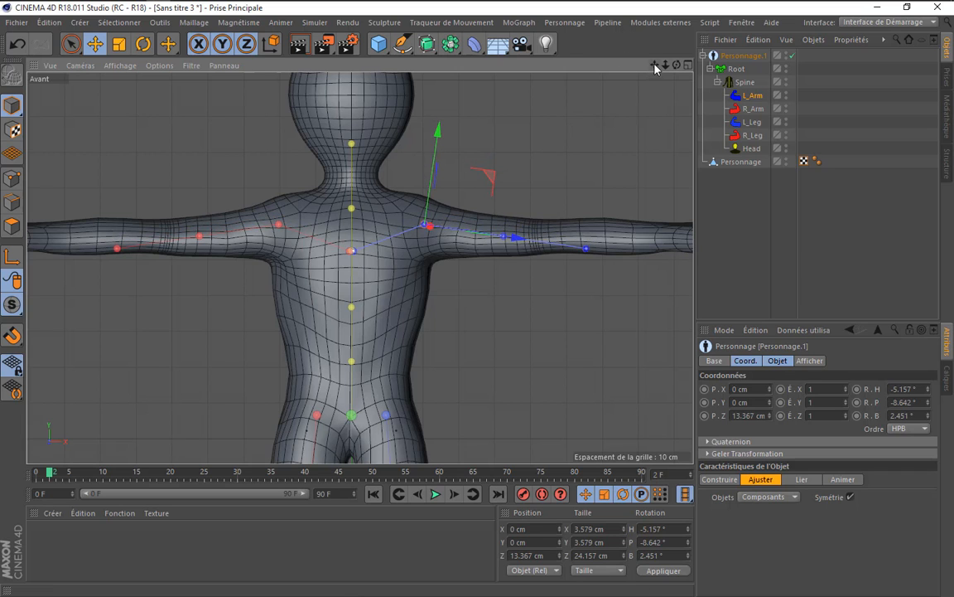
- Align the left elbow joint with the mesh's elbow and move the left wrist joint outward to the mesh's wrist
left_click_drag(654, 66, 497, 68)
left_click(351, 234)
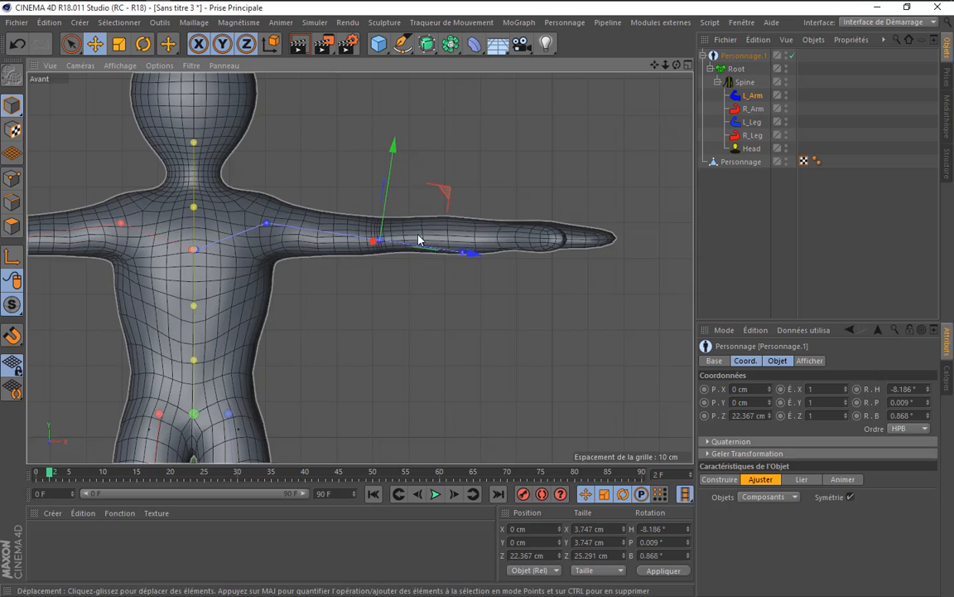
left_click(466, 245)
mouse_move(548, 241)
left_mouse_down()
mouse_move(602, 250)
mouse_move(560, 244)
left_mouse_up()
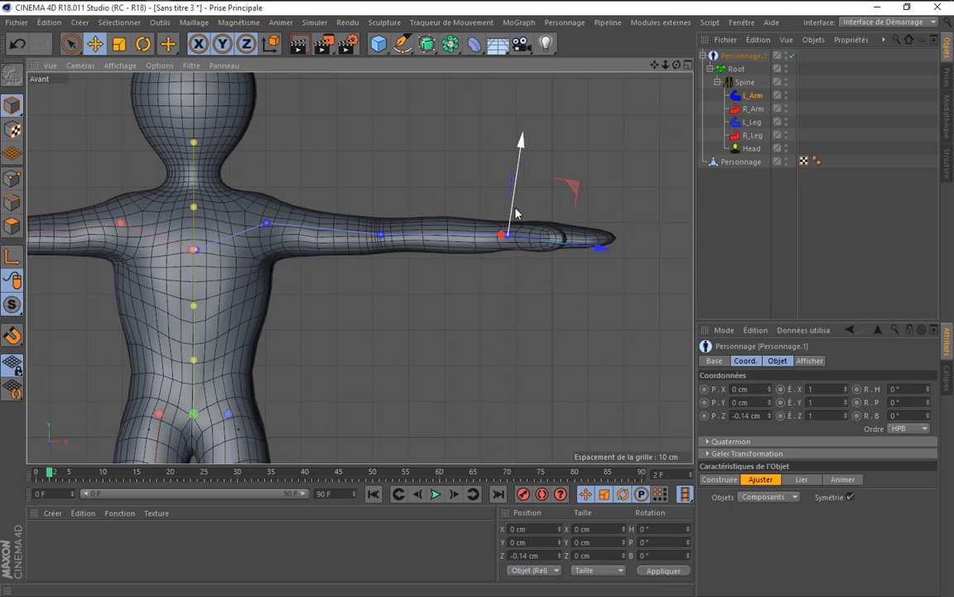
- Nudge the left shoulder joint slightly inward and the left wrist joint slightly outward along the arm to match the mesh
left_click(267, 222)
left_click_drag(305, 228, 307, 228)
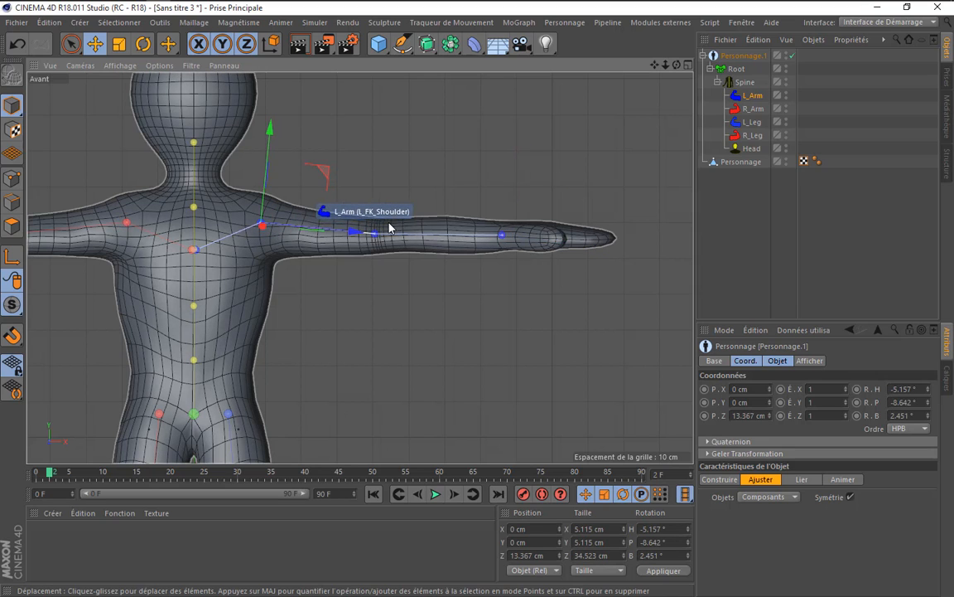
left_click(530, 240)
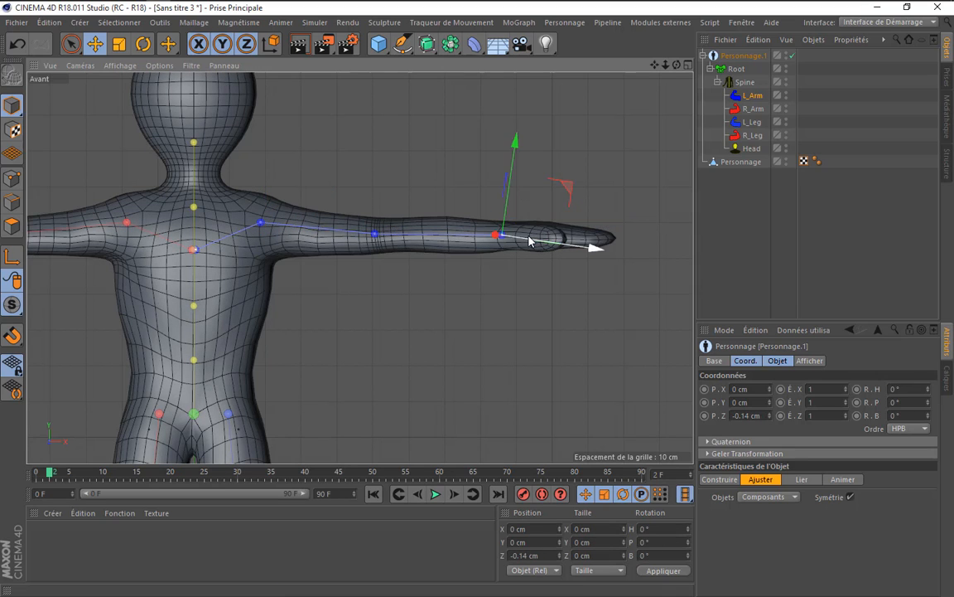
left_click_drag(535, 244, 536, 244)
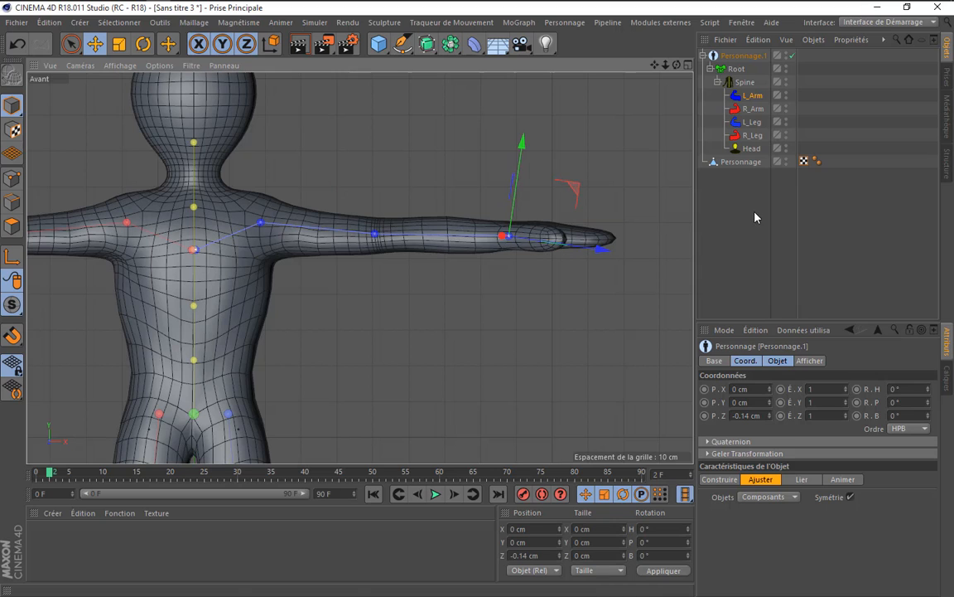
- Switch the Character object back to building and add one Thumb and two Finger components to L_Arm
scroll(571, 191, "up", 3)
left_click(740, 97)
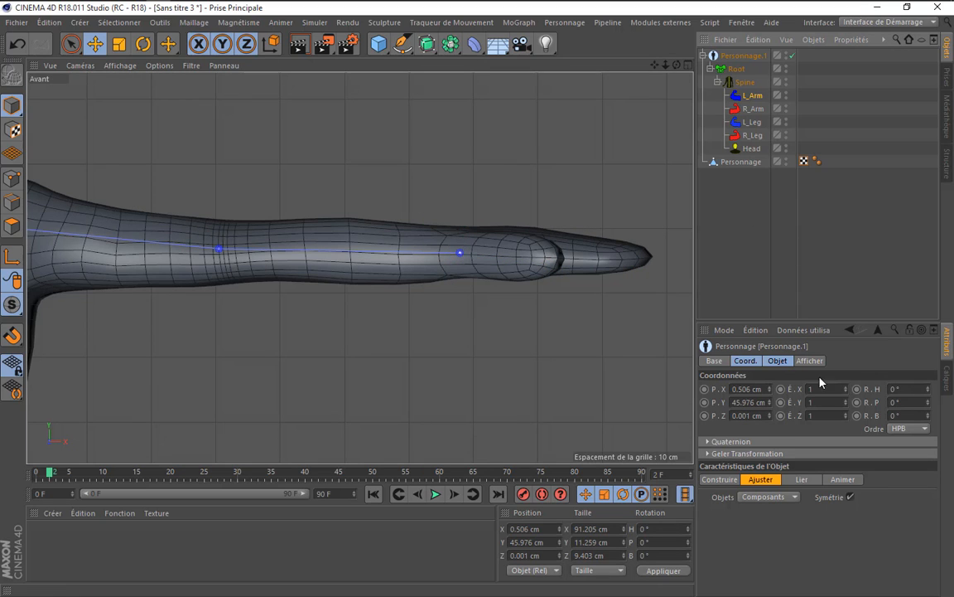
left_click(722, 480)
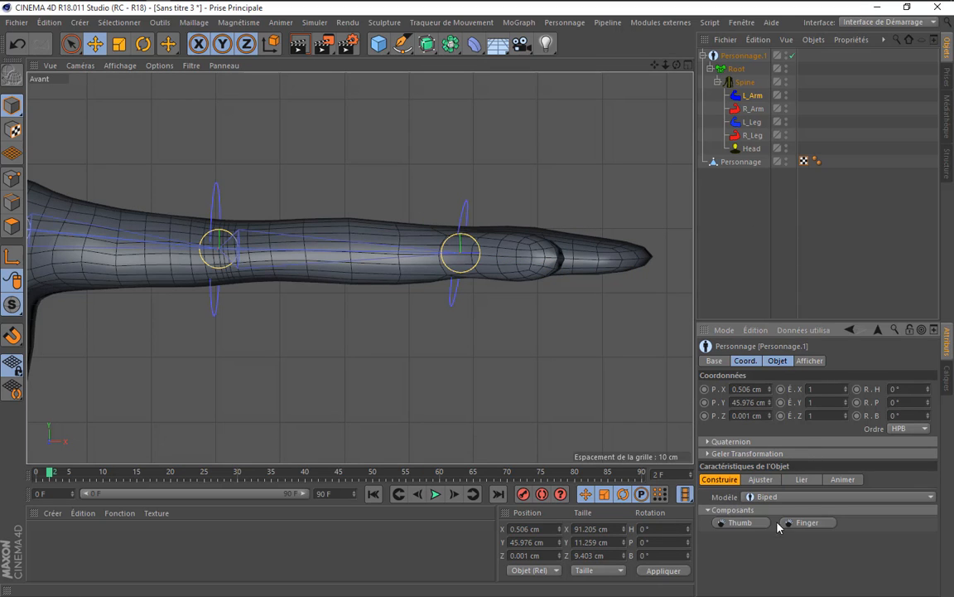
left_click(740, 522)
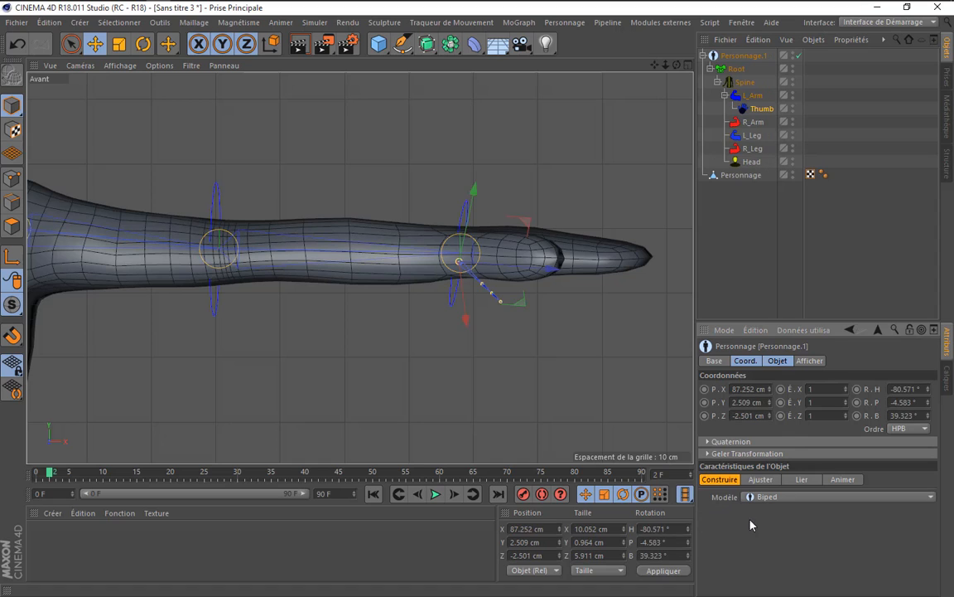
left_click(760, 94)
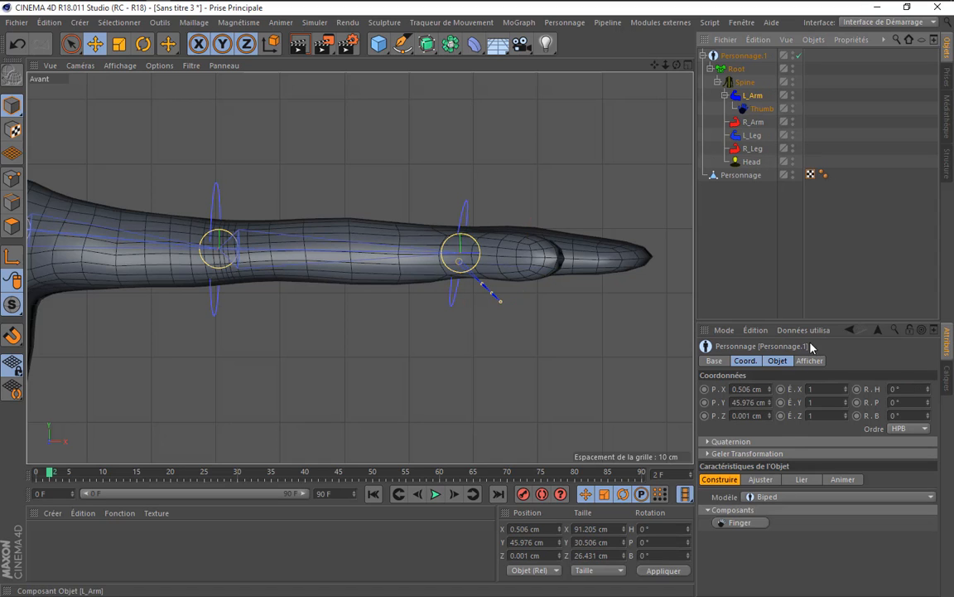
left_click(740, 523)
left_click(753, 95)
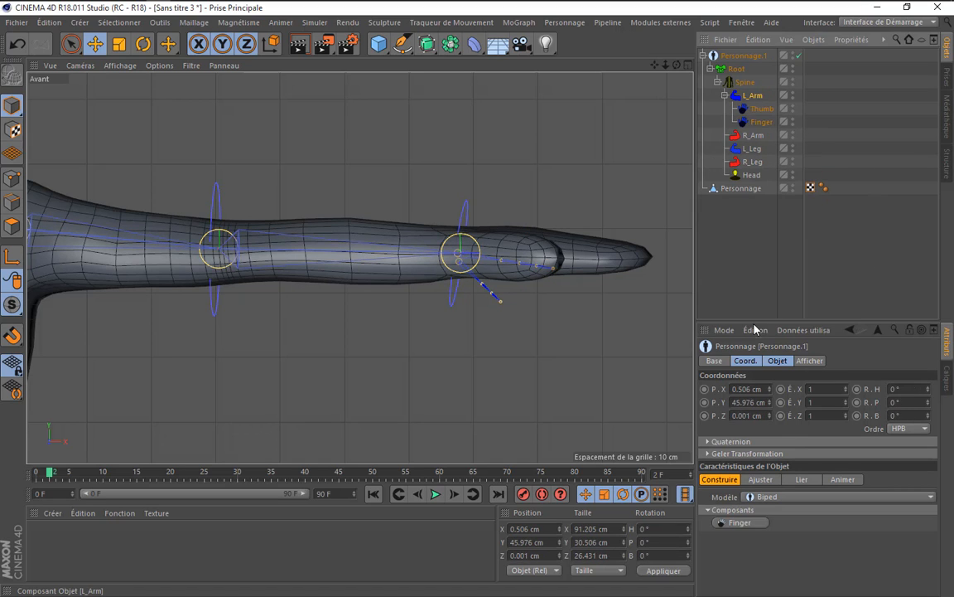
left_click(751, 523)
- Add one Thumb and two Finger components to R_Arm
scroll(532, 266, "down", 5)
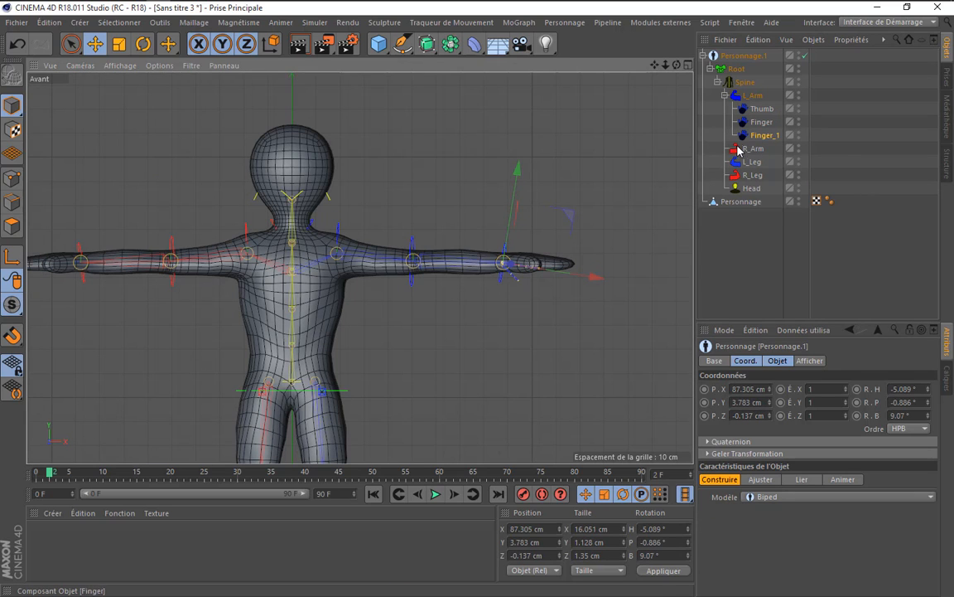
left_click(740, 150)
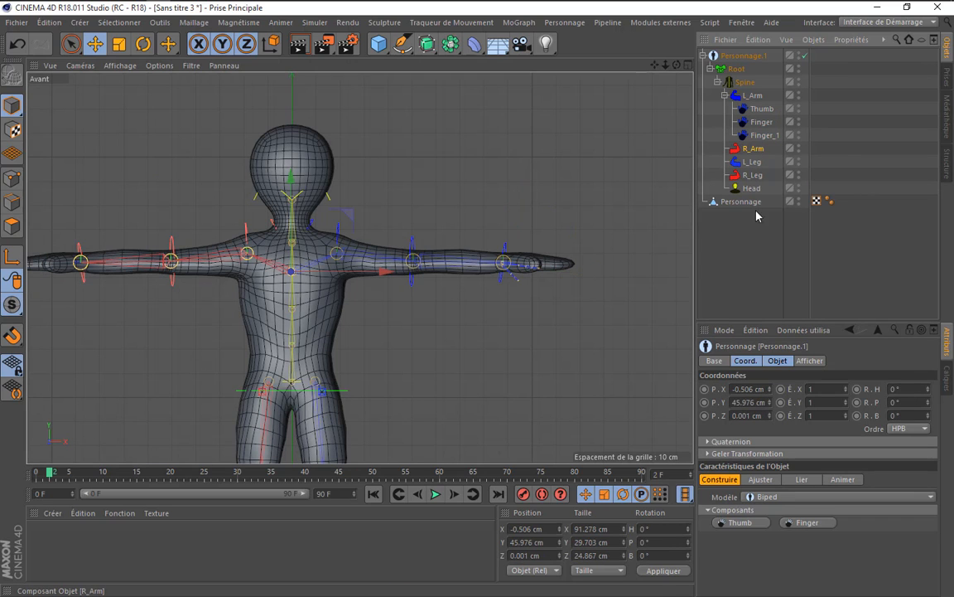
left_click(739, 521)
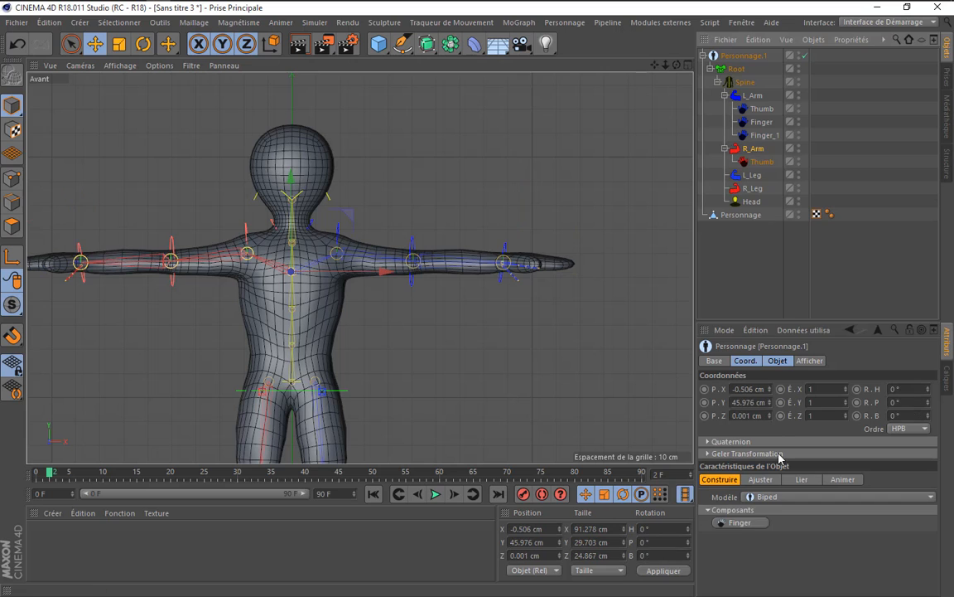
left_click(726, 522)
left_click(753, 151)
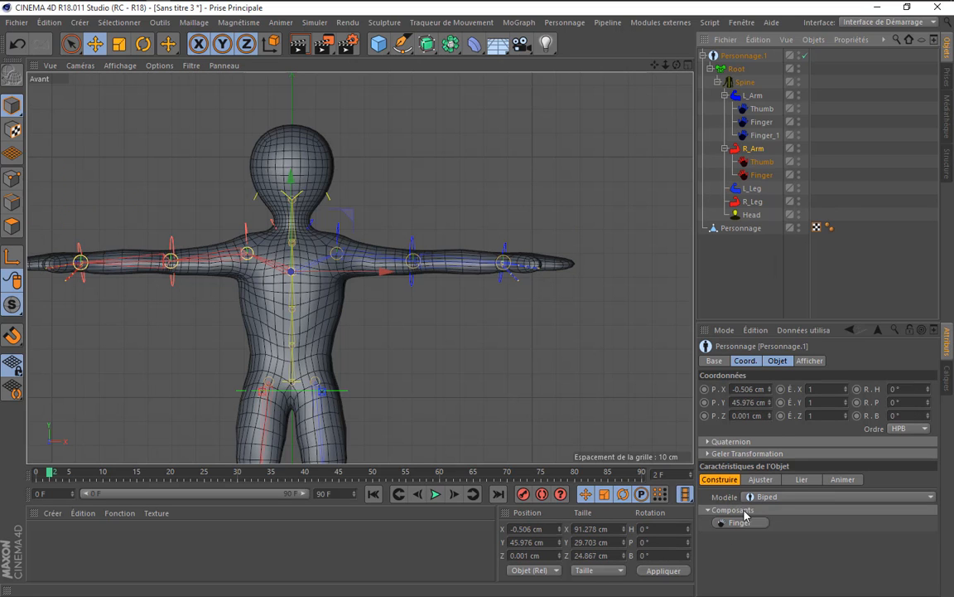
left_click(737, 524)
- Return to adjusting the rig, raise the neck joint to the mesh's upper neck and move the head joint up about 18 cm to the crown
scroll(310, 187, "up", 3)
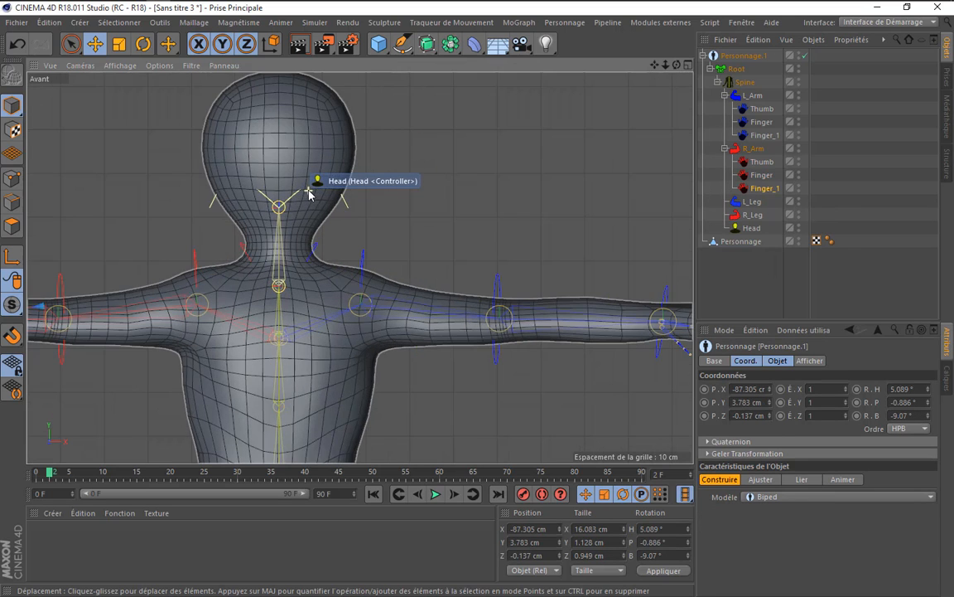
left_click(290, 186)
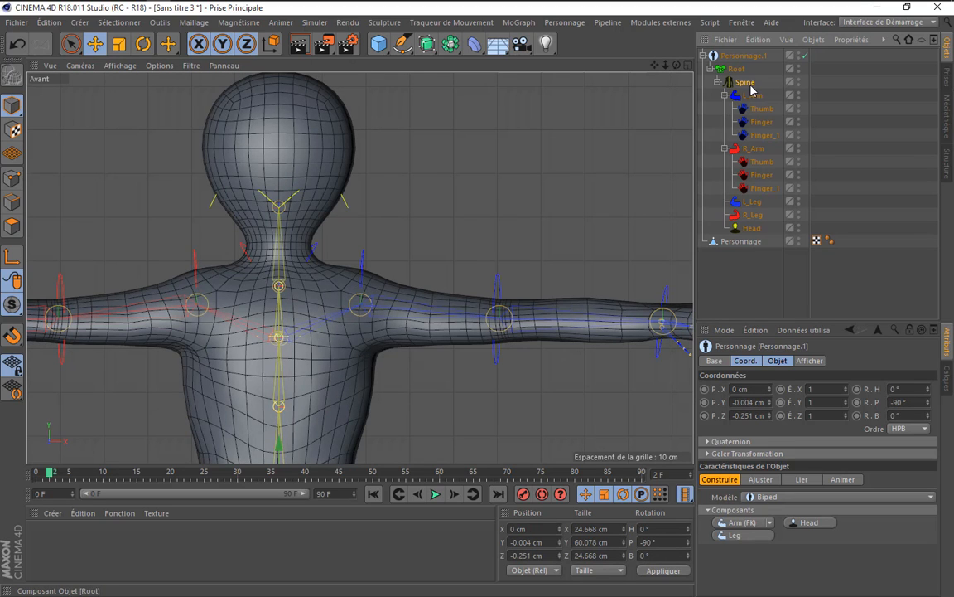
left_click(760, 479)
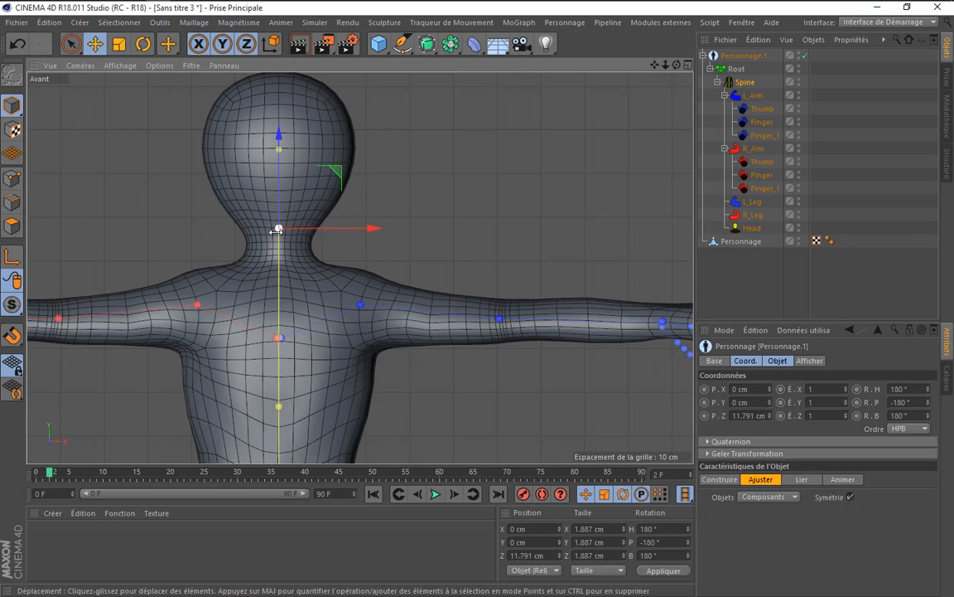
left_click(280, 155)
left_click_drag(654, 65, 686, 160)
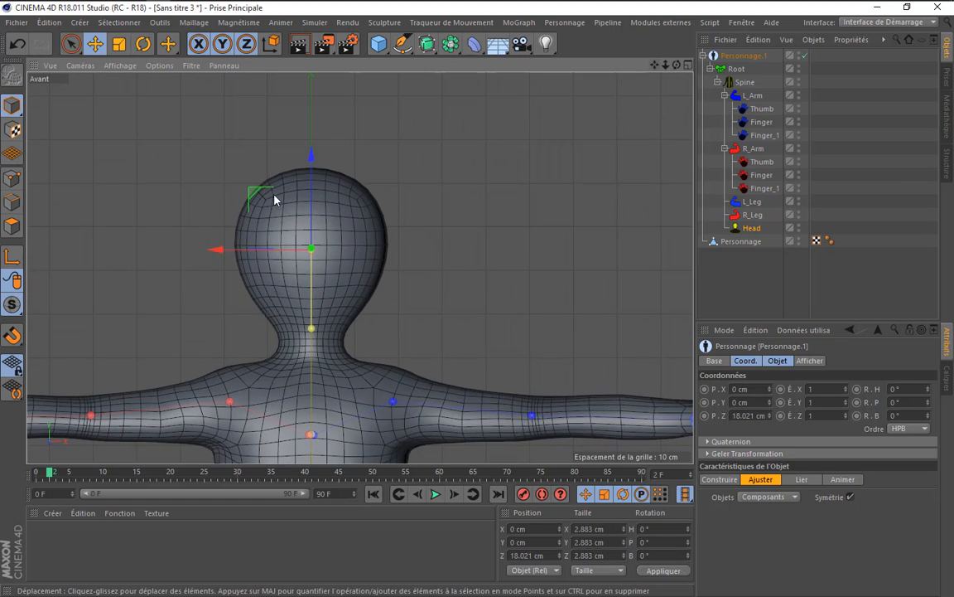
left_click_drag(310, 188, 308, 186)
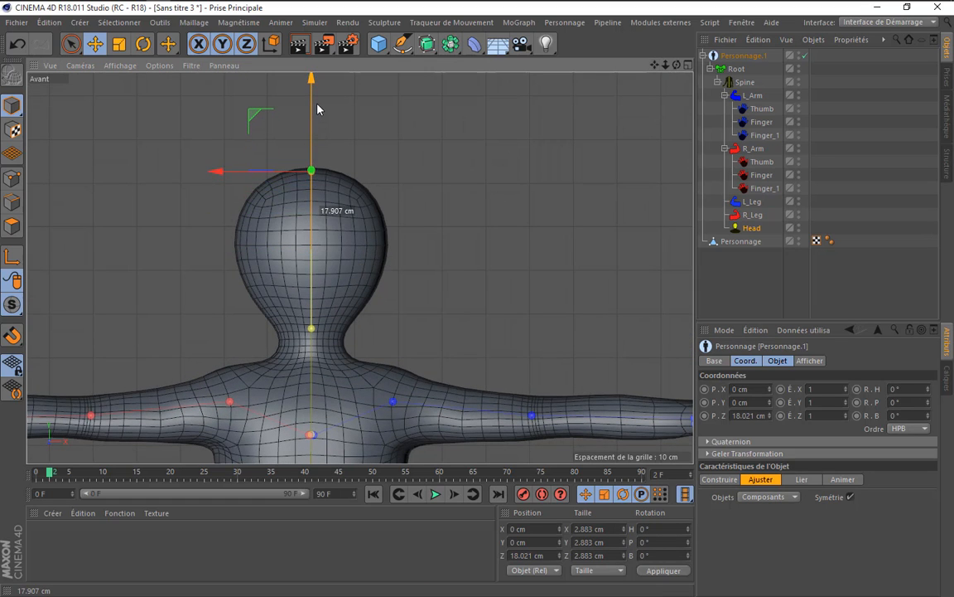
left_click(601, 177)
- Raise the base joint of the left thumb into the hand and rotate the thumb chain in the front view to align with the hand
scroll(615, 168, "down", 5)
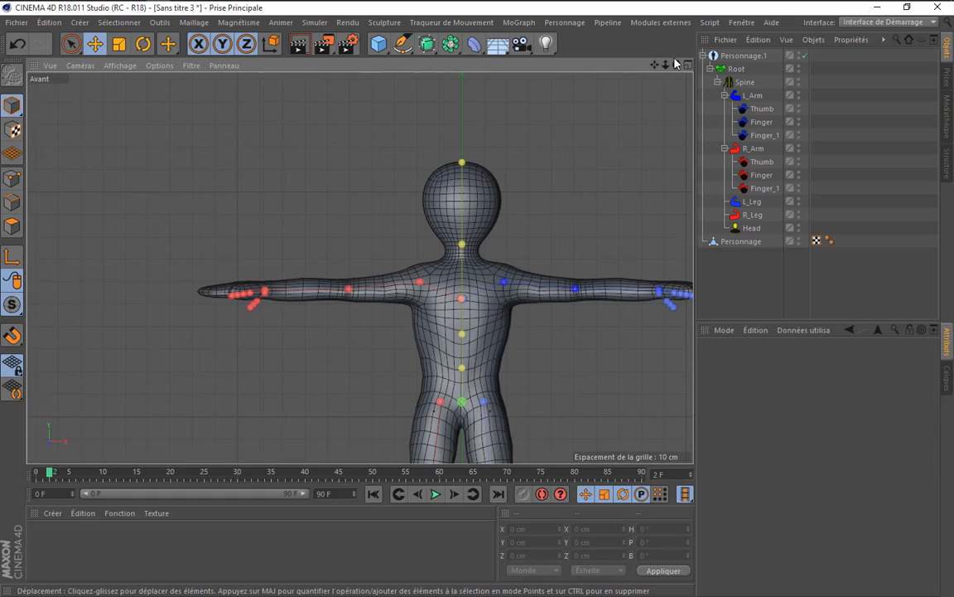
left_click_drag(654, 65, 556, 32)
scroll(615, 260, "up", 6)
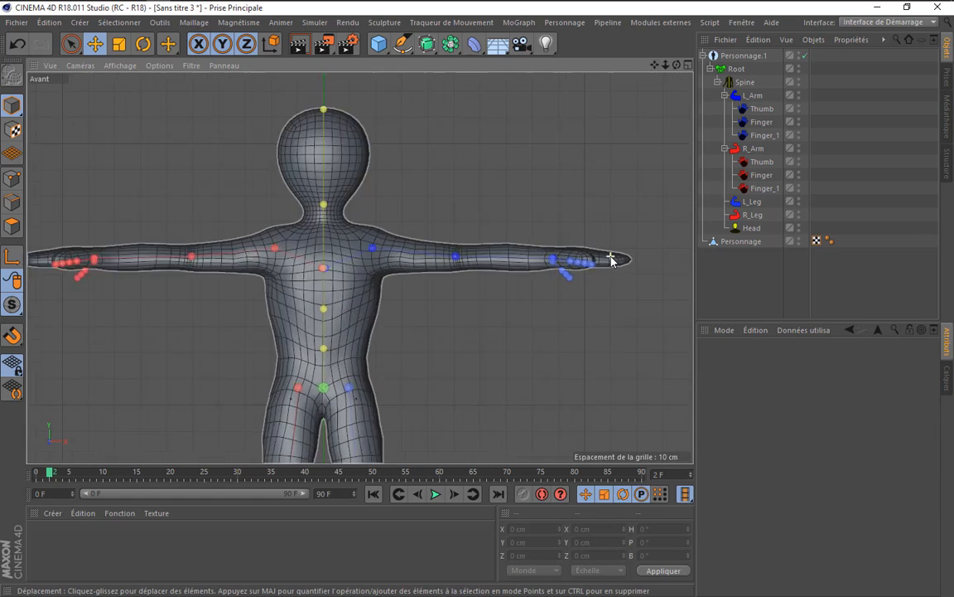
left_click(415, 284)
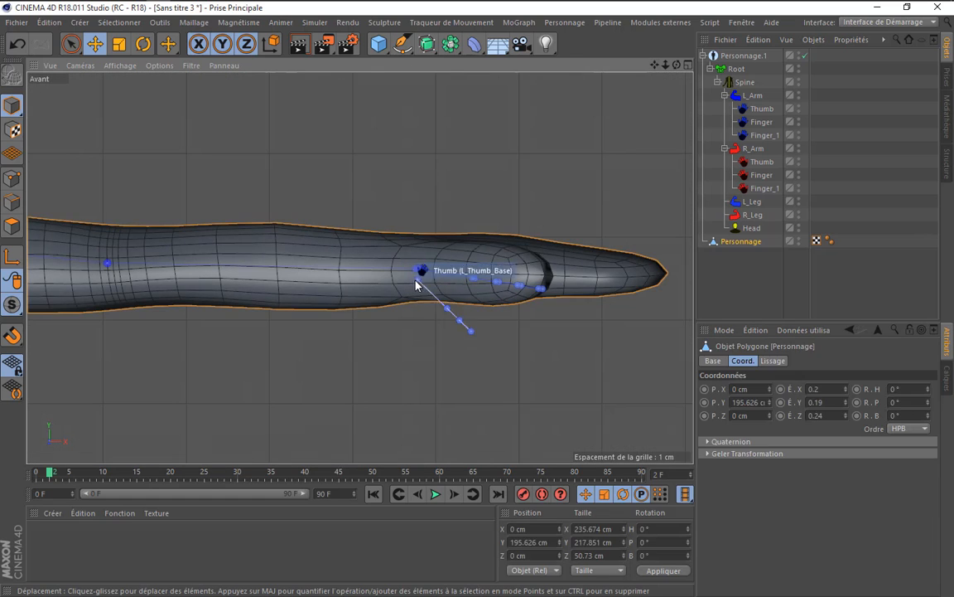
left_click(415, 283)
left_click_drag(428, 254, 431, 240)
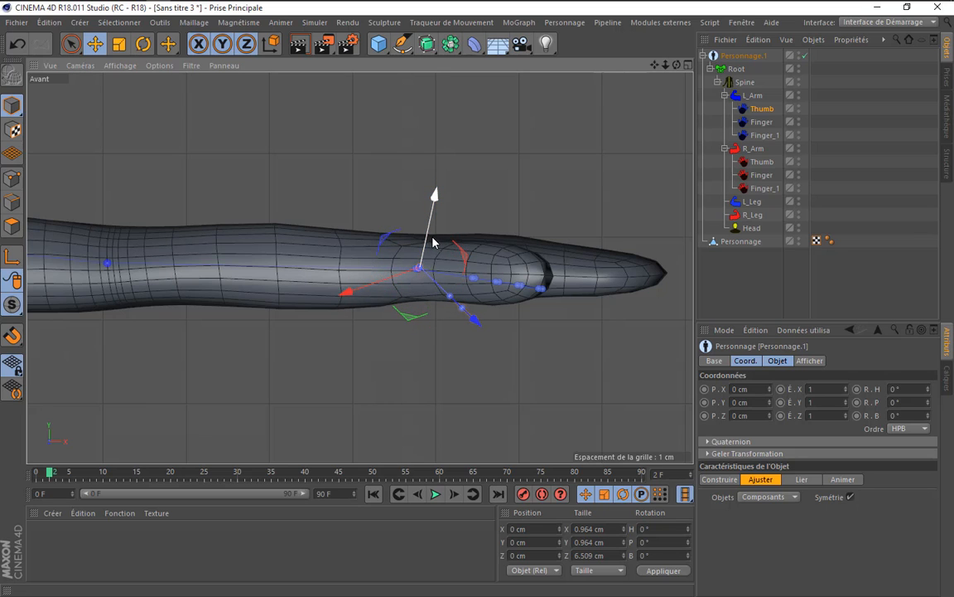
key("r")
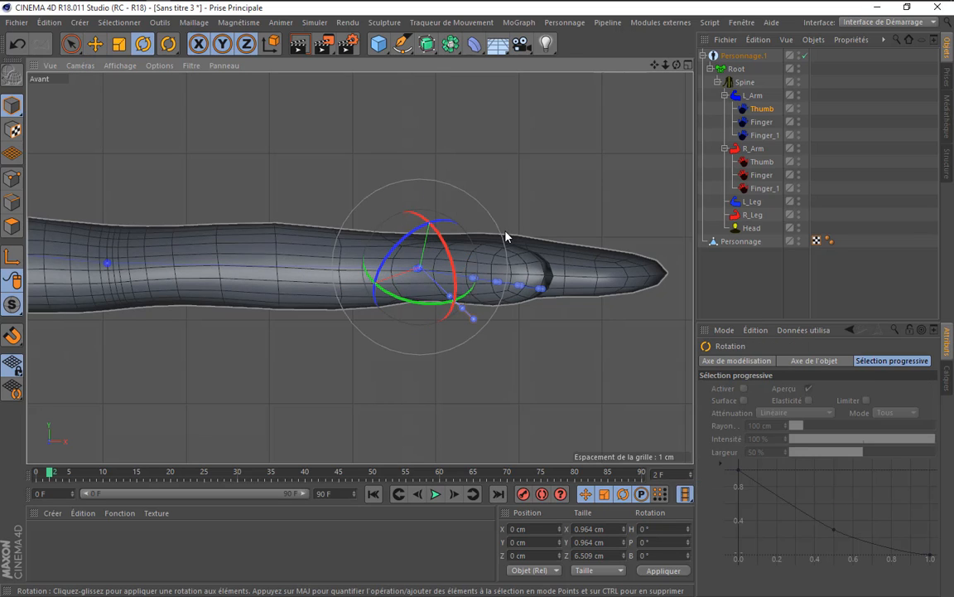
left_click_drag(505, 243, 480, 197)
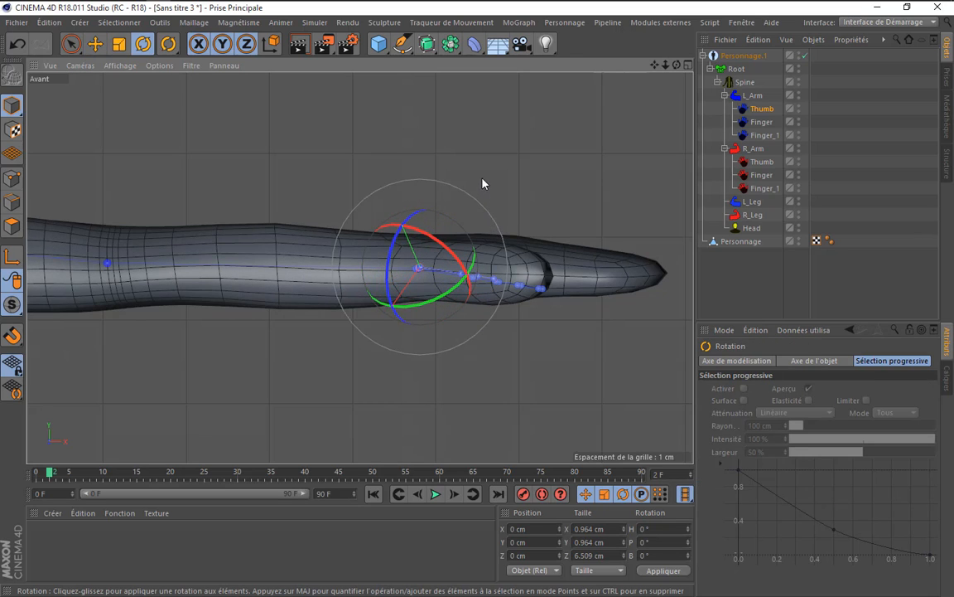
- Move the left thumb's outer joints outward so the chain spans the length of the mesh's thumb
left_click(463, 272)
key("e")
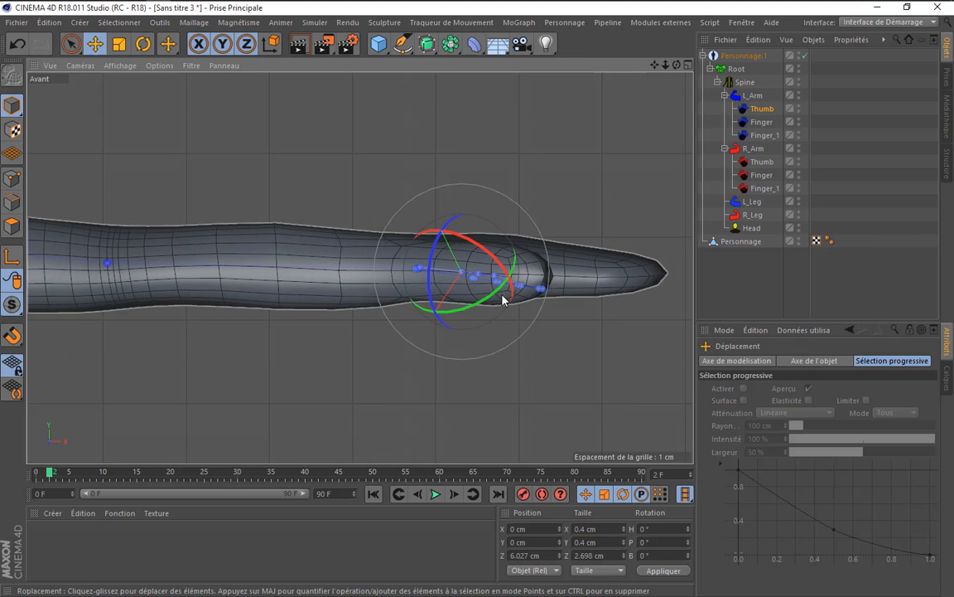
left_click_drag(537, 283, 560, 286)
left_click(503, 273)
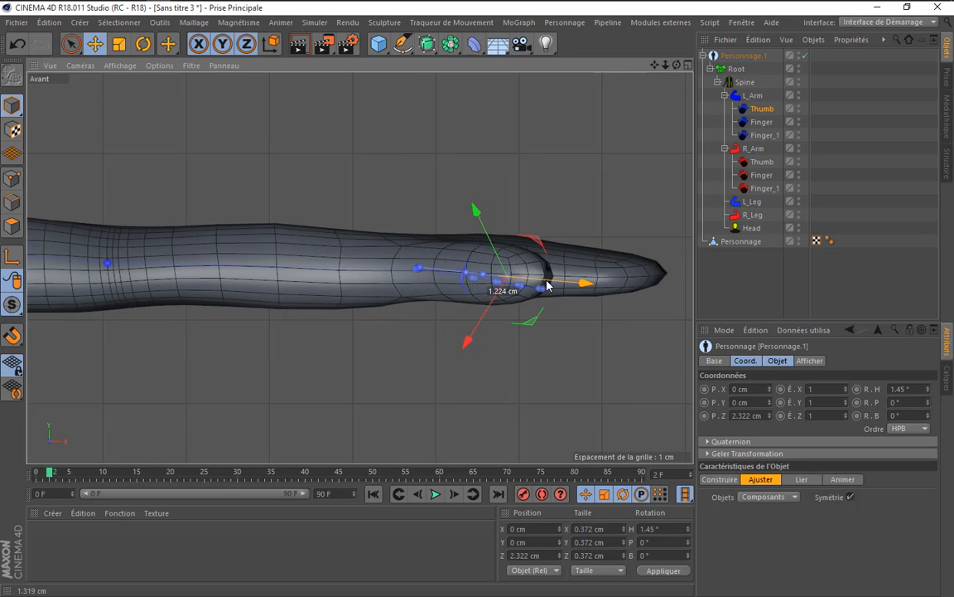
left_click(500, 277)
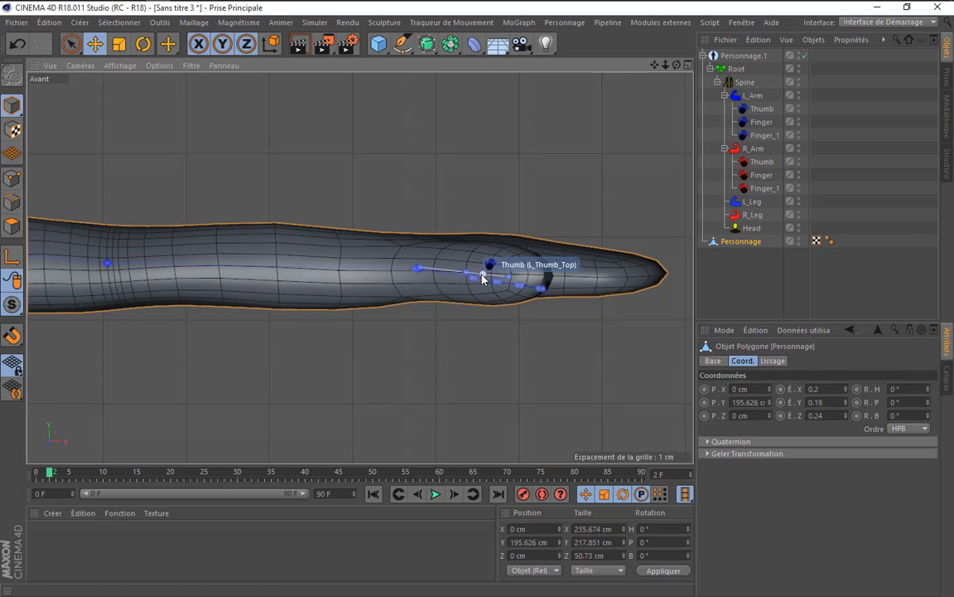
left_click_drag(490, 278, 575, 288)
left_click(584, 367)
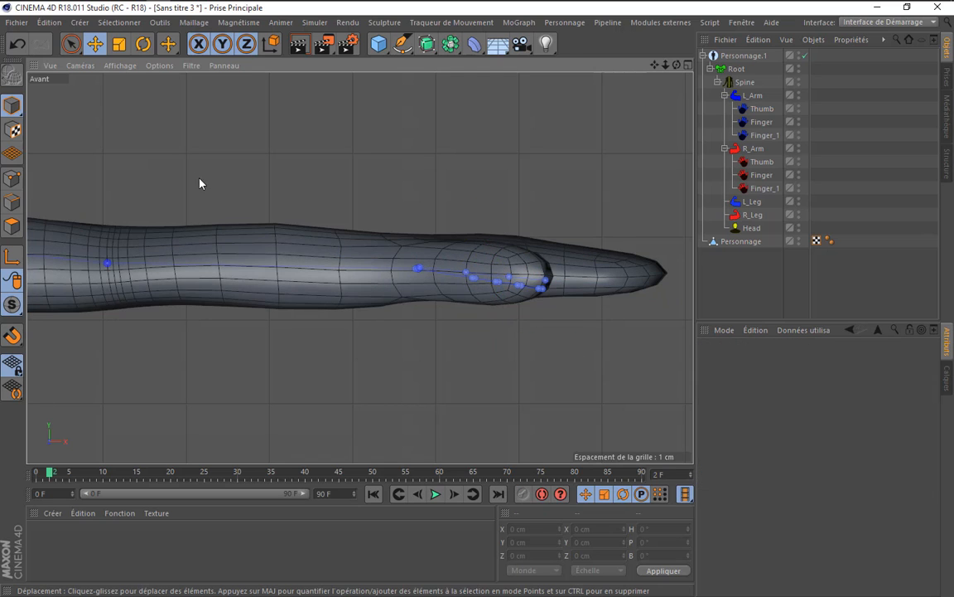
- Switch to the top view and move the left shoulder and elbow joints forward to the centre of the arm
scroll(265, 200, "down", 3)
scroll(265, 200, "down", 4)
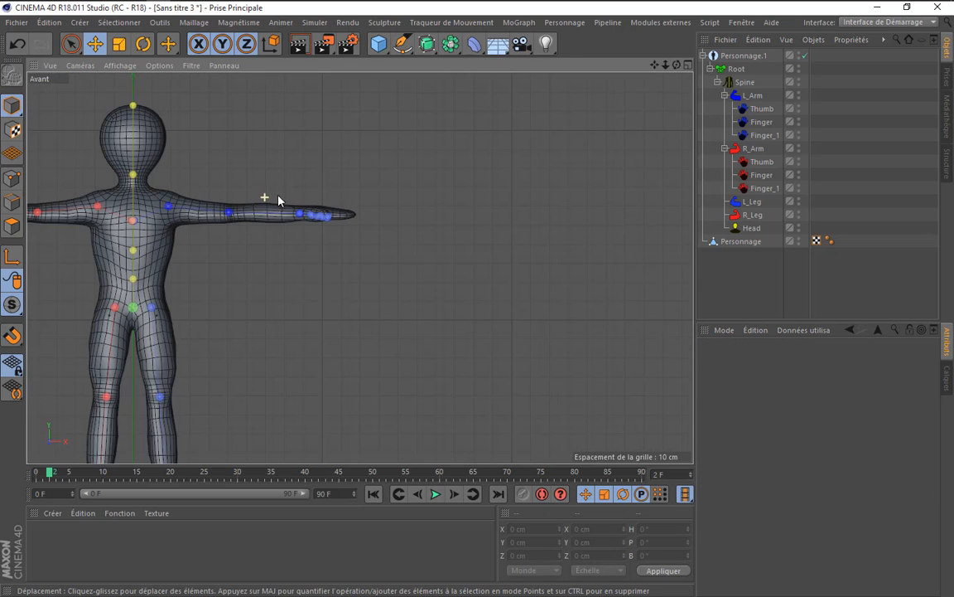
left_click(111, 68)
mouse_move(88, 65)
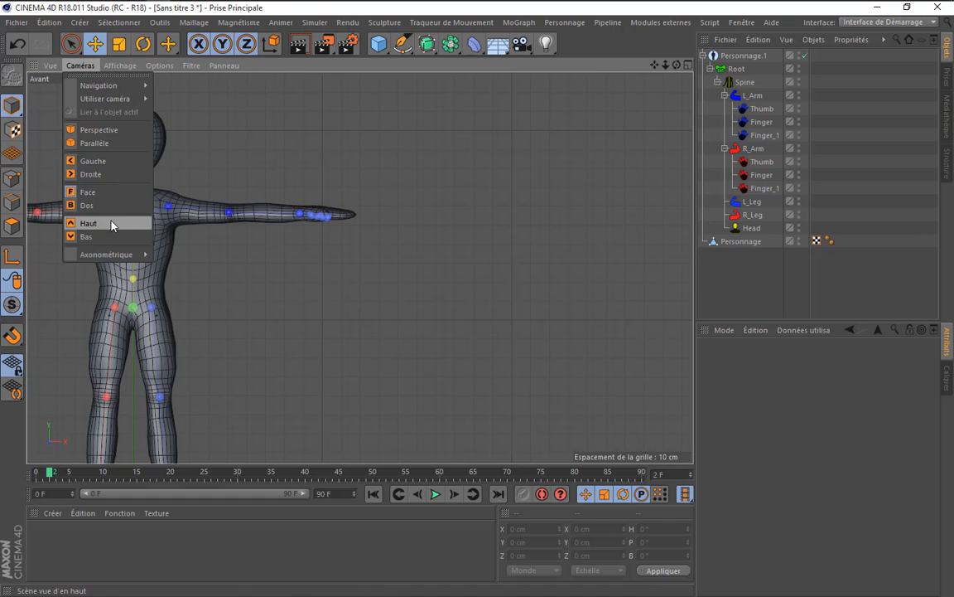
left_click(88, 224)
scroll(382, 240, "up", 6)
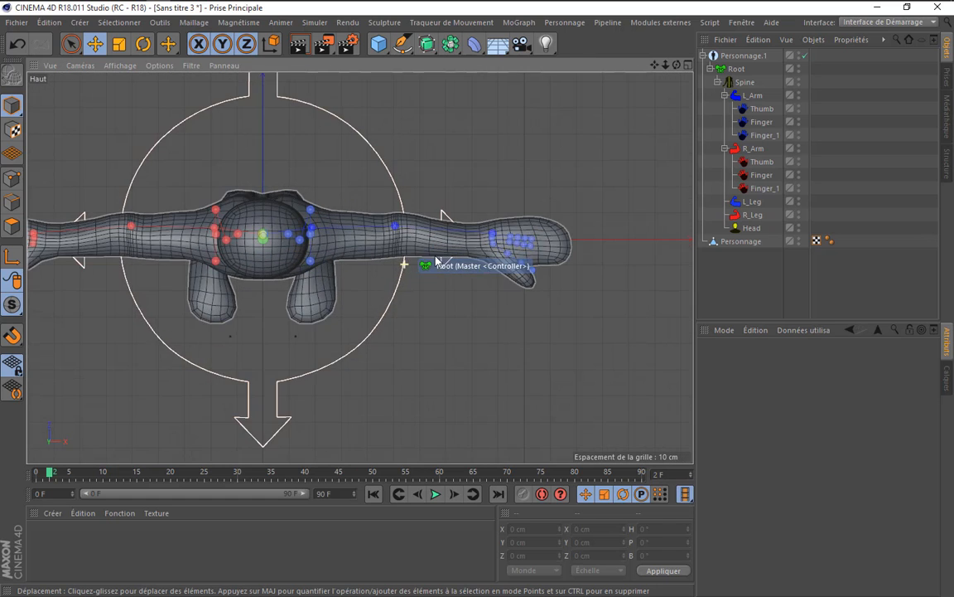
scroll(390, 249, "up", 2)
scroll(269, 219, "up", 1)
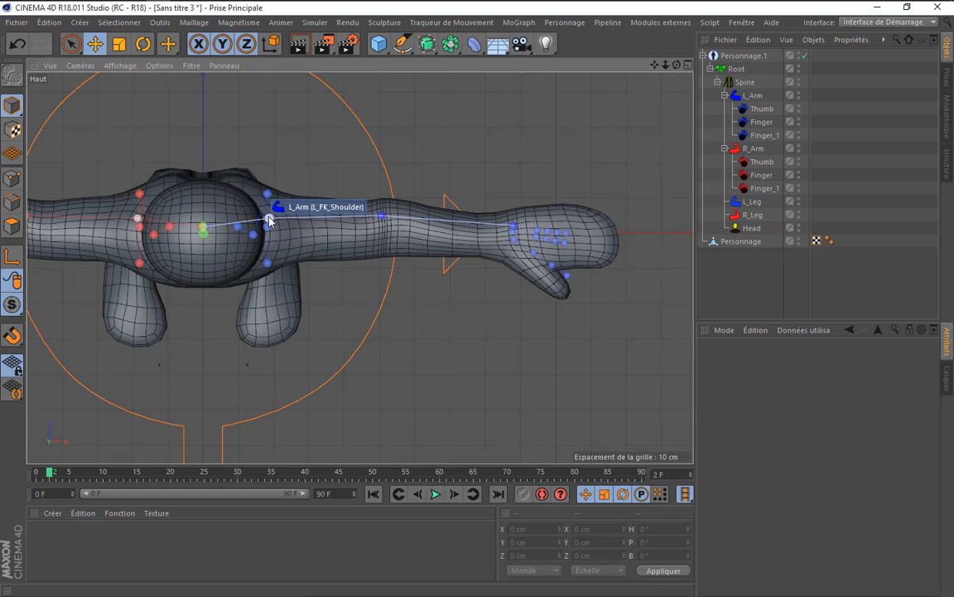
left_click(270, 220)
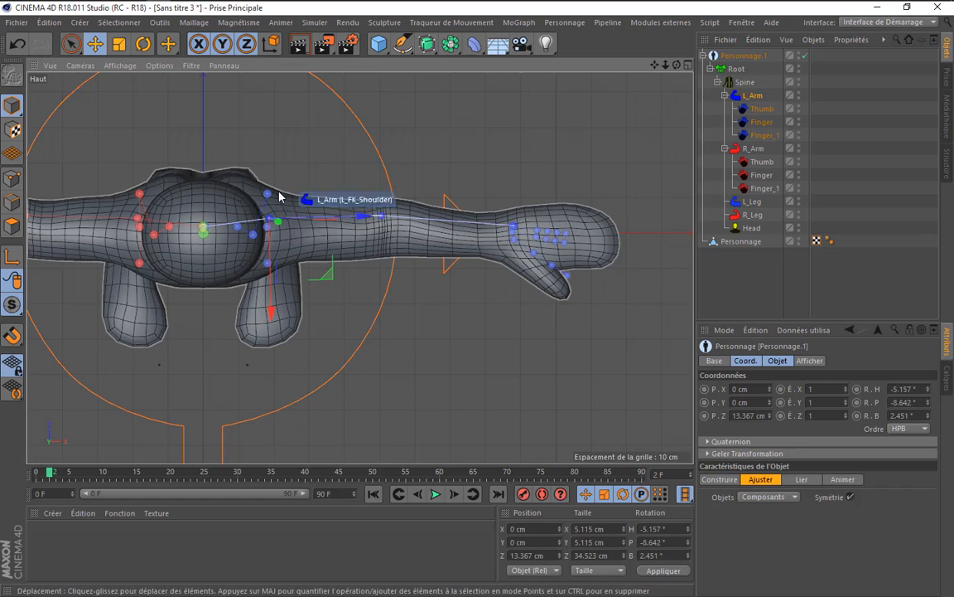
left_click(391, 230)
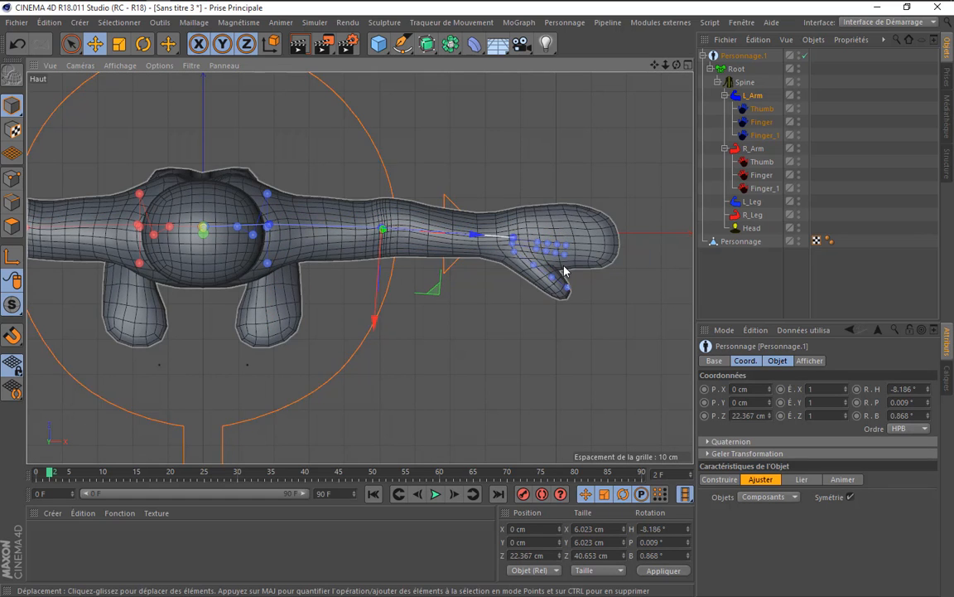
- Move the left wrist joint backward about 3 cm in the top view to centre it in the mesh's wrist
scroll(564, 266, "up", 3)
left_click(487, 222)
left_click_drag(477, 271, 479, 266)
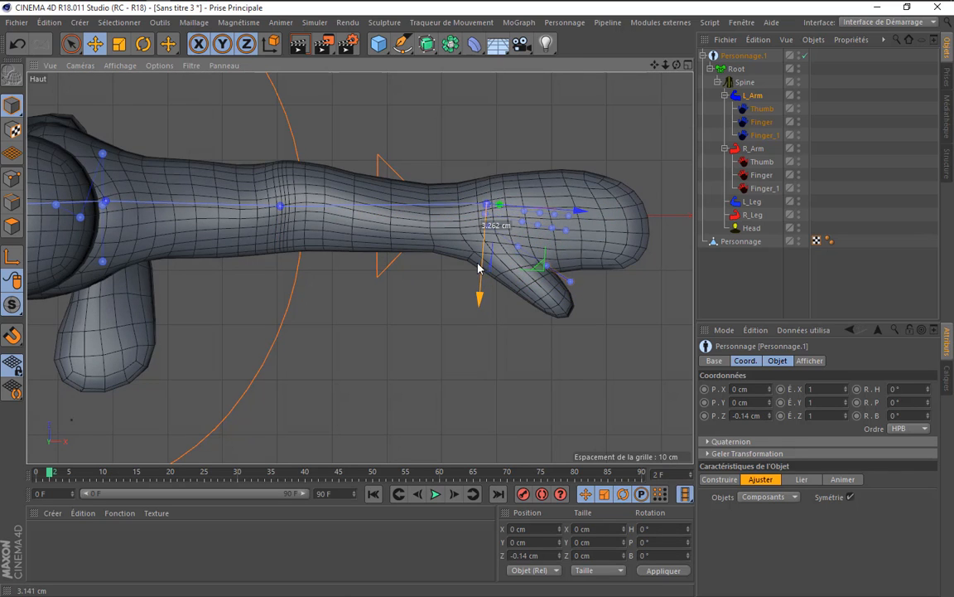
scroll(515, 232, "up", 5)
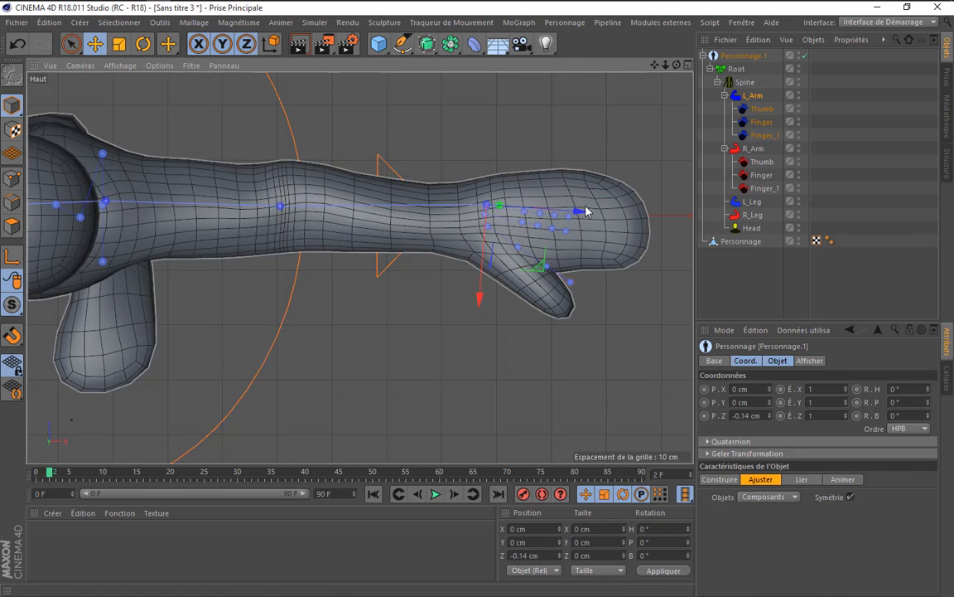
- Move the base joint of the left hand's Finger_1 chain toward the hand's rear side and its second joint outward
left_click(445, 220)
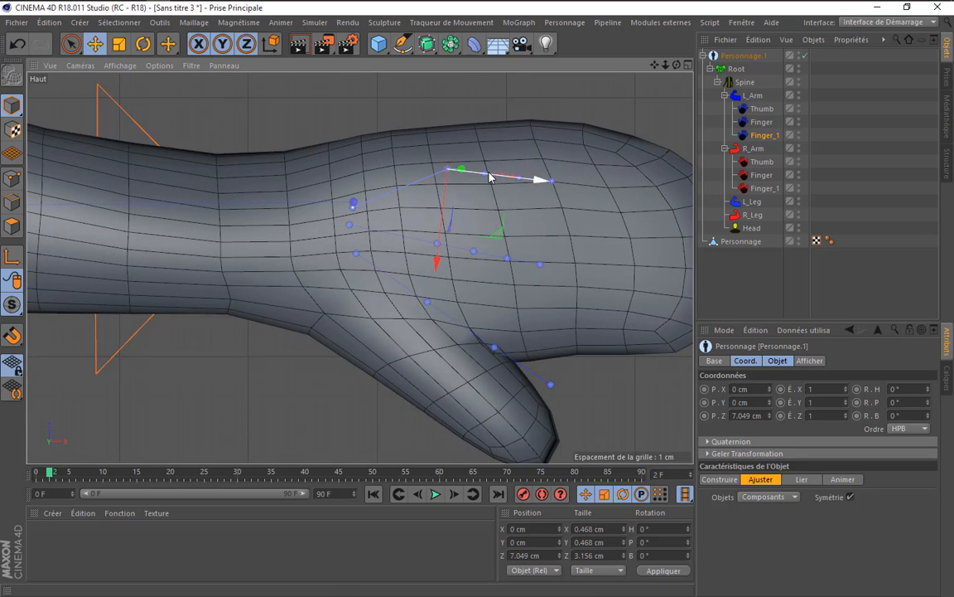
left_click_drag(485, 177, 590, 182)
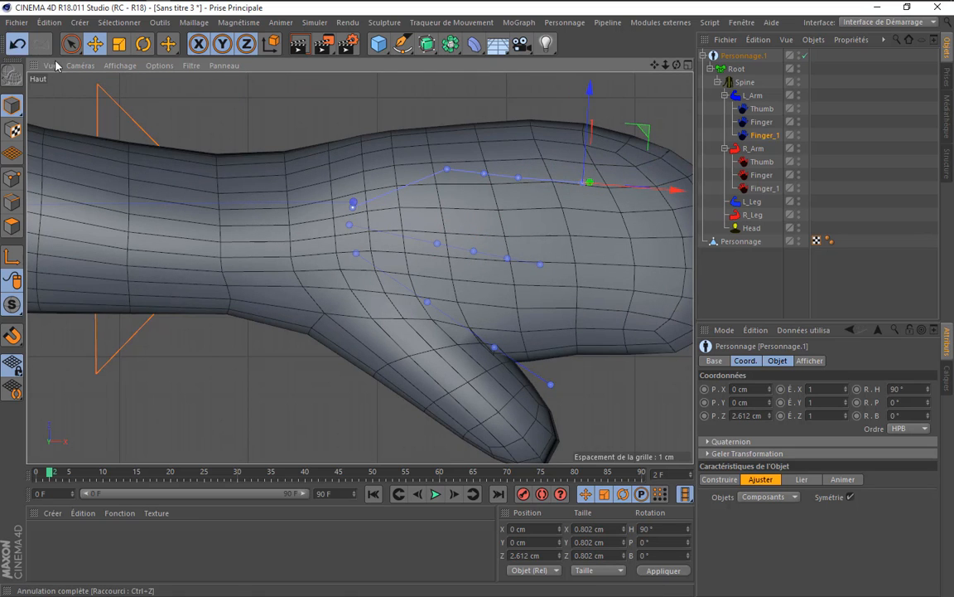
left_click(18, 44)
left_click_drag(488, 238, 491, 229)
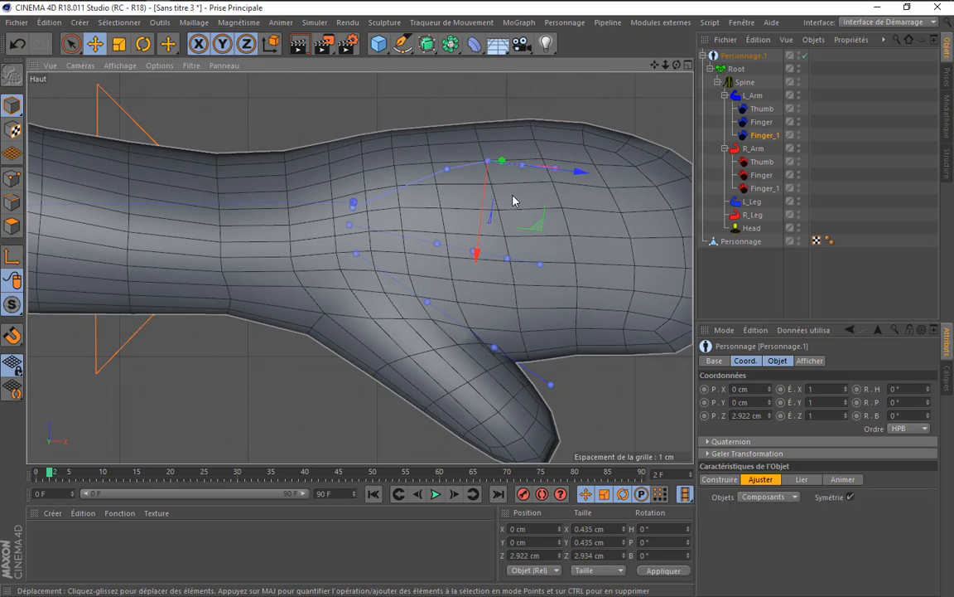
- Spread the remaining Finger_1 joints outward so the chain spans the rear side of the left hand to its tip
left_click(523, 166)
scroll(625, 164, "down", 3)
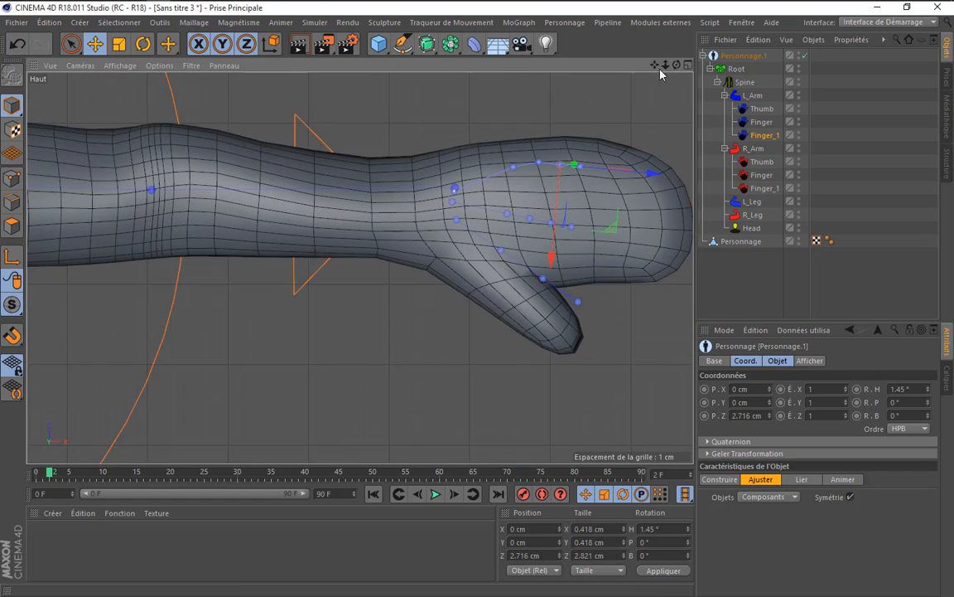
left_click_drag(656, 66, 571, 81)
left_click_drag(568, 184, 590, 178)
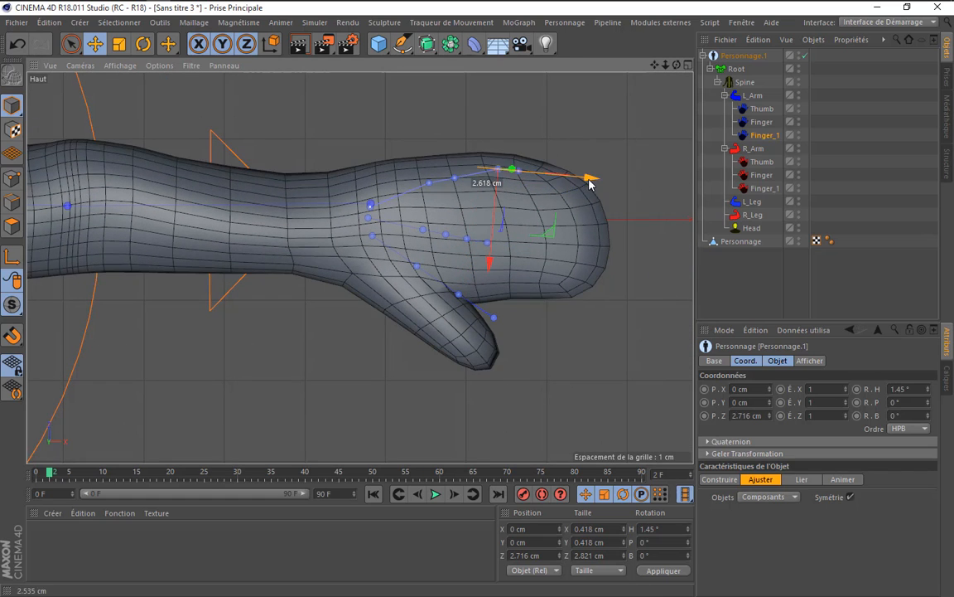
left_click(449, 187)
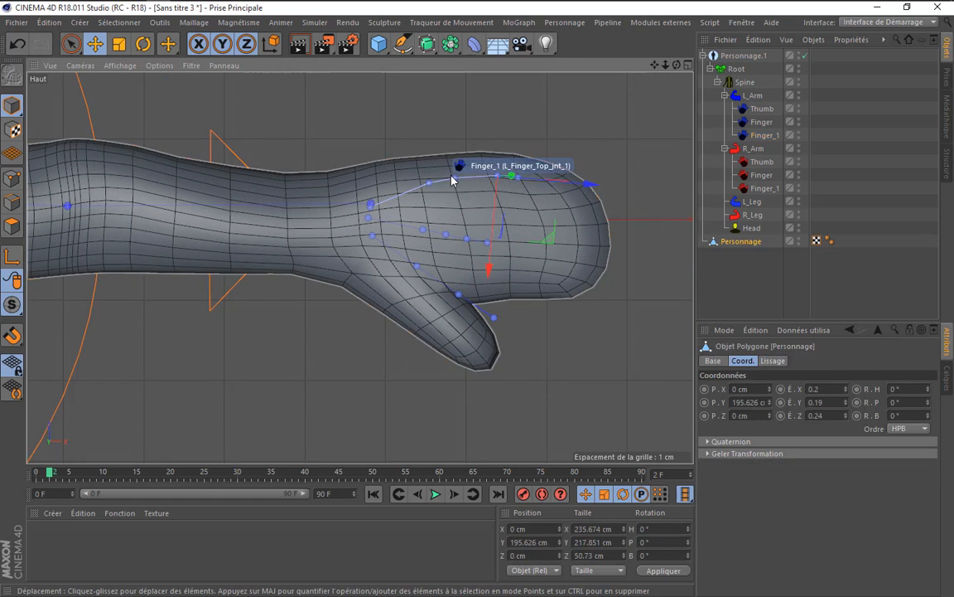
left_click(487, 183)
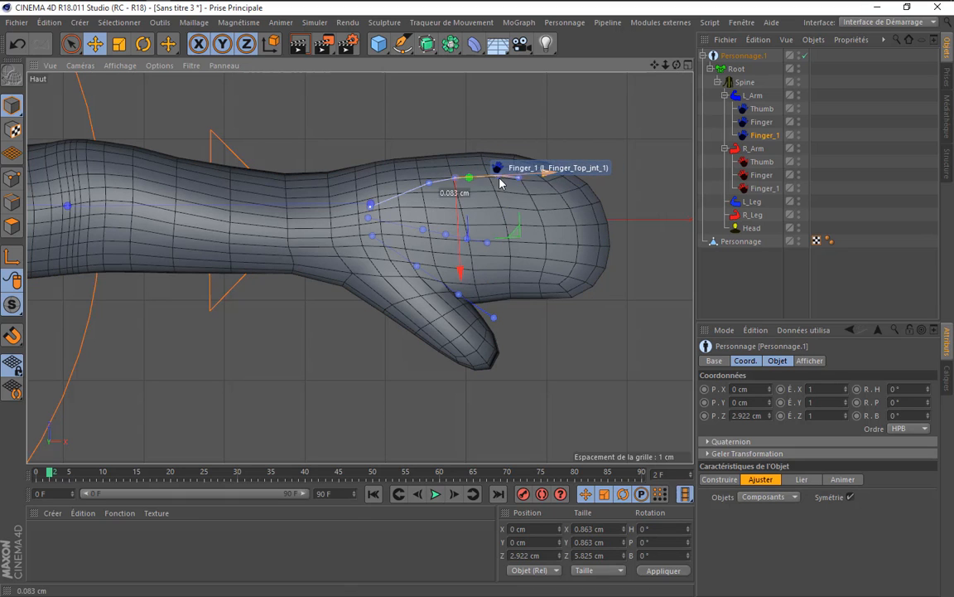
left_click_drag(501, 184, 602, 189)
- Spread the joints of the left hand's Finger chain diagonally along the hand to its front outer edge
left_click(448, 236)
left_click_drag(521, 251, 583, 241)
left_click(556, 253)
left_click(534, 251)
left_click_drag(526, 268, 521, 279)
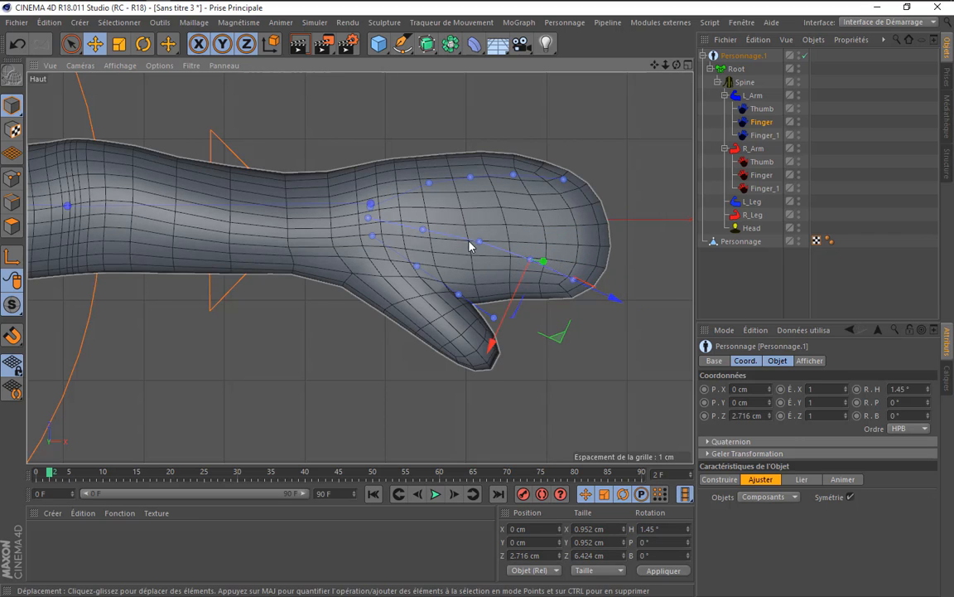
left_click(580, 285)
left_click_drag(592, 251, 593, 250)
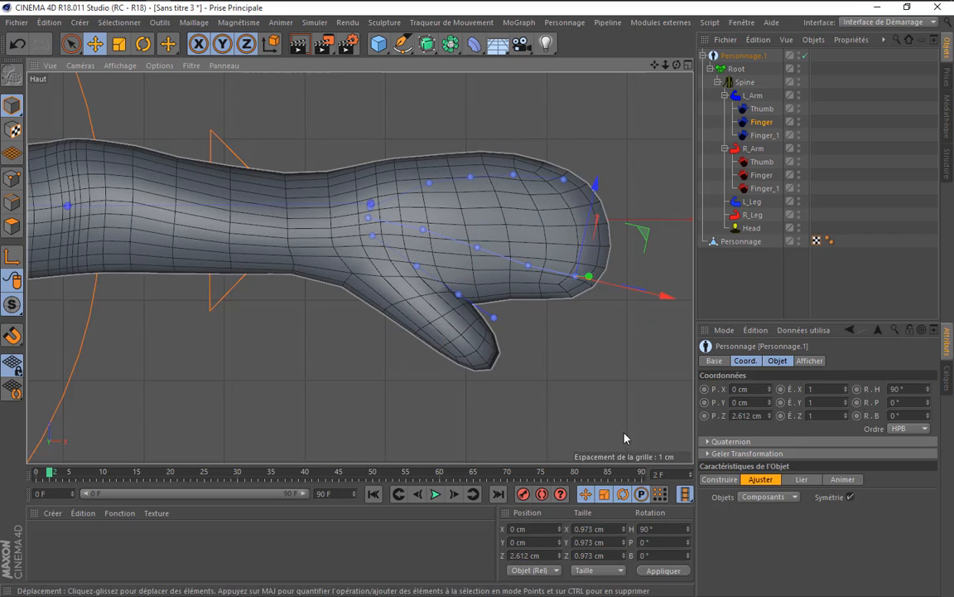
- Shift the left thumb's middle and outer joints toward the centre of the mesh's thumb in the top view
left_click(418, 277)
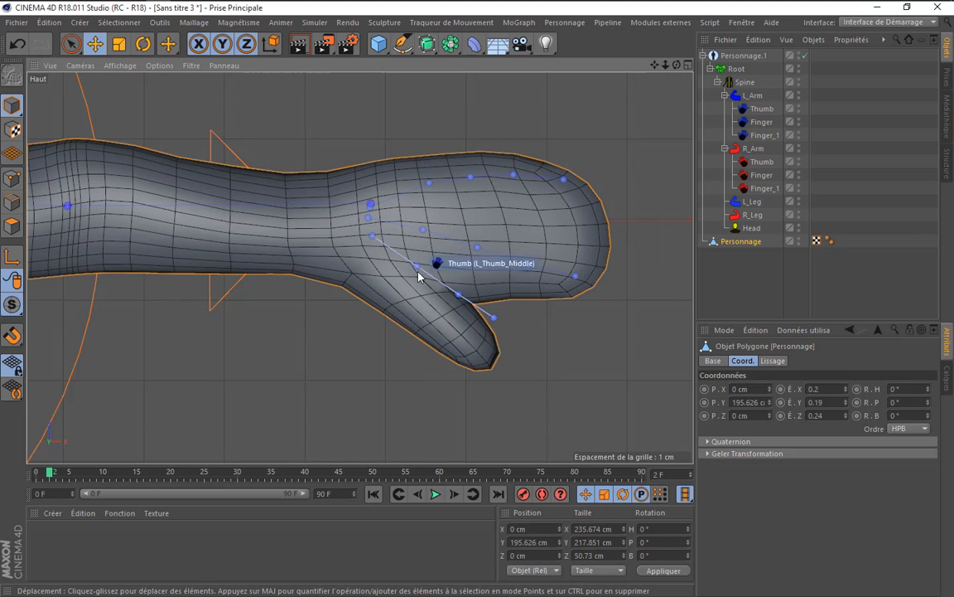
left_click(406, 265)
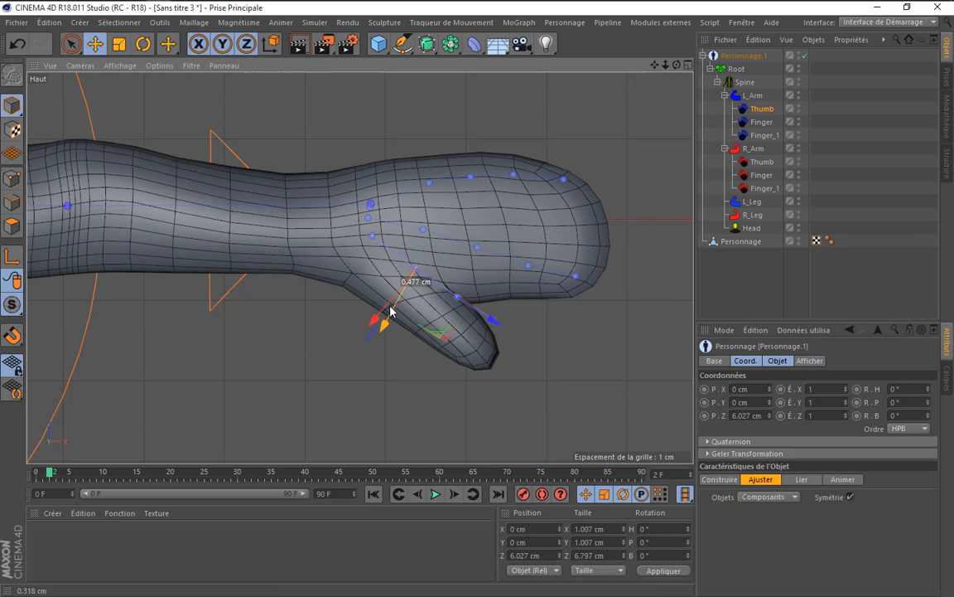
left_click_drag(450, 325, 427, 351)
scroll(356, 257, "down", 10)
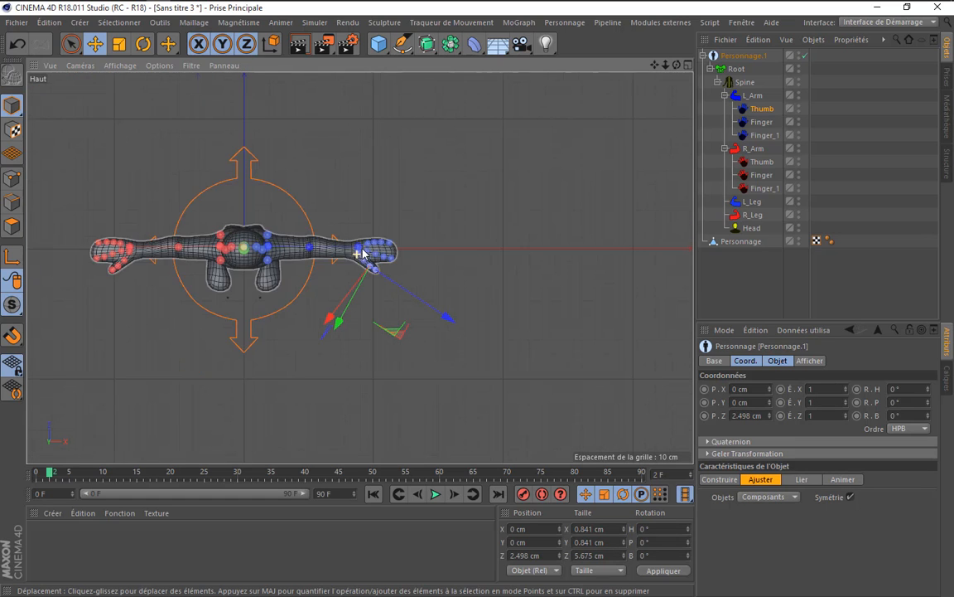
scroll(35, 251, "up", 3)
scroll(48, 253, "up", 1)
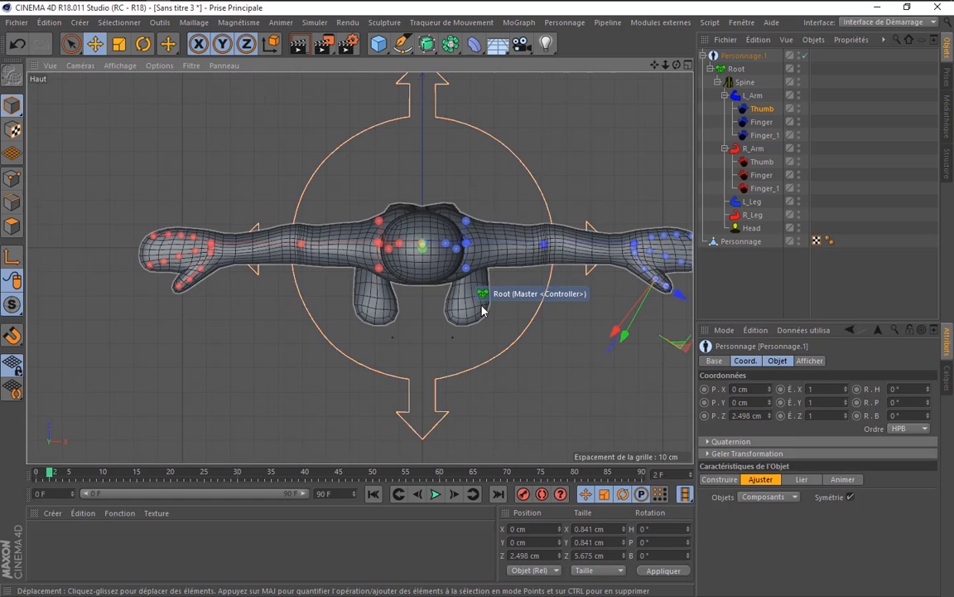
scroll(482, 310, "down", 3)
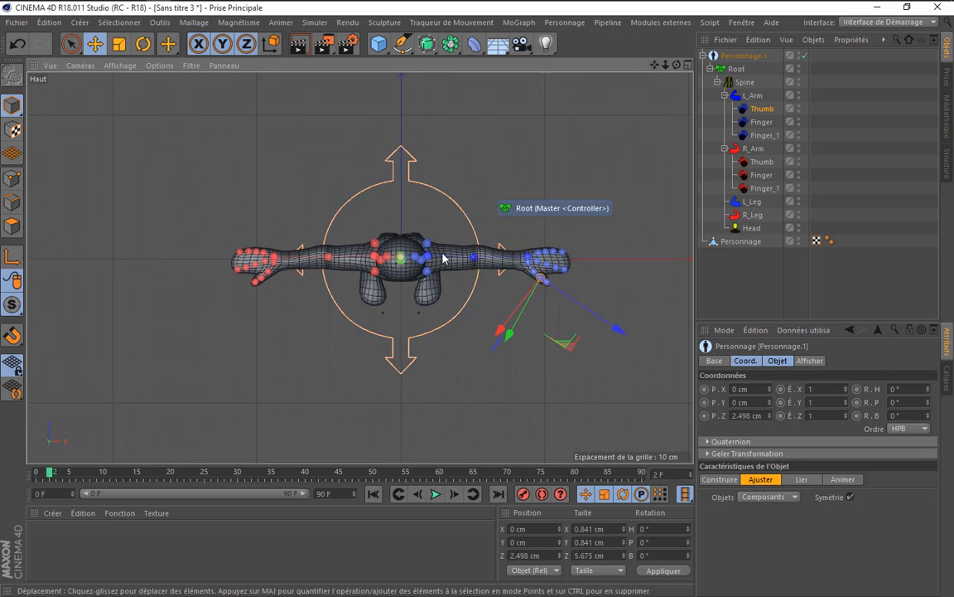
scroll(463, 265, "up", 5)
scroll(464, 267, "down", 1)
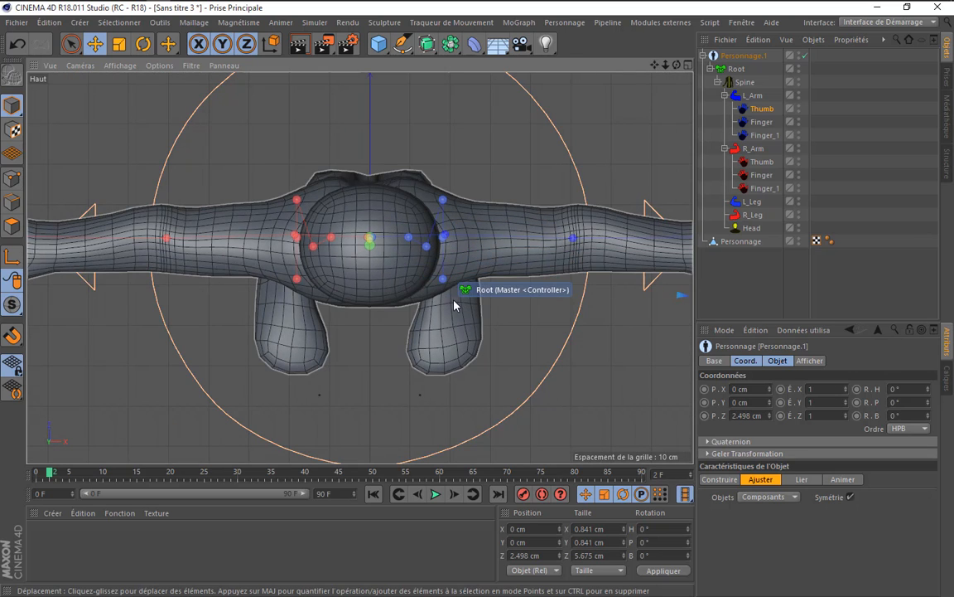
- Switch to the right view and move the left ankle joint forward and down into the centre of the mesh's ankle
left_click(82, 67)
left_click(90, 174)
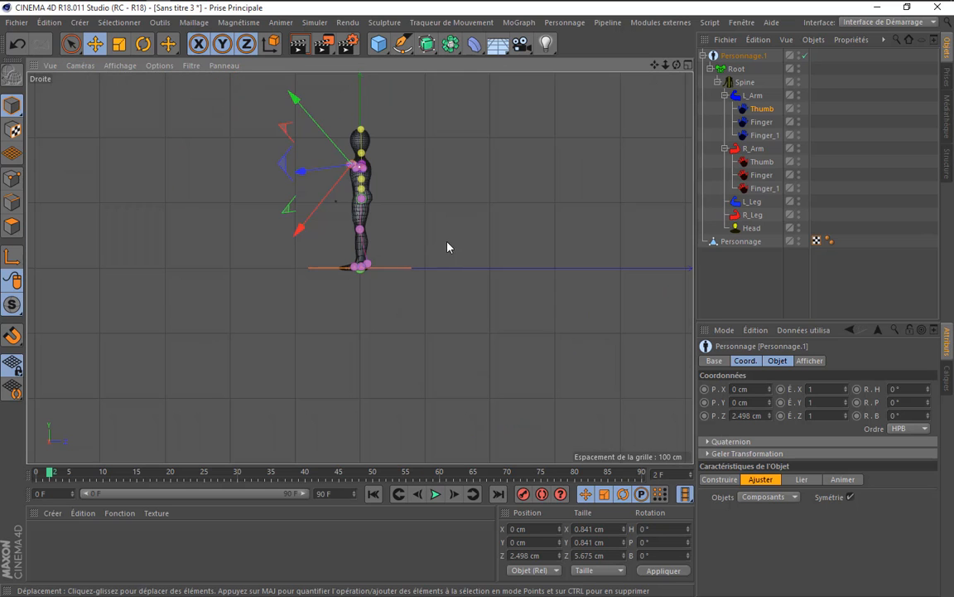
scroll(340, 265, "up", 5)
scroll(285, 213, "up", 5)
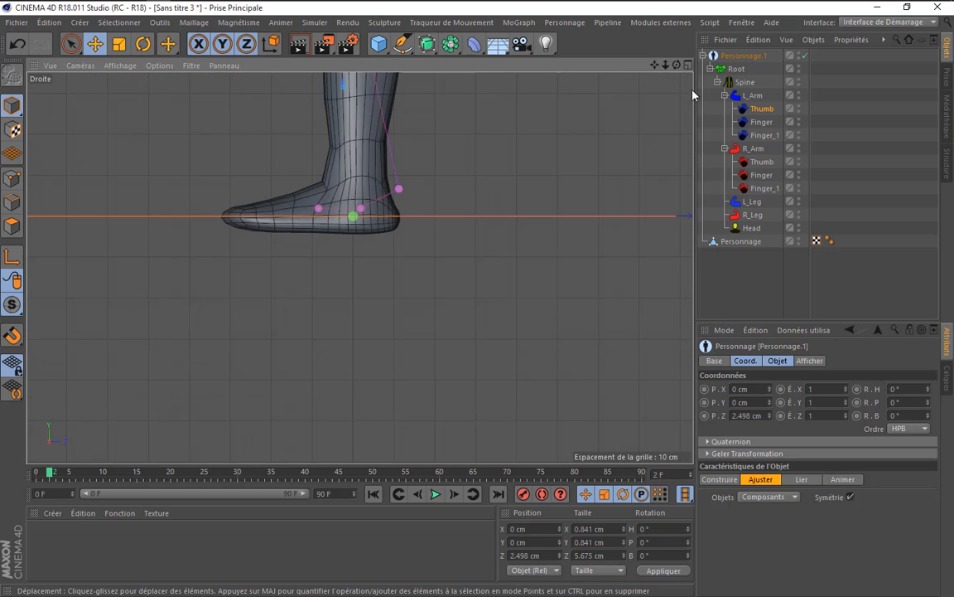
left_click_drag(654, 65, 695, 152)
scroll(379, 343, "up", 3)
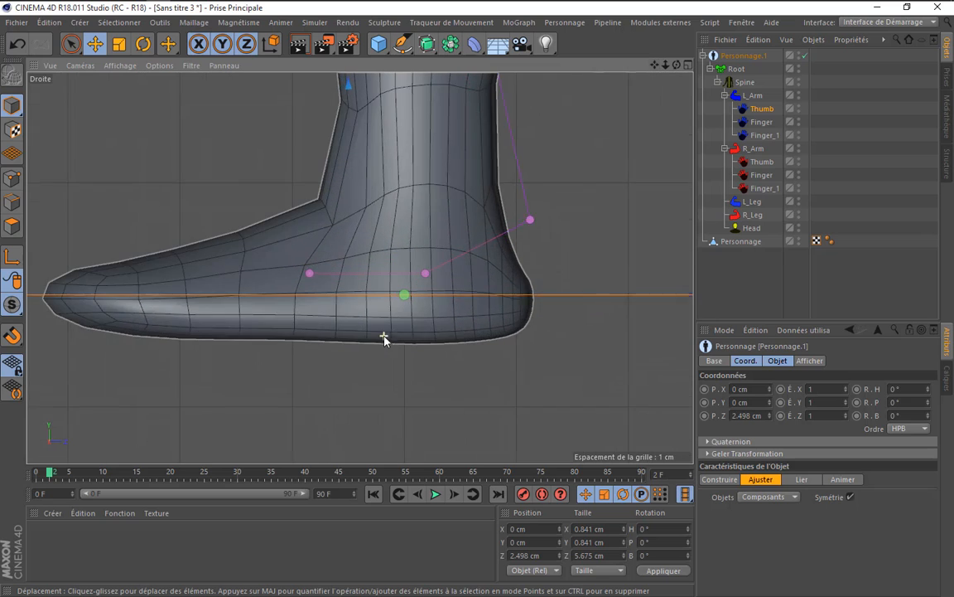
left_click_drag(503, 242, 405, 267)
scroll(503, 216, "down", 3)
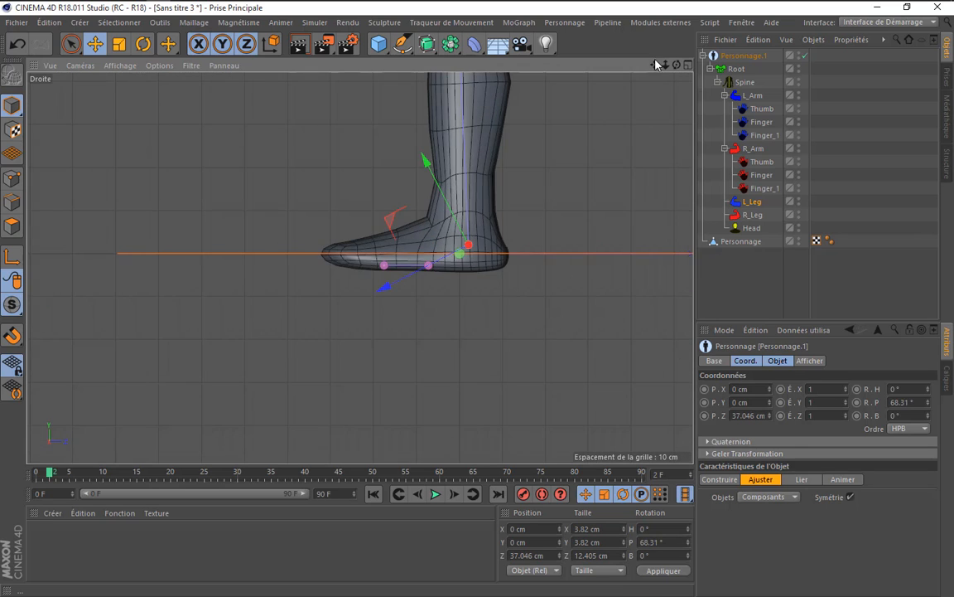
- Raise the left foot's ball joint to mid-foot height, move it forward about 5 cm, and extend the toe joint to the mesh's toe tip
left_click_drag(655, 65, 598, 144)
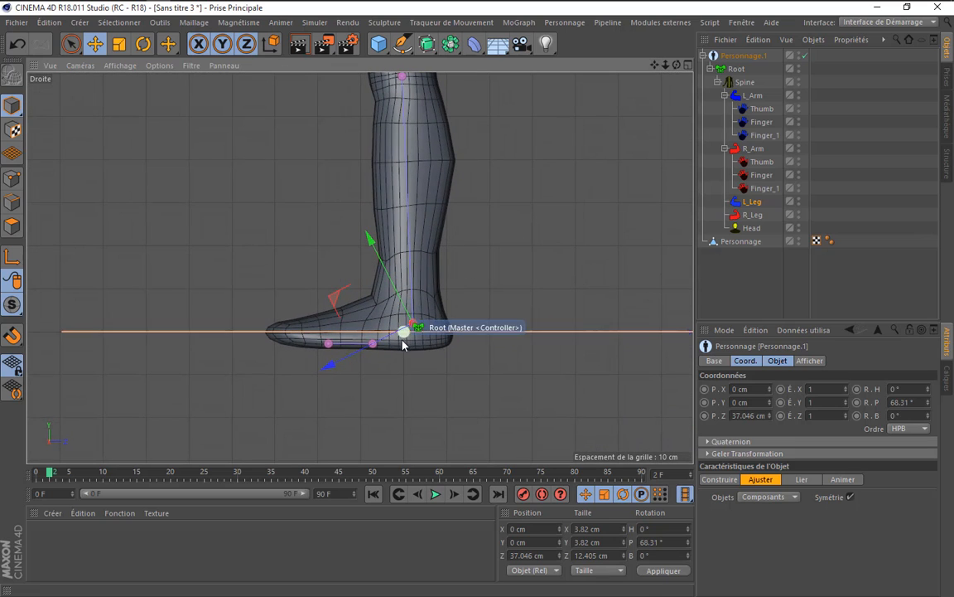
left_click(372, 340)
left_click_drag(371, 324, 363, 315)
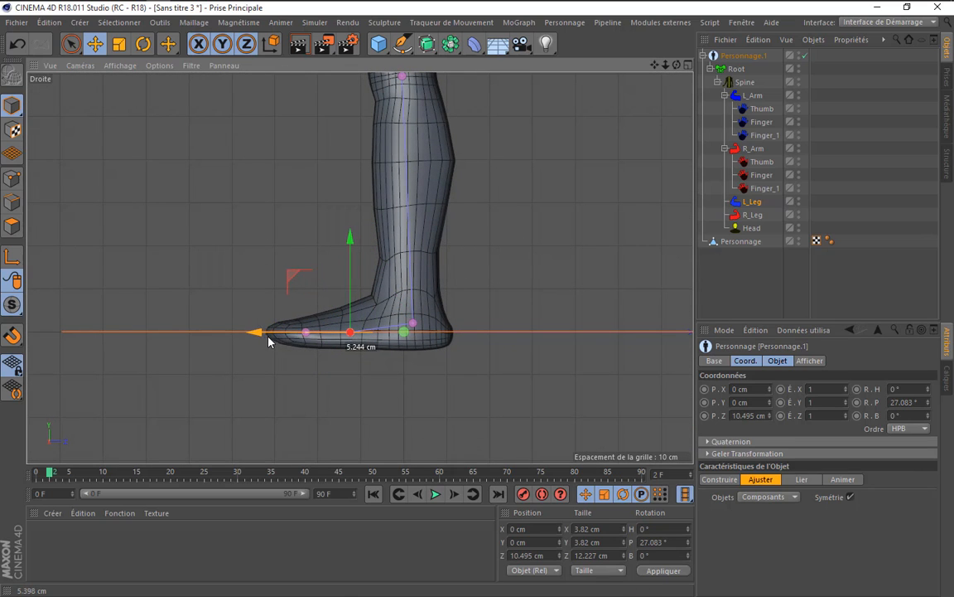
left_click(307, 334)
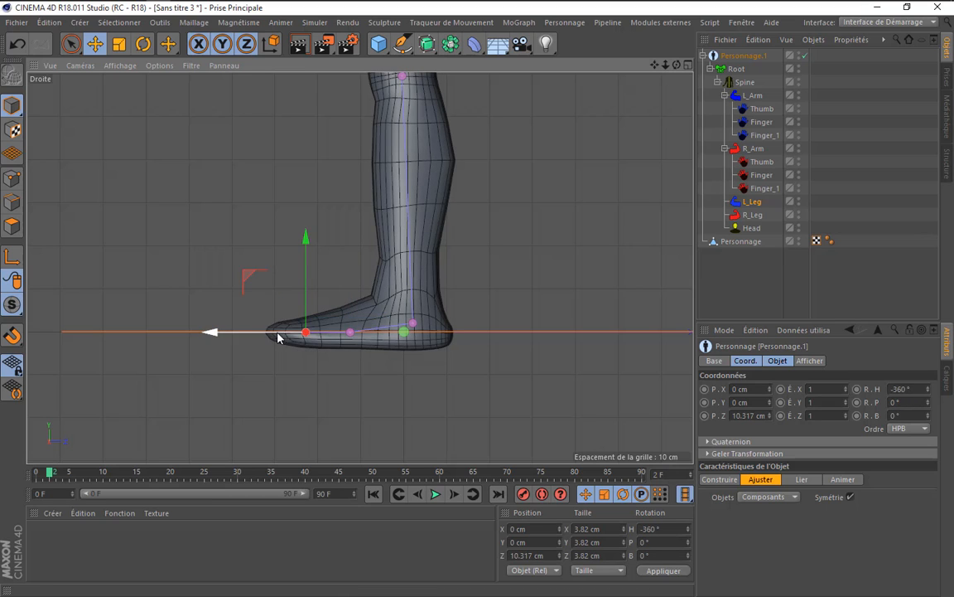
left_click_drag(278, 337, 250, 335)
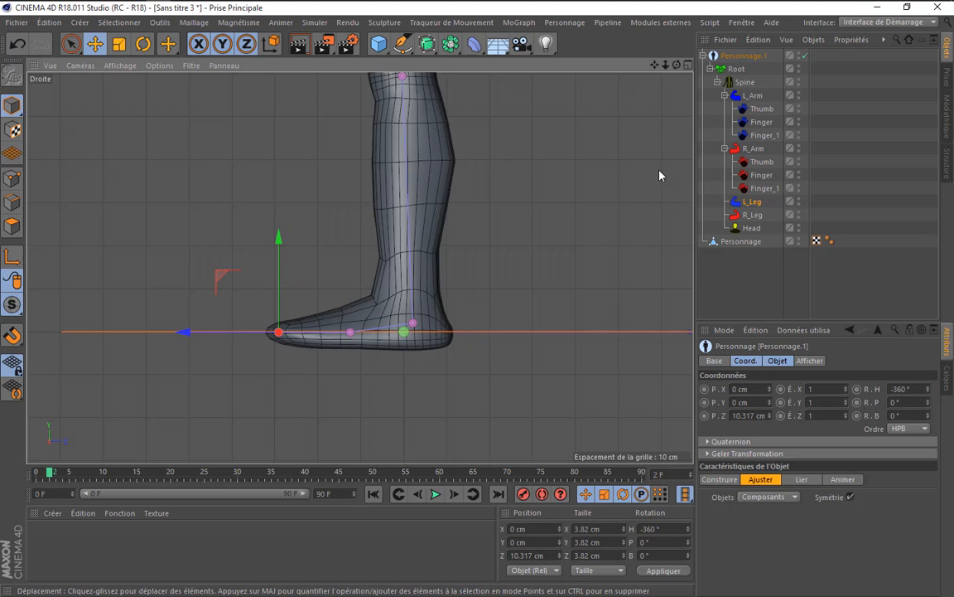
- Move the neck joint backward about 1.4 cm in the side view to line it up with the spine
left_click_drag(657, 66, 360, 268)
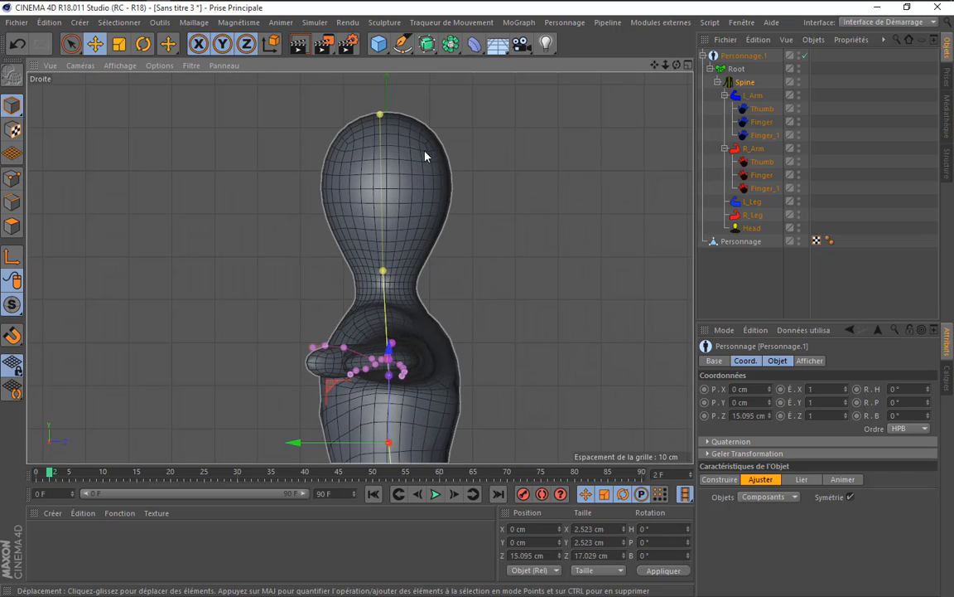
left_click(383, 271)
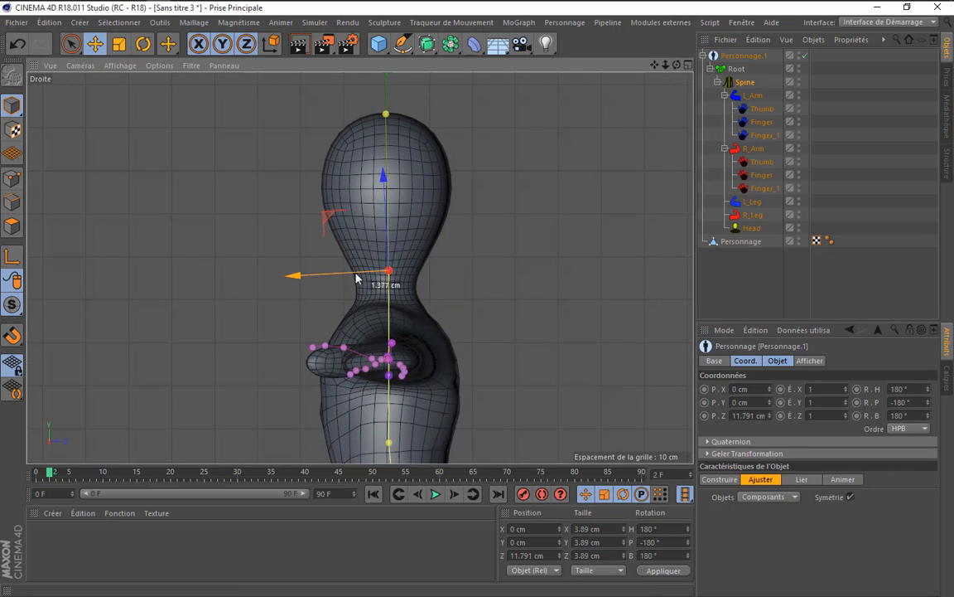
- Lower the left thumb's joint chain in the side view to the middle of the mesh's thumb
left_click_drag(654, 66, 648, 7)
scroll(371, 176, "up", 3)
scroll(367, 239, "up", 3)
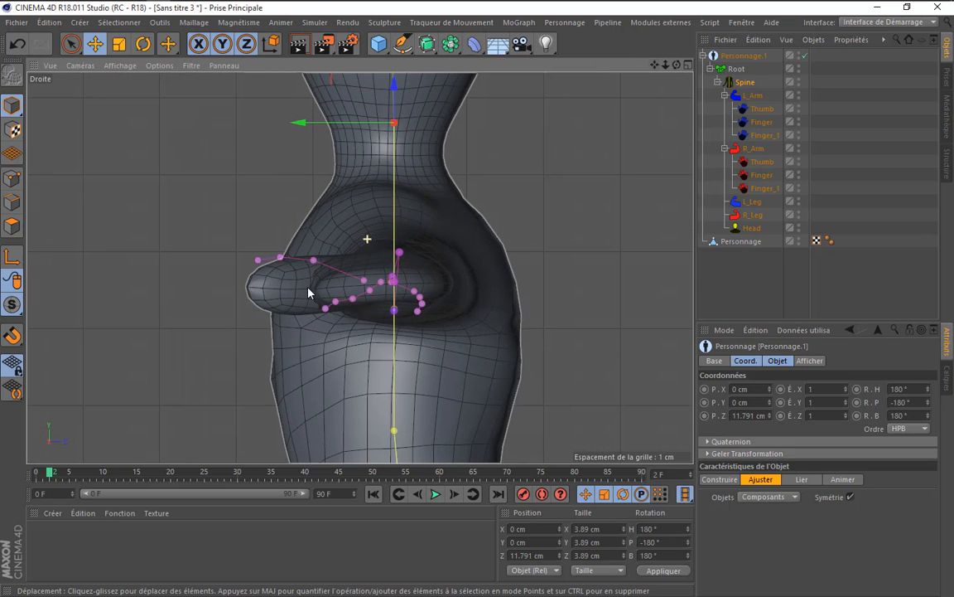
left_click(323, 246)
left_click(311, 267)
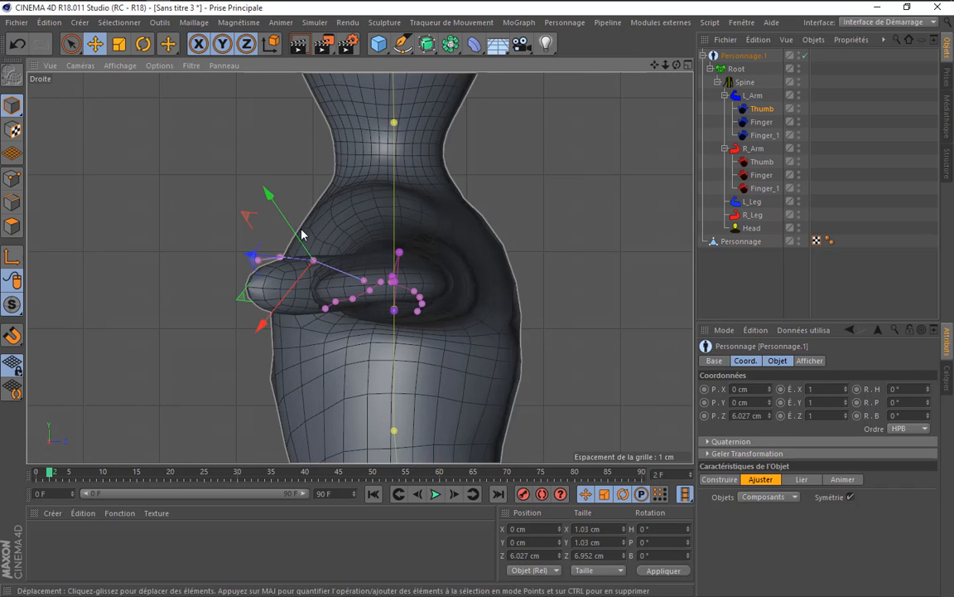
mouse_move(258, 320)
left_mouse_down()
mouse_move(247, 316)
mouse_move(248, 332)
left_mouse_up()
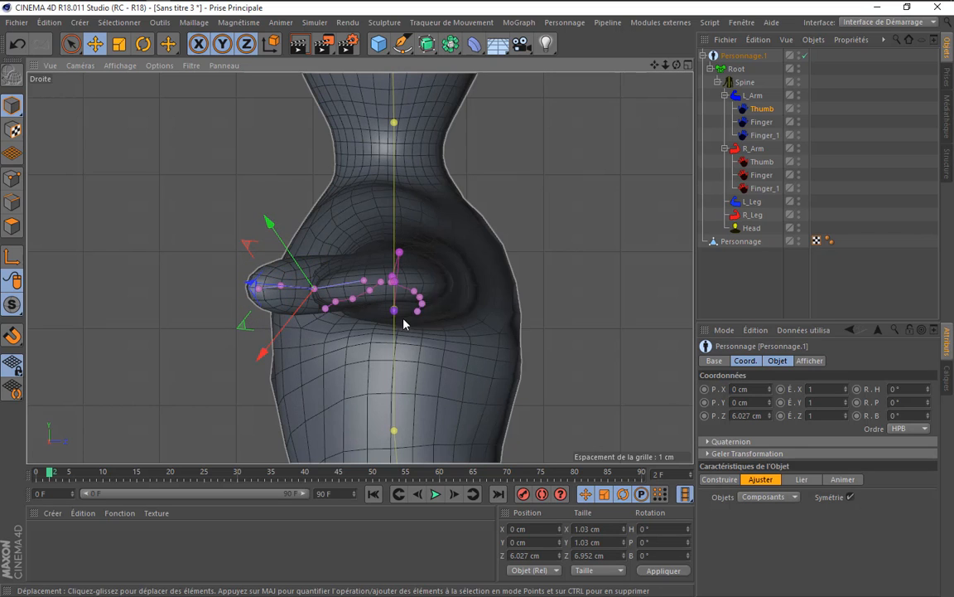
- Adjust the heights of the left shoulder and elbow joints in the side view to align the arm chain with the mesh
left_click(399, 253)
left_click_drag(398, 205, 389, 238)
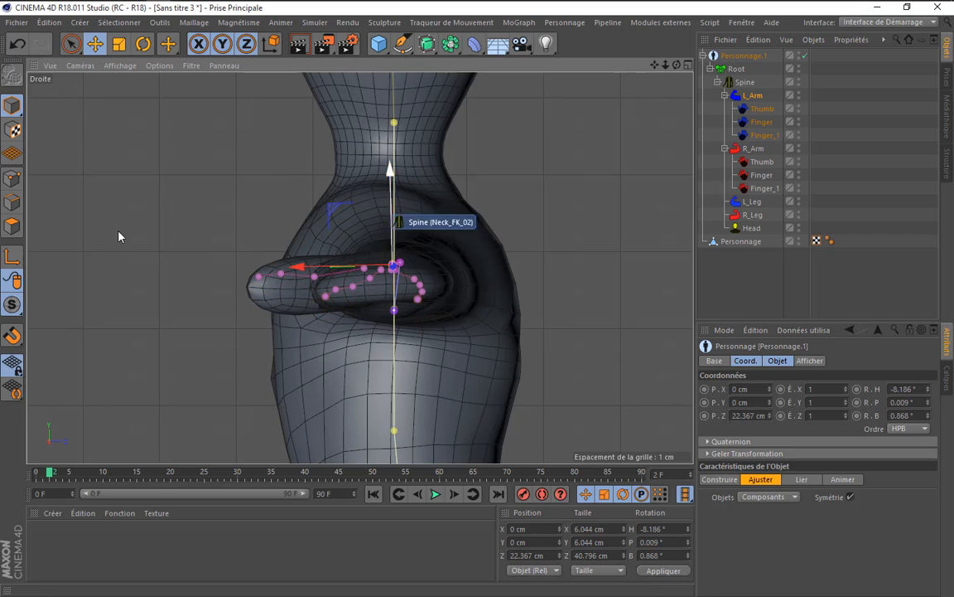
- Switch to the perspective view and move the left thumb's base joint inward and down into the centre of the mesh's thumb
left_click(80, 66)
left_click(100, 132)
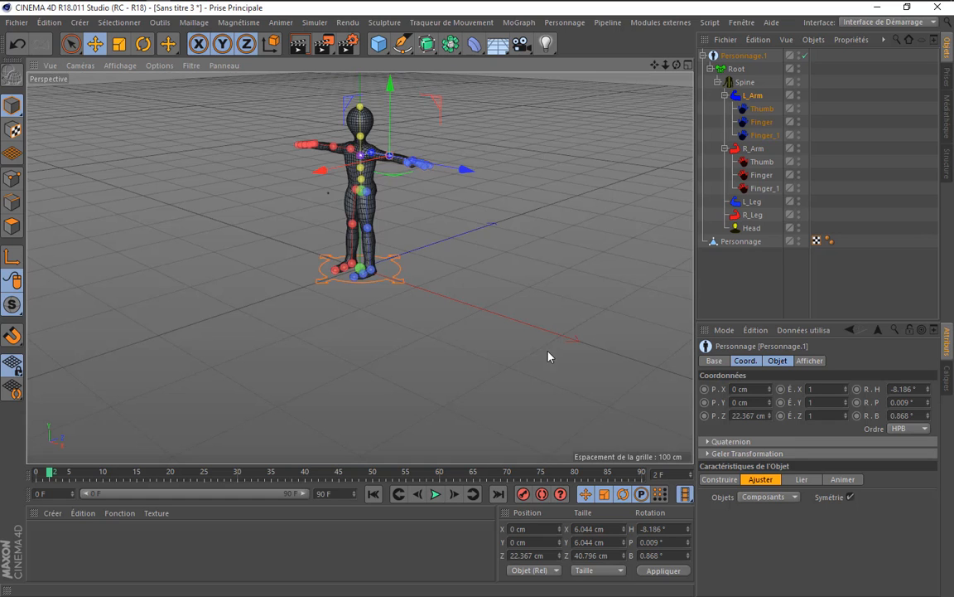
scroll(402, 239, "up", 3)
scroll(332, 122, "up", 6)
left_click_drag(332, 124, 586, 328, "alt")
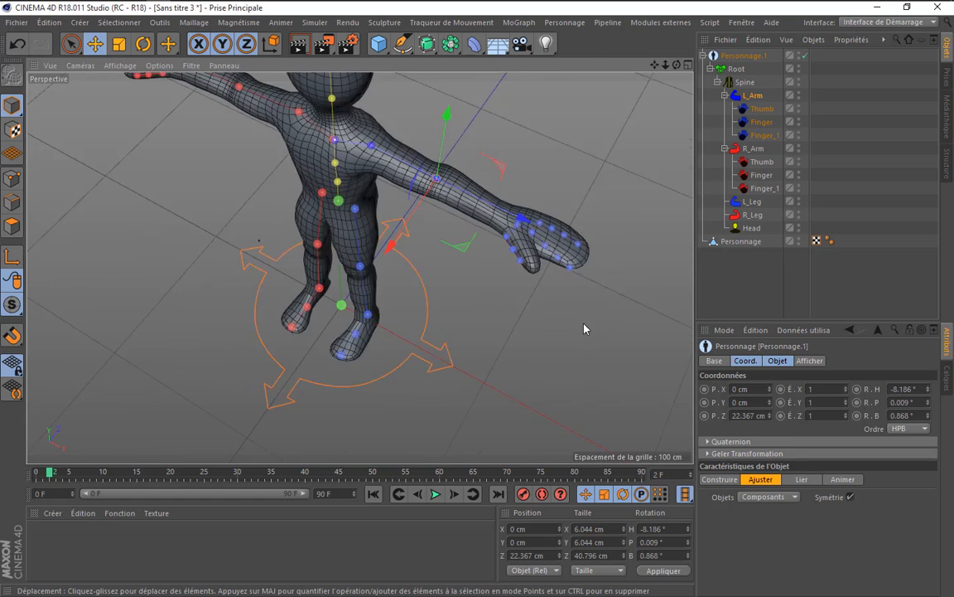
scroll(588, 323, "up", 5)
left_click_drag(655, 64, 685, 208)
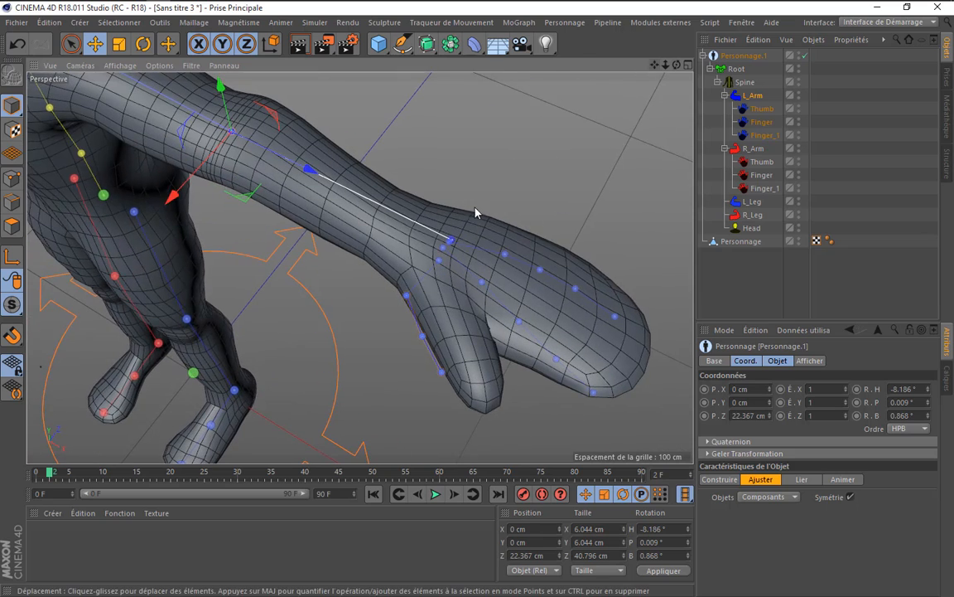
left_click(409, 296)
left_click_drag(387, 316, 412, 312)
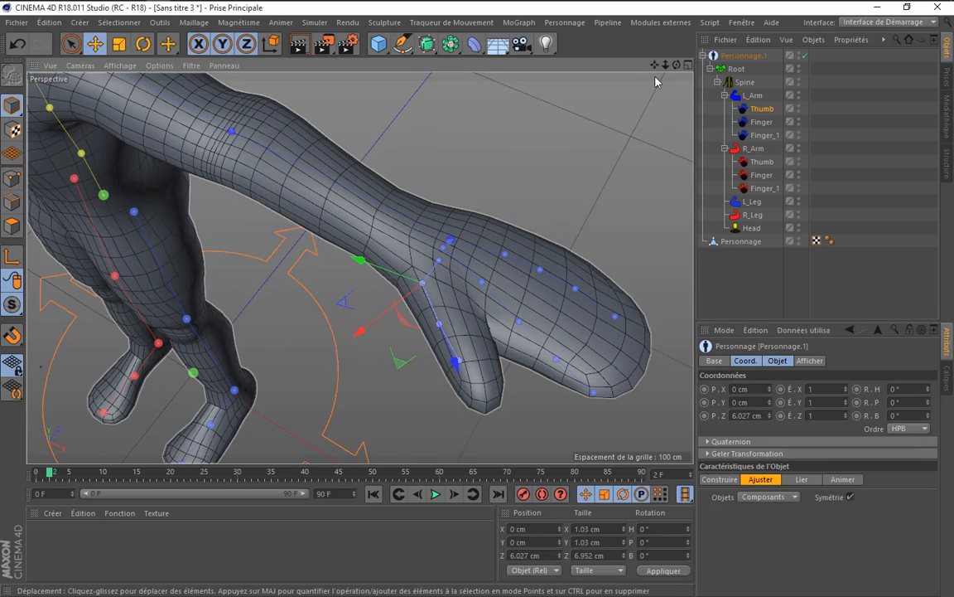
left_click_drag(677, 65, 651, 11)
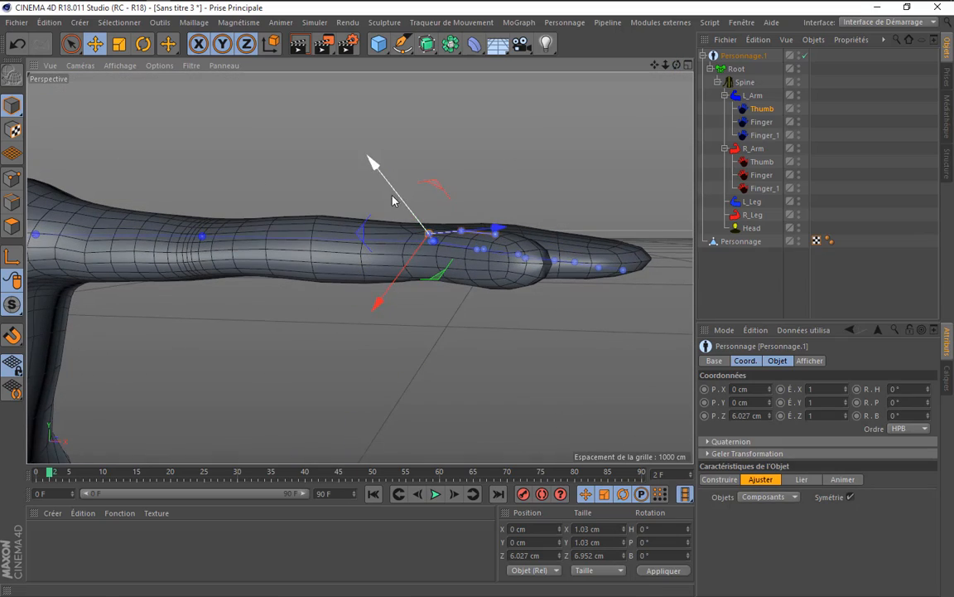
left_click_drag(382, 170, 407, 228)
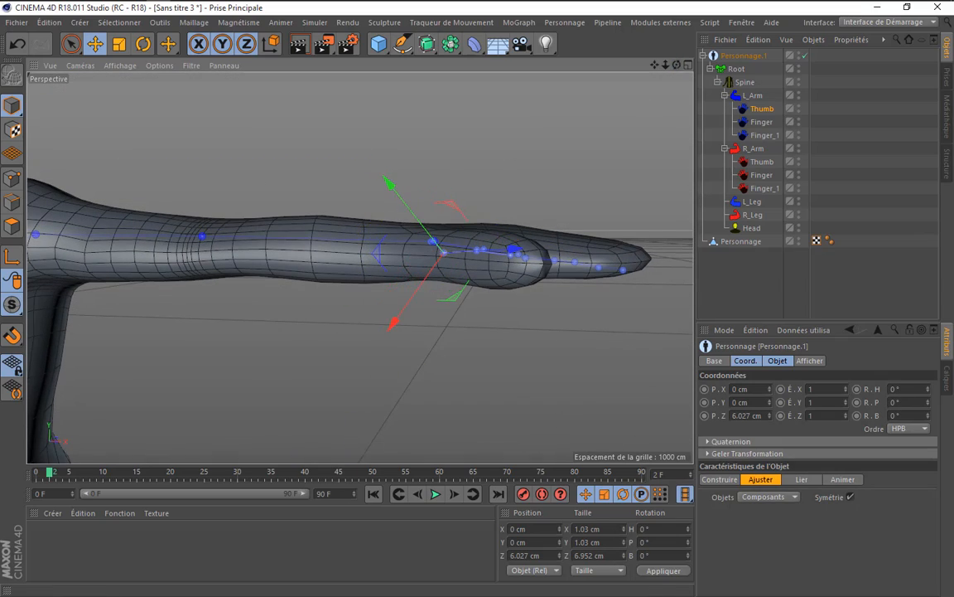
- Bind the Personnage mesh to the fitted rig by switching the Character object to Lier mode
left_click_drag(677, 64, 733, 53)
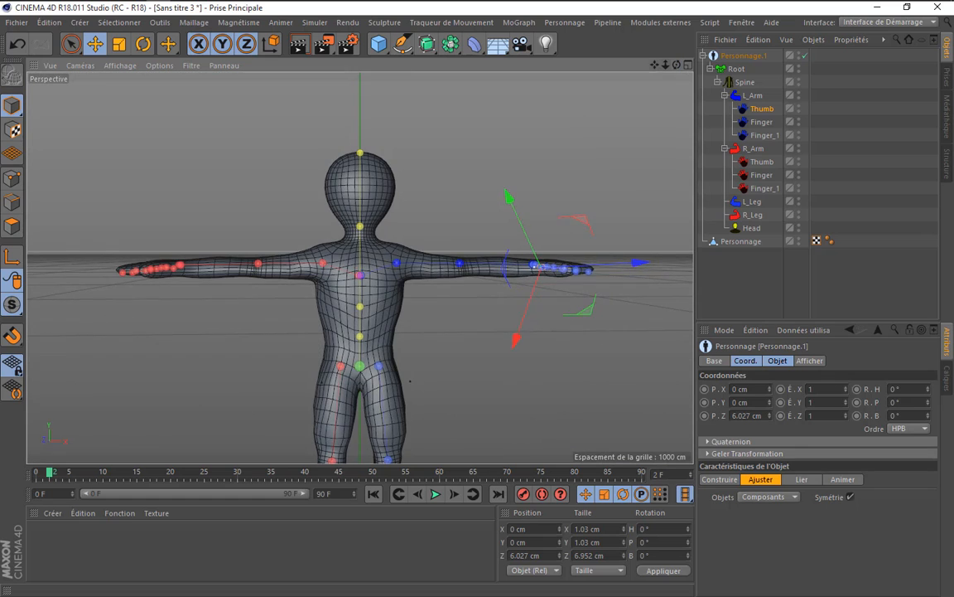
left_click_drag(655, 65, 621, 1)
mouse_move(665, 65)
left_mouse_down()
mouse_move(603, 66)
mouse_move(629, 50)
mouse_move(651, 66)
left_mouse_up()
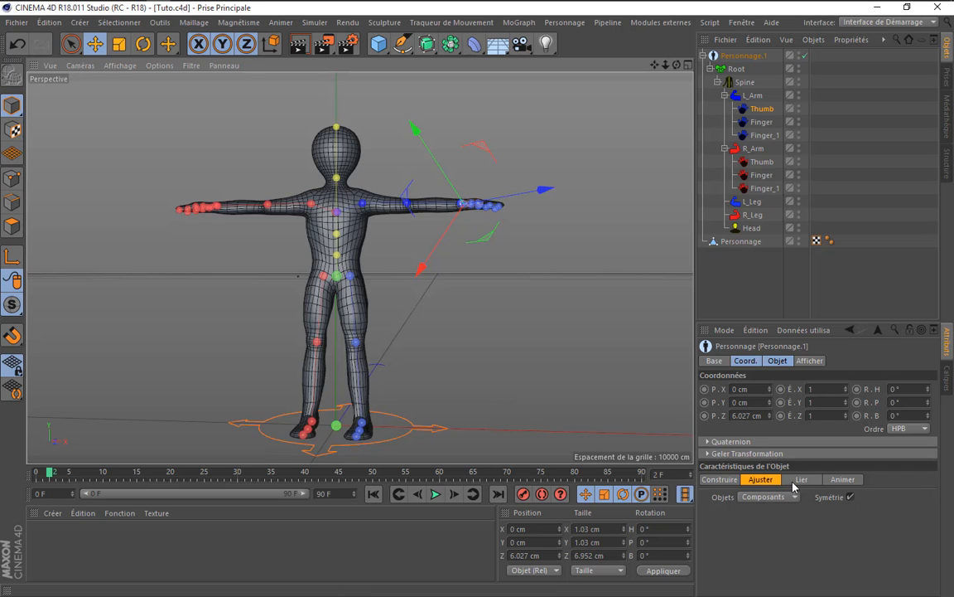
left_click(795, 480)
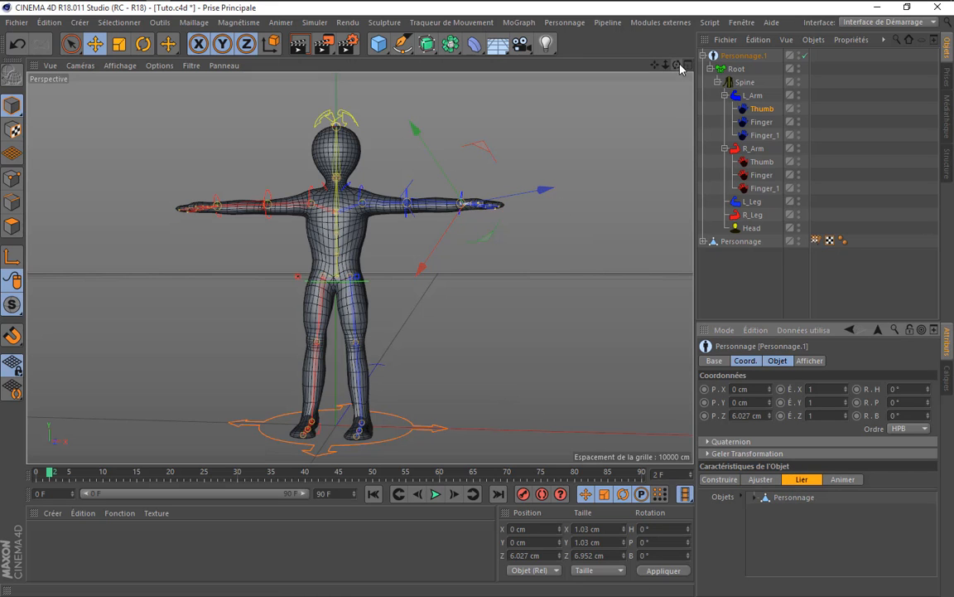
left_click_drag(677, 66, 194, 130)
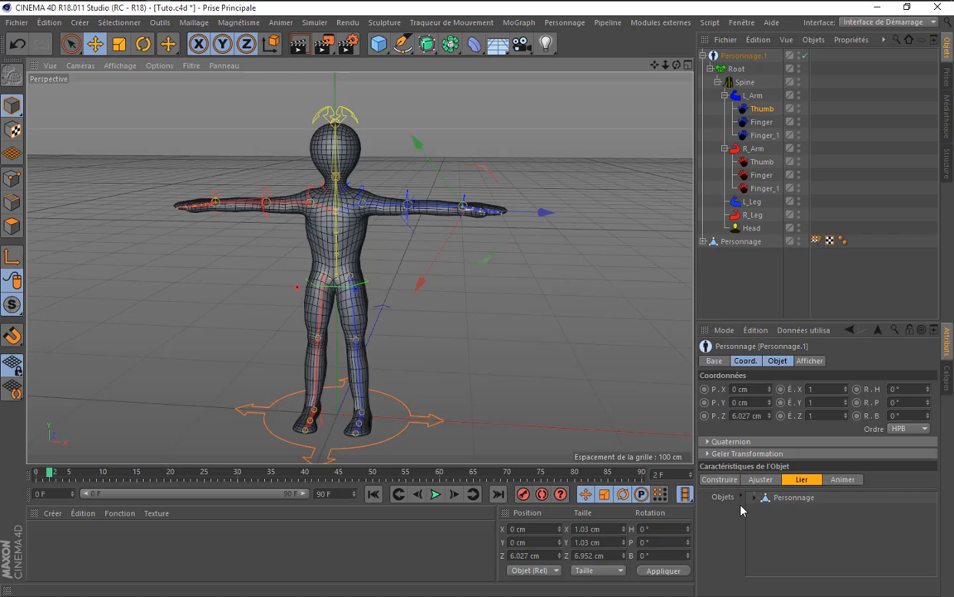
- Switch the Character object to Animer mode, select Personnage.1 and play the timeline to check the rig for existing motion
left_click(843, 479)
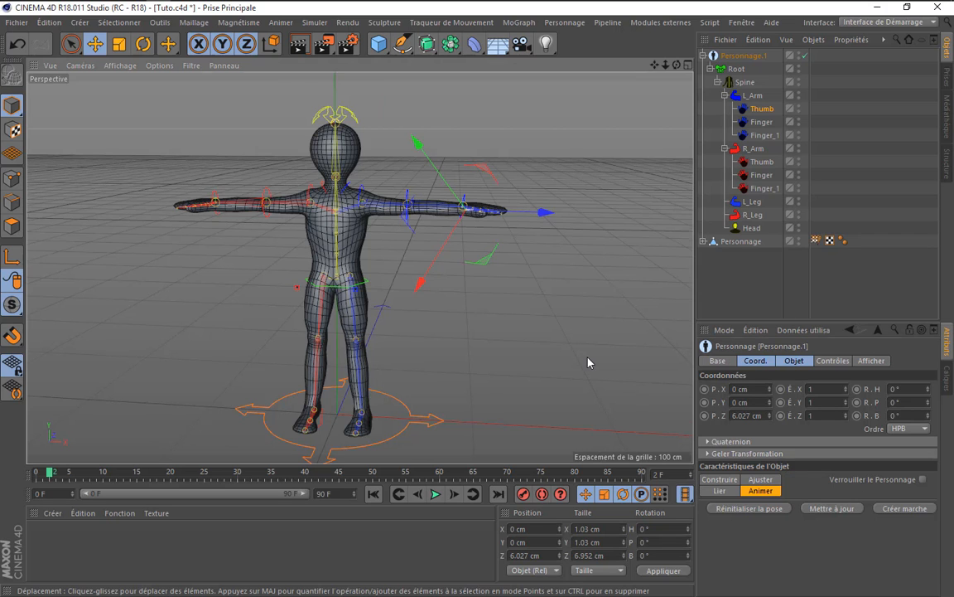
scroll(529, 321, "down", 3)
left_click(754, 300)
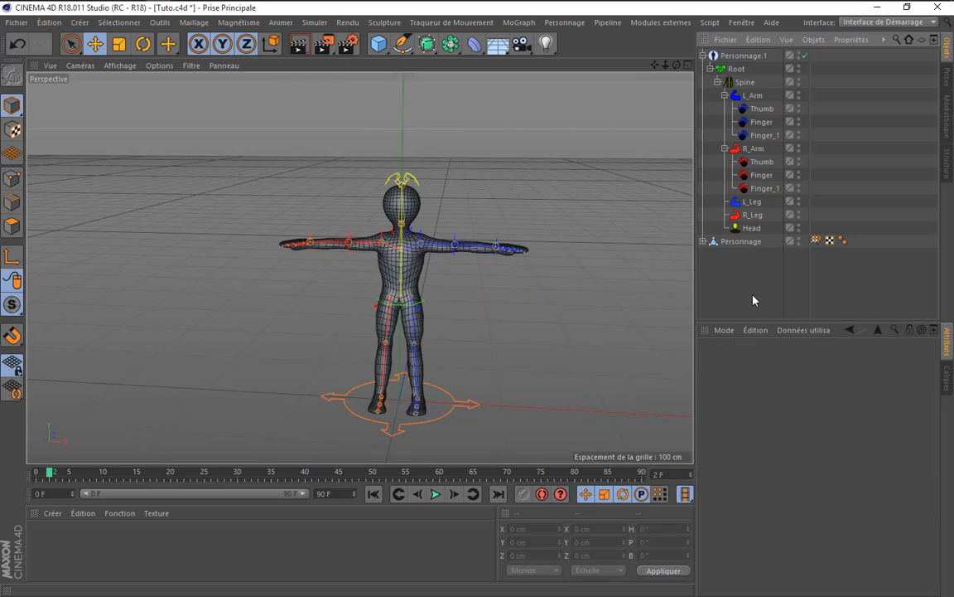
left_click(750, 57)
scroll(579, 372, "up", 2)
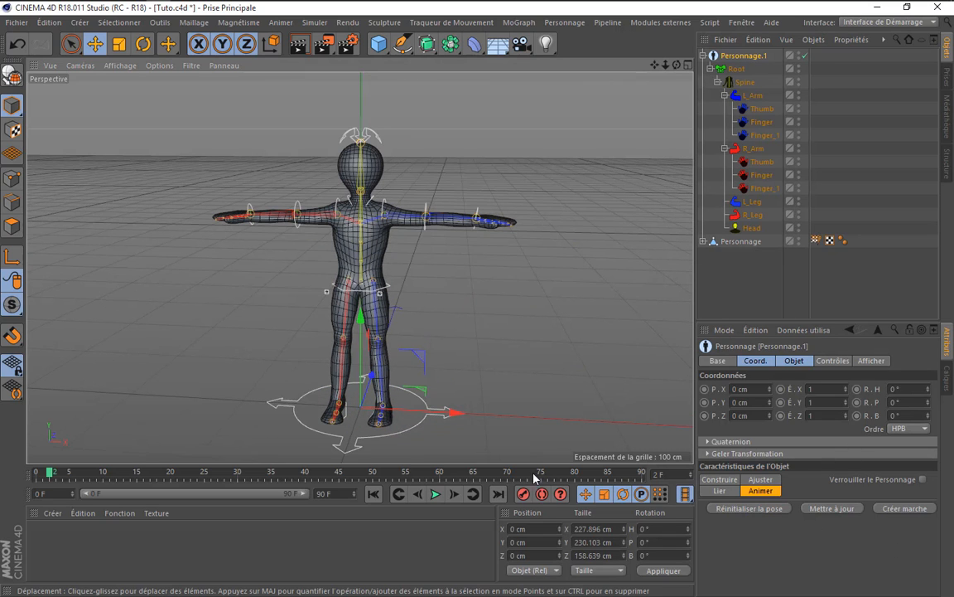
left_click(436, 494)
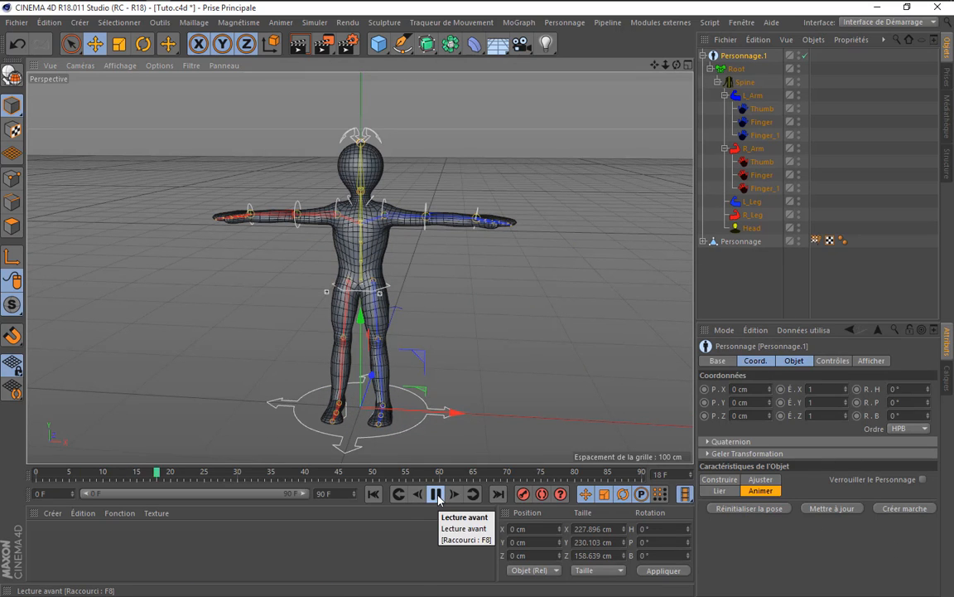
left_click(437, 495)
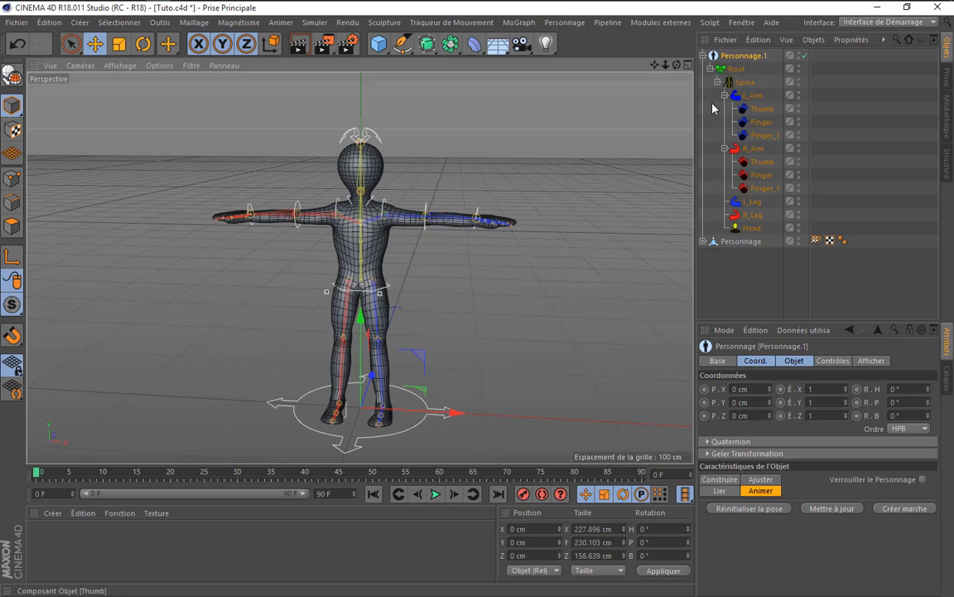
- Create a walk cycle for the character with Créer marche and preview it
left_click_drag(677, 65, 604, 38)
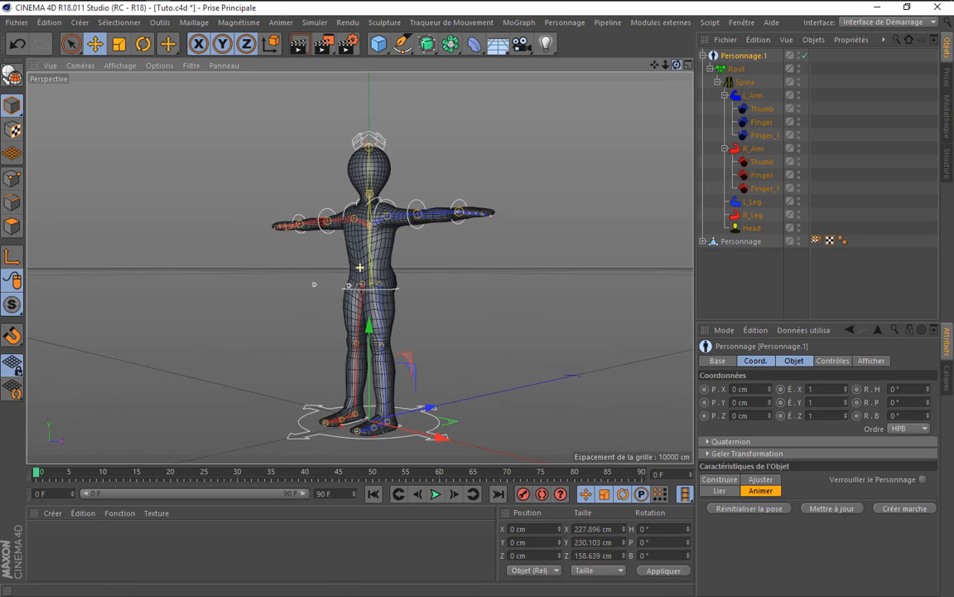
left_click(914, 512)
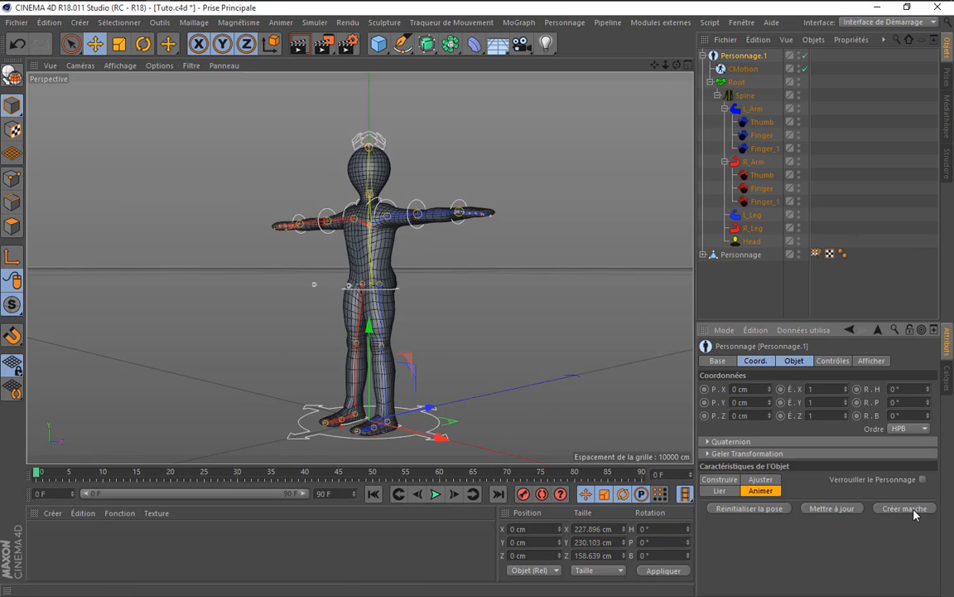
left_click(436, 495)
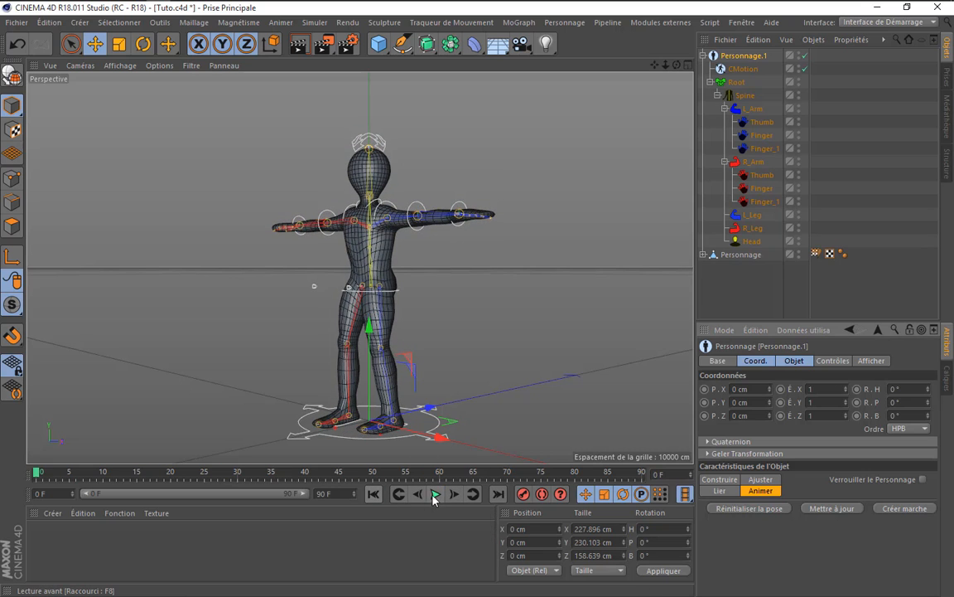
left_click(437, 495)
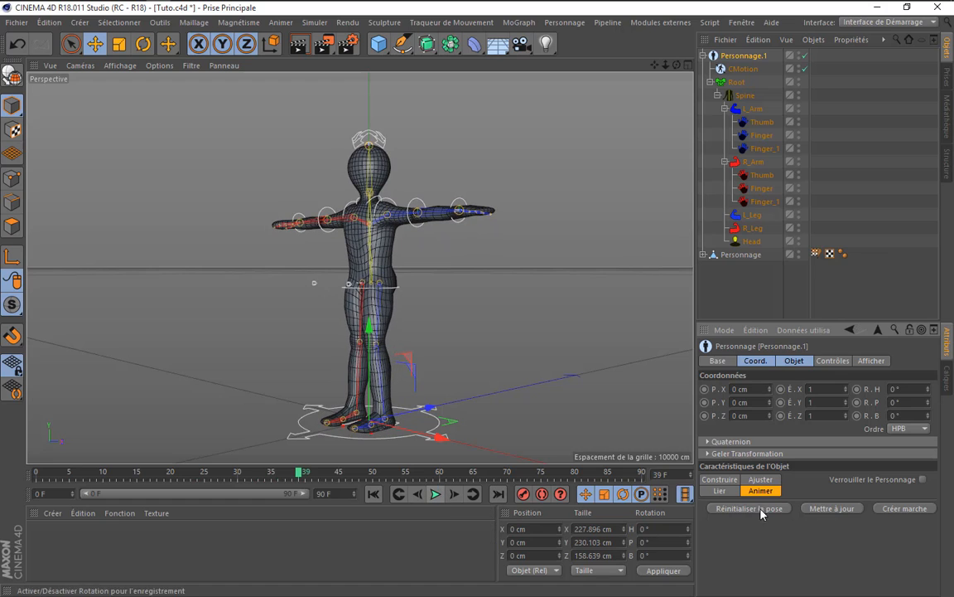
- Select the CMotion object, return the animation to the first frame and show only CMotion's Objet settings
left_click(742, 72)
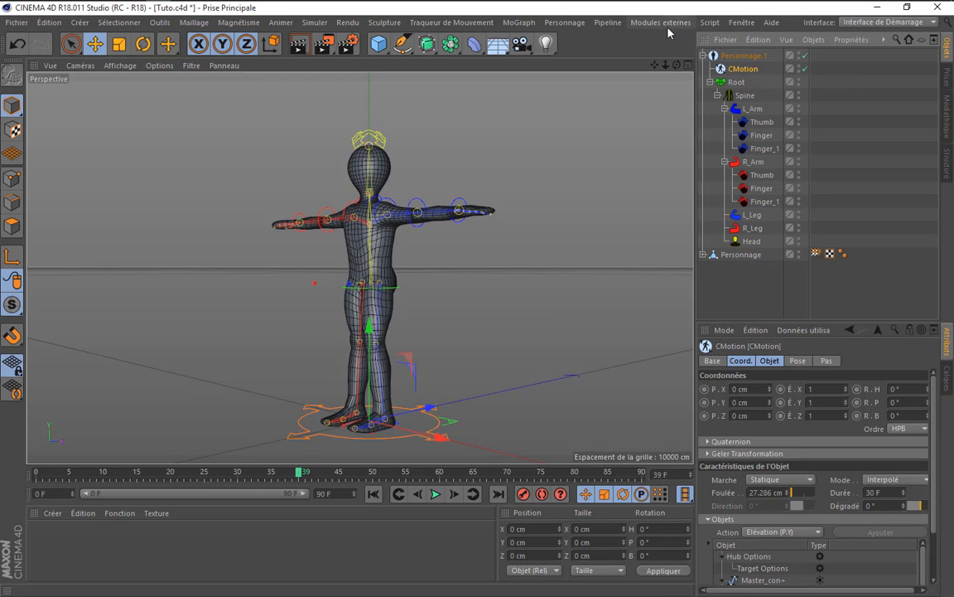
left_click_drag(668, 66, 704, 76)
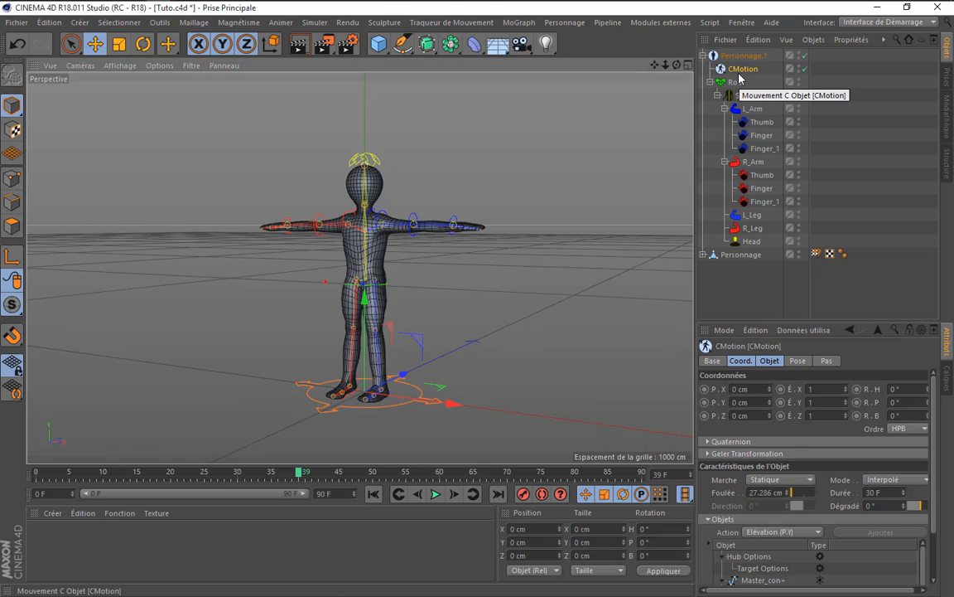
left_click(373, 494)
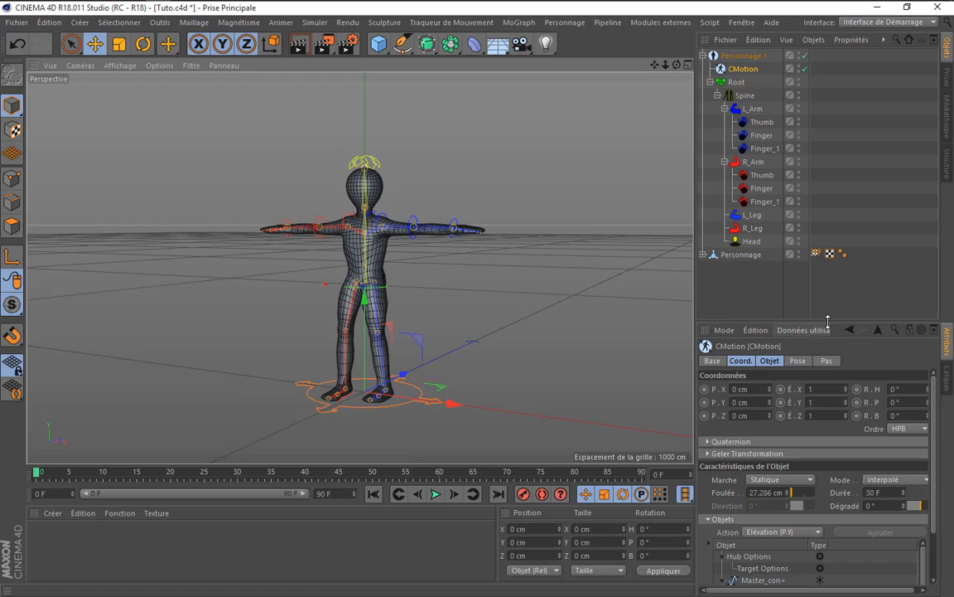
left_click_drag(828, 321, 828, 284)
left_click(771, 324)
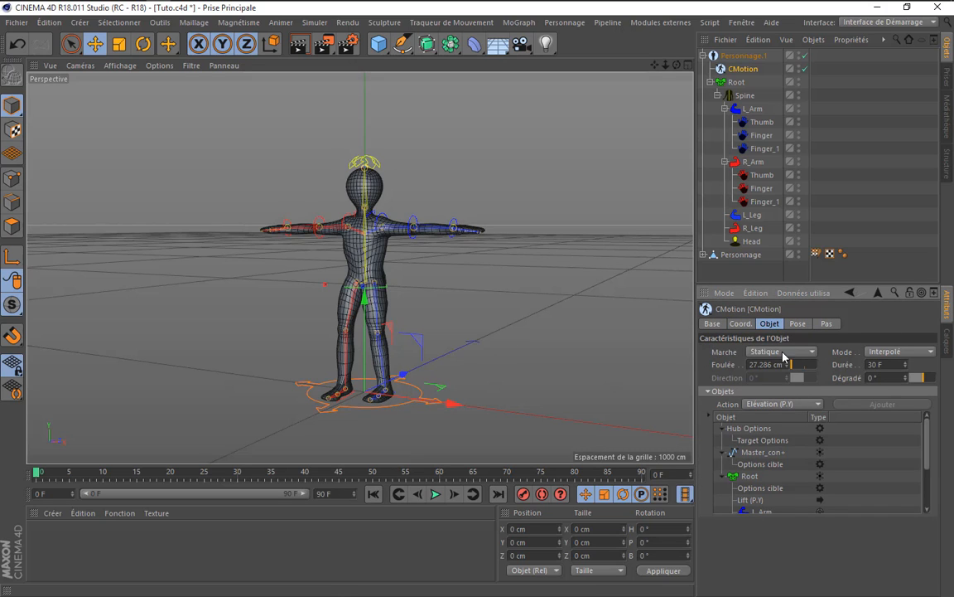
- Preview the walk with a Foulée of 179 cm and 36 cm, and set the stride to 60 cm
left_click_drag(795, 365, 795, 370)
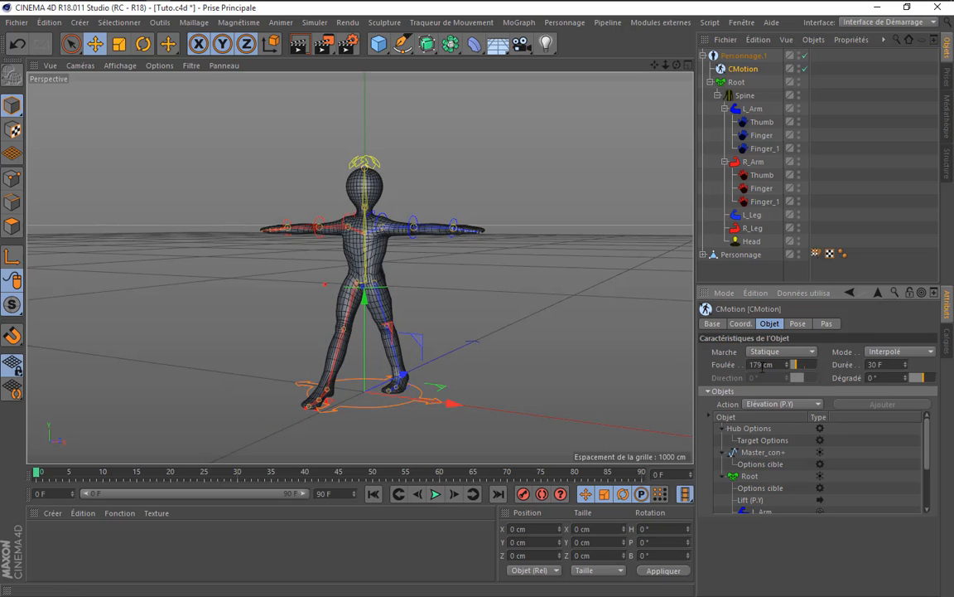
left_click(434, 493)
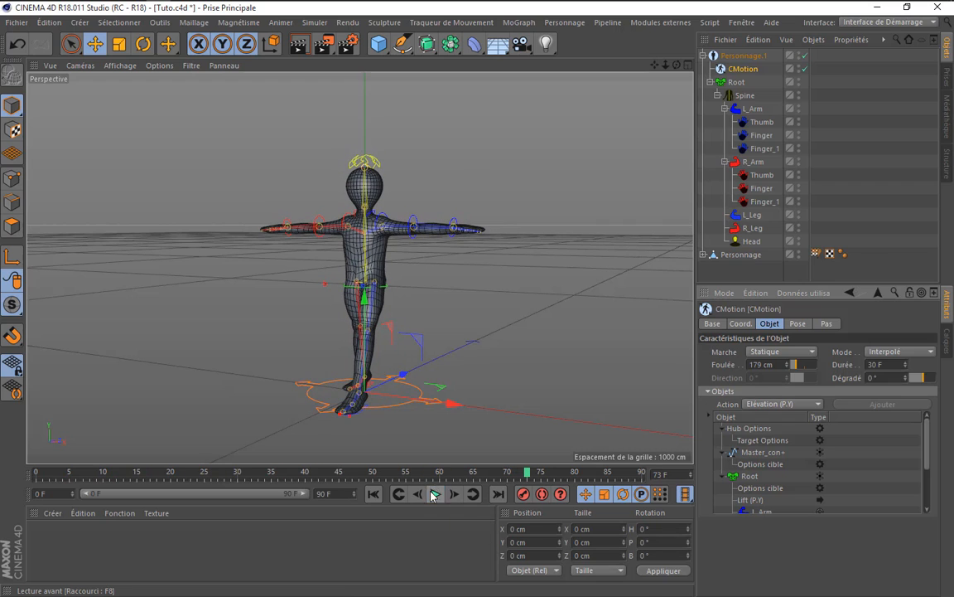
left_click_drag(800, 367, 794, 370)
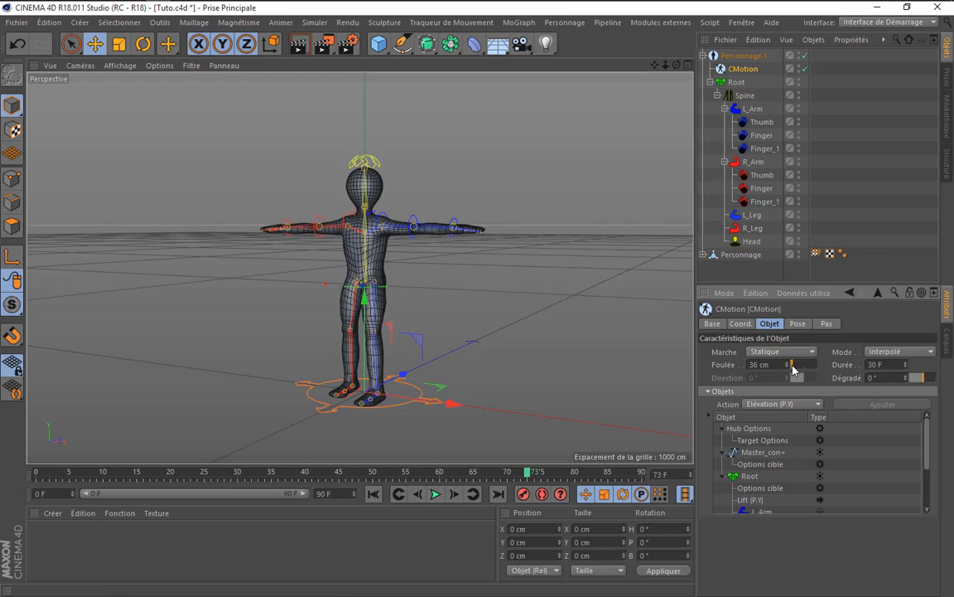
left_click(387, 495)
left_click(433, 494)
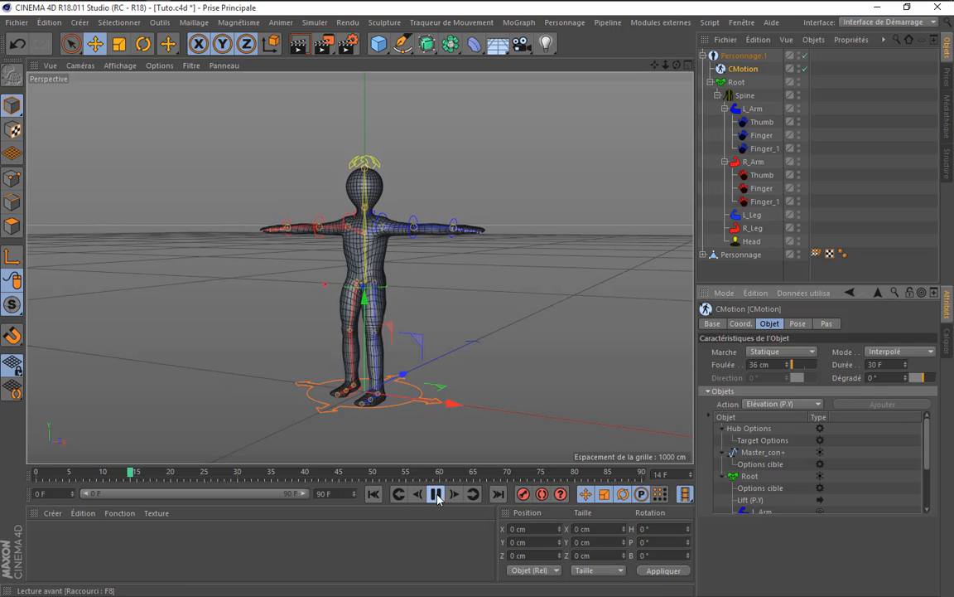
left_click(433, 494)
left_click_drag(791, 370, 794, 370)
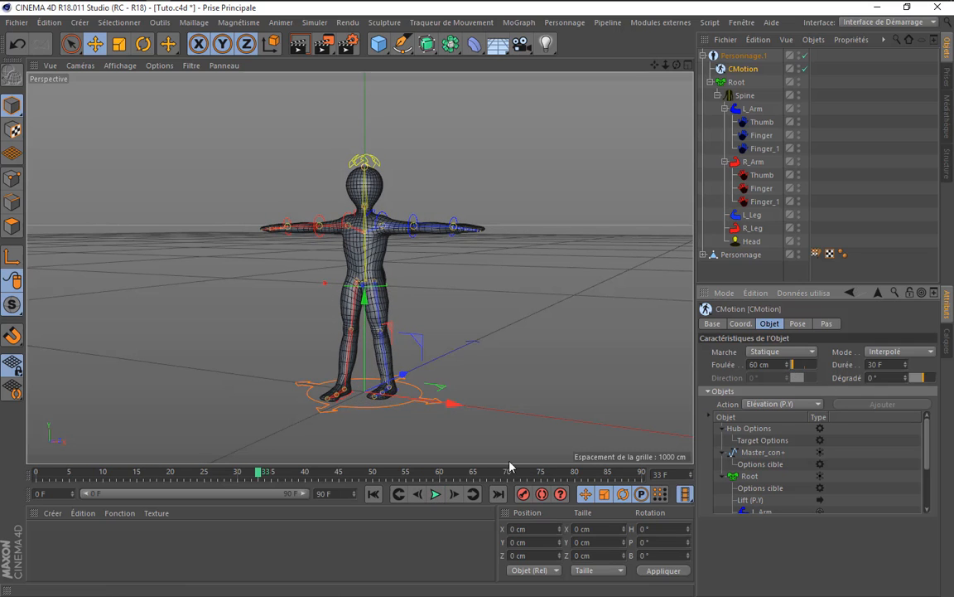
- Shorten the walk cycle's Durée to 16 F and preview the animation from the first frame
left_click(906, 367)
left_click(907, 368)
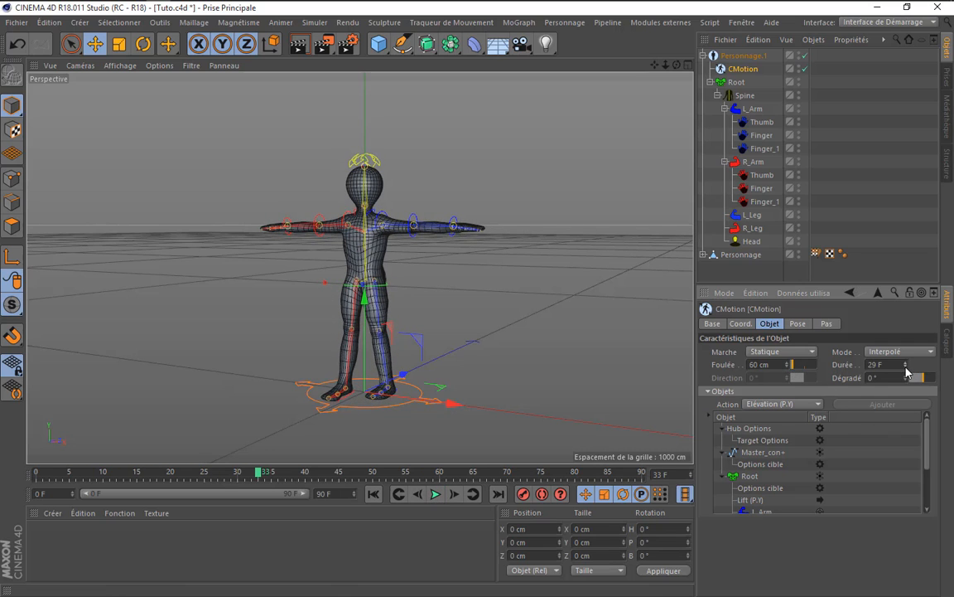
left_click(907, 367)
left_click(906, 367)
left_click(906, 367)
left_click(907, 367)
left_click(906, 367)
left_click(906, 367)
left_click_drag(906, 367, 907, 371)
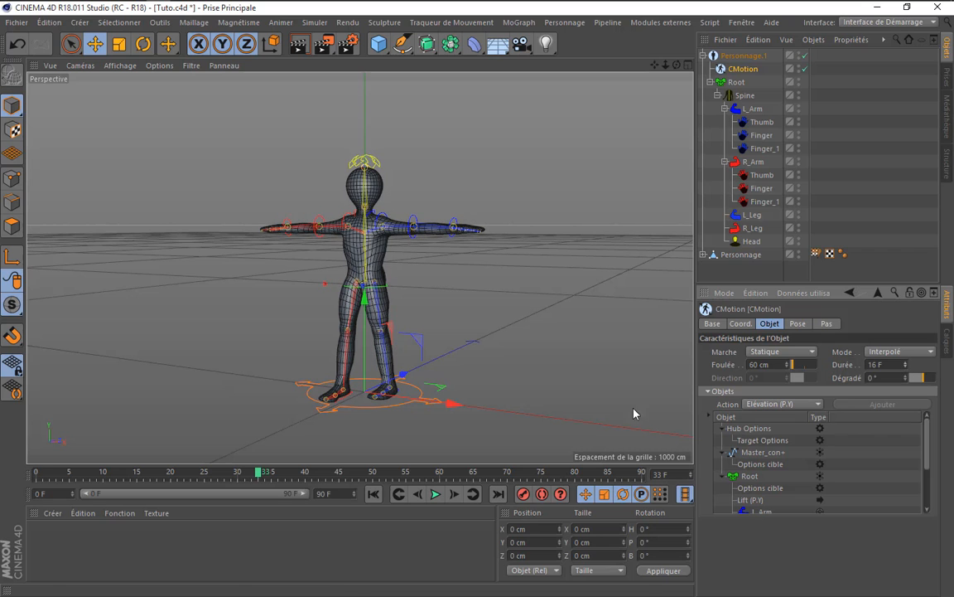
left_click(373, 494)
left_click(437, 497)
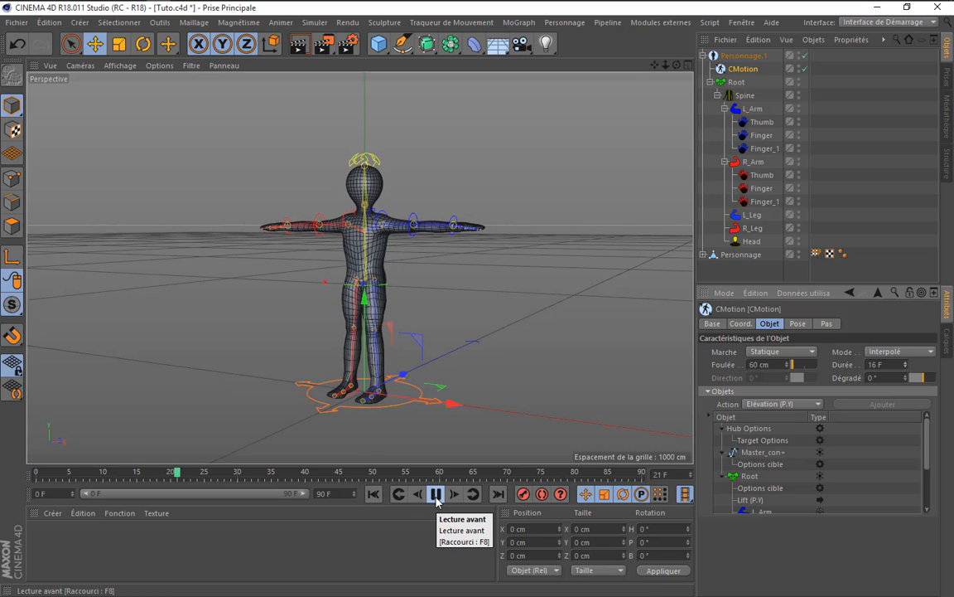
left_click(437, 495)
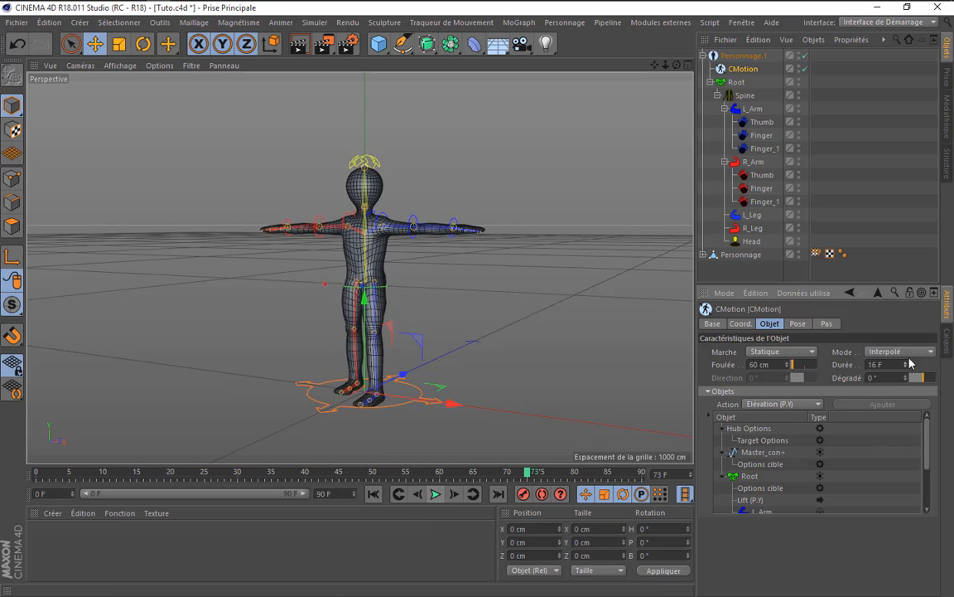
- Set the walk cycle's Durée to 30 F and return the animation to the first frame
type("30")
key("Return")
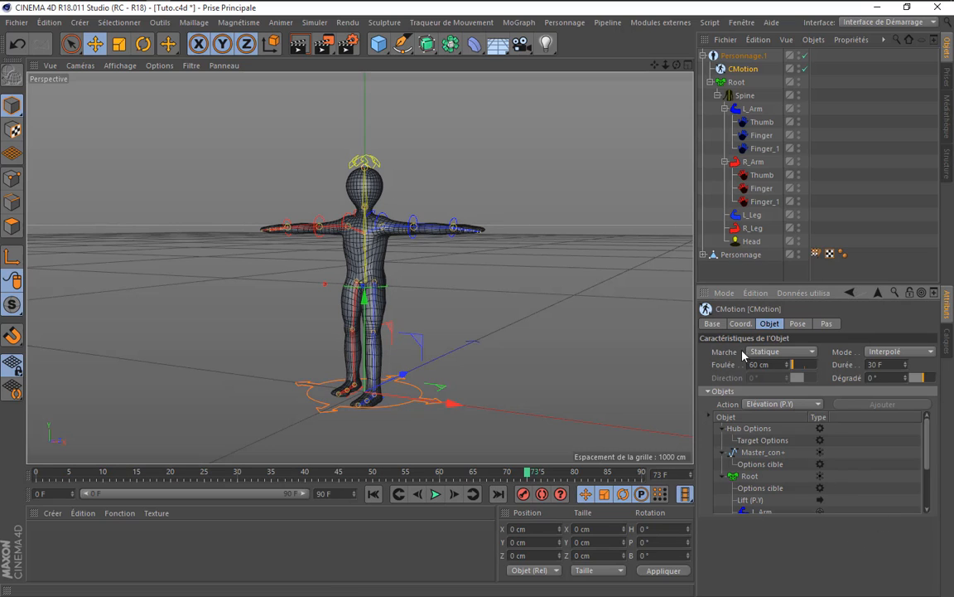
left_click(370, 500)
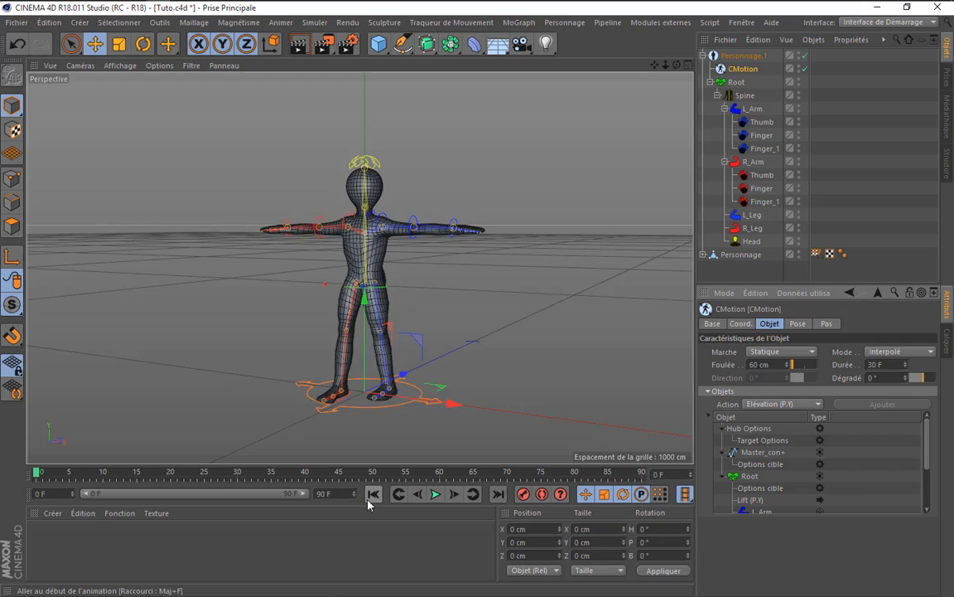
- Set the CMotion Marche type to Ligne, preview the forward walk and return to the first frame
scroll(495, 294, "down", 3)
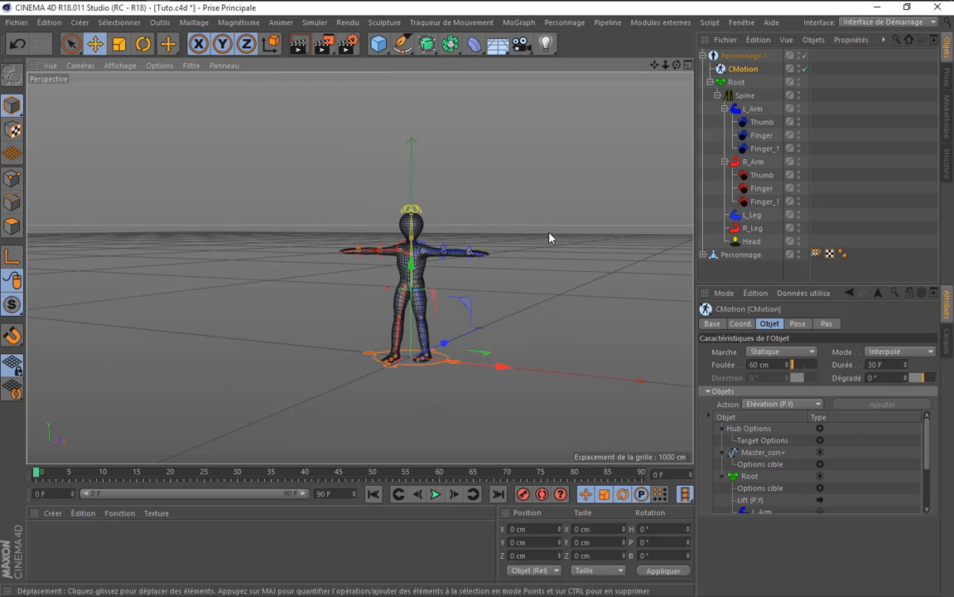
left_click_drag(655, 65, 660, 105)
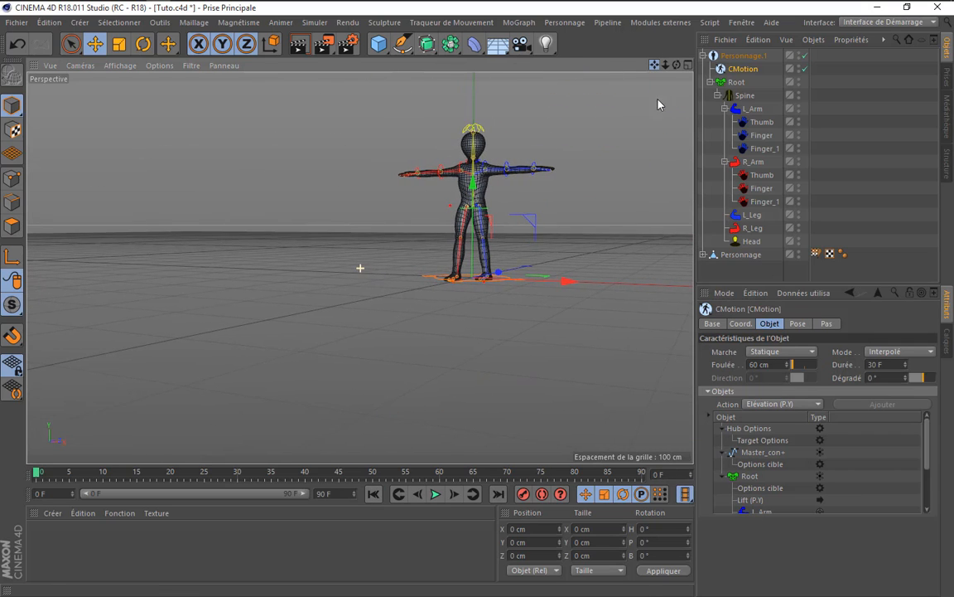
left_click(778, 353)
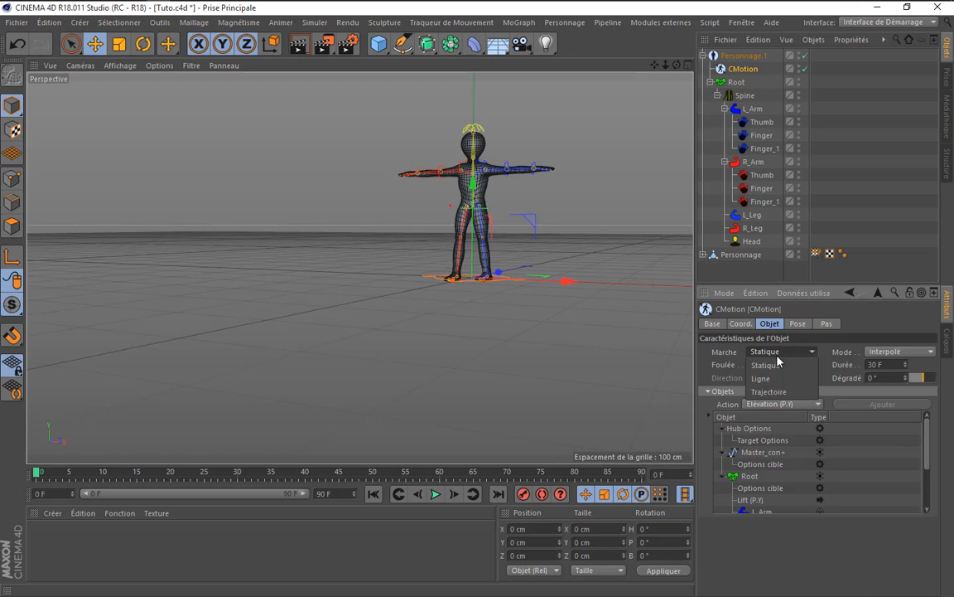
left_click(775, 378)
left_click(435, 493)
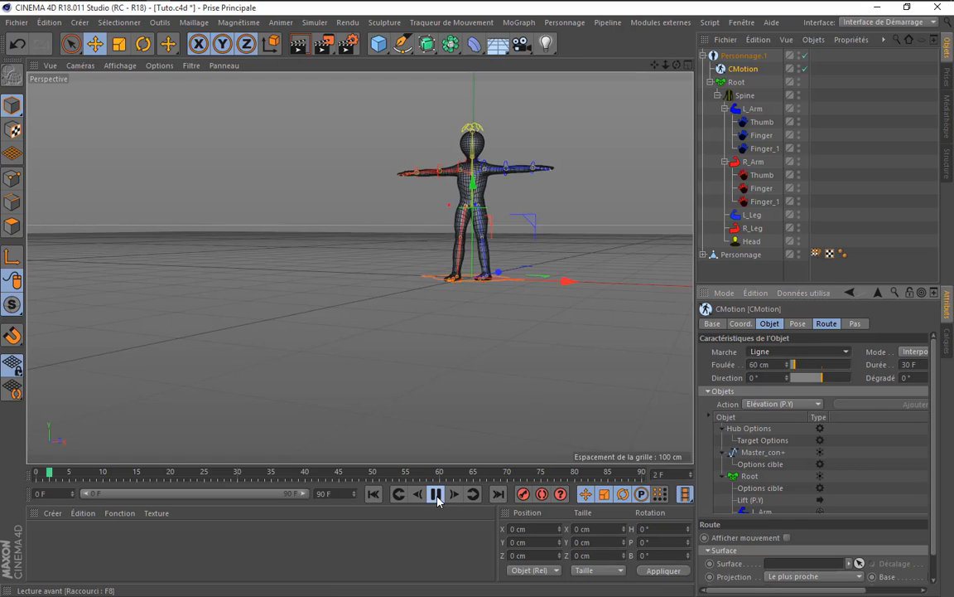
key("F8")
left_click_drag(677, 65, 725, 20)
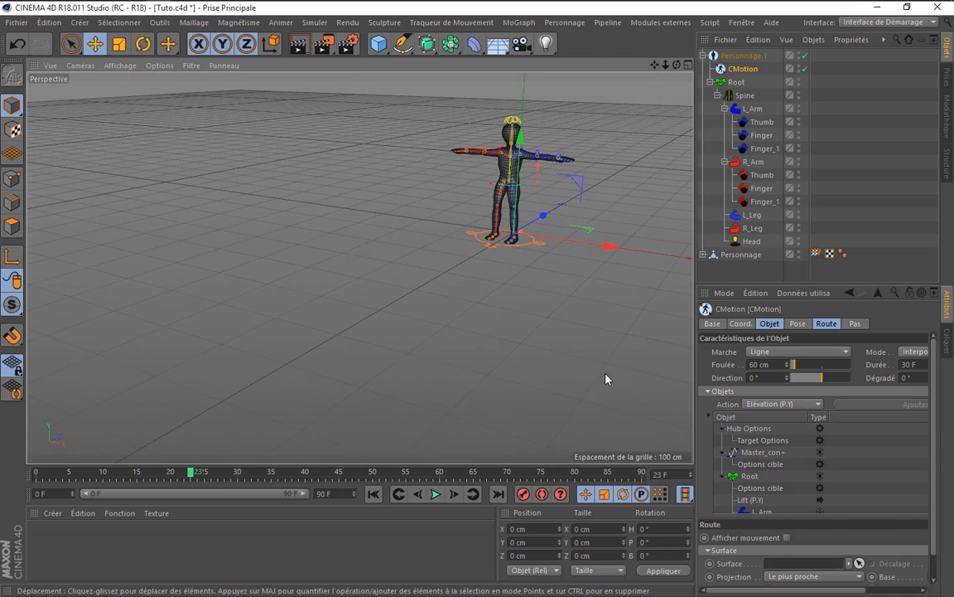
left_click(435, 494)
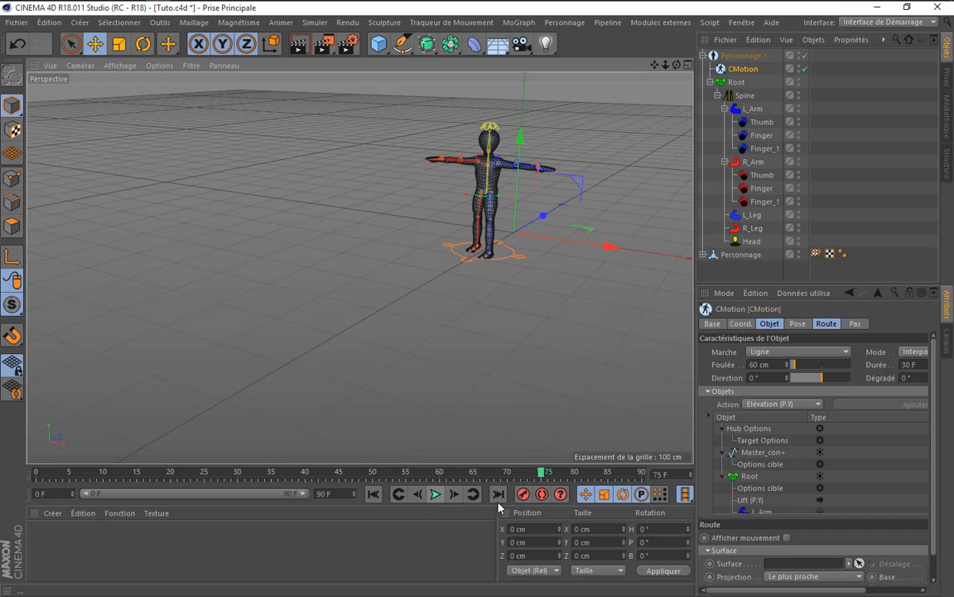
left_click(368, 494)
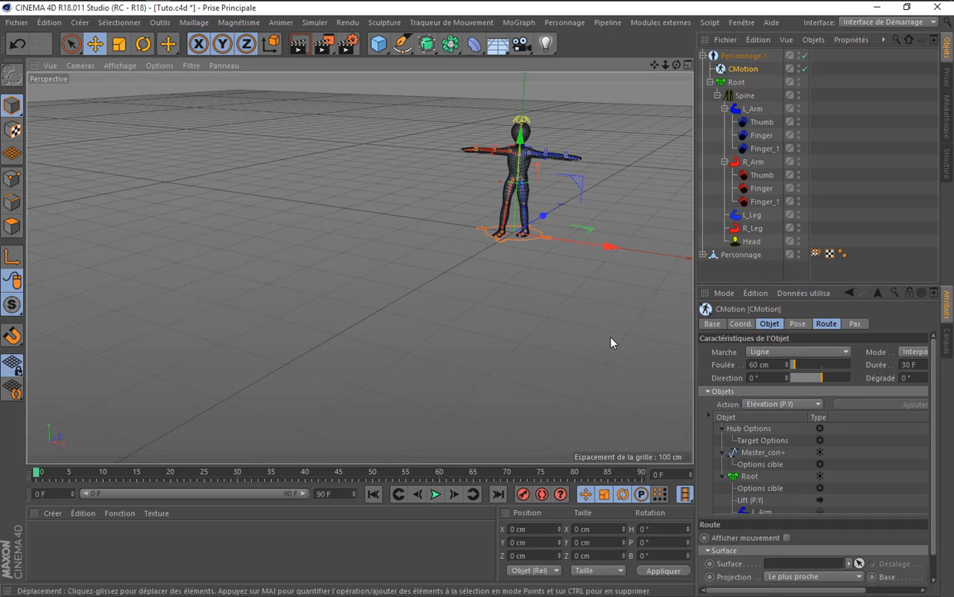
- Set the CMotion Marche type to Trajectoire and add an Arc spline to the scene
left_click(783, 351)
left_click(771, 392)
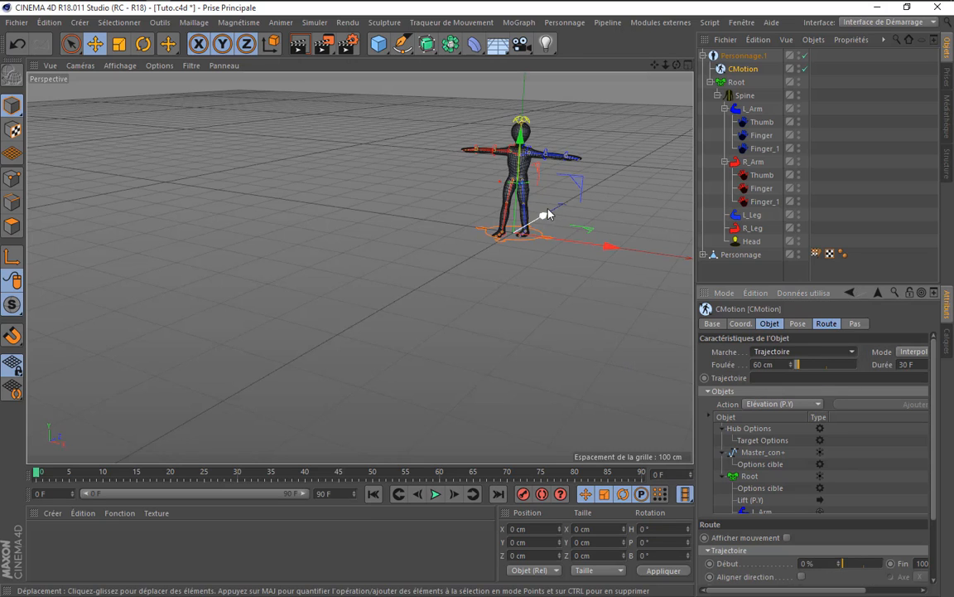
left_click(402, 43)
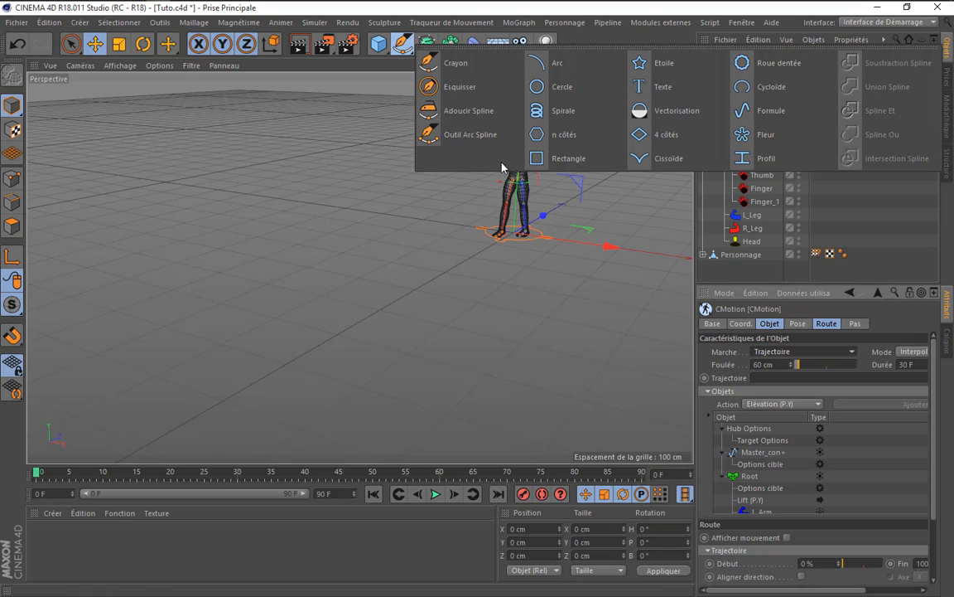
left_click(585, 65)
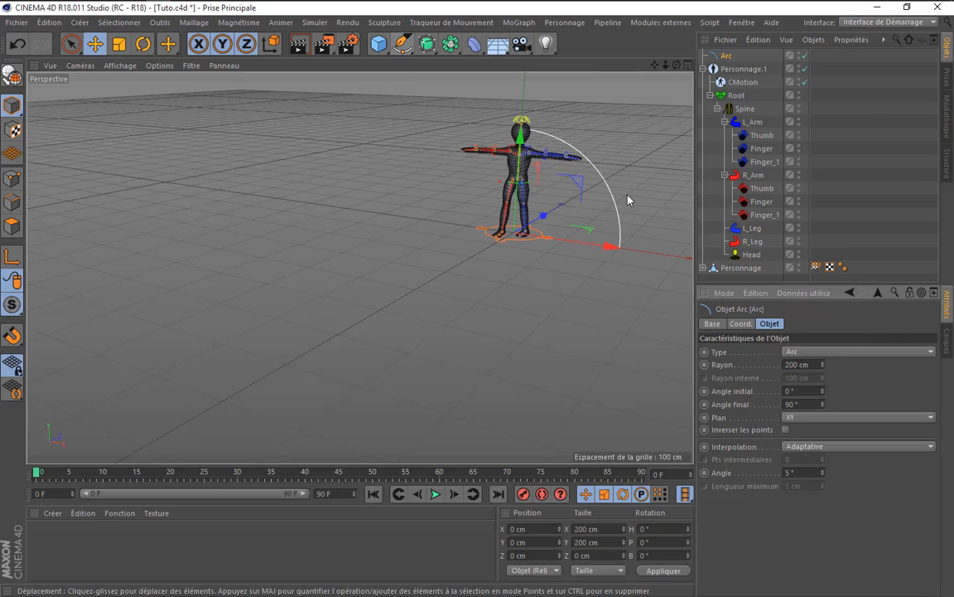
- Set the arc's Angle initial to 180° and its Angle final to 0° to form a half circle
left_click(811, 394)
type("90")
key("Return")
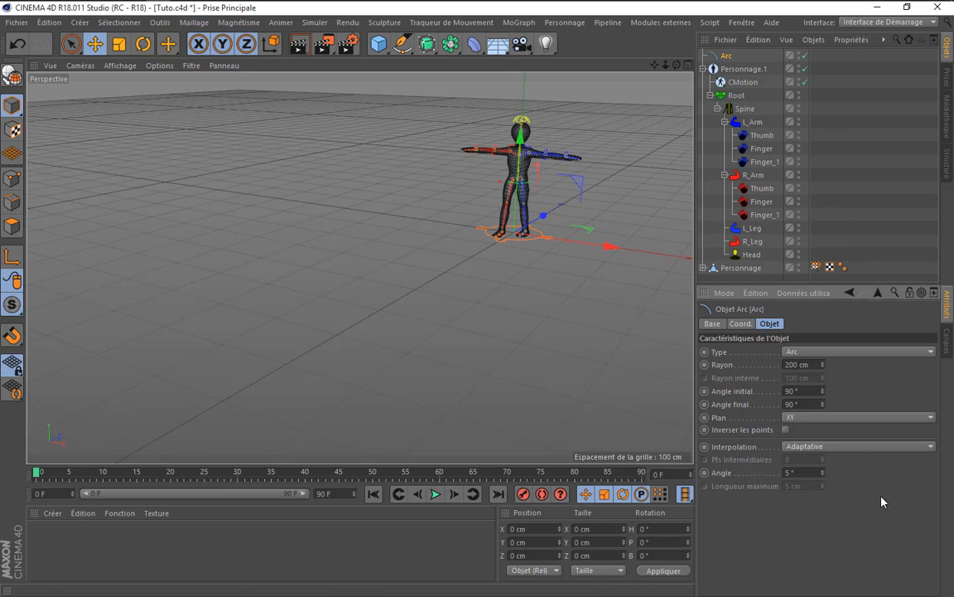
mouse_move(666, 65)
left_mouse_down()
mouse_move(618, 65)
mouse_move(667, 63)
left_mouse_up()
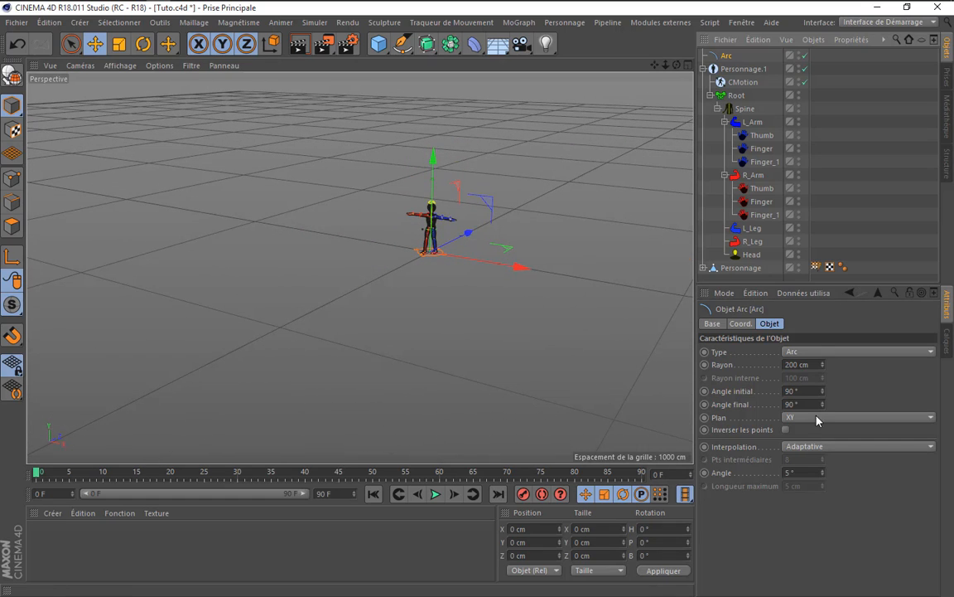
left_click_drag(815, 392, 712, 380)
type("180")
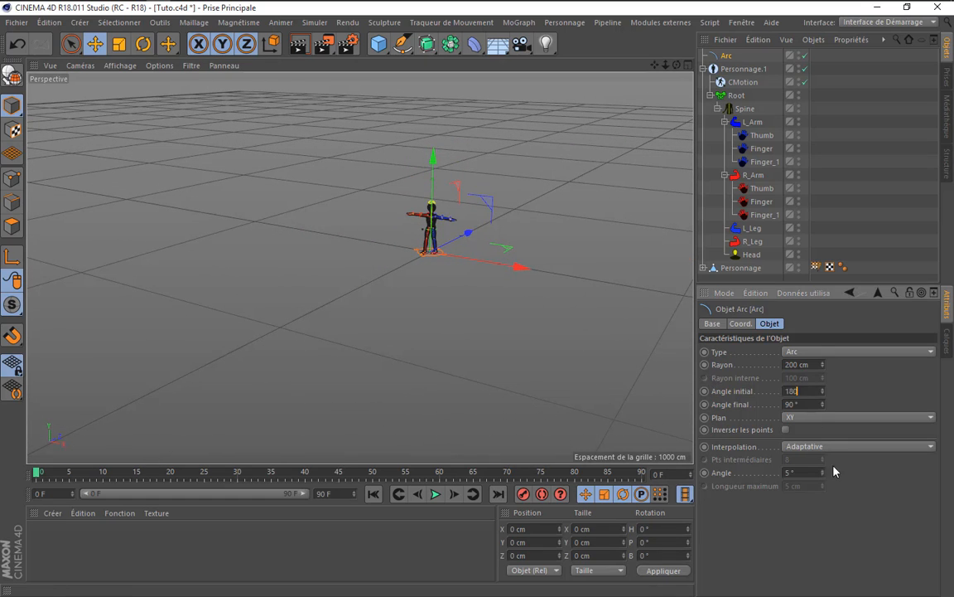
key("Return")
scroll(444, 171, "up", 5)
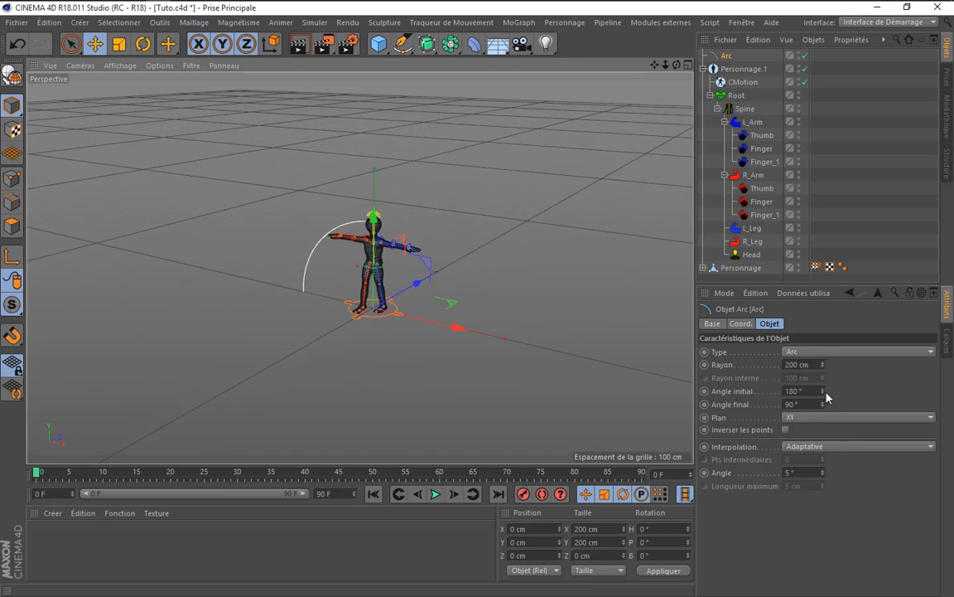
left_click_drag(814, 405, 777, 448)
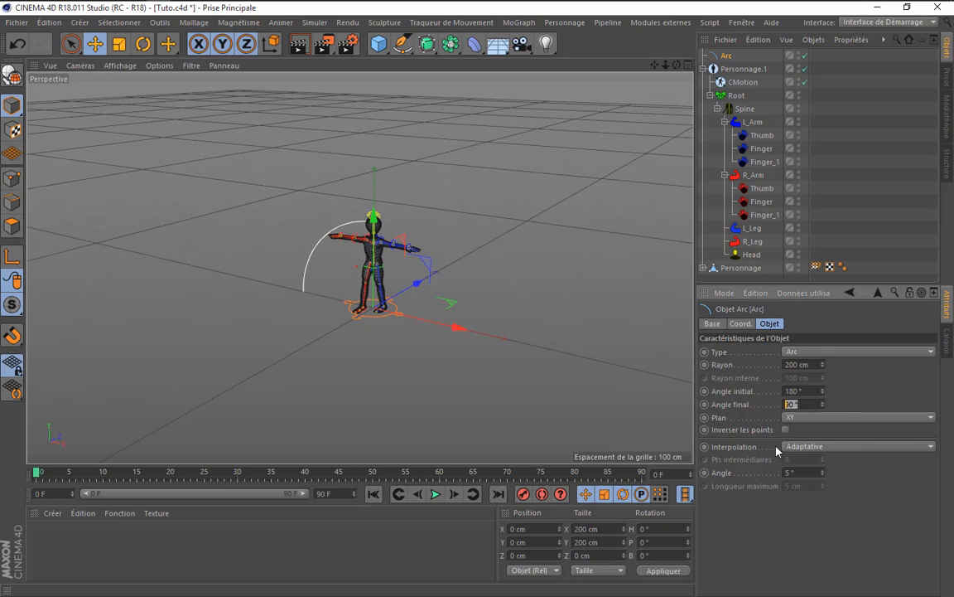
scroll(484, 365, "up", 1)
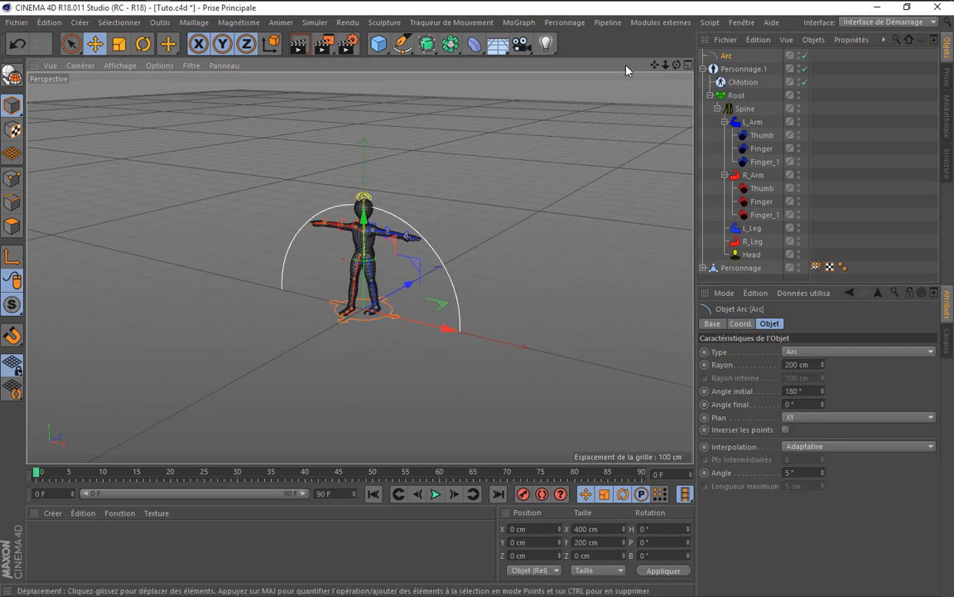
- Move the arc away from the character to about -366 cm on Z and set its heading rotation to 90°
left_click_drag(676, 67, 550, 66)
left_click_drag(454, 307, 257, 319)
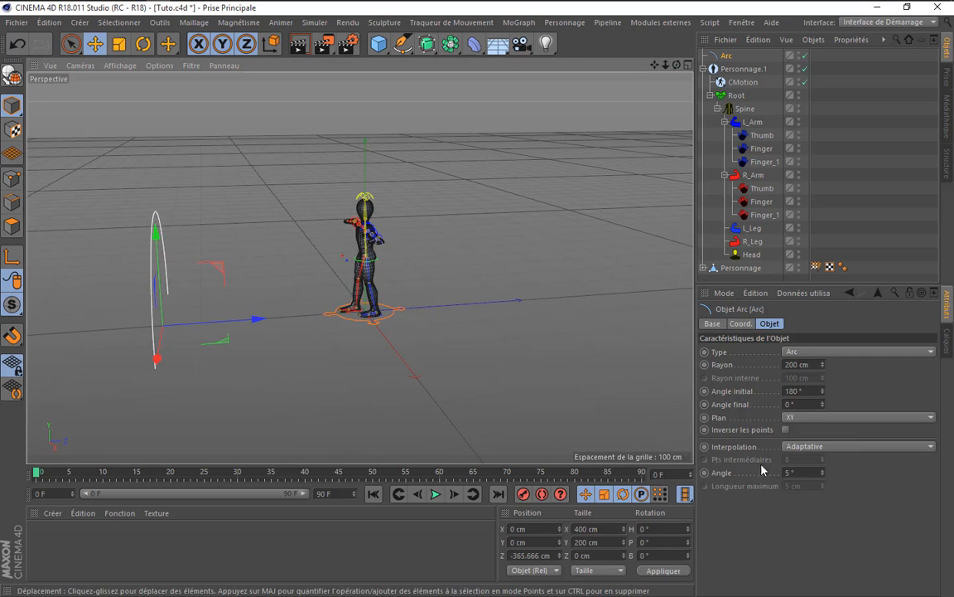
left_click(741, 323)
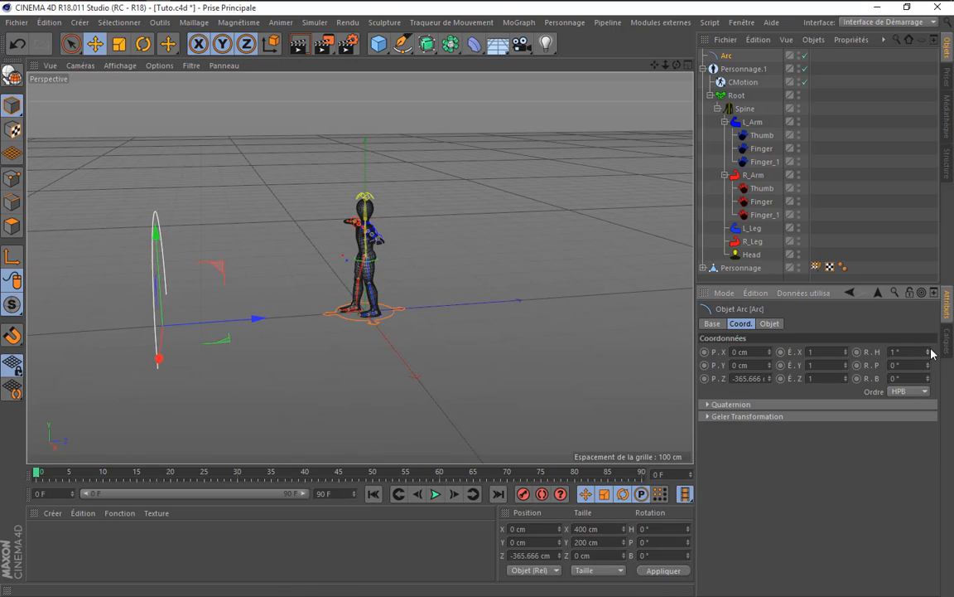
type("90")
key("Return")
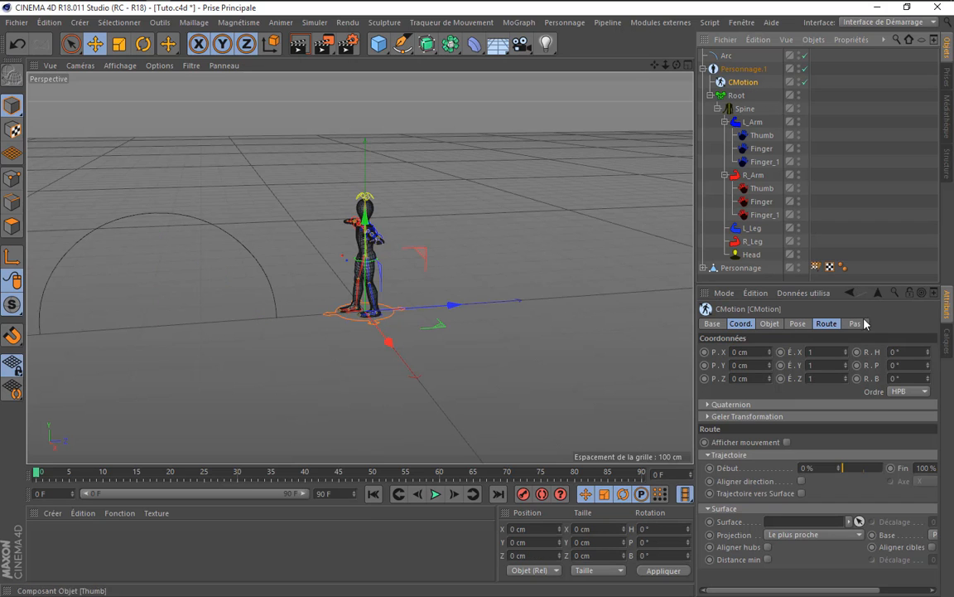
- Assign the Arc spline as the CMotion object's Trajectoire
left_click(798, 323)
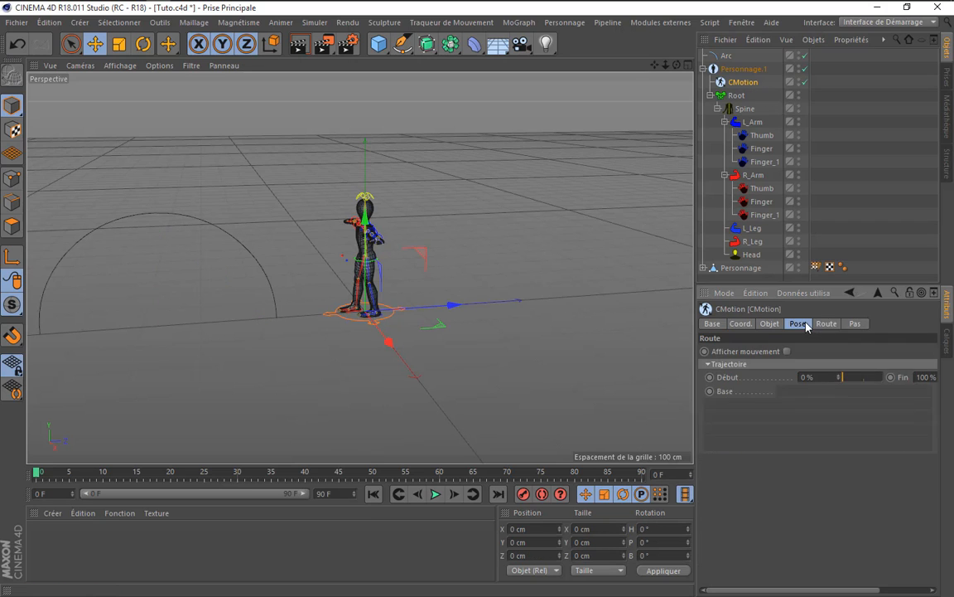
left_click(771, 324)
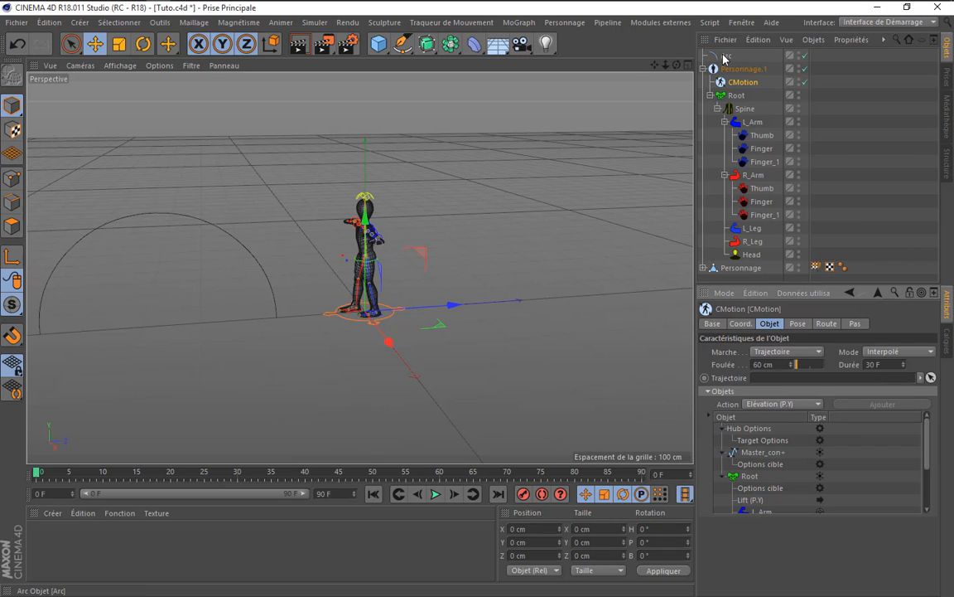
left_click_drag(725, 56, 822, 384)
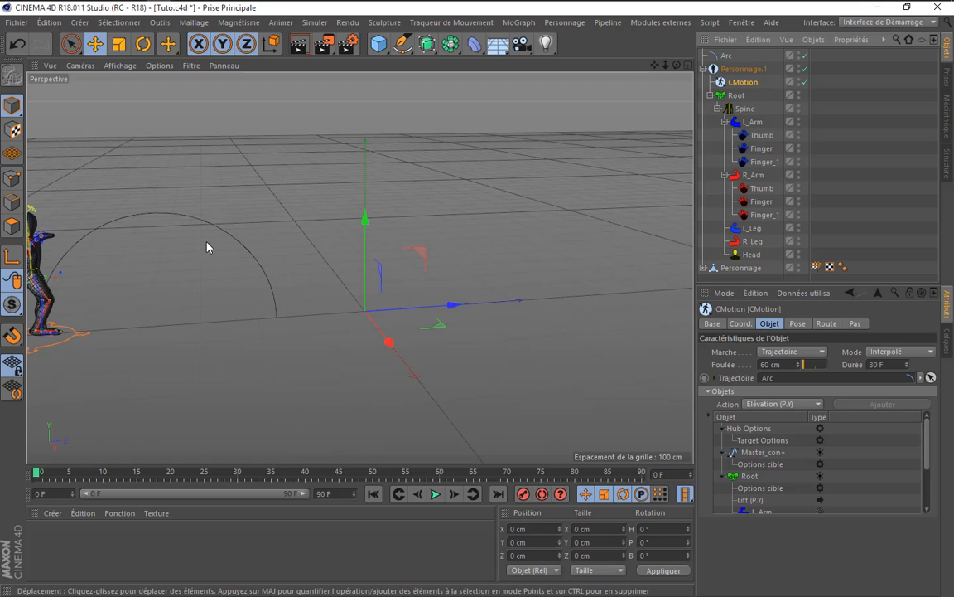
- Play the animation to examine how the character walks along the arc
scroll(209, 245, "down", 3)
middle_click_drag(360, 269, 458, 285, "alt")
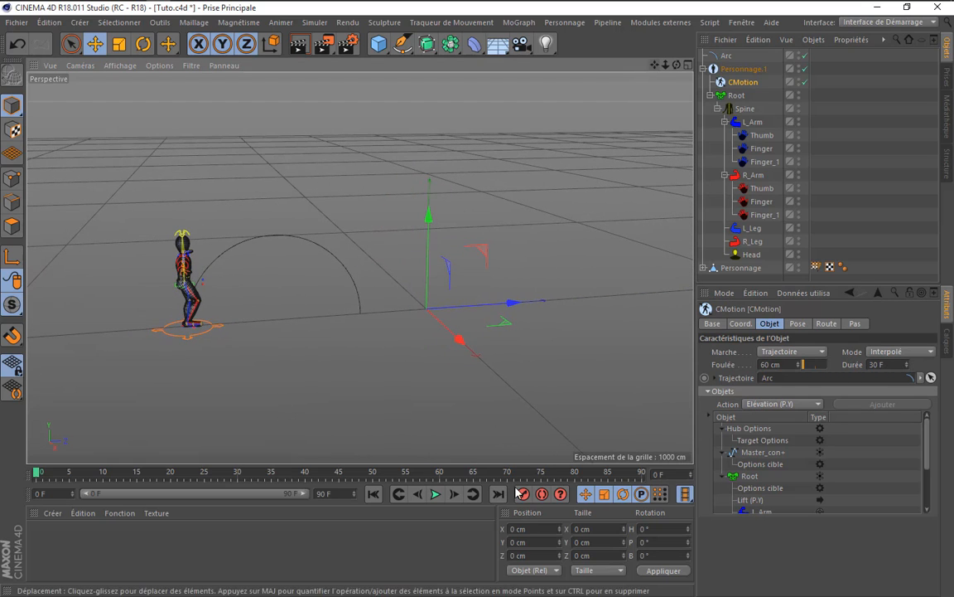
left_click(437, 493)
scroll(274, 319, "up", 5)
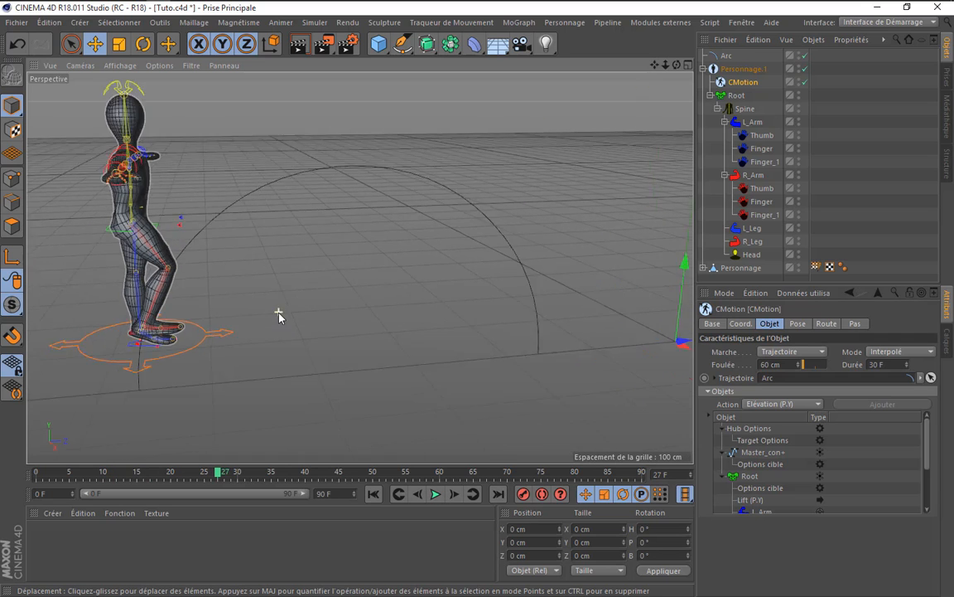
scroll(278, 314, "up", 2)
left_click(437, 493)
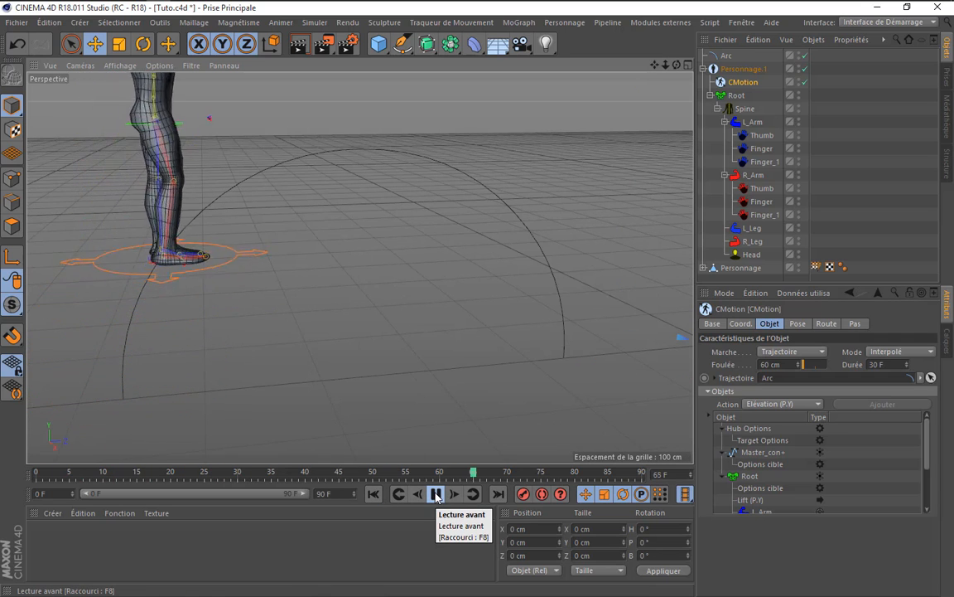
left_click(436, 494)
scroll(384, 226, "down", 8)
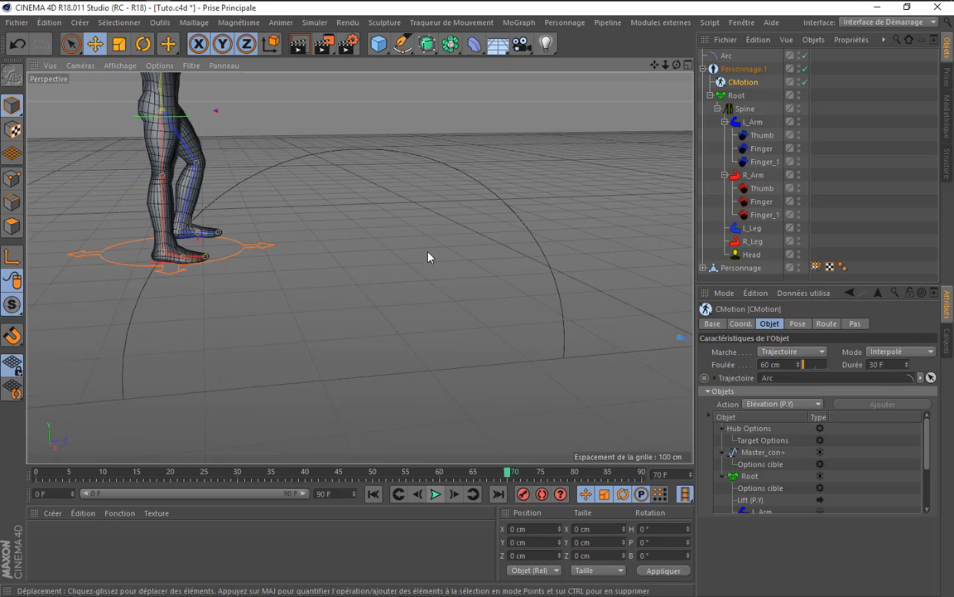
left_click(437, 494)
left_click(439, 495)
- Extend the timeline and its preview range to 400 F, play the full walk and return to the first frame
left_click_drag(355, 495, 356, 494)
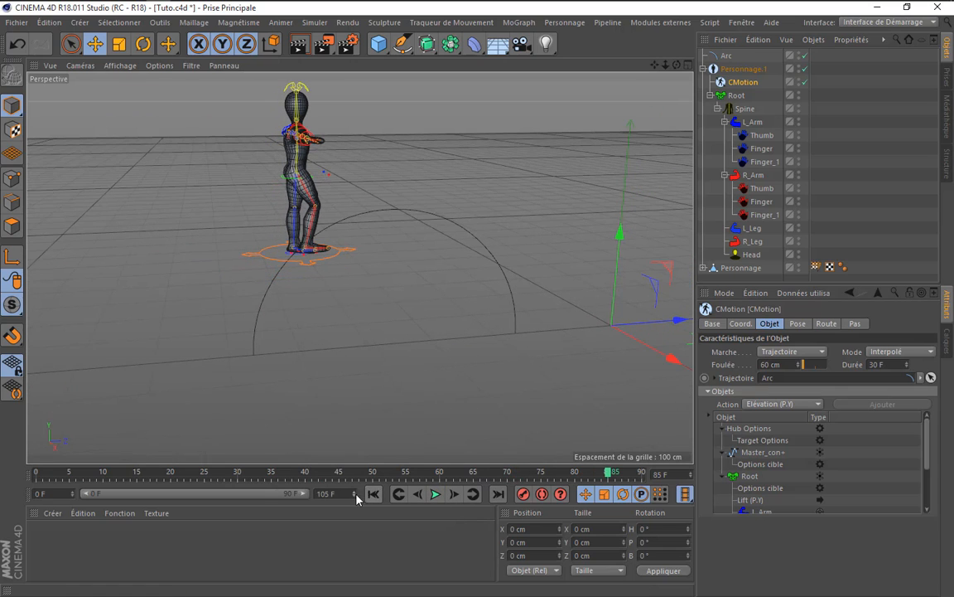
type("400")
key("Return")
left_click_drag(142, 494, 513, 517)
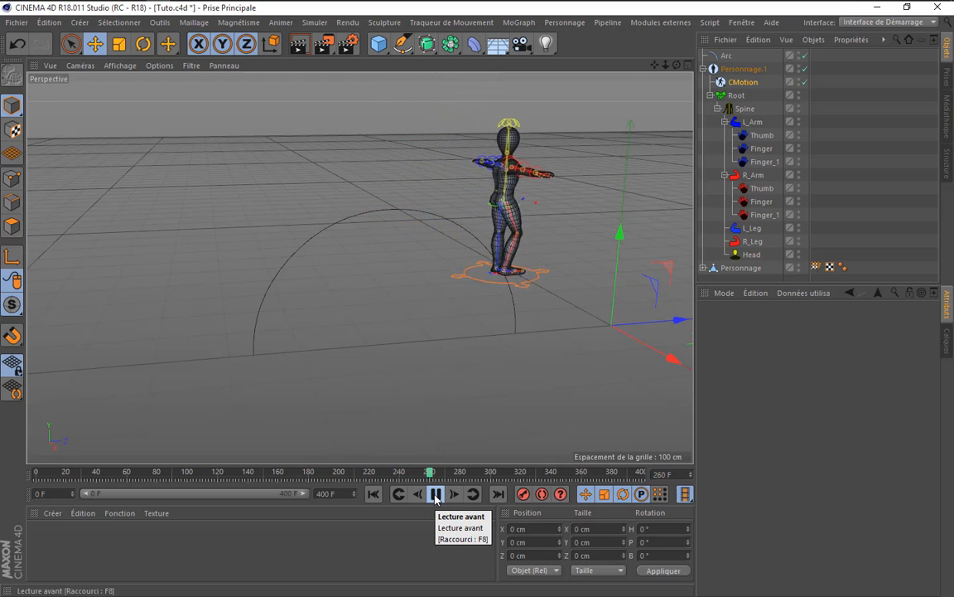
left_click(436, 495)
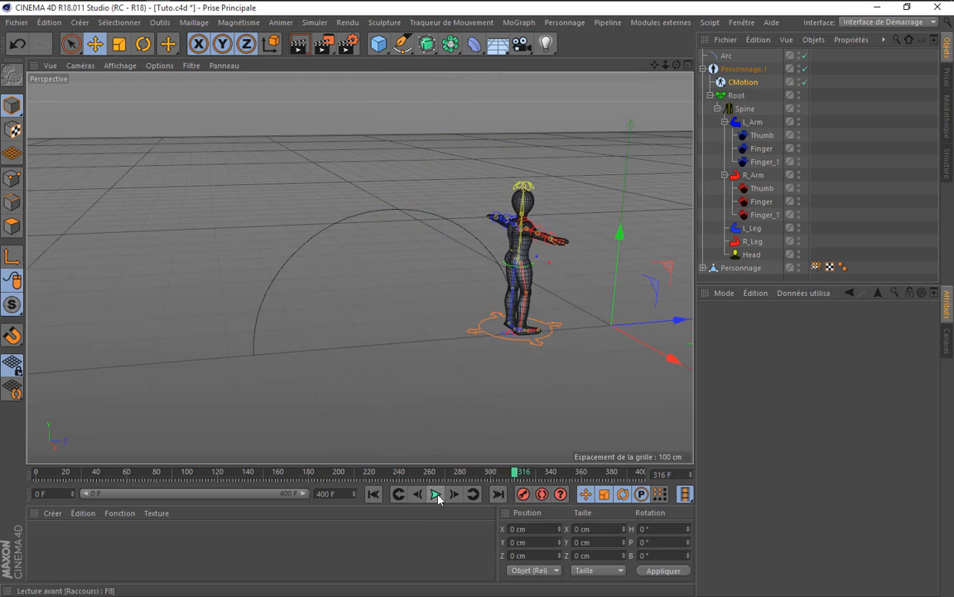
left_click(372, 496)
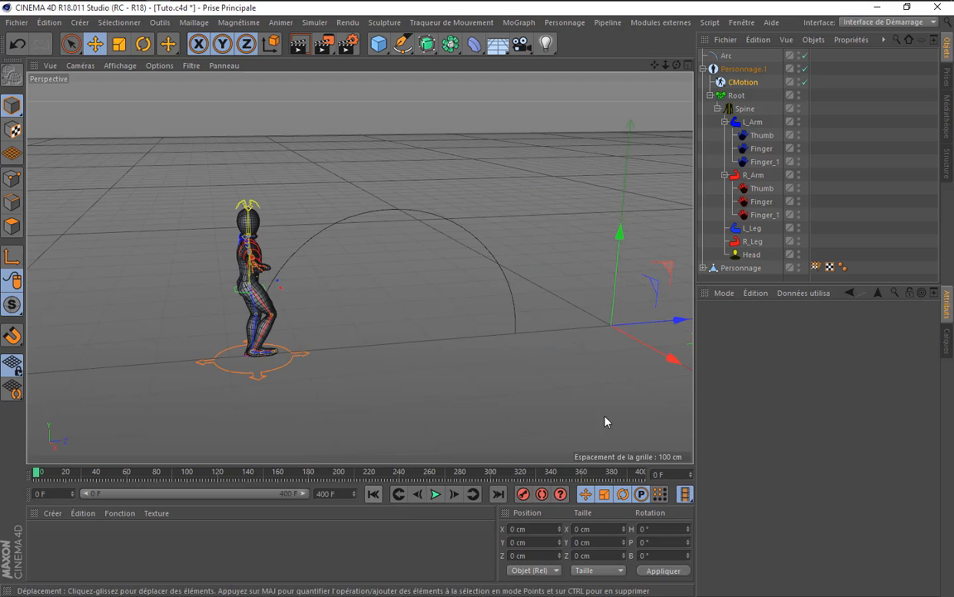
- Delete the Arc spline and add a Plan primitive to the scene
left_click(722, 57)
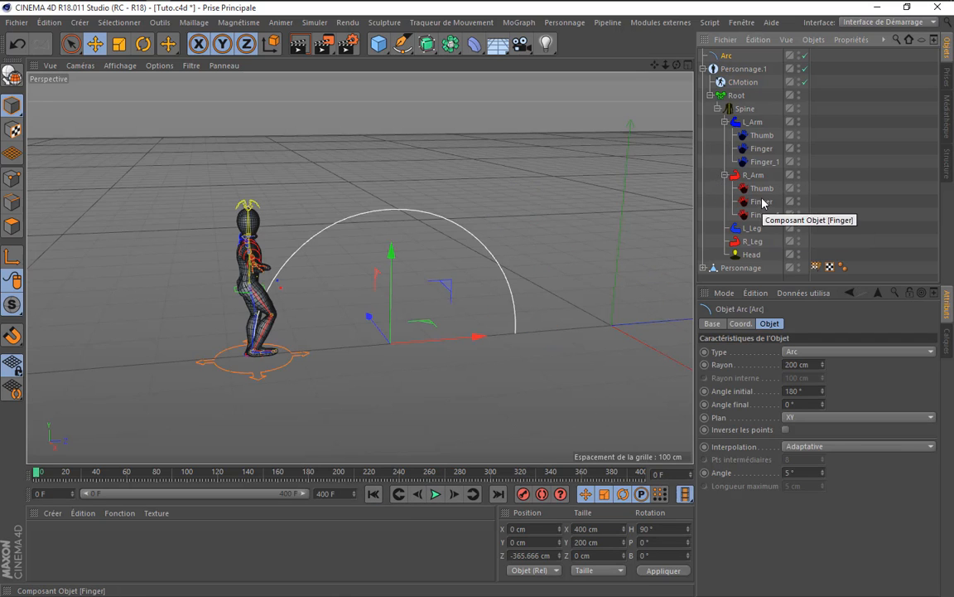
key("Delete")
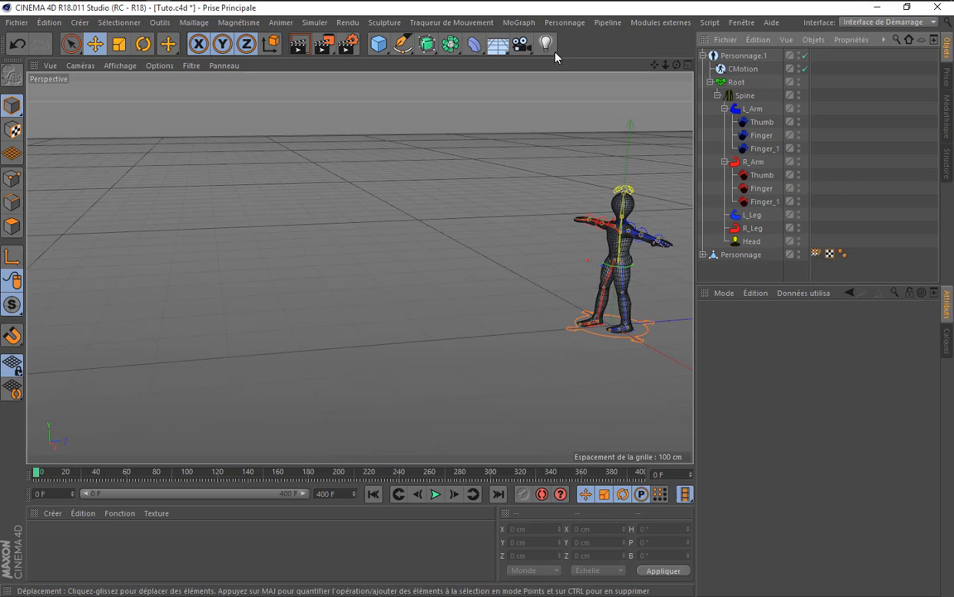
left_click(378, 43)
left_click(512, 97)
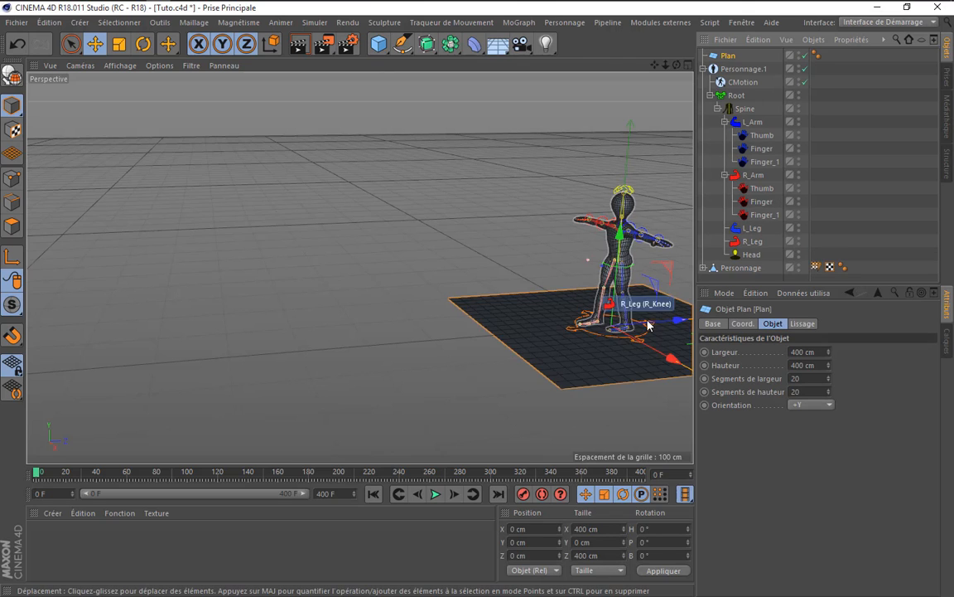
- Position the plane at about -429 cm on Z, sized about 499 cm by 757 cm, with one segment in width and height
left_click_drag(675, 324, 393, 328)
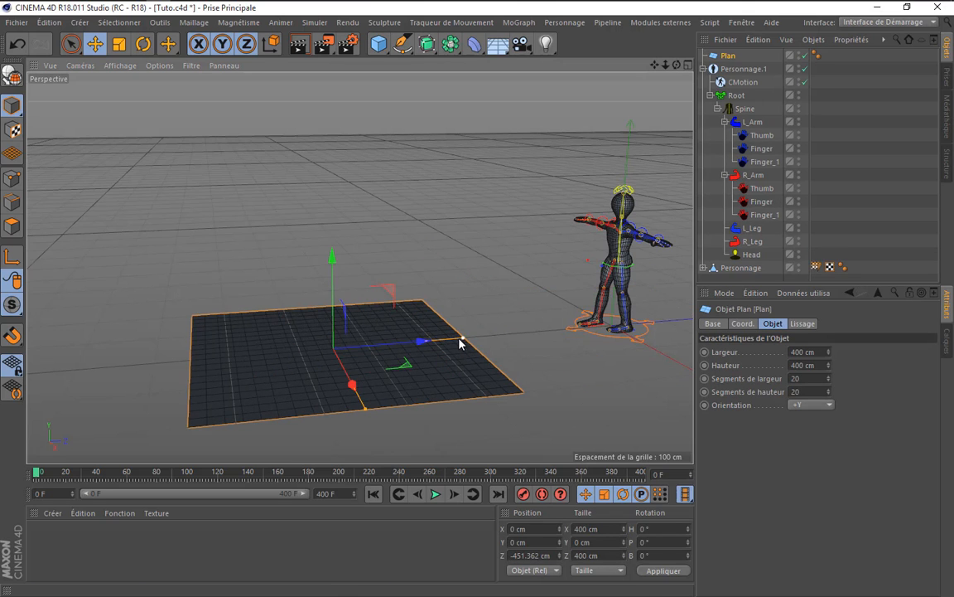
left_click_drag(460, 337, 574, 330)
left_click_drag(821, 391, 725, 392)
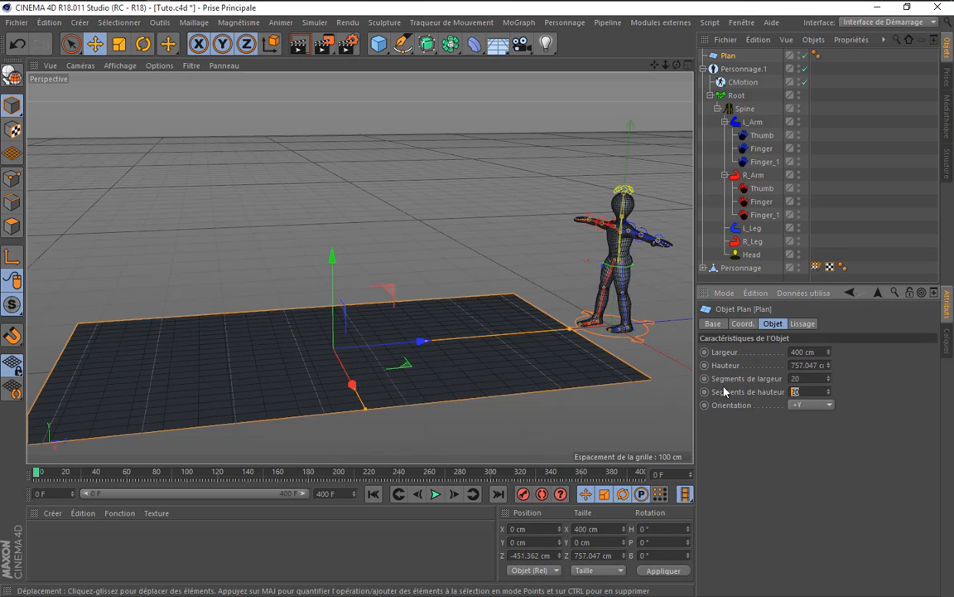
type("0")
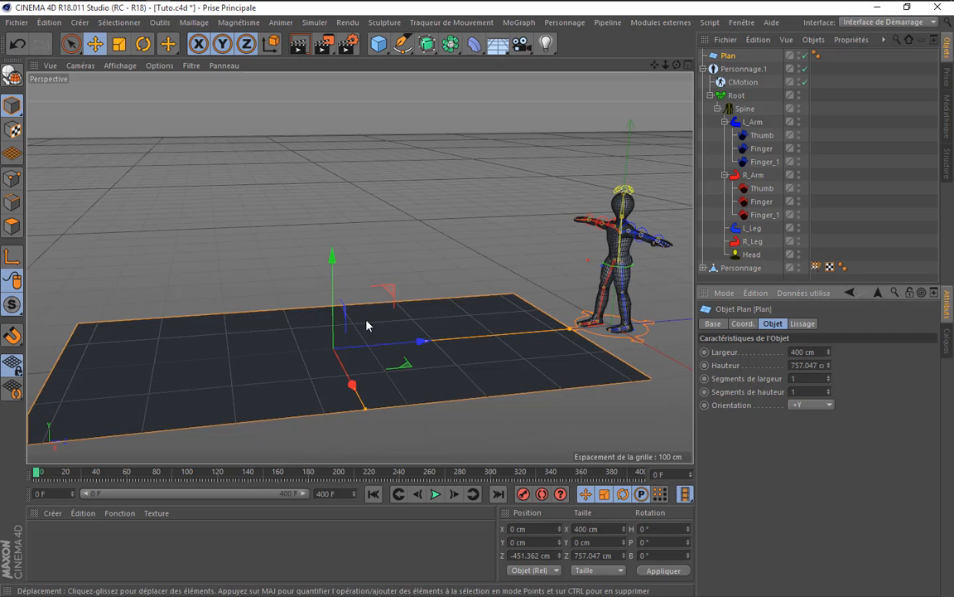
left_click_drag(365, 407, 376, 428)
left_click_drag(386, 352, 415, 351)
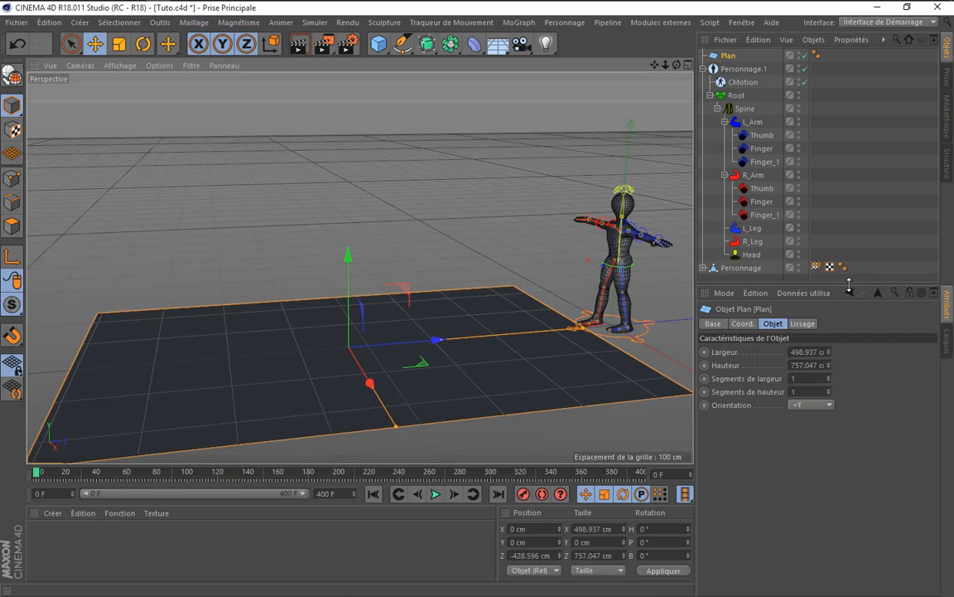
- Assign the plane as the Surface in the CMotion object's Route settings
left_click_drag(849, 285, 849, 300)
left_click(746, 82)
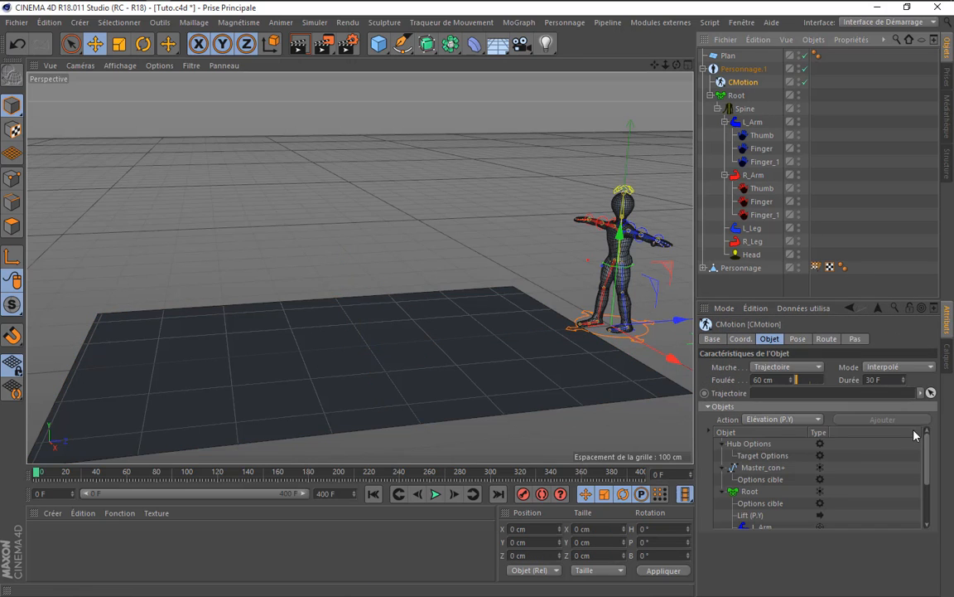
left_click(829, 339)
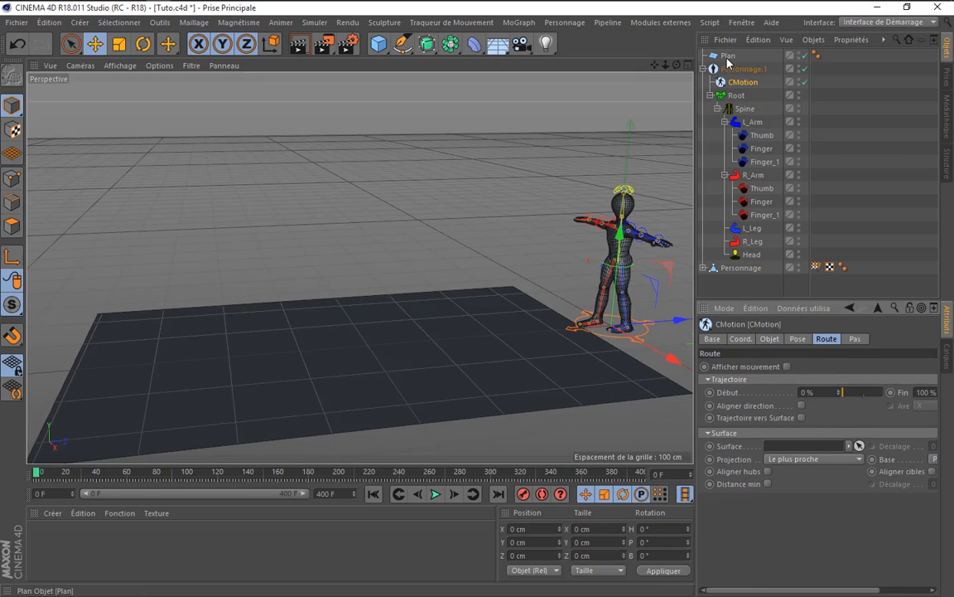
left_click_drag(729, 58, 792, 202)
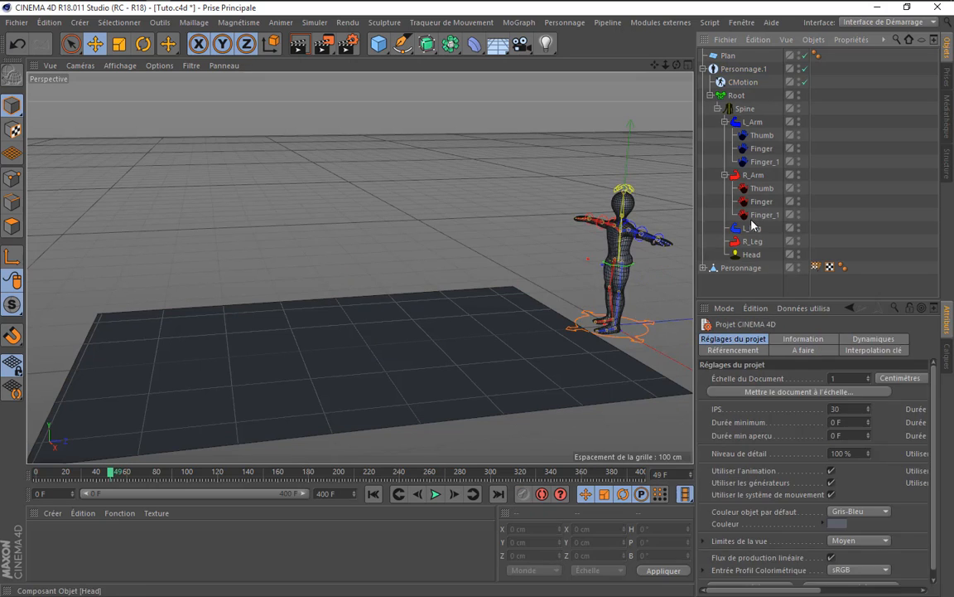
- Set the CMotion object's walk mode (Marche) to Ligne and play the walk from the first frame
left_click(748, 84)
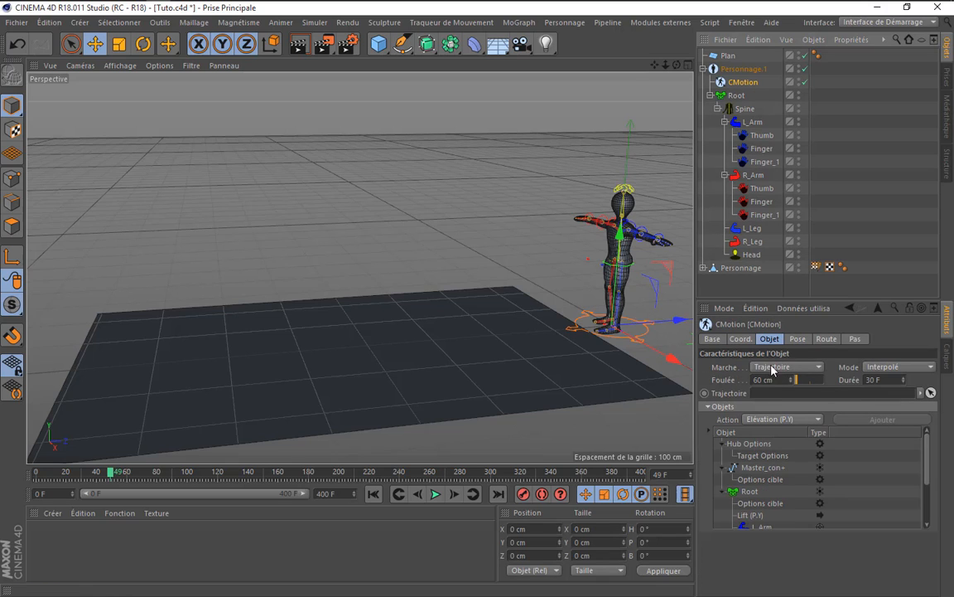
left_click(770, 366)
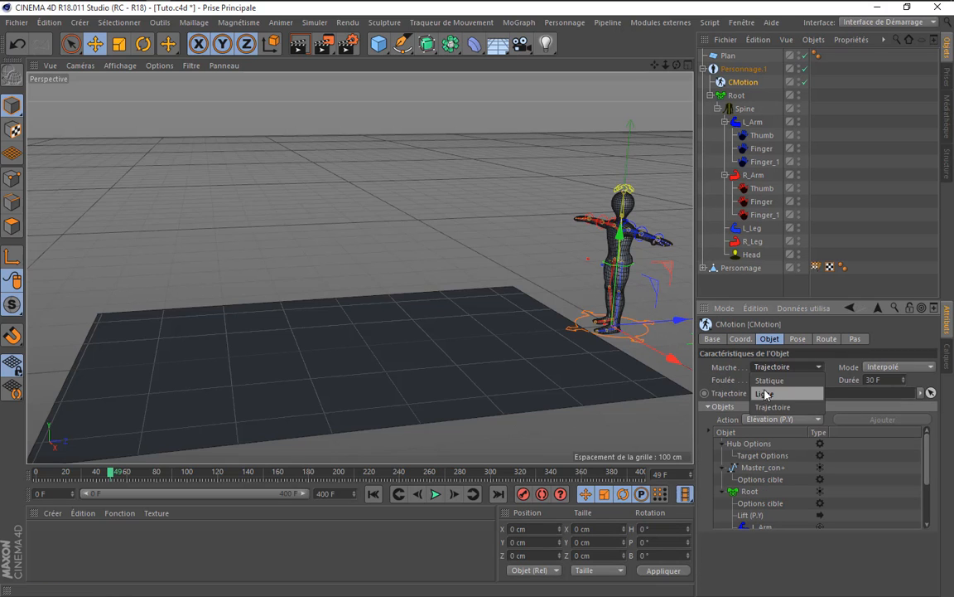
left_click(778, 395)
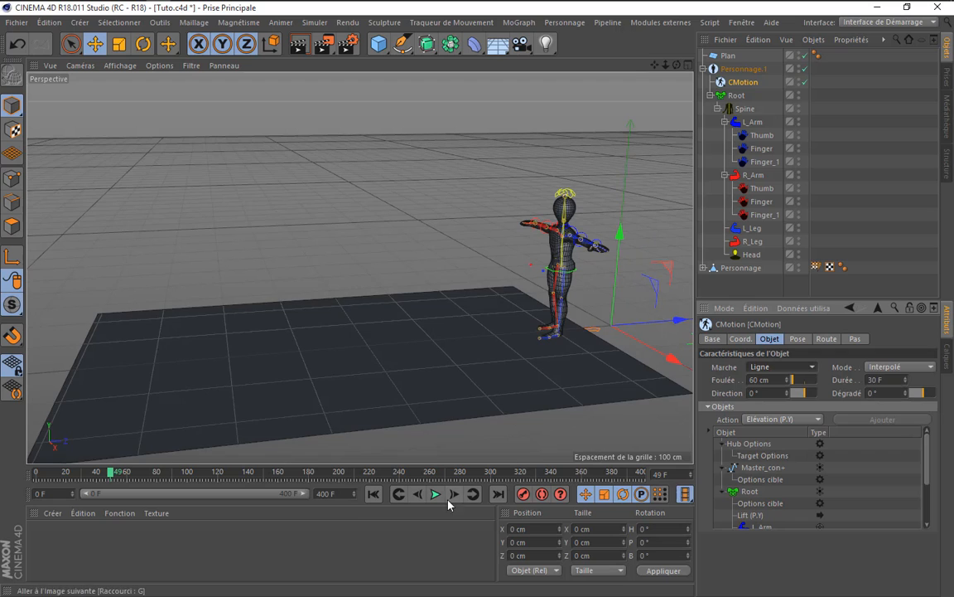
left_click(372, 493)
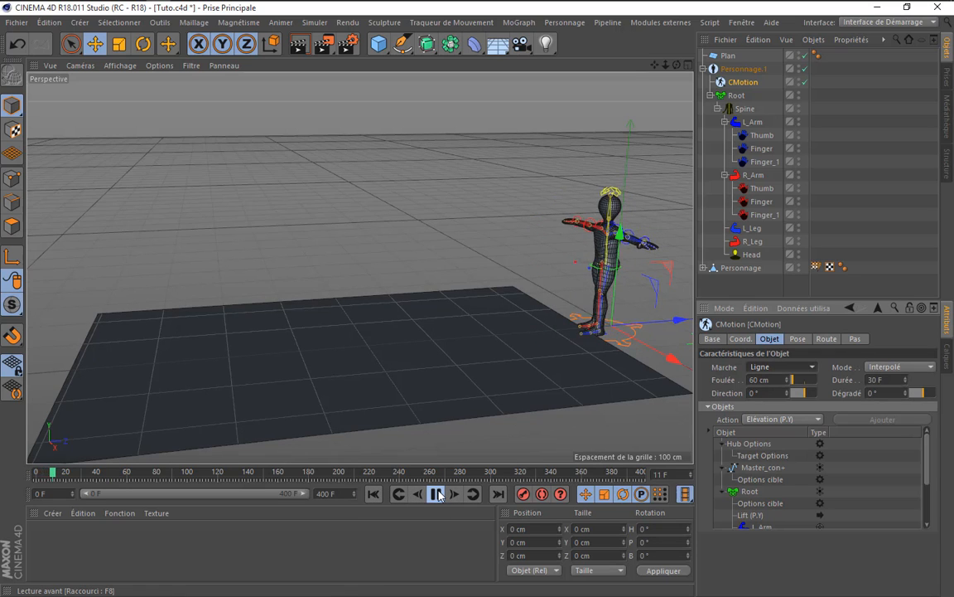
left_click(437, 495)
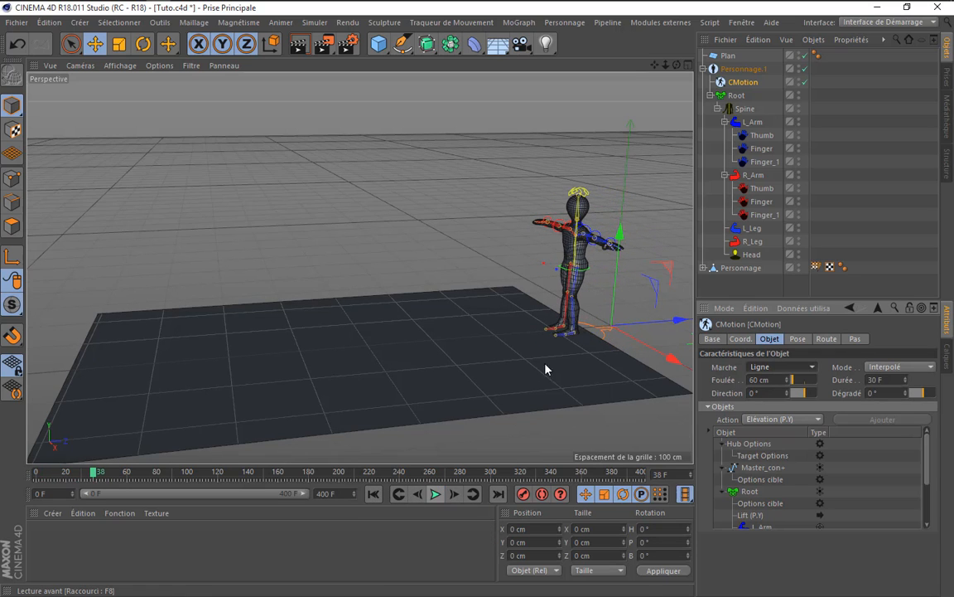
- Raise the plane to about 60 cm on Y and tilt it to a pitch of about -16°
left_click(728, 56)
left_click_drag(362, 268, 391, 229)
key("r")
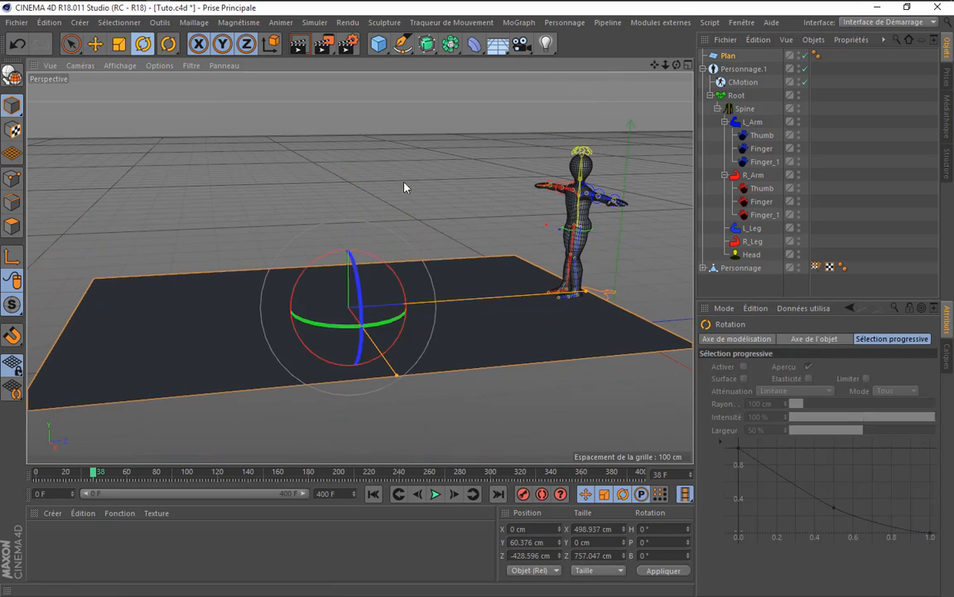
left_click_drag(389, 273, 408, 273)
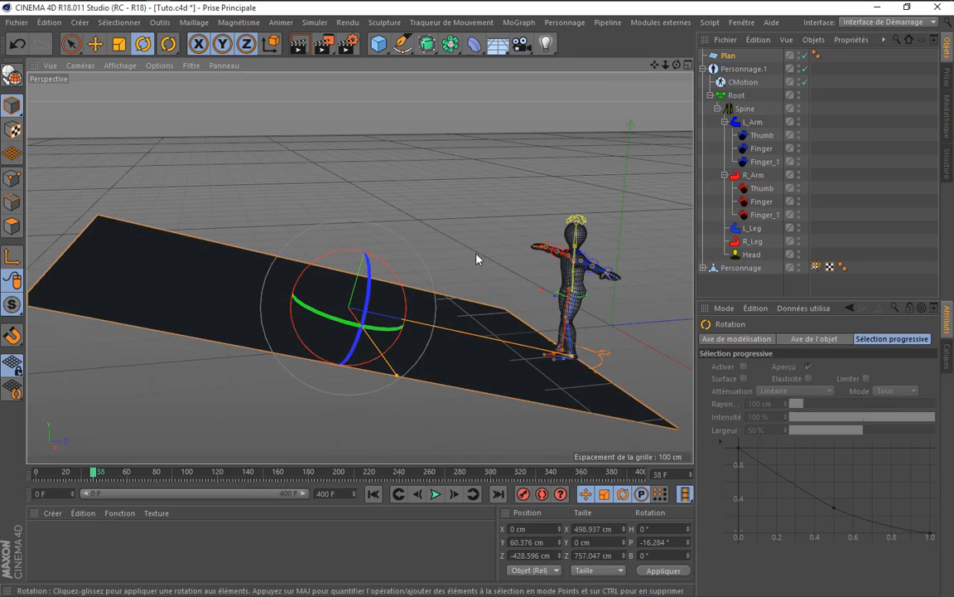
- Lengthen the sloping plane to about 1084 cm along Z
scroll(524, 214, "down", 3)
left_click_drag(677, 69, 505, 409)
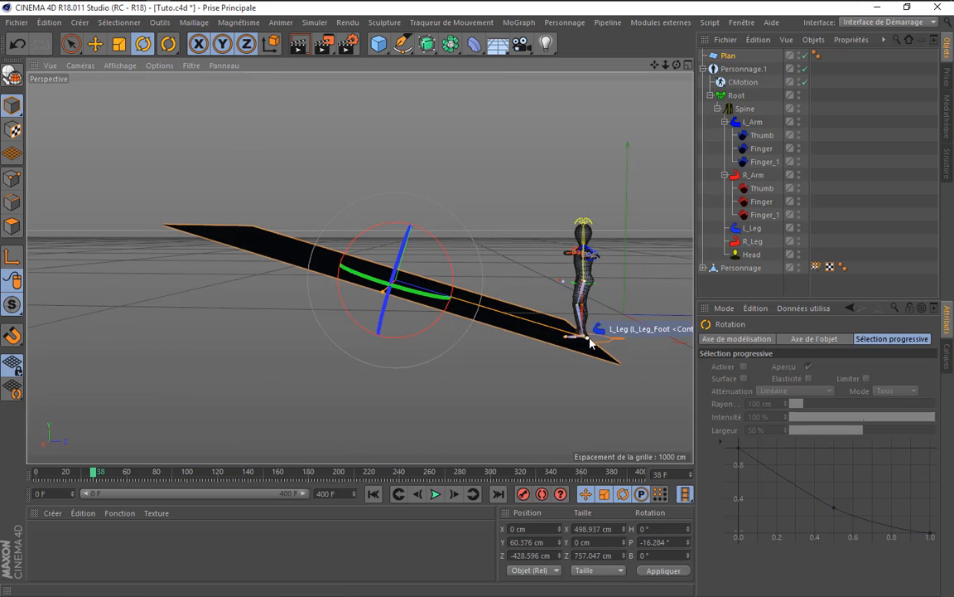
left_click_drag(588, 338, 615, 344)
left_click_drag(680, 356, 681, 357)
scroll(661, 322, "up", 4)
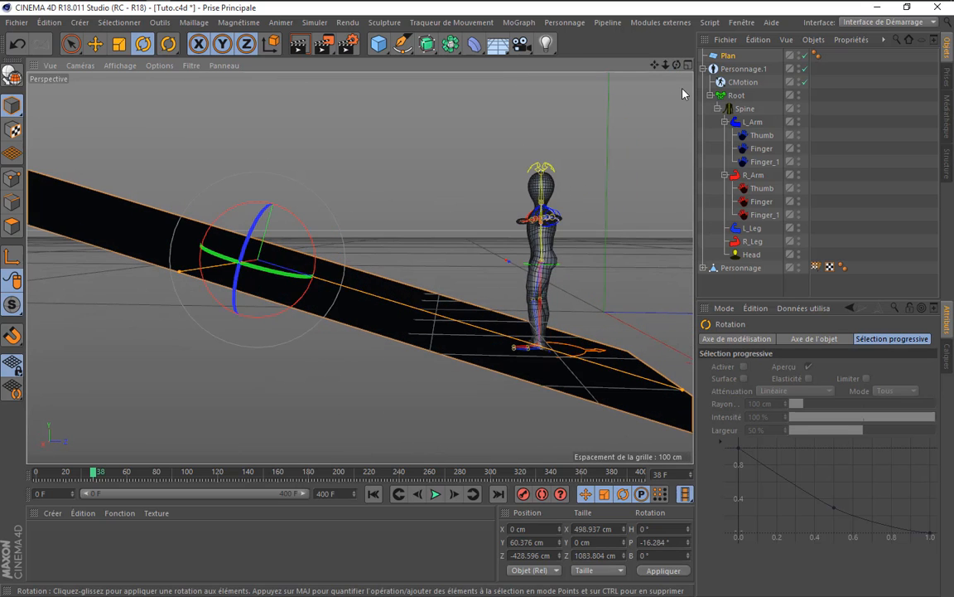
left_click_drag(677, 65, 630, 127)
scroll(631, 126, "down", 4)
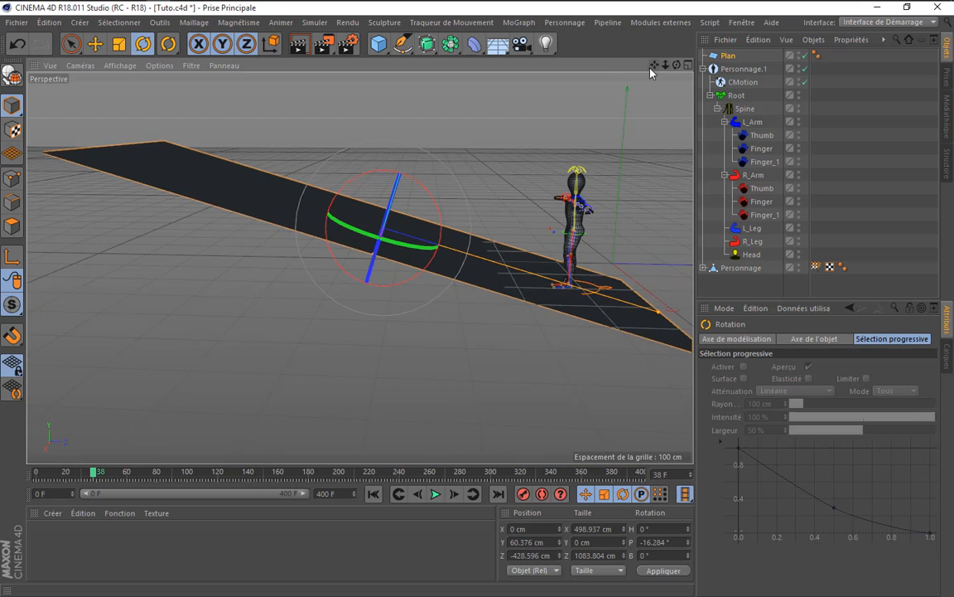
left_click_drag(654, 65, 609, 142)
- Play the walk up the sloping plane from the start, pause it, and examine how the feet meet the surface
left_click(393, 495)
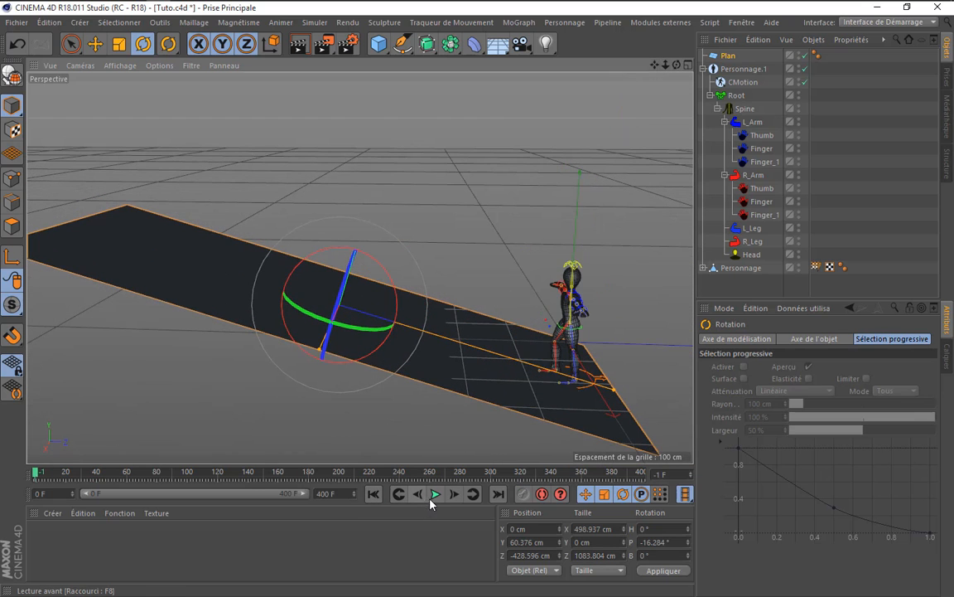
left_click(433, 498)
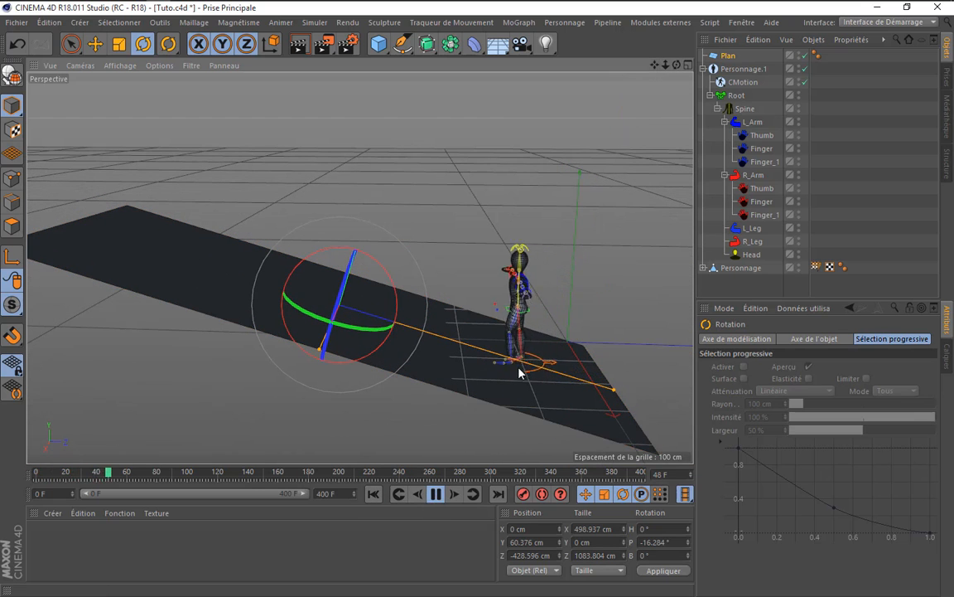
scroll(477, 354, "up", 3)
scroll(478, 354, "up", 1)
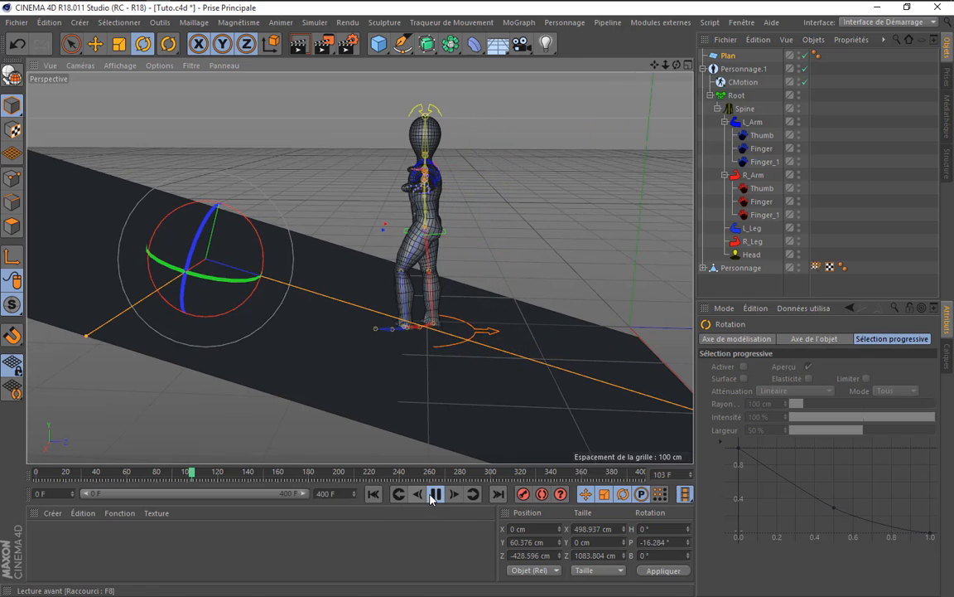
left_click(434, 495)
scroll(316, 266, "up", 2)
scroll(428, 344, "up", 2)
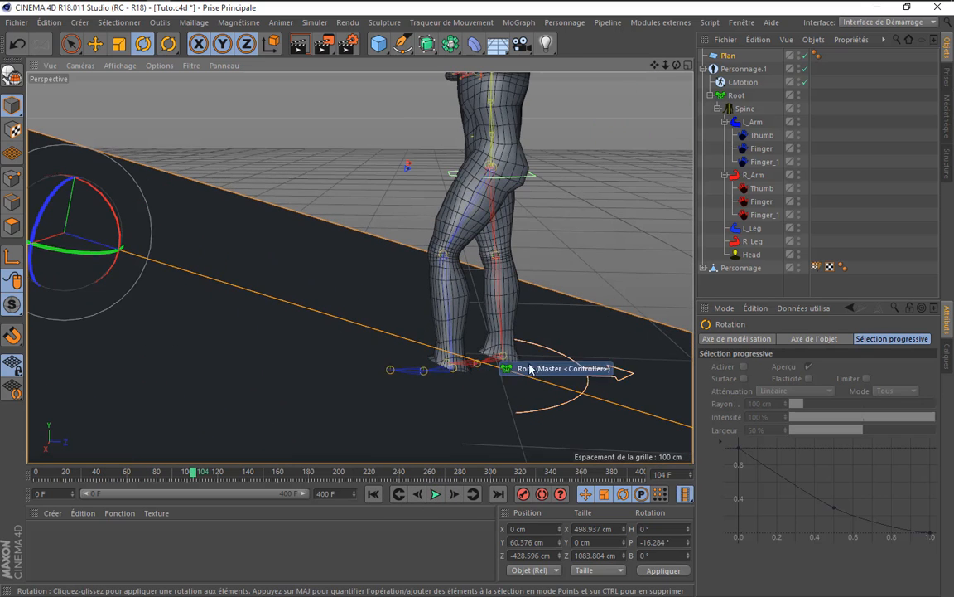
mouse_move(677, 64)
left_mouse_down()
mouse_move(676, 19)
mouse_move(676, 45)
left_mouse_up()
left_click(370, 315)
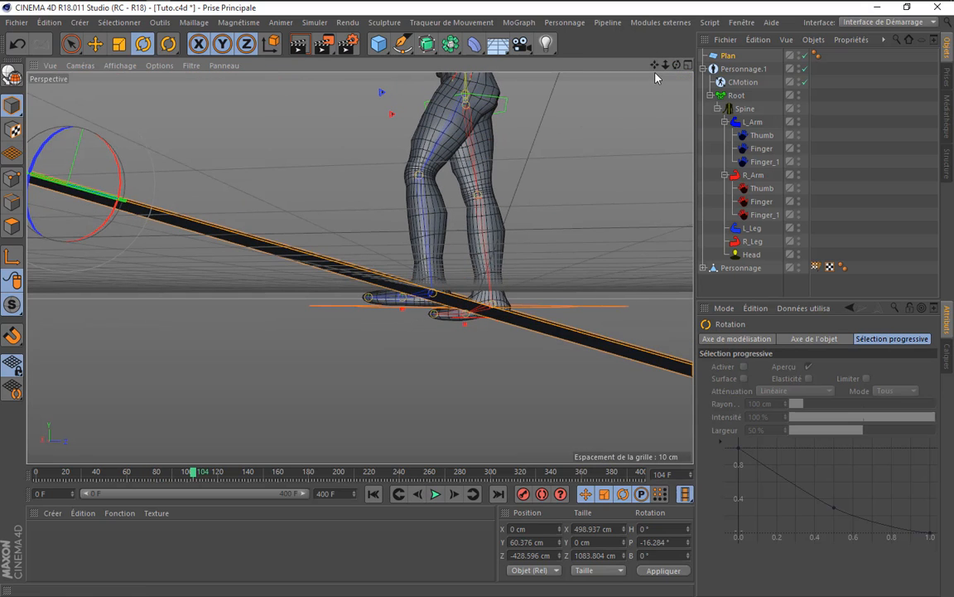
left_click_drag(665, 65, 671, 131)
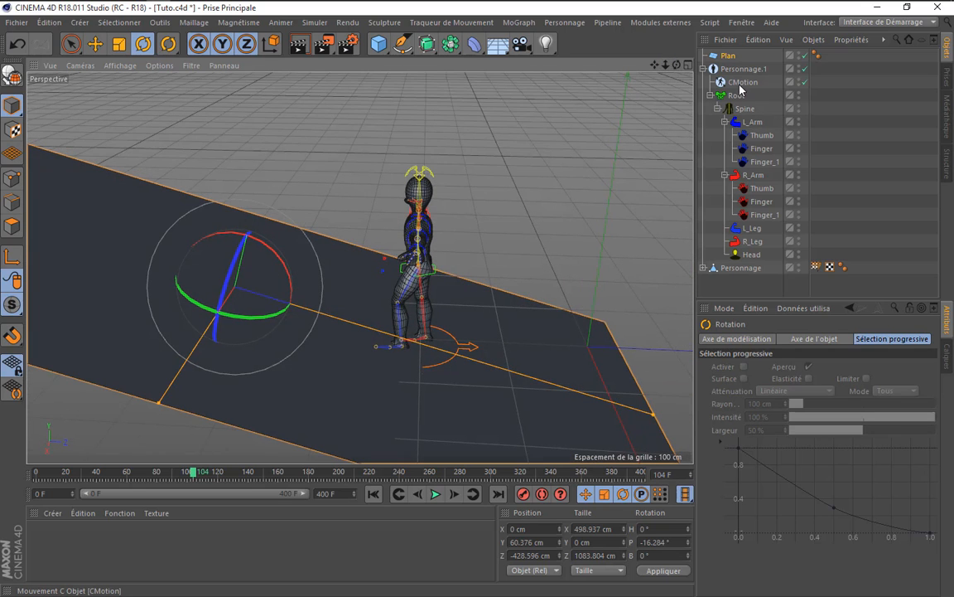
- Enable Aligner hubs in the CMotion object's Route surface settings and check the character's lean from the side
left_click(740, 83)
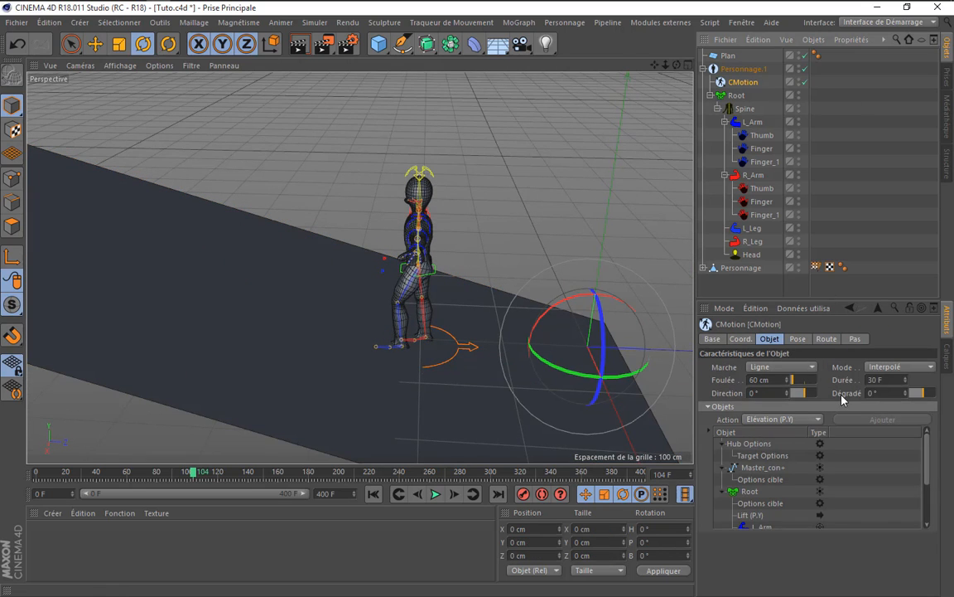
left_click(827, 339)
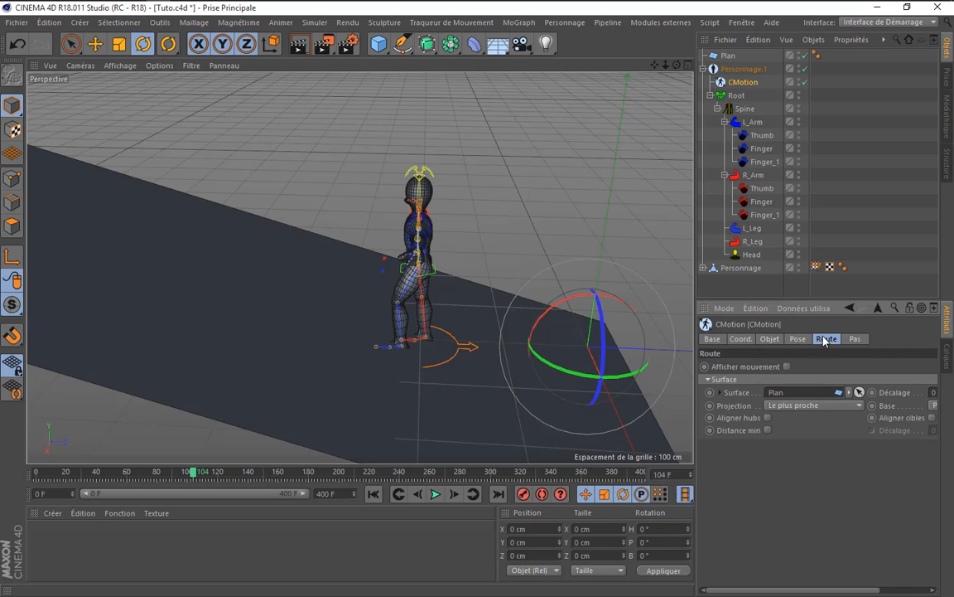
scroll(323, 306, "down", 2)
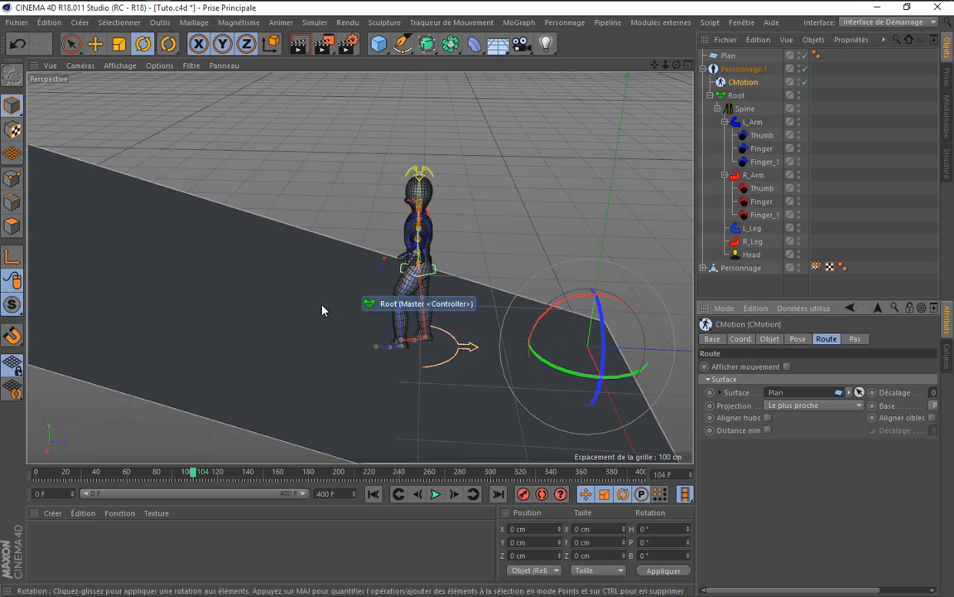
left_click_drag(323, 307, 361, 267, "alt")
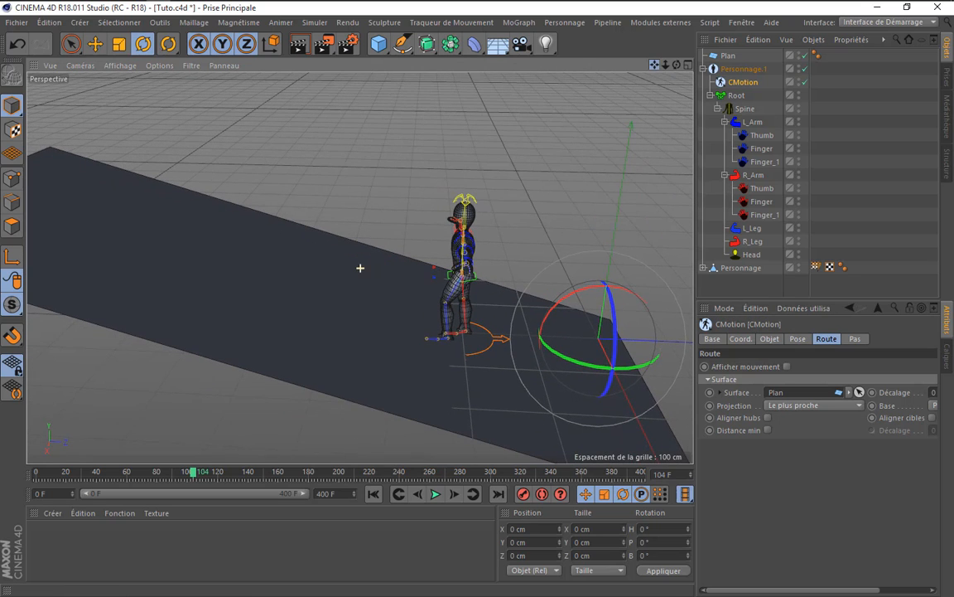
left_click(767, 418)
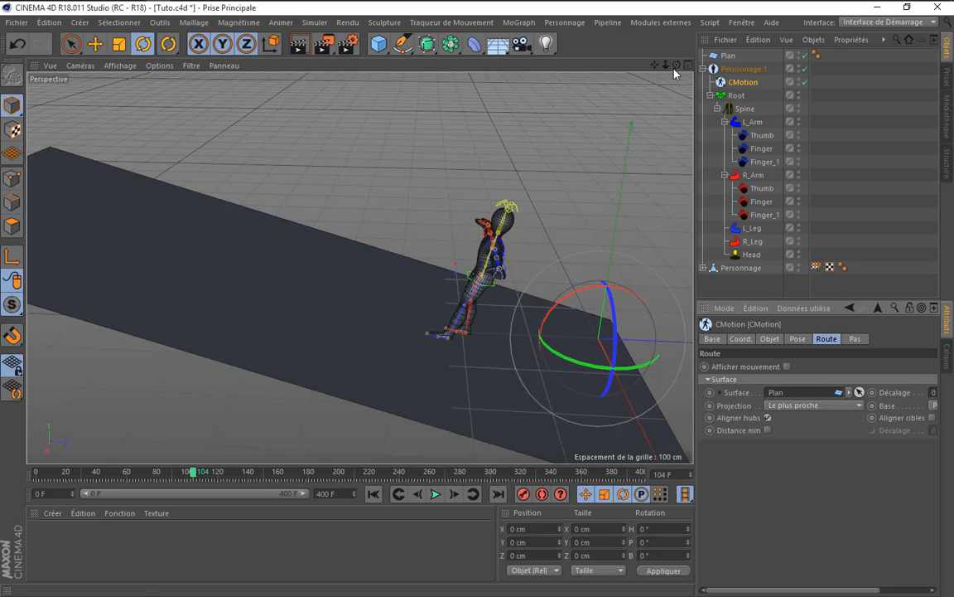
left_click_drag(361, 268, 426, 286, "alt")
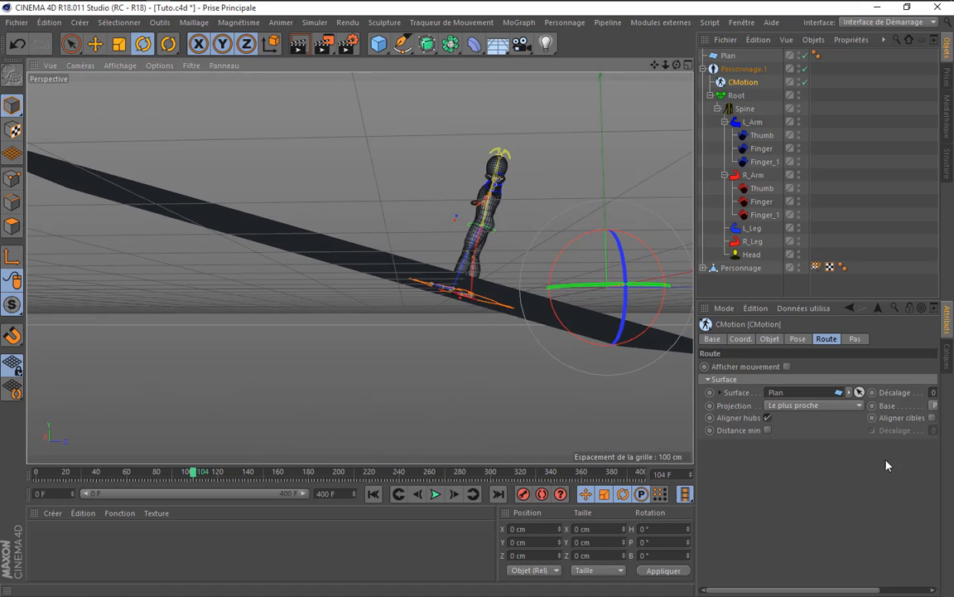
- Set the CMotion surface offset (Décalage) to 9 cm, checking the feet against the plane
left_click_drag(807, 594, 877, 593)
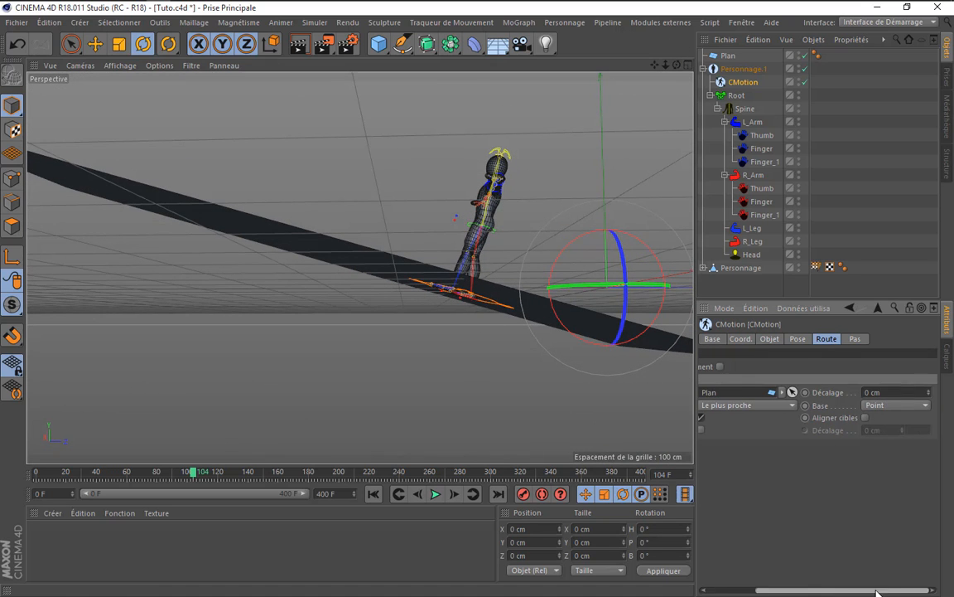
left_click(929, 391)
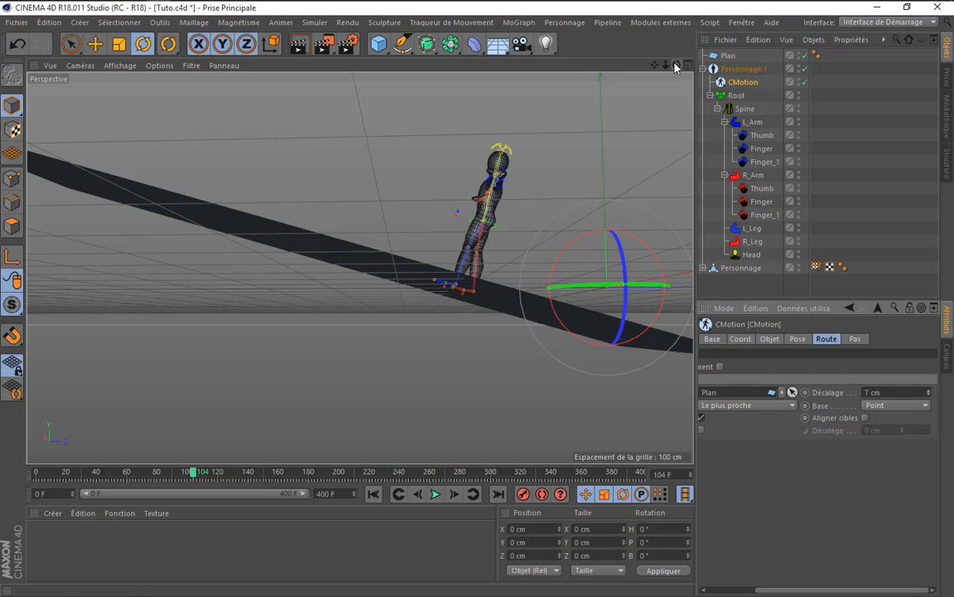
left_click_drag(677, 65, 676, 67)
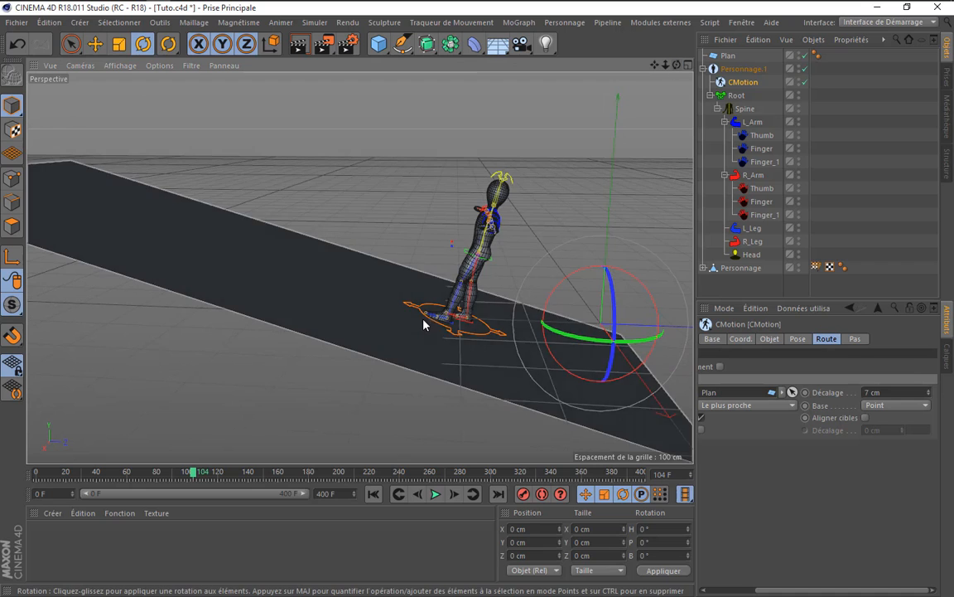
scroll(474, 315, "up", 10)
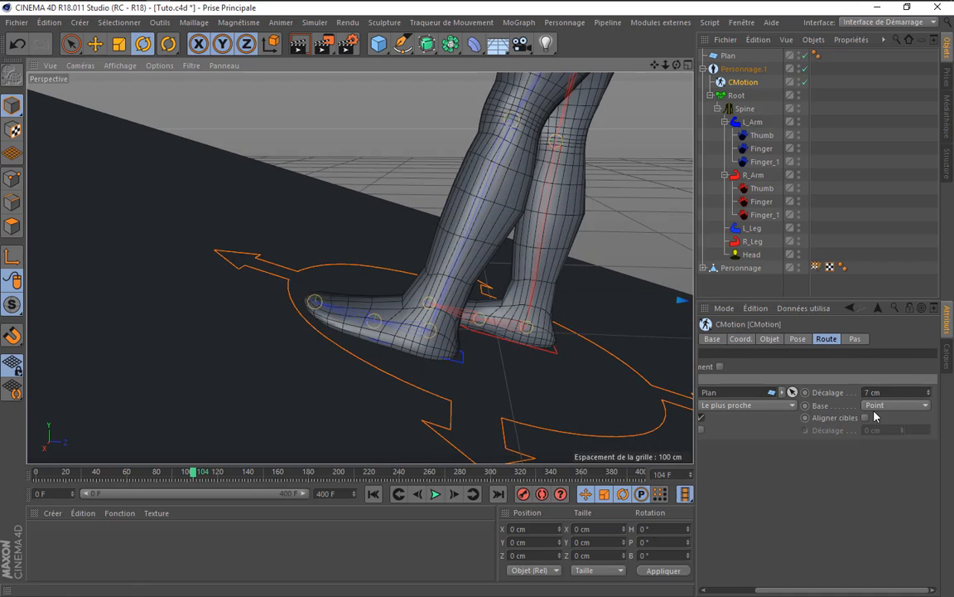
left_click_drag(676, 65, 676, 64)
left_click(929, 390)
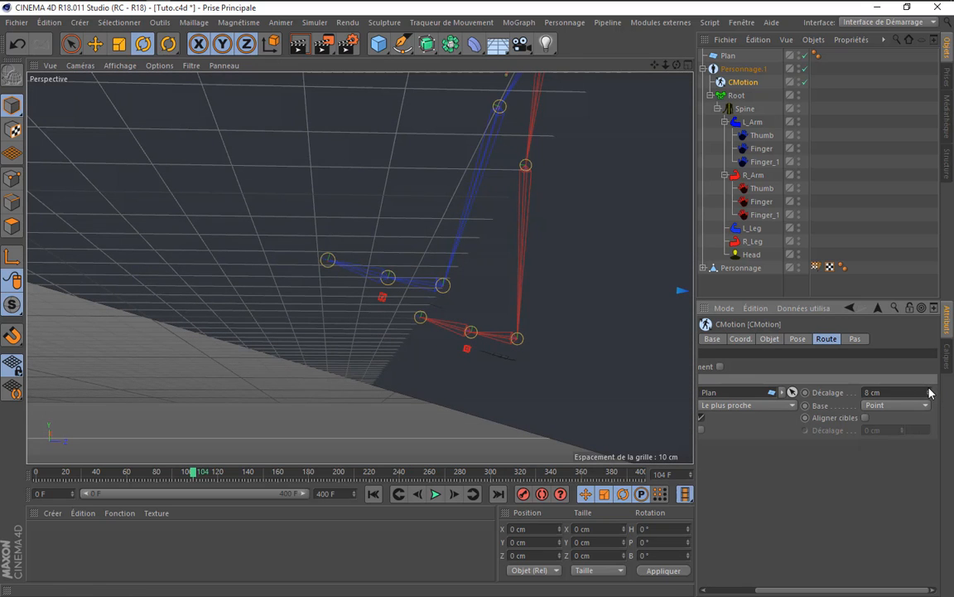
left_click(929, 390)
left_click_drag(676, 65, 585, 67)
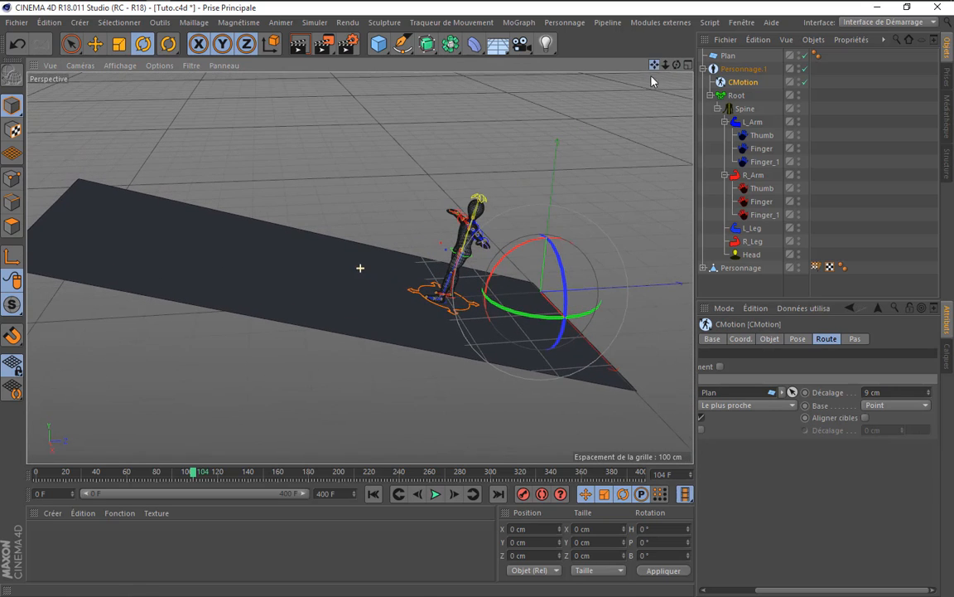
- Replay the slope-aligned walk from the first frame, pause it, and inspect the character on the plane
left_click(374, 493)
left_click(436, 496)
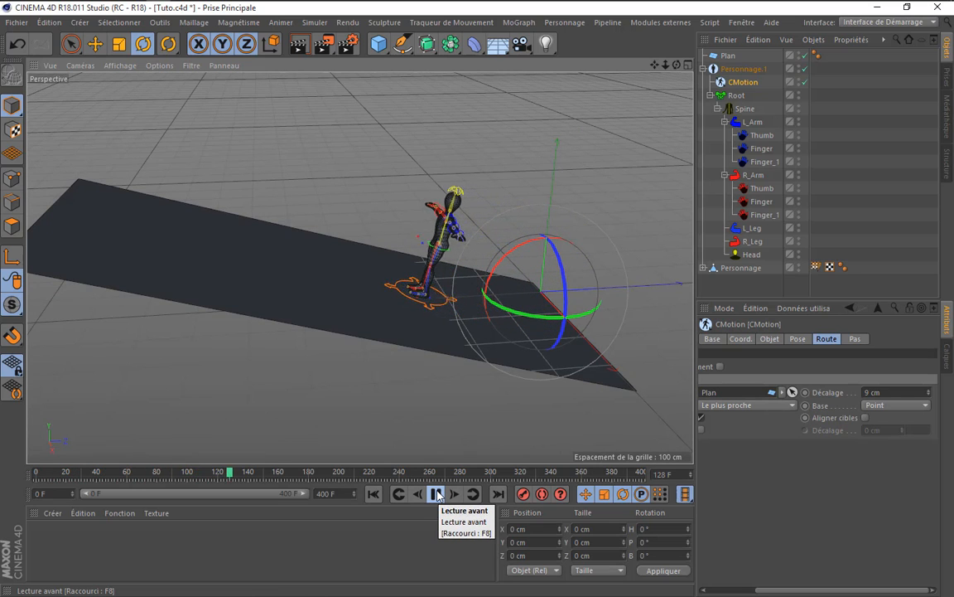
left_click(437, 495)
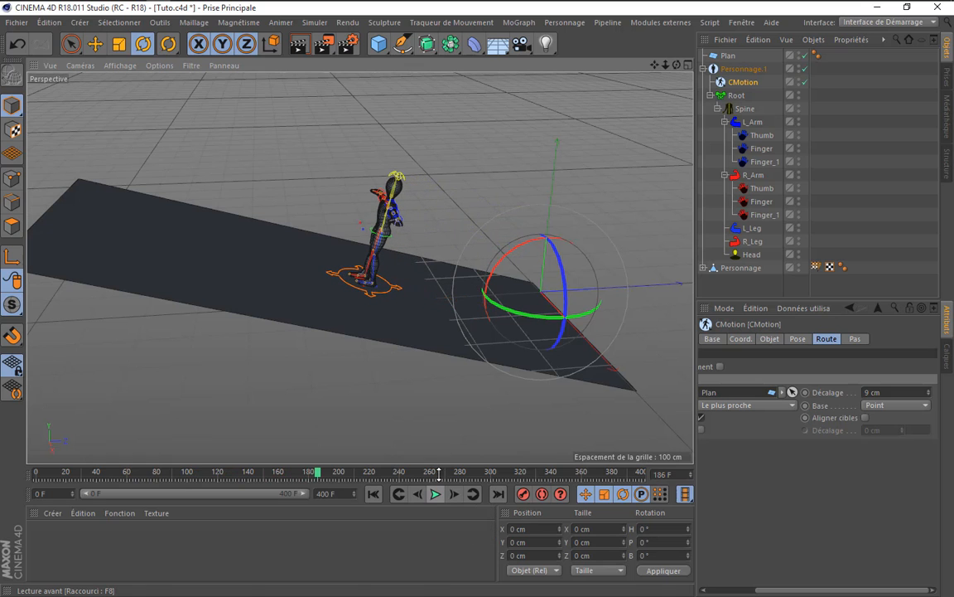
mouse_move(676, 66)
left_mouse_down()
mouse_move(672, 51)
mouse_move(676, 71)
left_mouse_up()
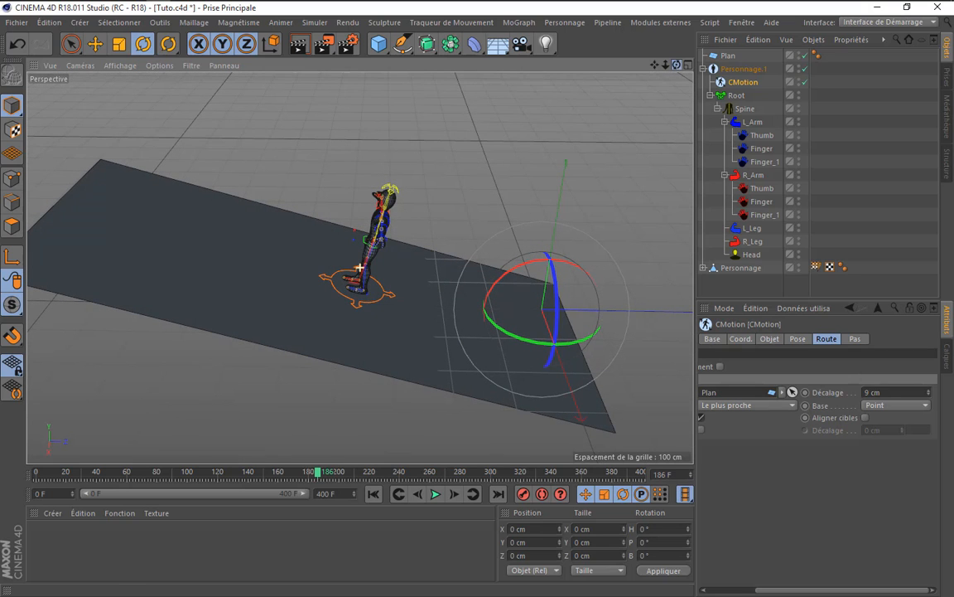
- Delete the sloped plane and add a Terrain object to the scene in its place
left_click(718, 55)
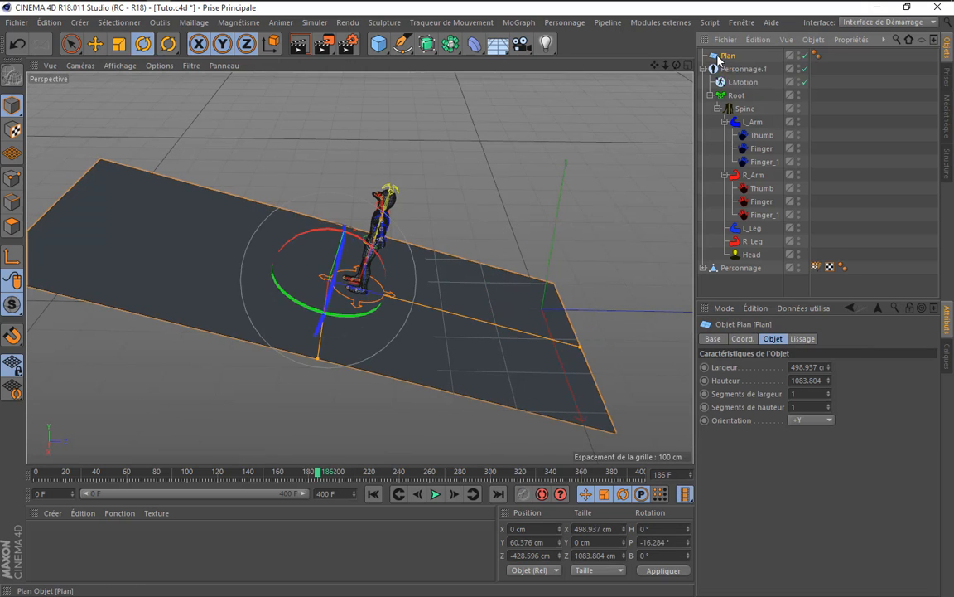
key("Delete")
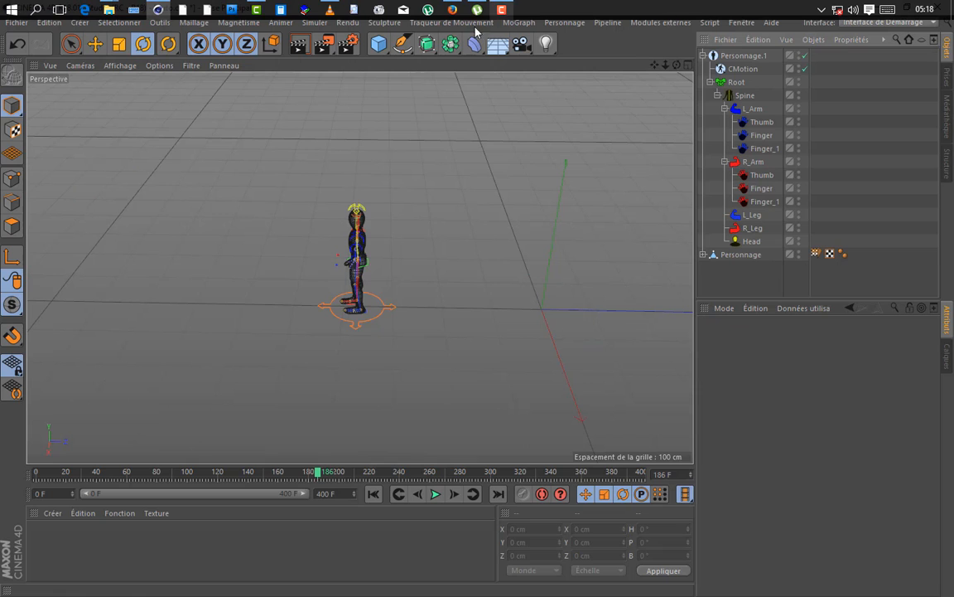
left_click(500, 50)
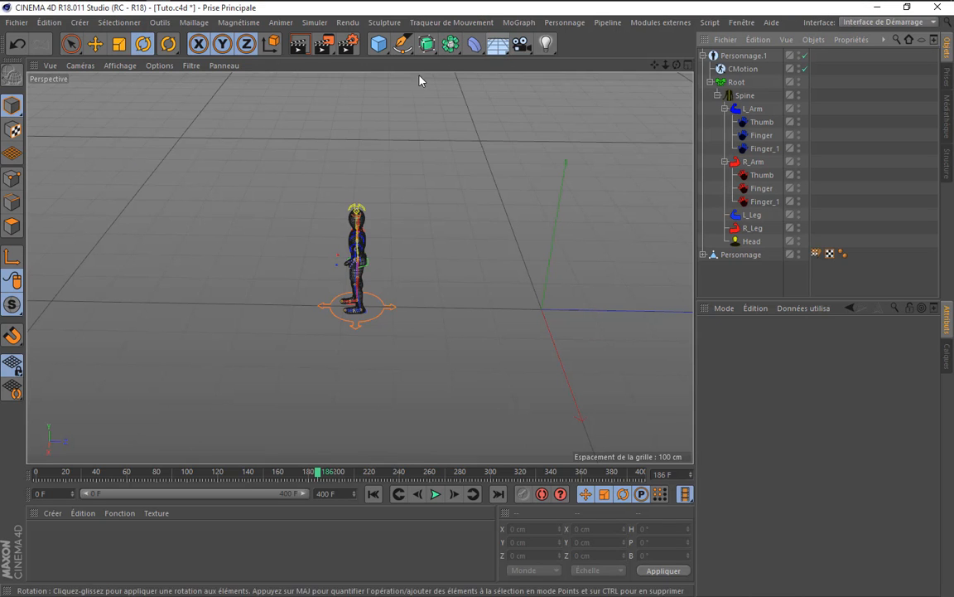
left_click(384, 44)
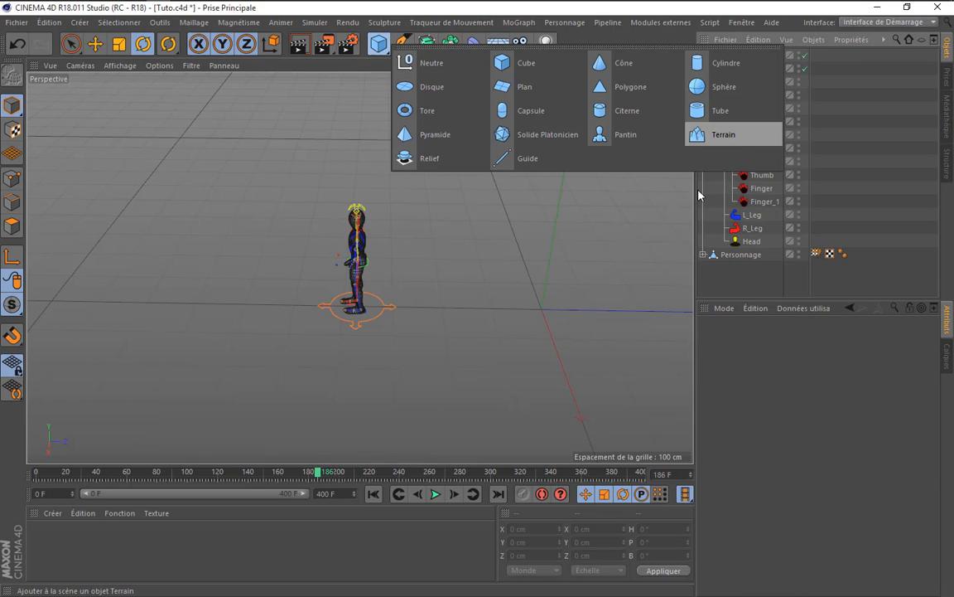
left_click(720, 134)
- Return to the first frame and stretch the terrain to about 723 cm wide and 1737 cm long
left_click(95, 44)
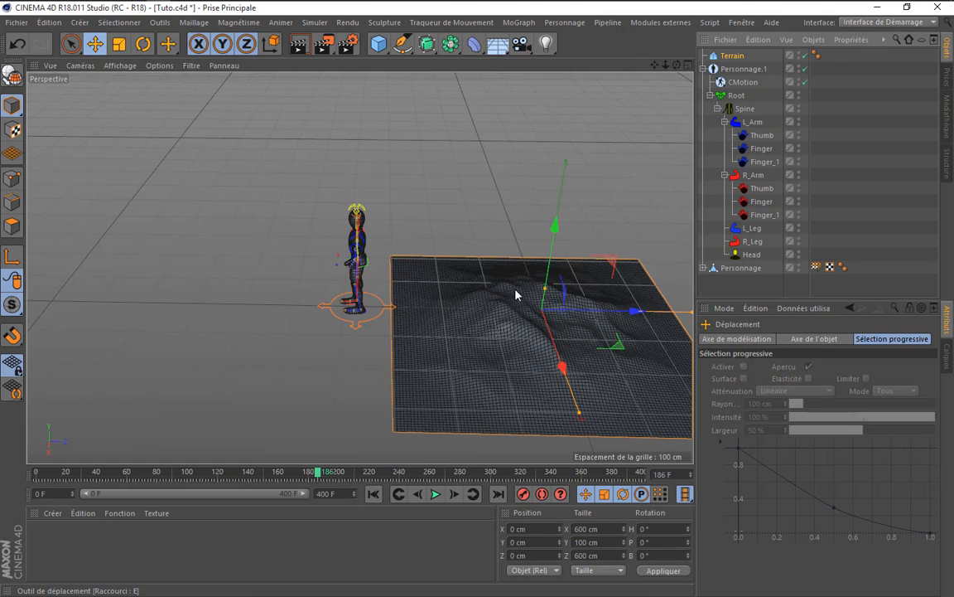
left_click_drag(639, 307, 918, 316)
left_click(374, 493)
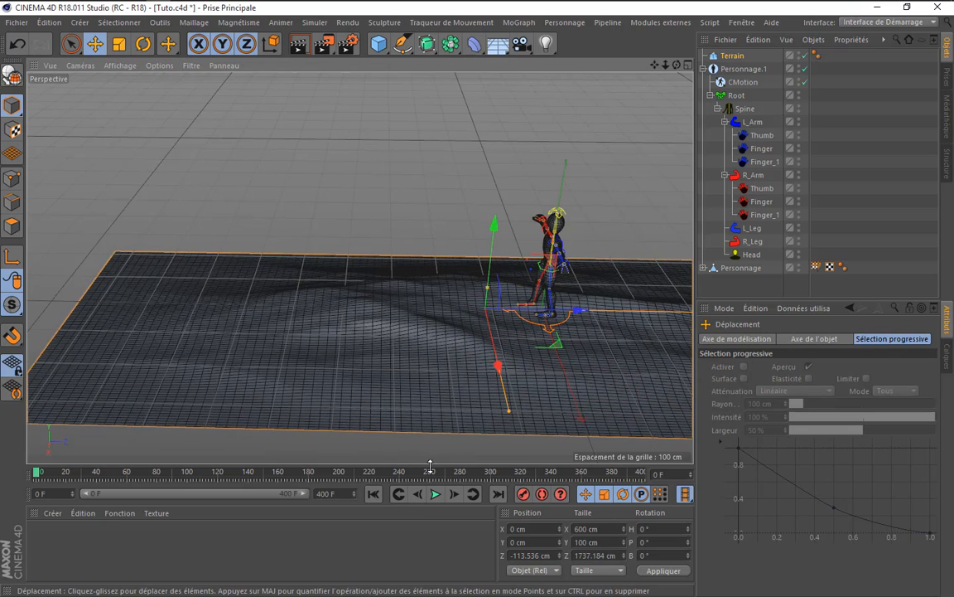
left_click_drag(509, 411, 515, 437)
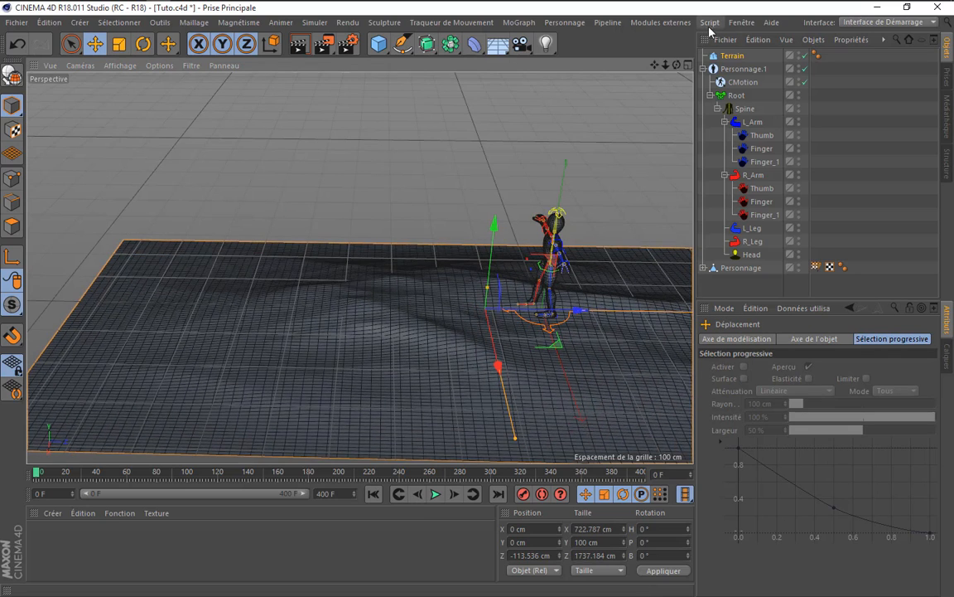
- Position the terrain under the character's feet at about X -24 cm, Y 20 cm and Z -426 cm
left_click_drag(653, 73, 676, 39)
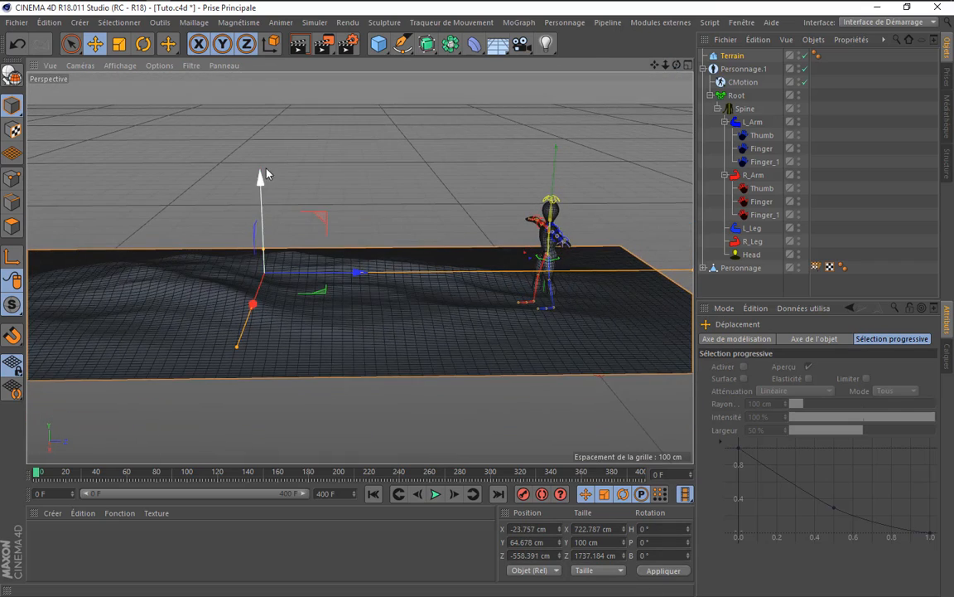
mouse_move(265, 174)
left_mouse_down()
mouse_move(248, 283)
mouse_move(259, 188)
left_mouse_up()
left_click_drag(362, 284, 495, 304)
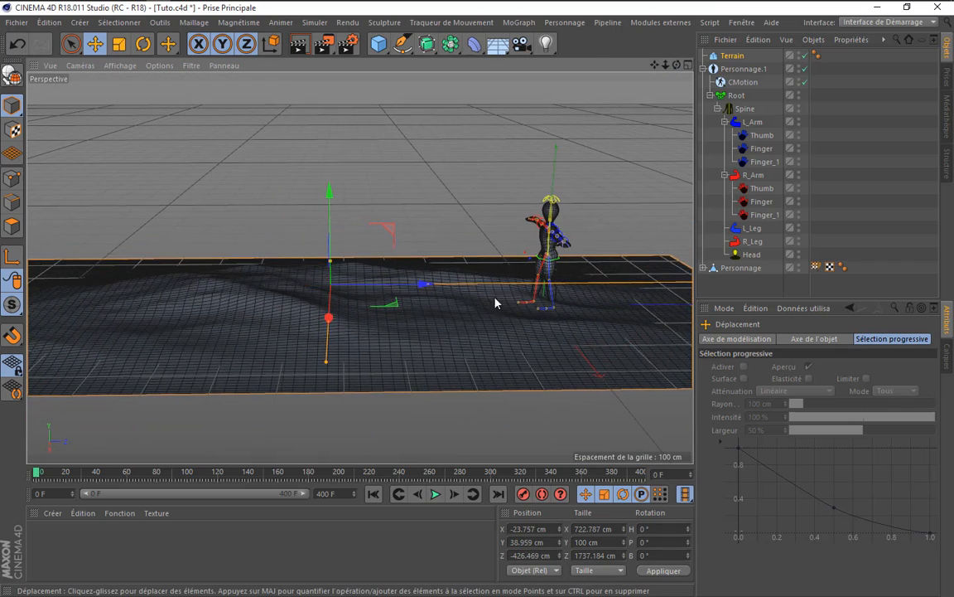
scroll(558, 284, "up", 4)
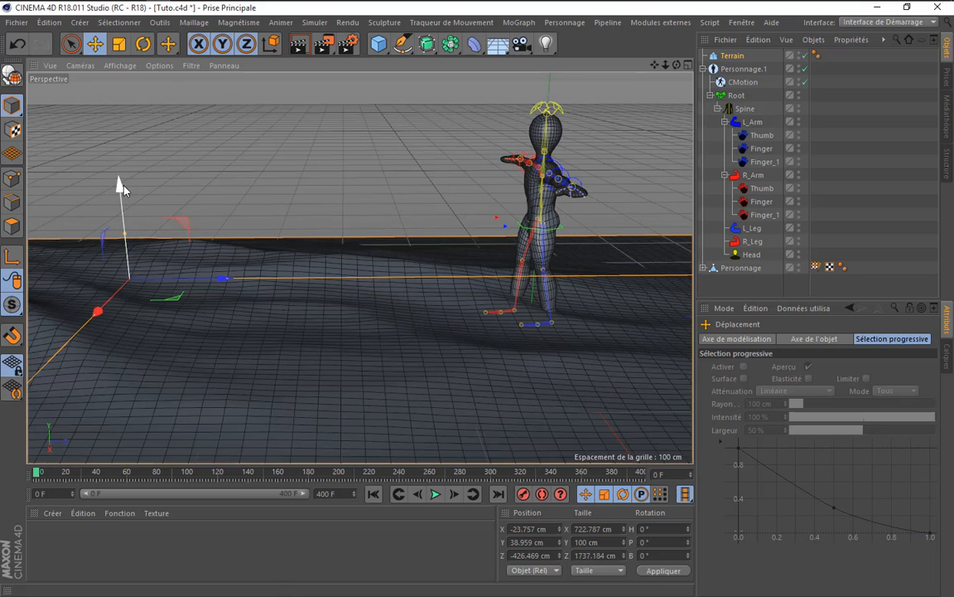
left_click_drag(121, 184, 122, 201)
left_click_drag(678, 66, 678, 65)
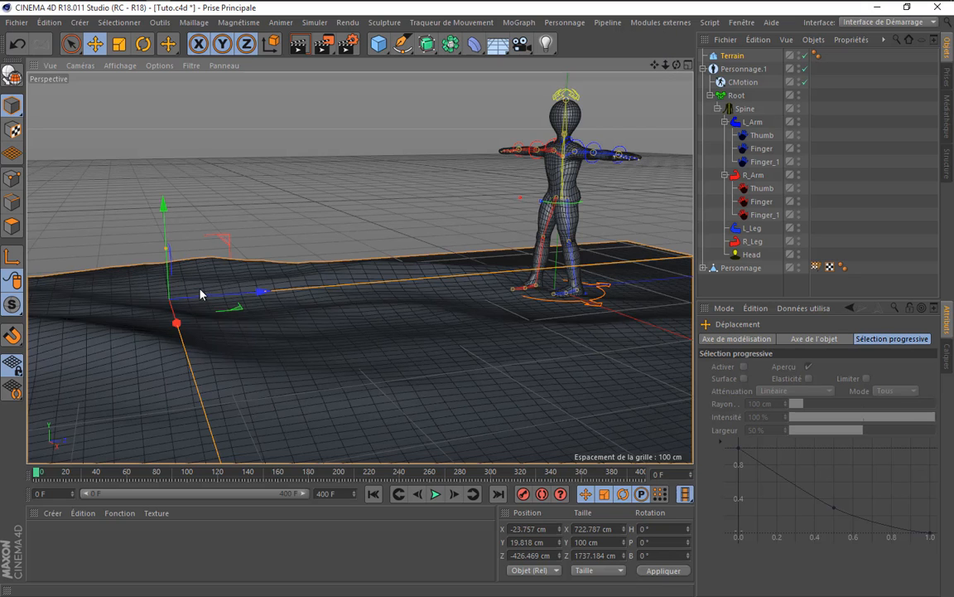
- Widen the terrain to about 912 cm and frame the character's feet on its surface
scroll(179, 258, "down", 3)
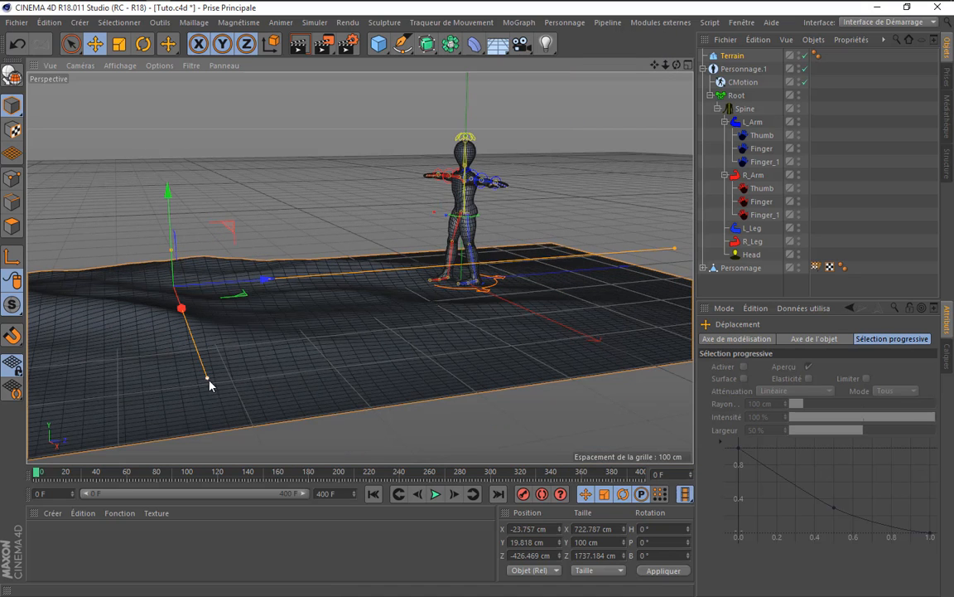
left_click_drag(208, 379, 216, 430)
scroll(414, 293, "up", 3)
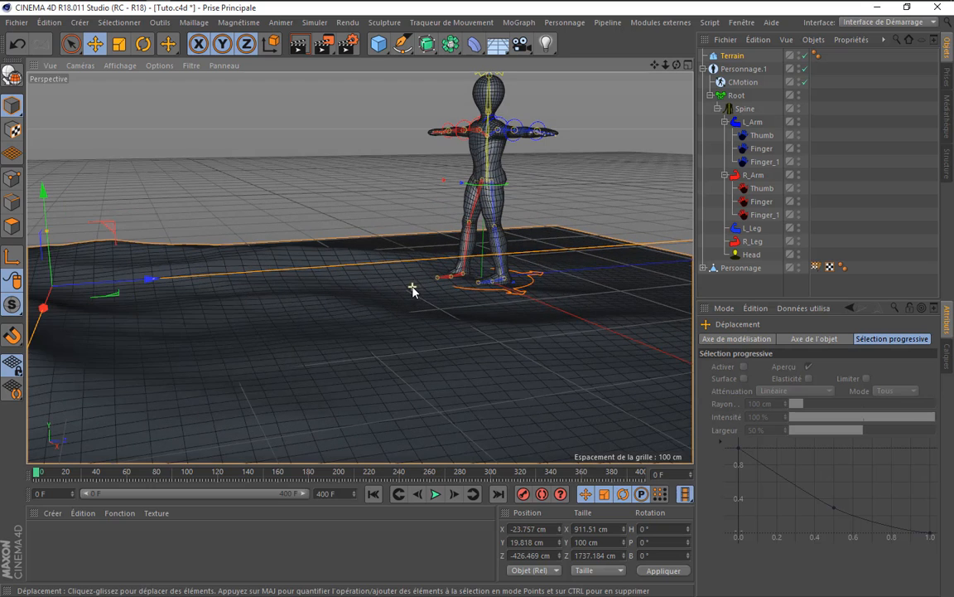
left_click_drag(657, 62, 667, 87)
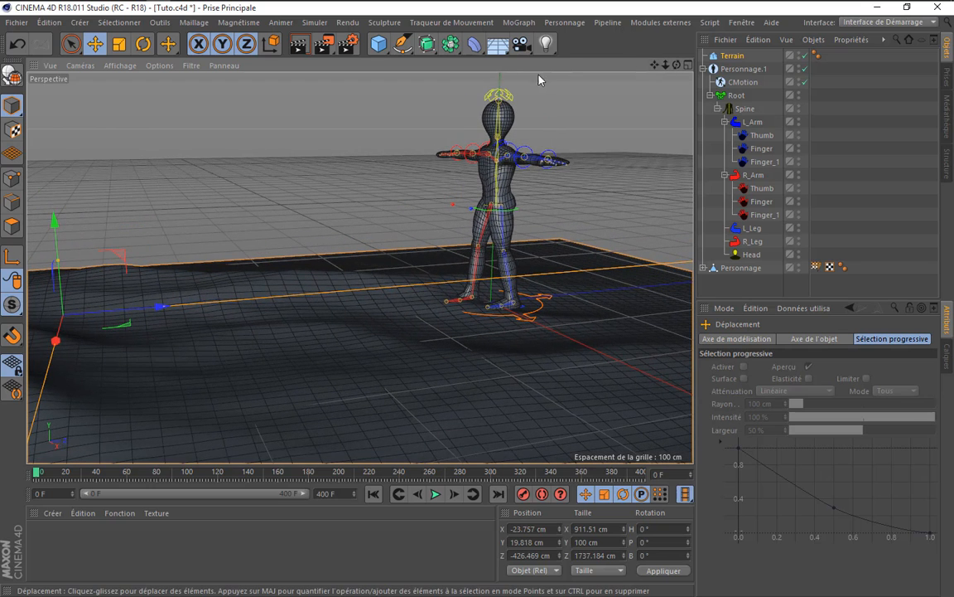
- Add a Collision deformer and make it a child of the Terrain object
left_click(477, 44)
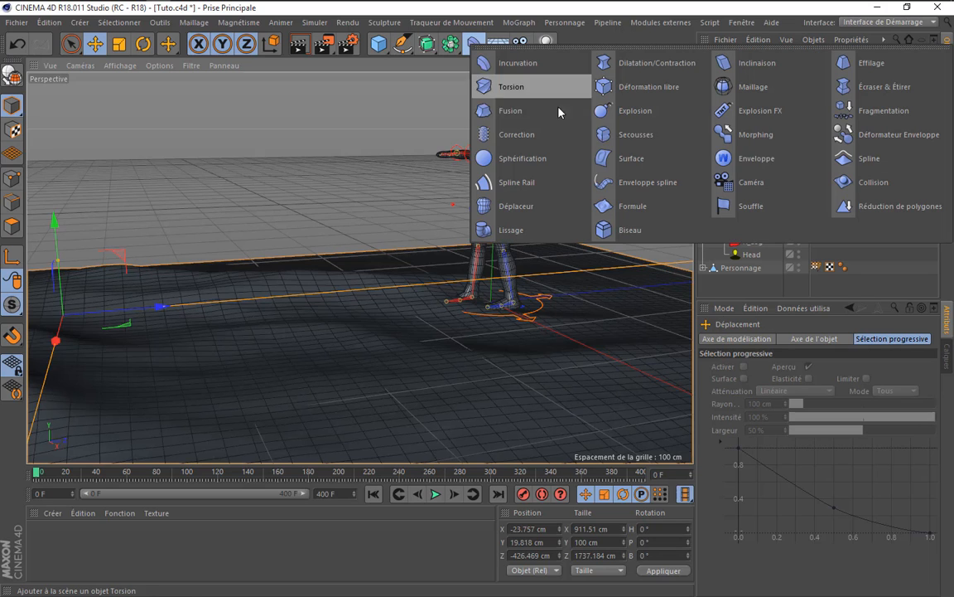
left_click(880, 186)
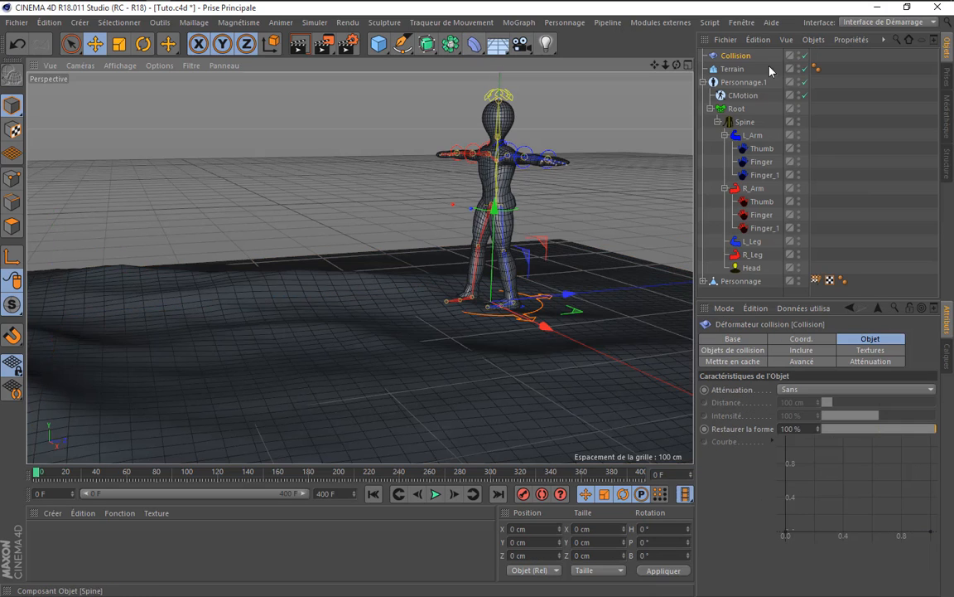
left_click_drag(749, 57, 736, 73)
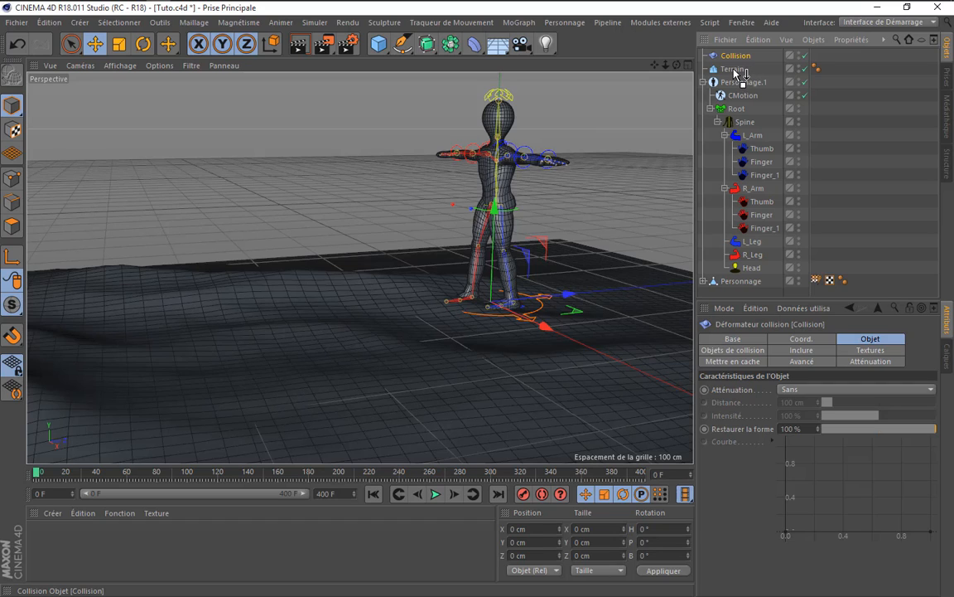
left_click_drag(736, 73, 735, 72)
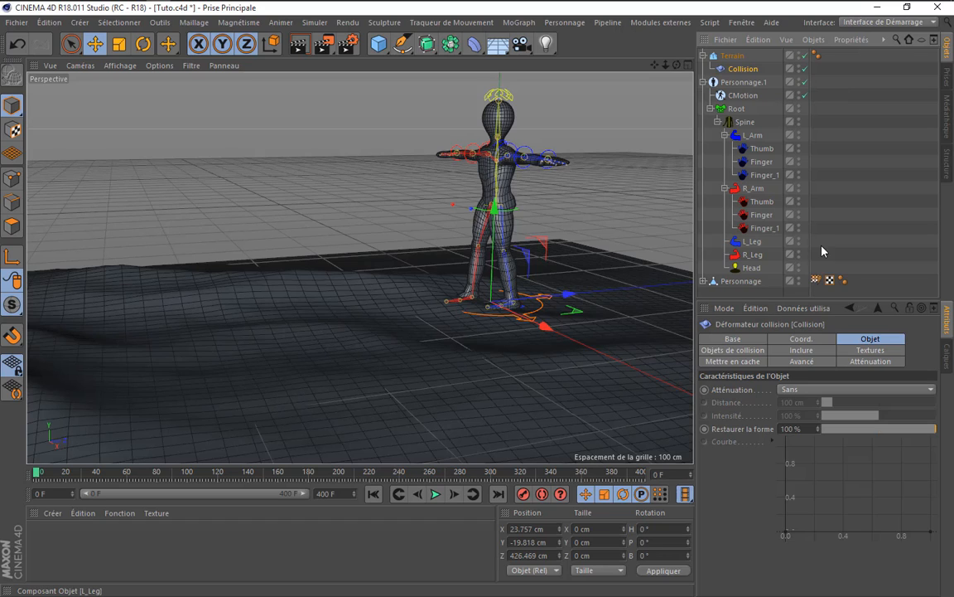
- Add the Personnage mesh to the Collision deformer's collision objects and test the walk across the terrain
left_click(721, 351)
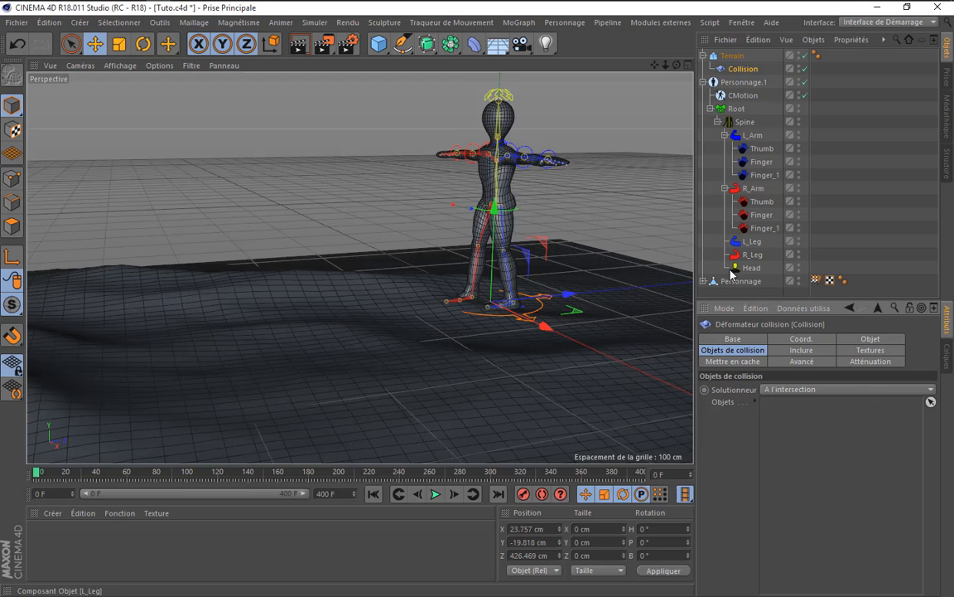
left_click_drag(739, 280, 816, 411)
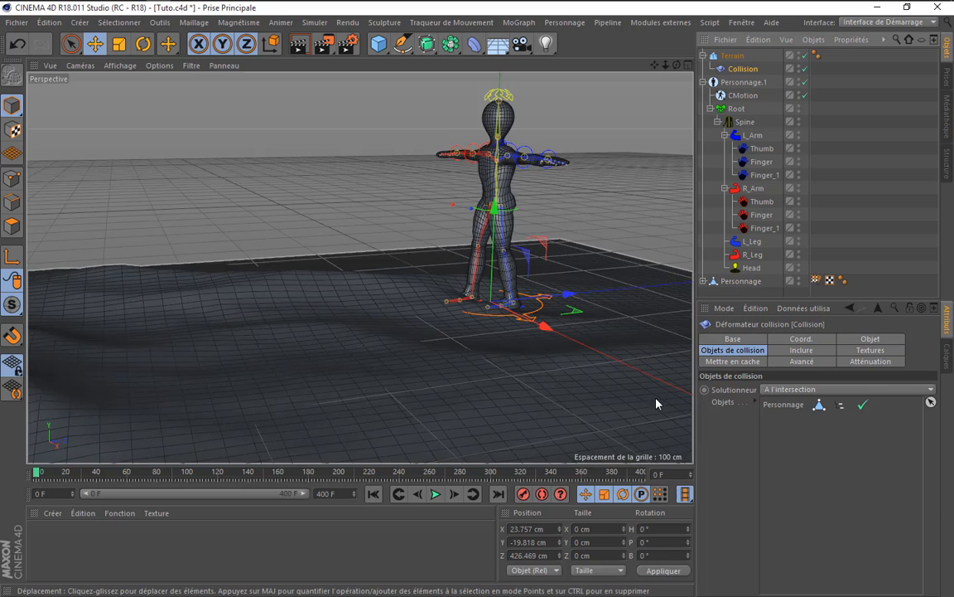
left_click(431, 494)
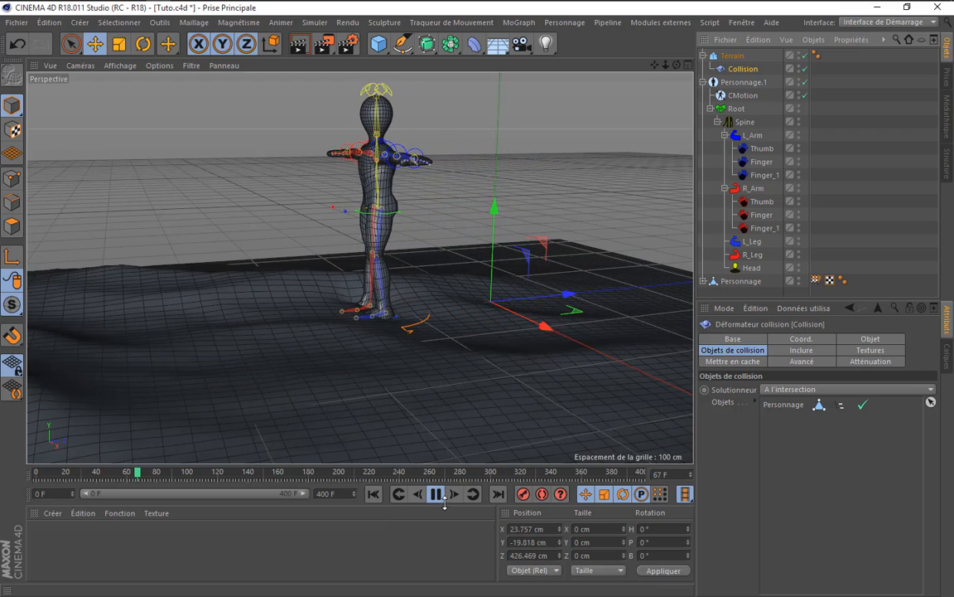
left_click(437, 495)
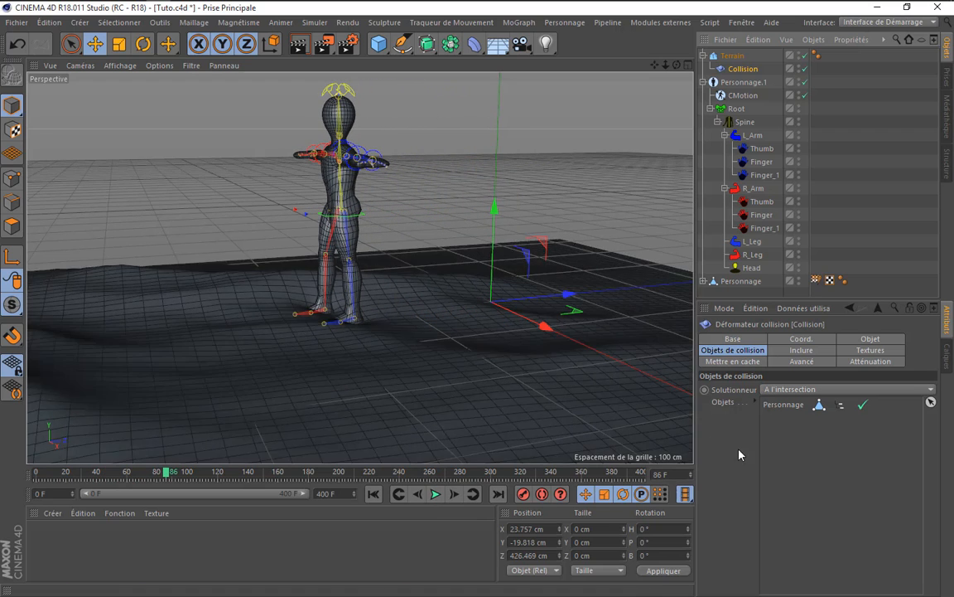
- Set the Collision deformer's solver to A l'extérieur and replay the walk from the first frame
left_click(779, 391)
left_click(779, 425)
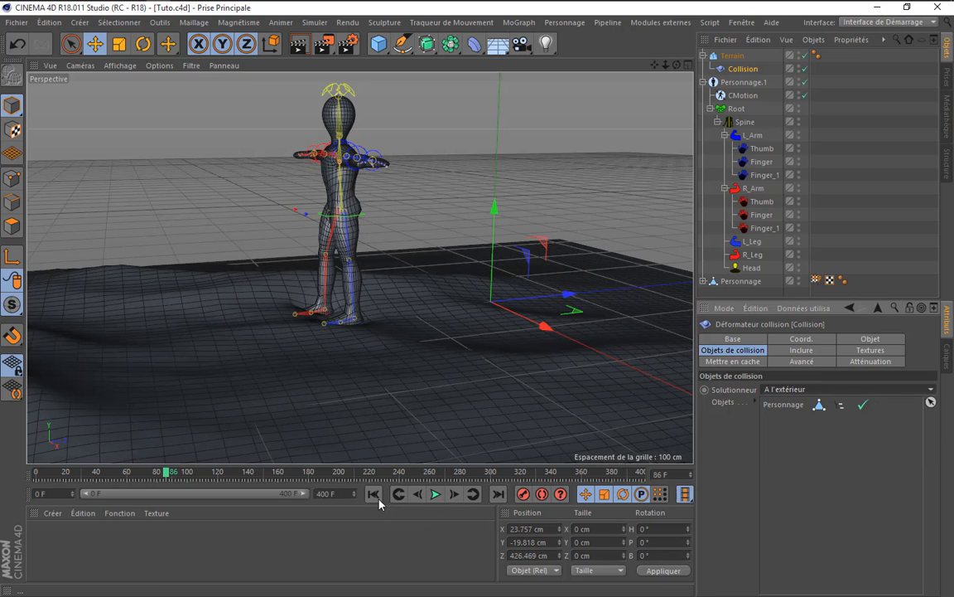
key("shift+f")
left_click(436, 494)
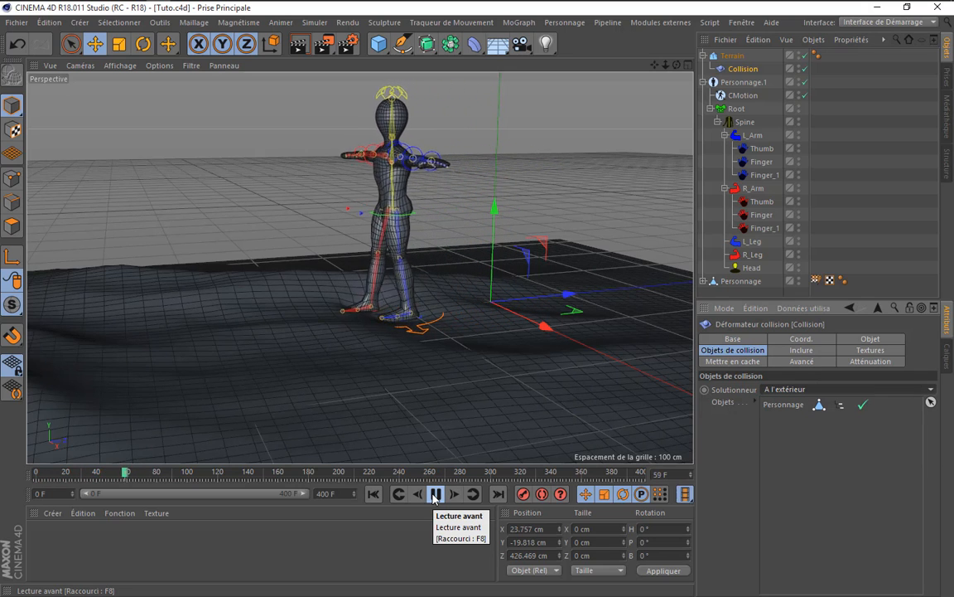
left_click(435, 494)
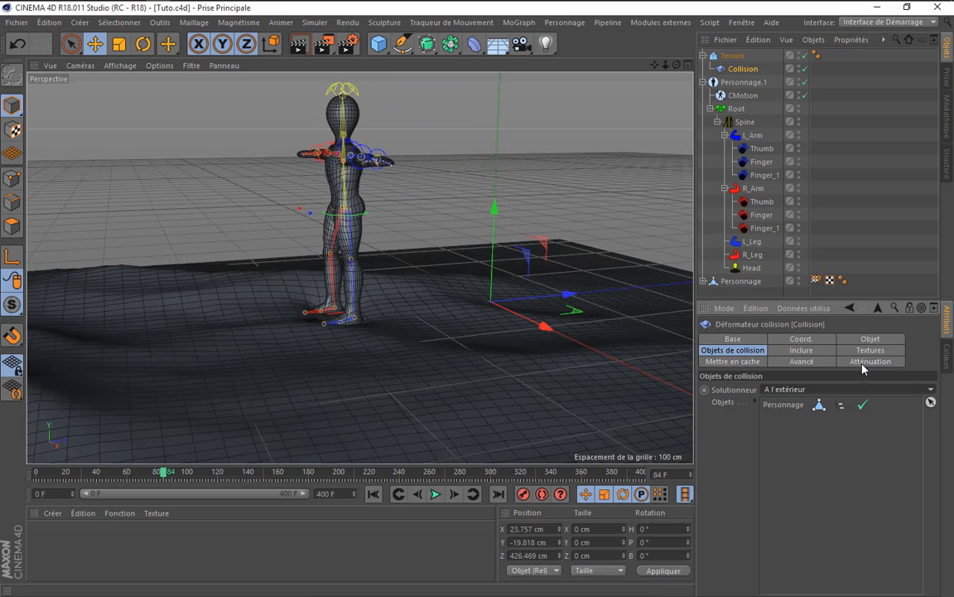
- Set the Collision deformer's attenuation to Distance and its shape restoration (Restaurer la forme) to 0 %
left_click(880, 339)
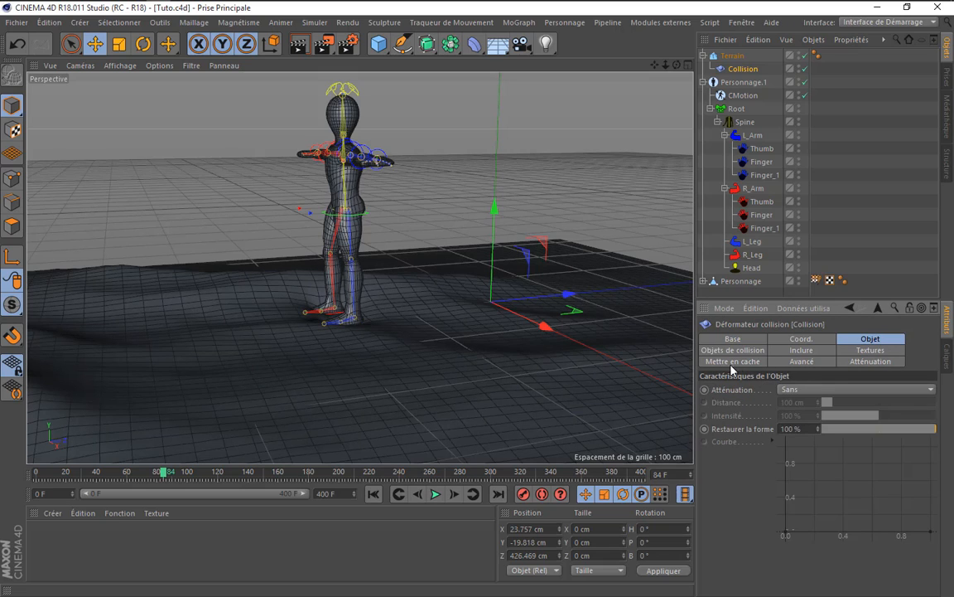
left_click(800, 390)
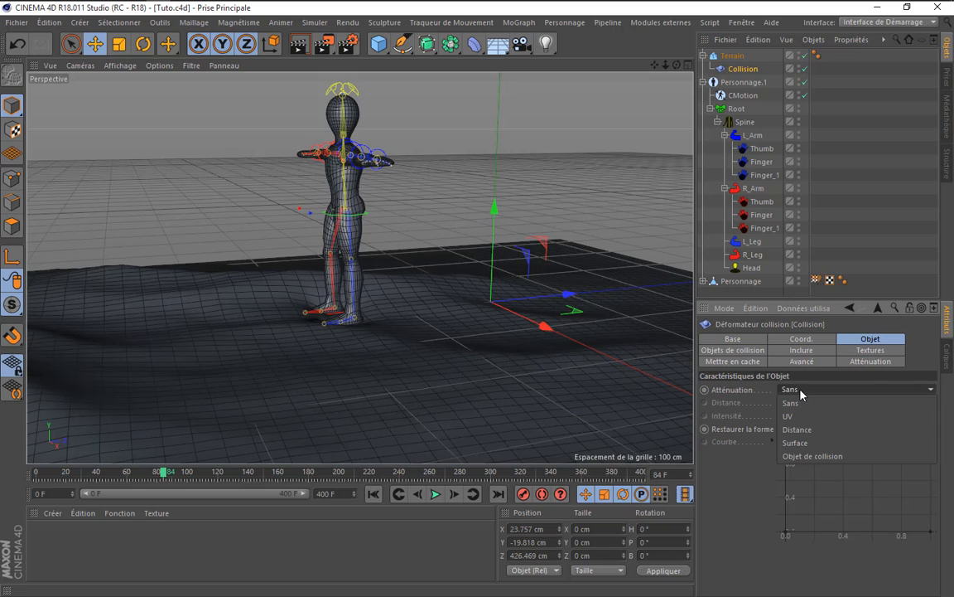
left_click(833, 431)
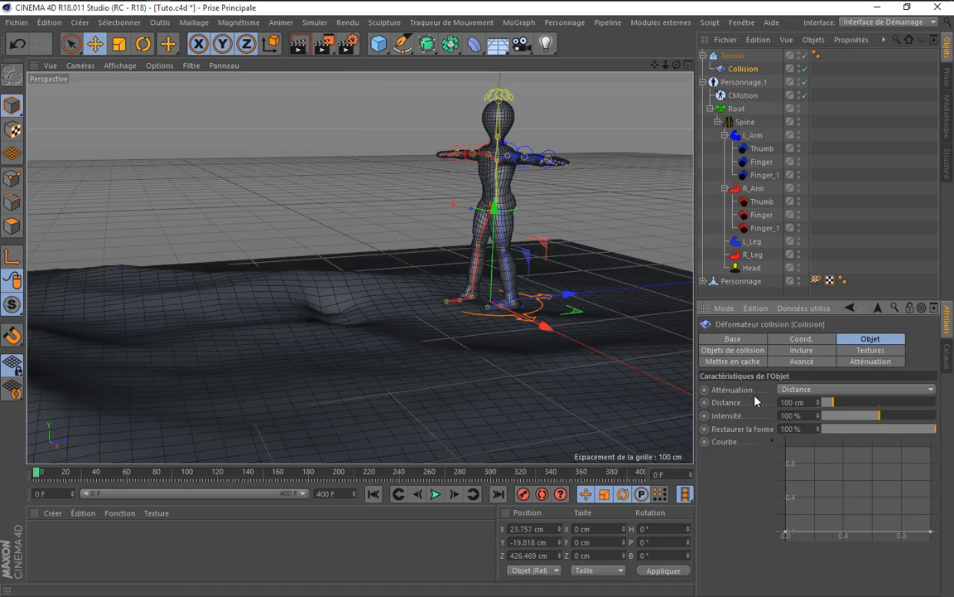
left_click_drag(912, 431, 890, 434)
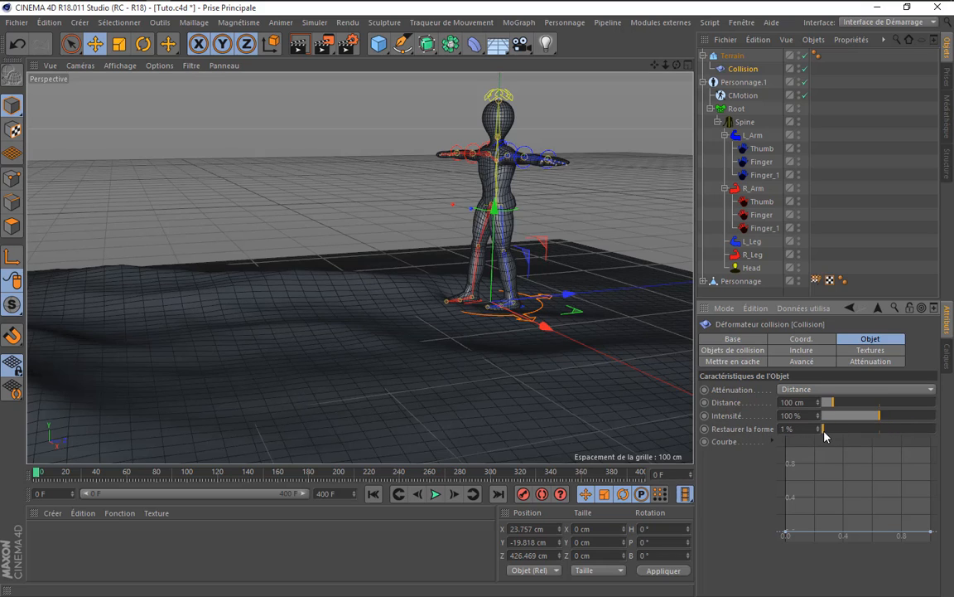
- Play the walk over the terrain, pause it, and examine how the feet deform the ground
left_click(435, 493)
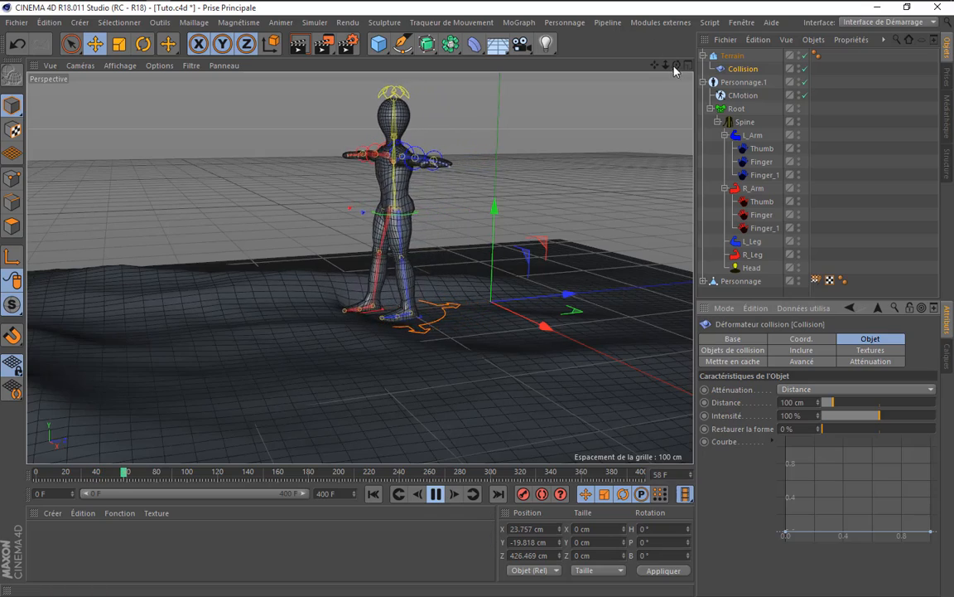
mouse_move(677, 66)
left_mouse_down()
mouse_move(648, 99)
mouse_move(676, 66)
left_mouse_up()
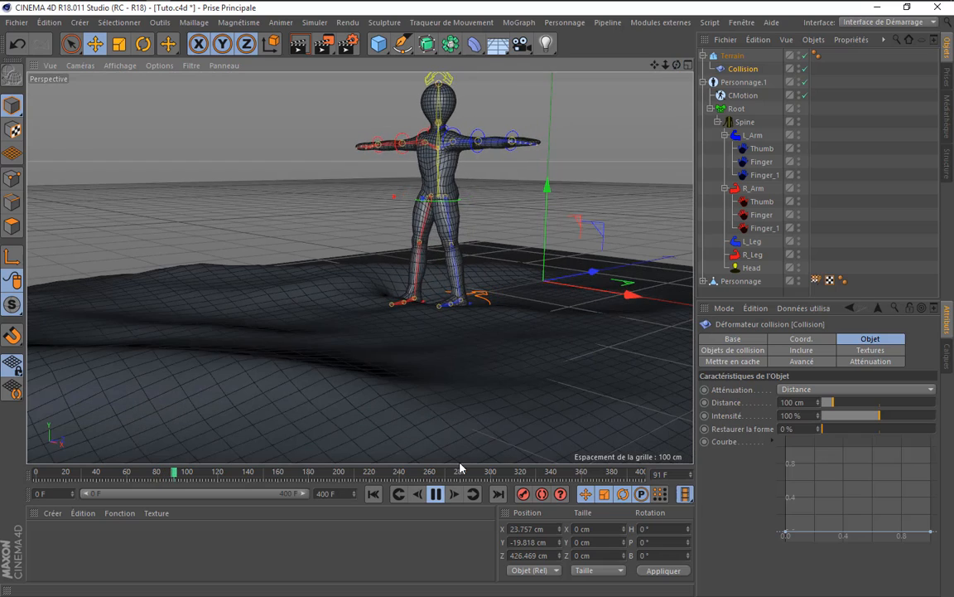
left_click(436, 496)
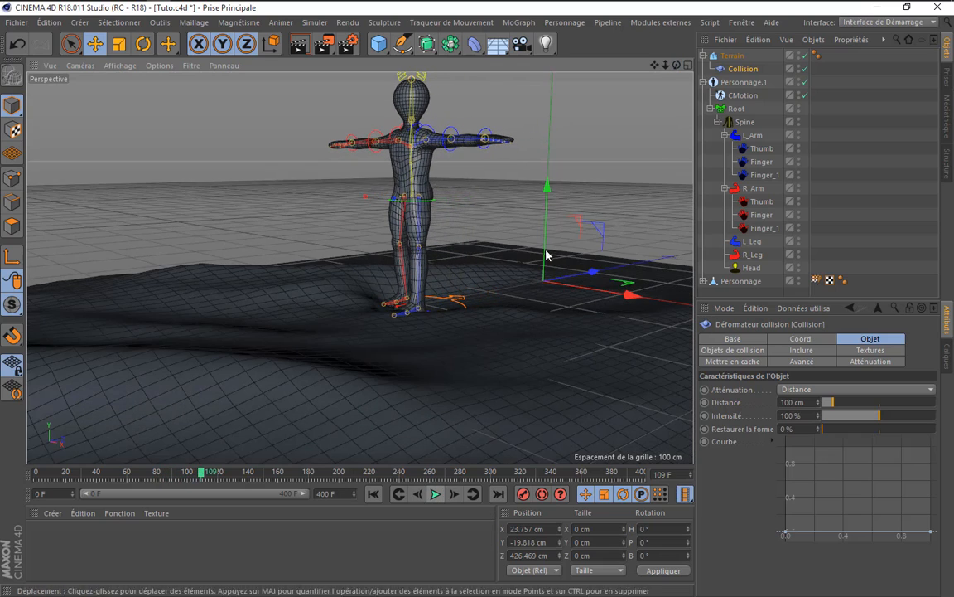
left_click_drag(677, 65, 654, 66)
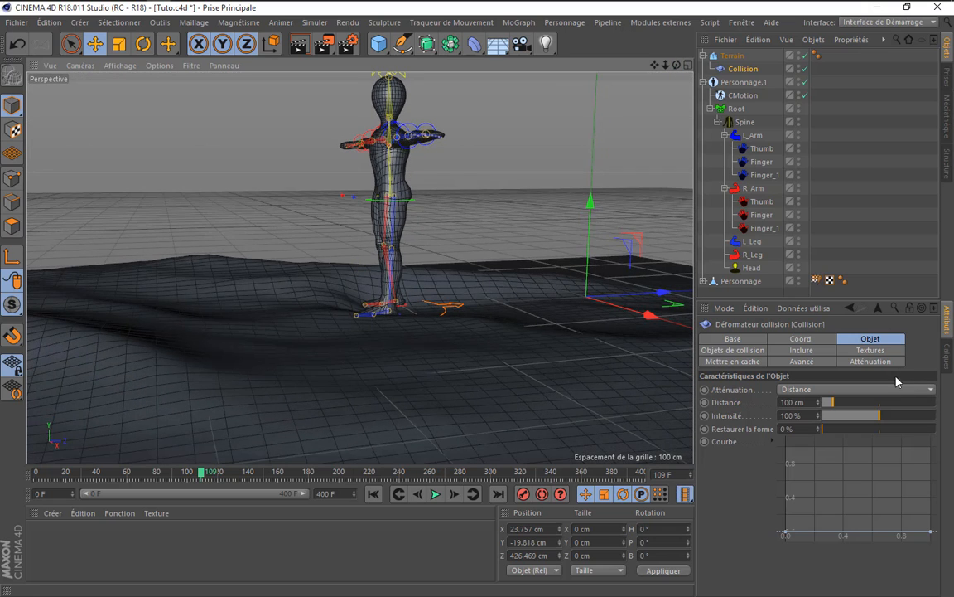
- Set the Collision deformer's Intensité to 200 % and attenuation Influence to 34 %, and lower its Souplesse
left_click_drag(925, 415, 841, 416)
left_click(871, 361)
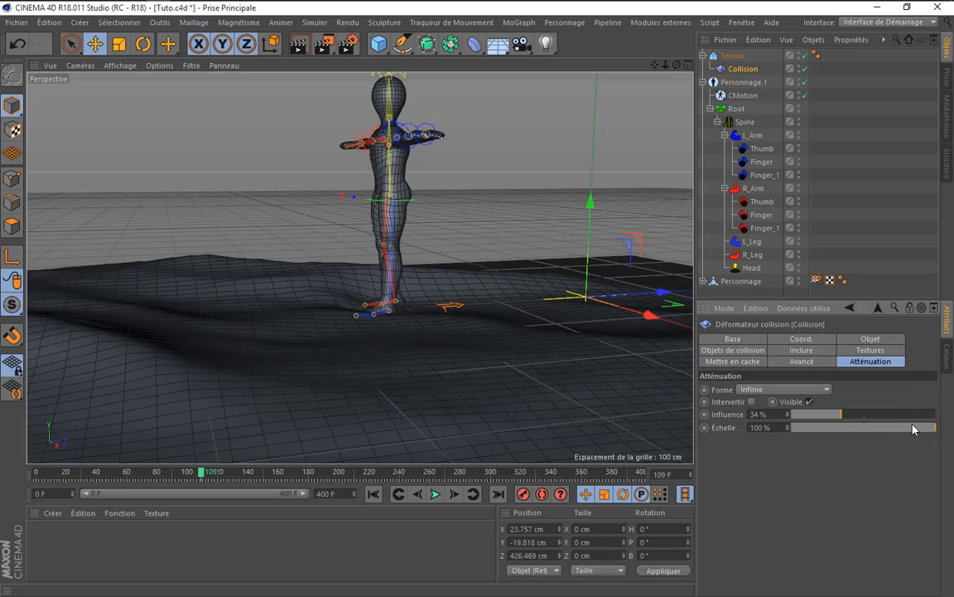
left_click(812, 364)
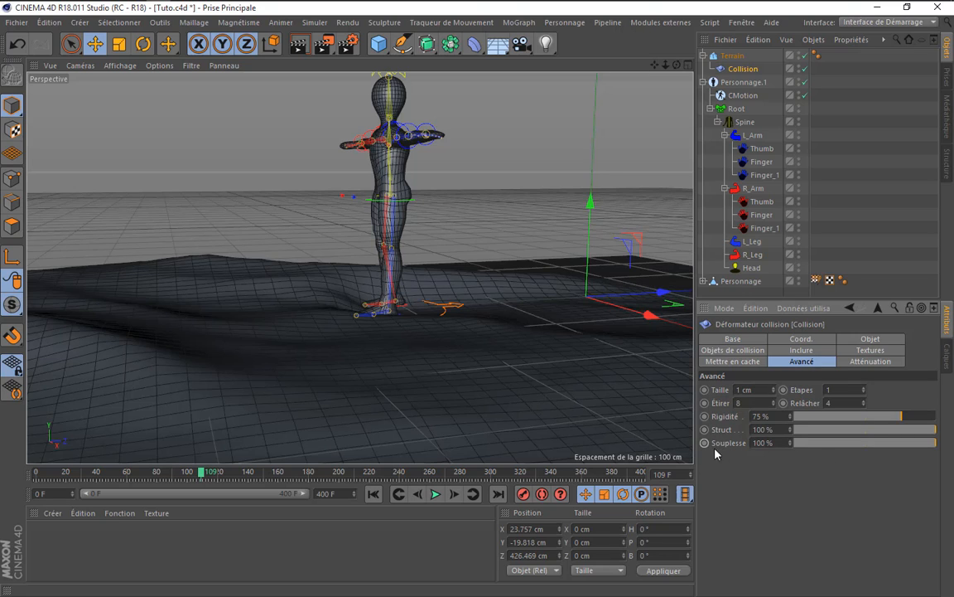
left_click_drag(919, 446, 883, 448)
left_click(733, 361)
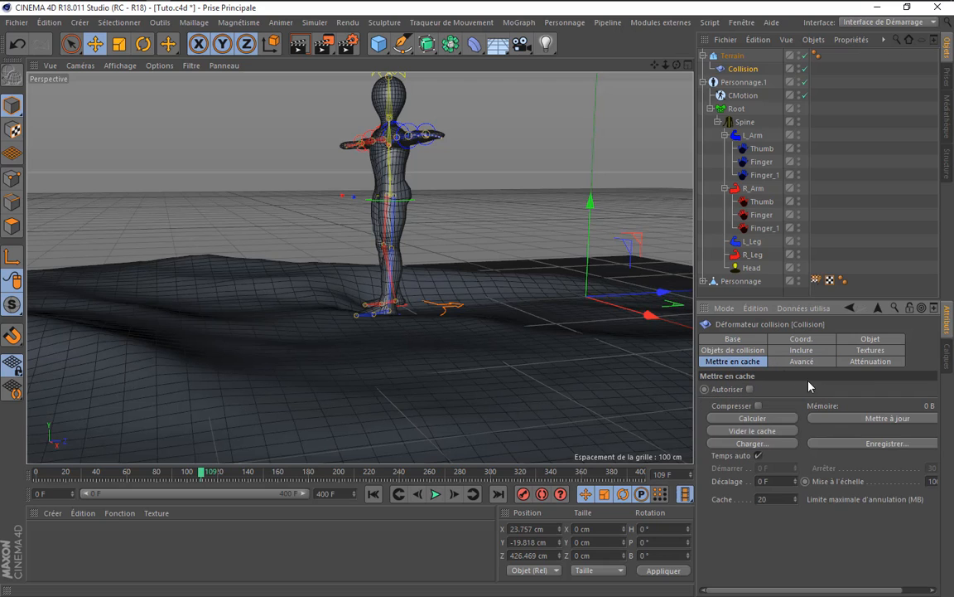
left_click(733, 350)
left_click(801, 338)
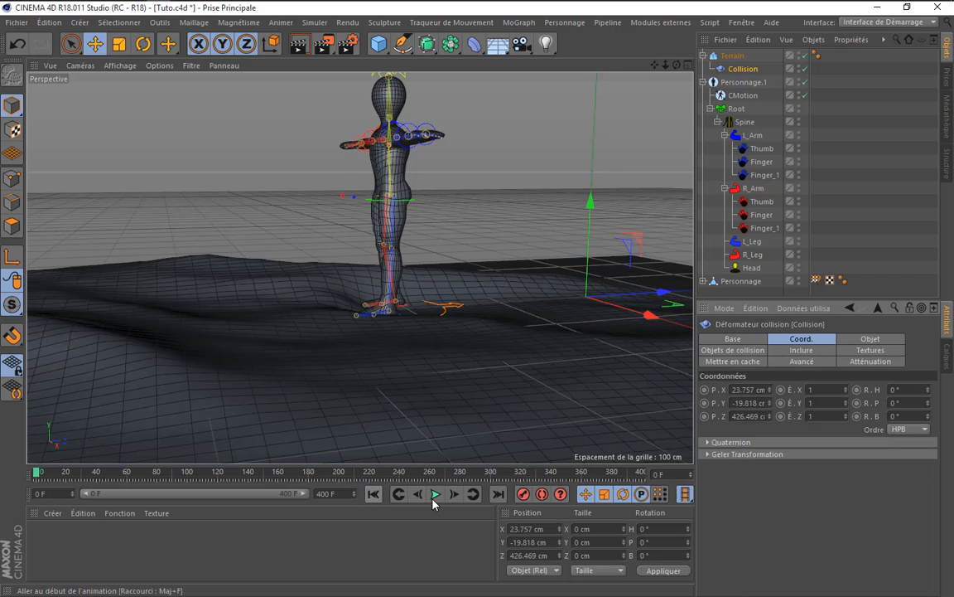
- Replay the walk from the first frame, pause it, and examine the ground around the character's feet
left_click(435, 494)
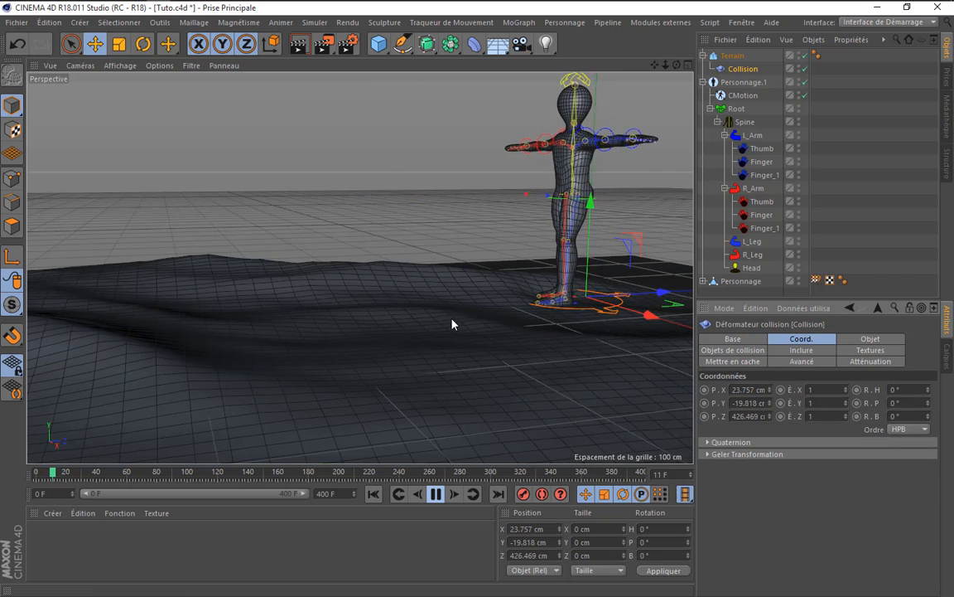
left_click_drag(677, 64, 664, 251)
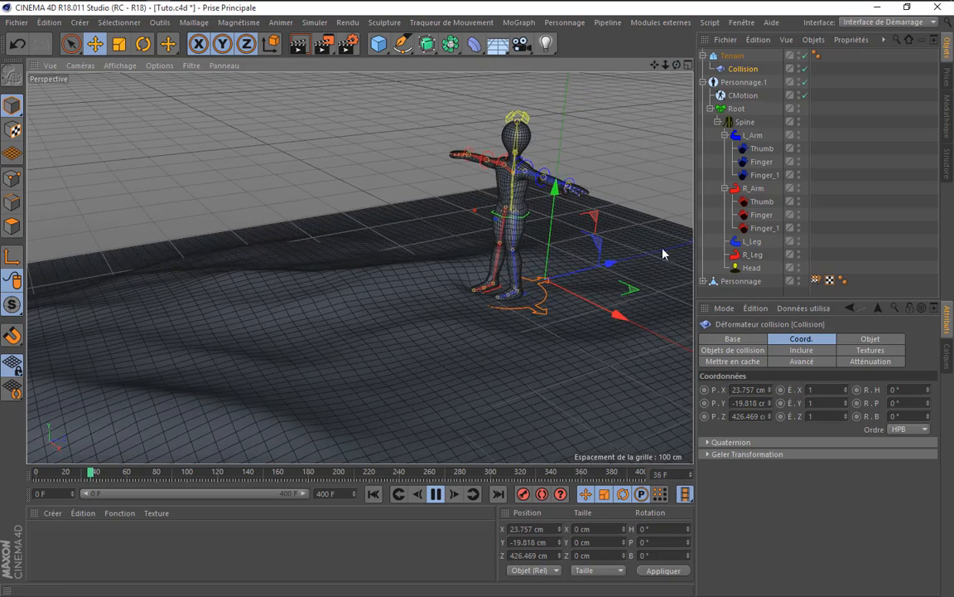
left_click(435, 494)
scroll(417, 254, "up", 2)
scroll(425, 250, "down", 4)
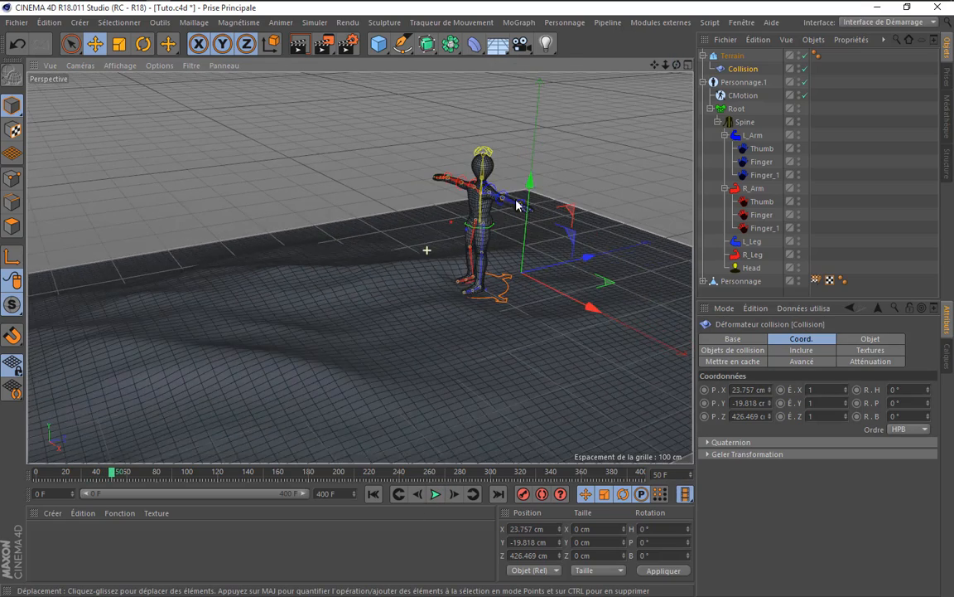
left_click_drag(676, 65, 743, 97)
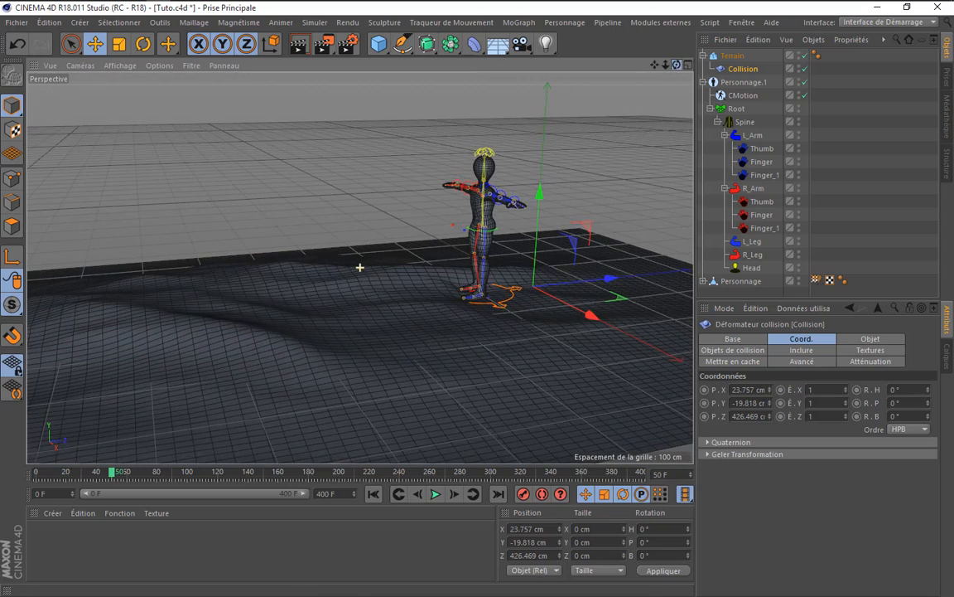
- Enable Incliner in the CMotion object's pose settings
left_click(744, 96)
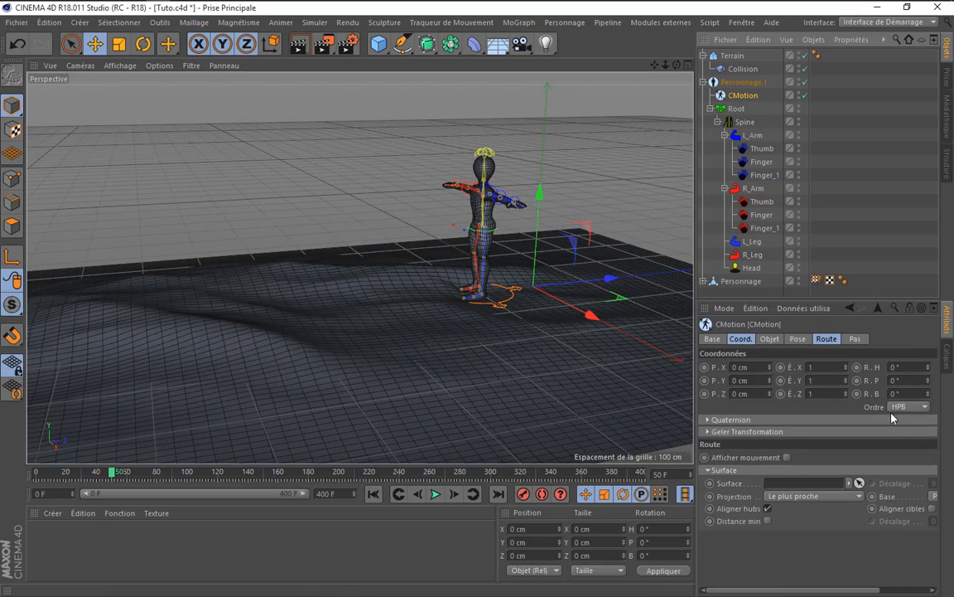
middle_click_drag(891, 417, 851, 351)
left_click(854, 340)
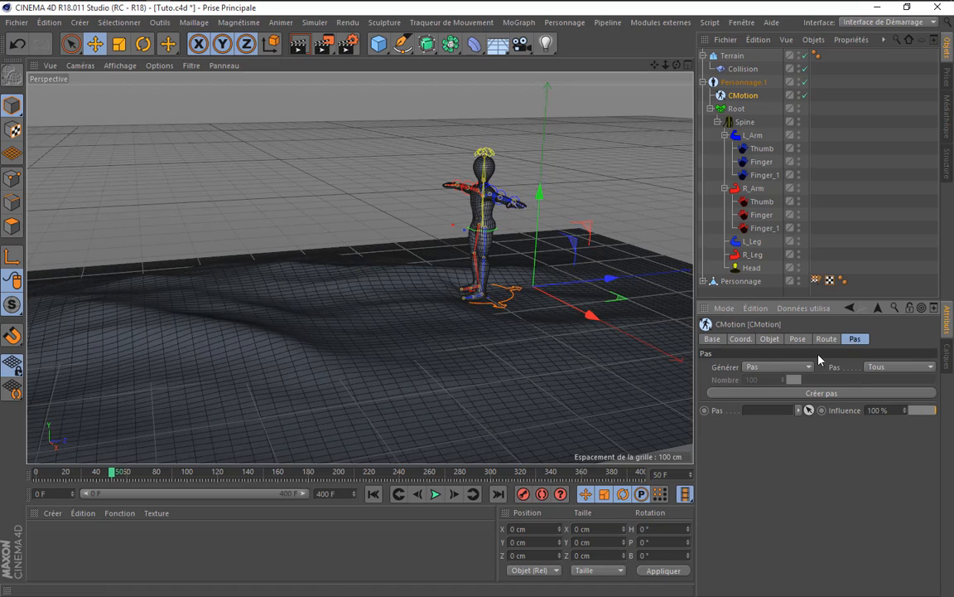
left_click(797, 340)
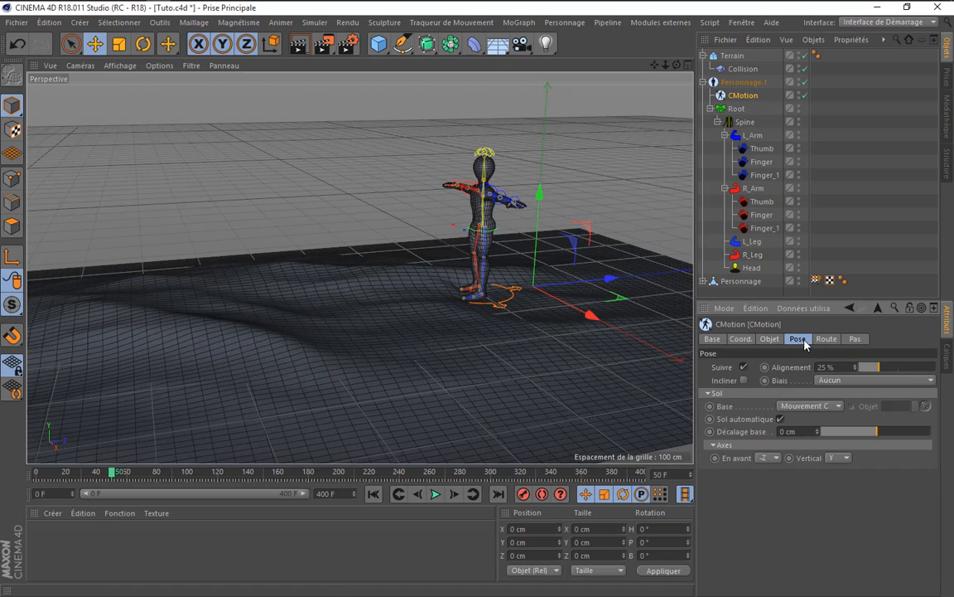
left_click(744, 381)
- Play the walk from the first frame and check the character's motion over the terrain from several angles
left_click(373, 493)
left_click(435, 493)
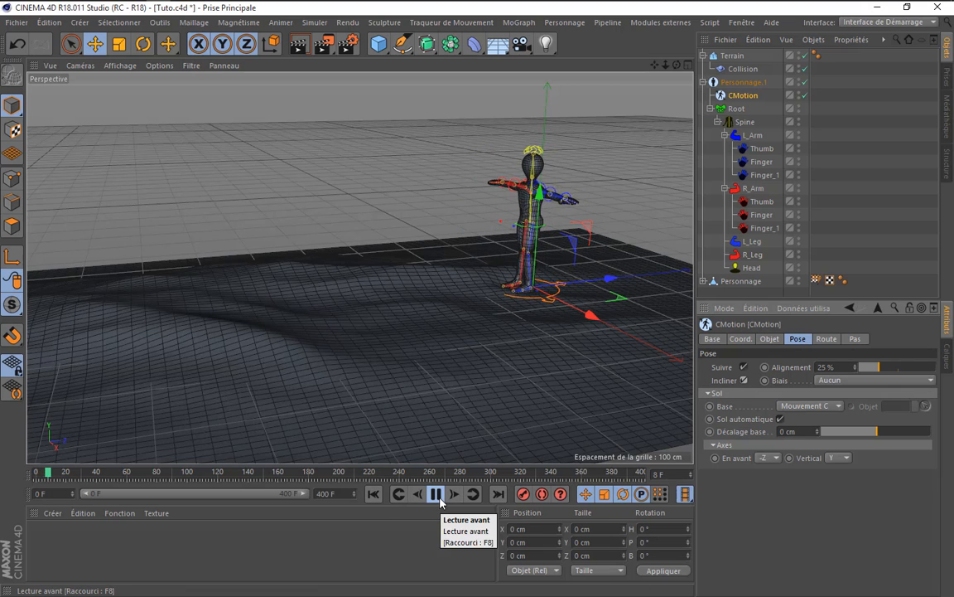
left_click_drag(637, 180, 655, 180, "alt")
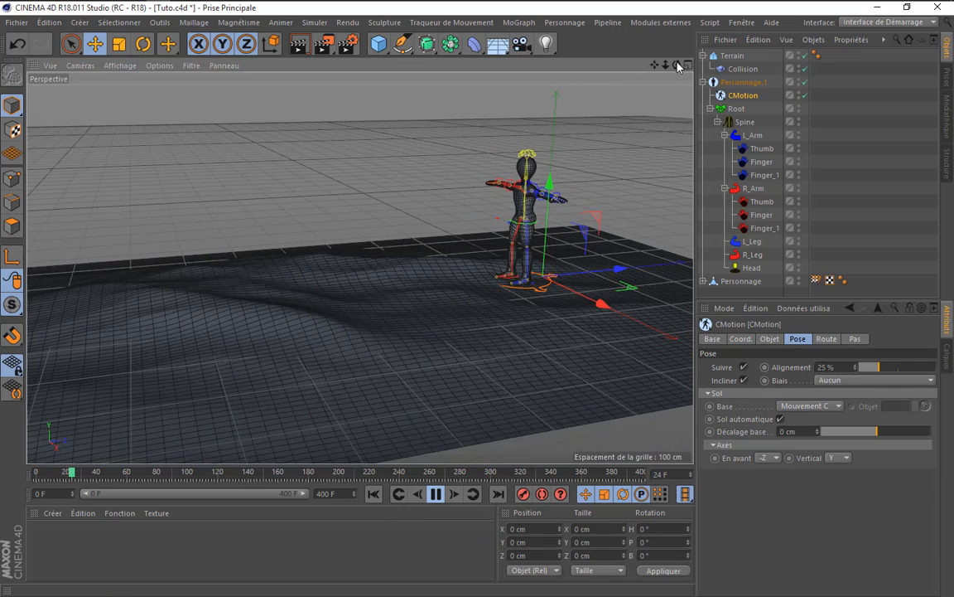
left_click_drag(677, 66, 548, 204)
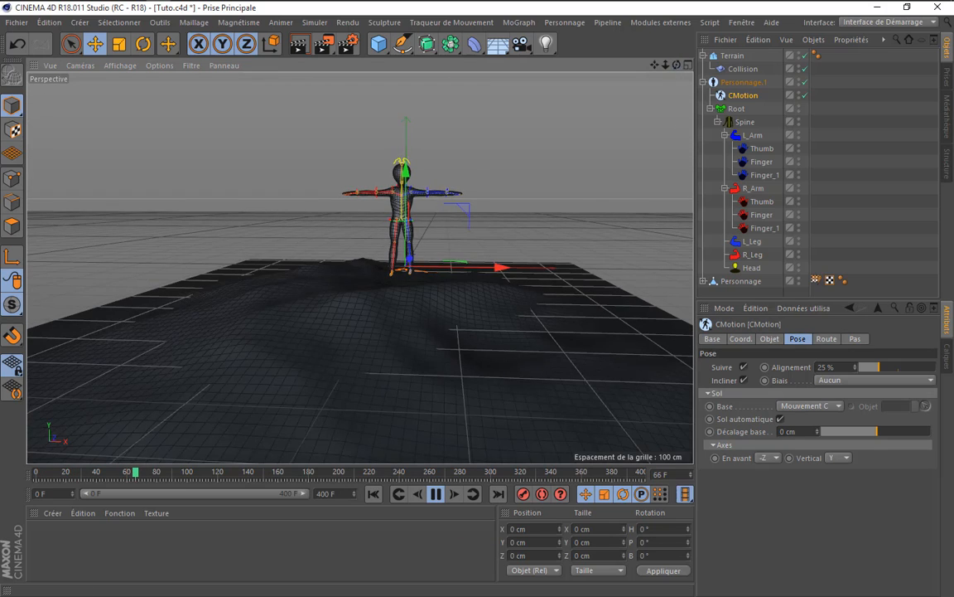
left_click_drag(677, 65, 686, 91)
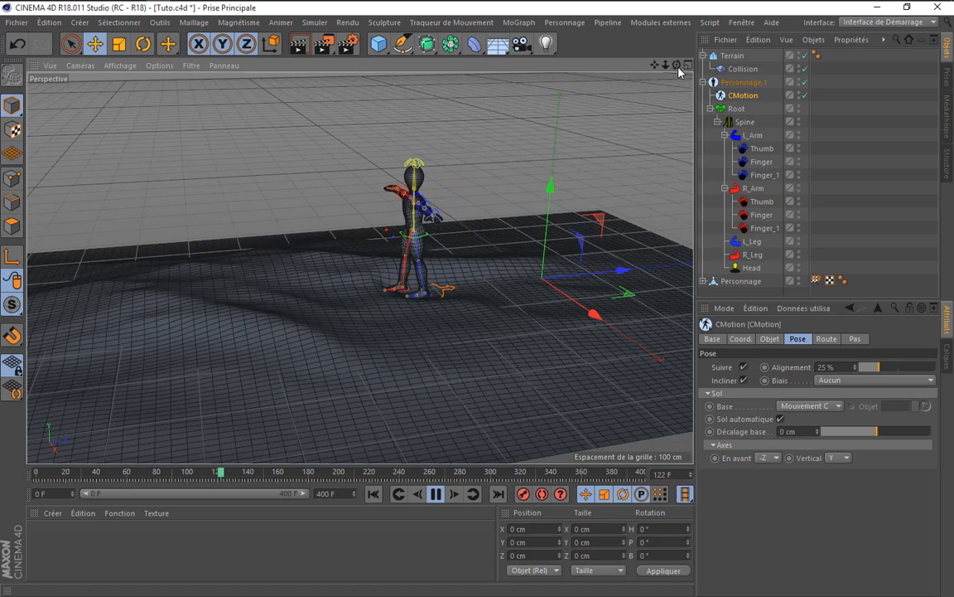
left_click_drag(678, 67, 678, 66)
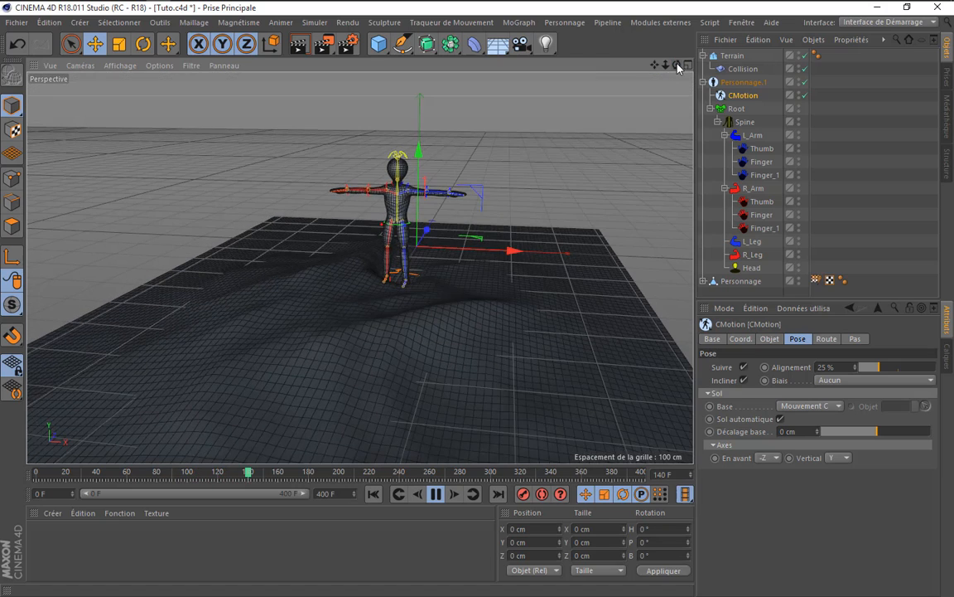
left_click(434, 497)
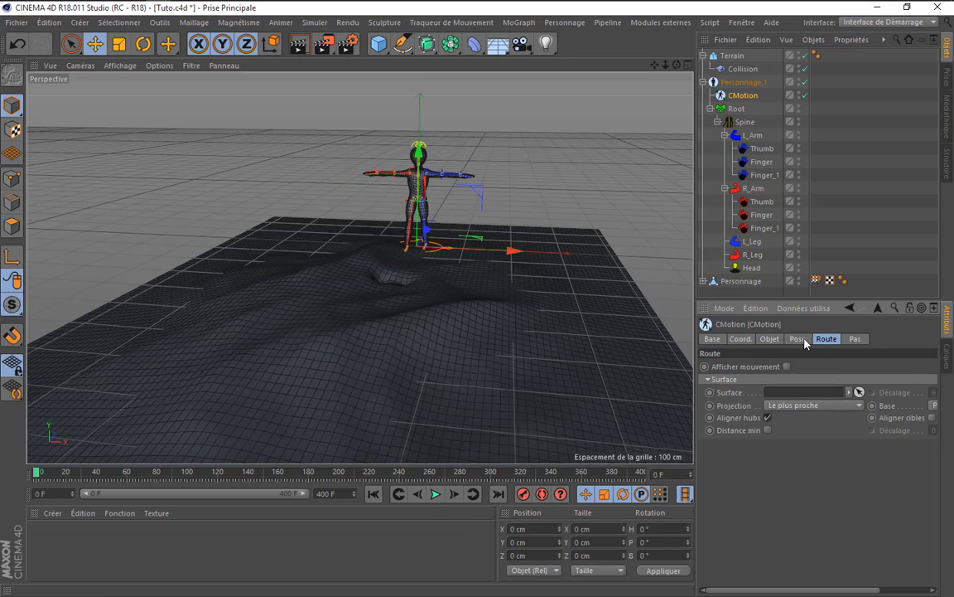
- Add a cube, make the Collision deformer its child instead of the terrain's, and hide the cube
left_click(798, 341)
left_click(761, 182)
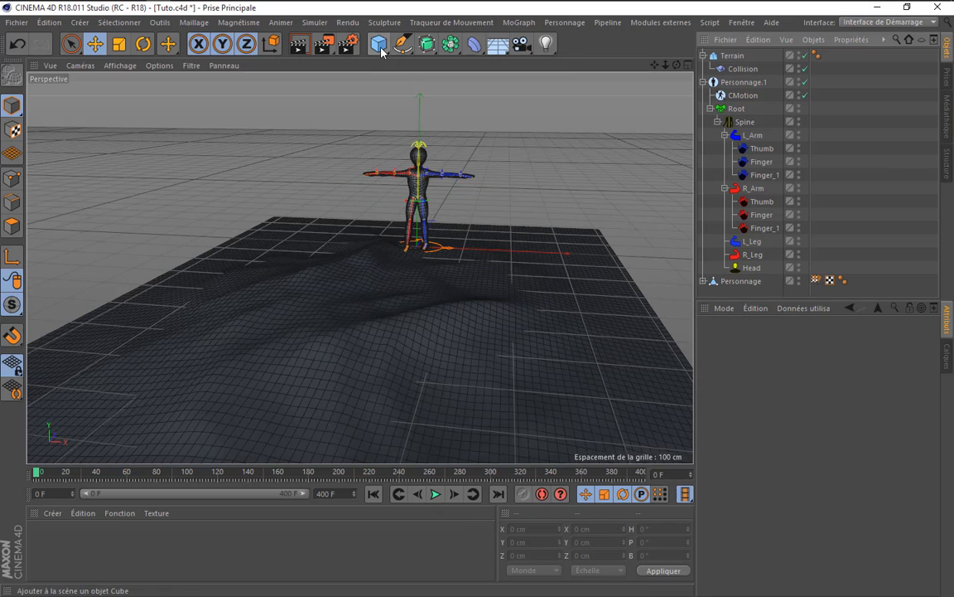
left_click(378, 43)
left_click_drag(755, 83, 734, 56)
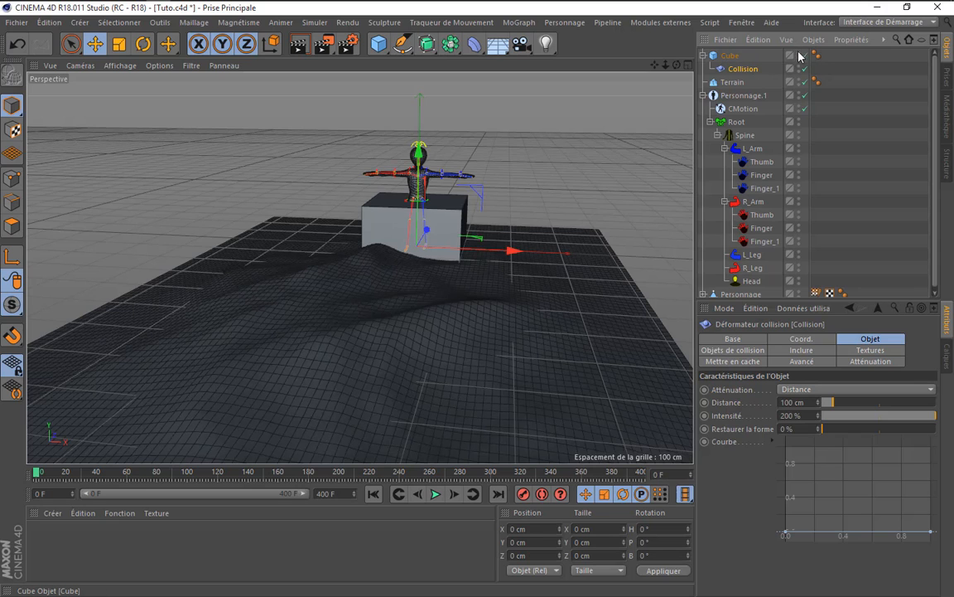
double_click(800, 53)
left_click(757, 140)
- Assign the Terrain object as the walking surface of the CMotion object
left_click(742, 96)
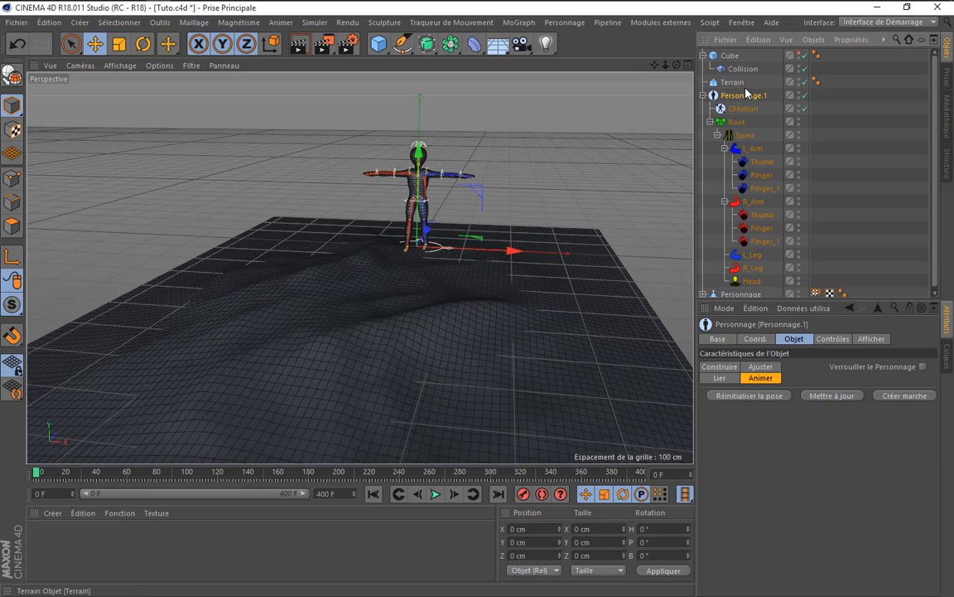
left_click(732, 82)
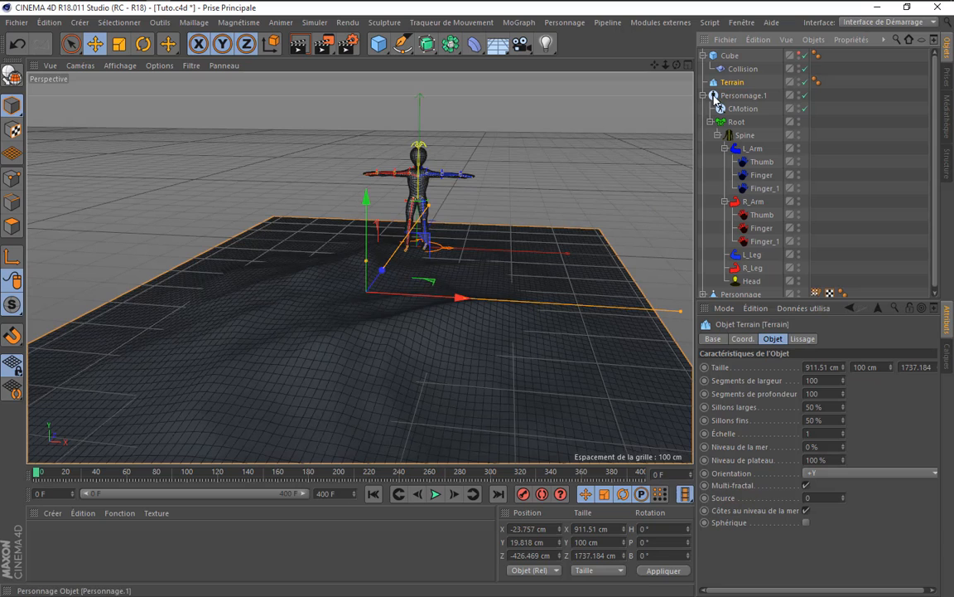
left_click(743, 108)
left_click(829, 339)
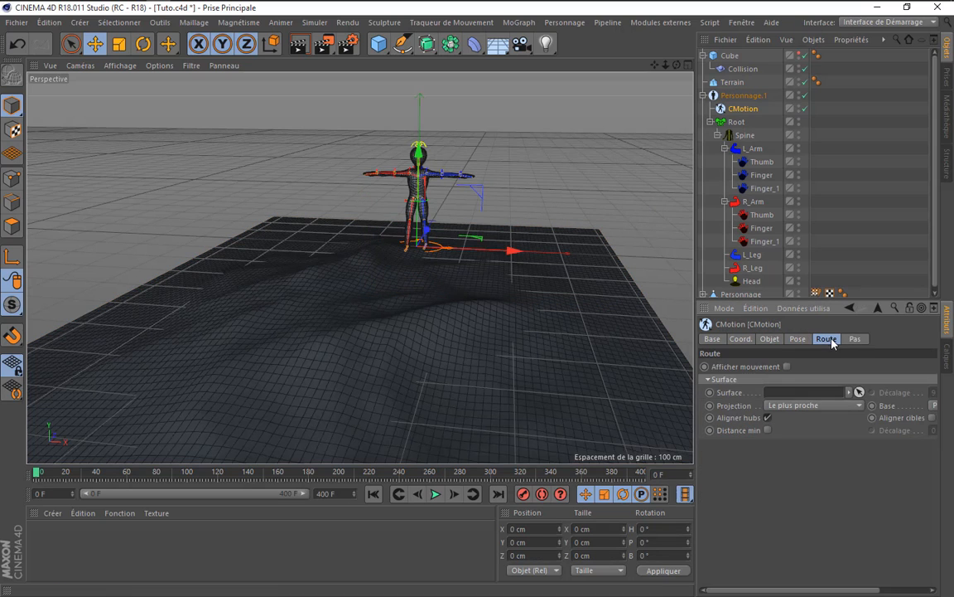
left_click_drag(732, 82, 811, 393)
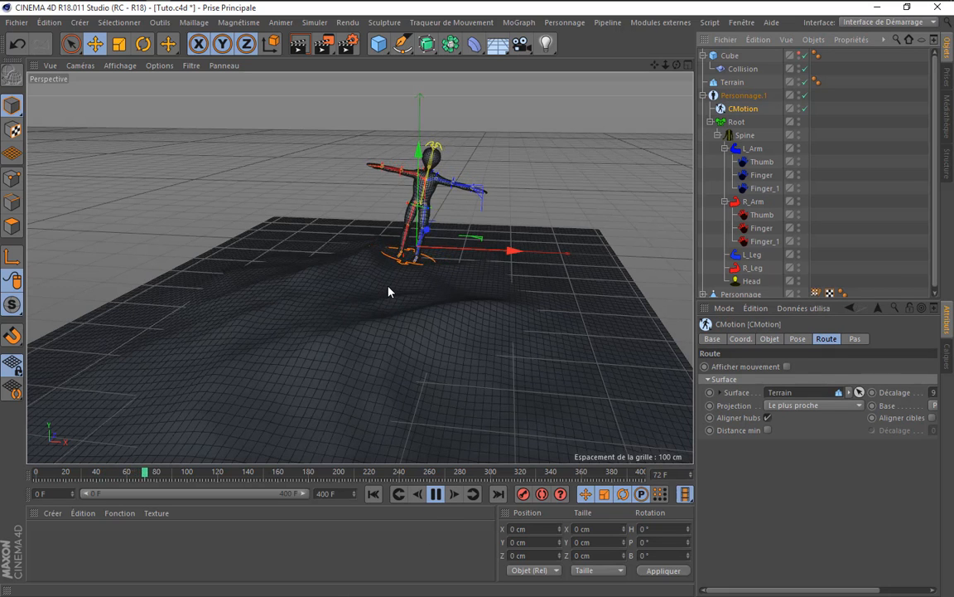
- Replay the walk along the terrain surface from the first frame and pause it to check the character's posture
left_click_drag(677, 66, 704, 65)
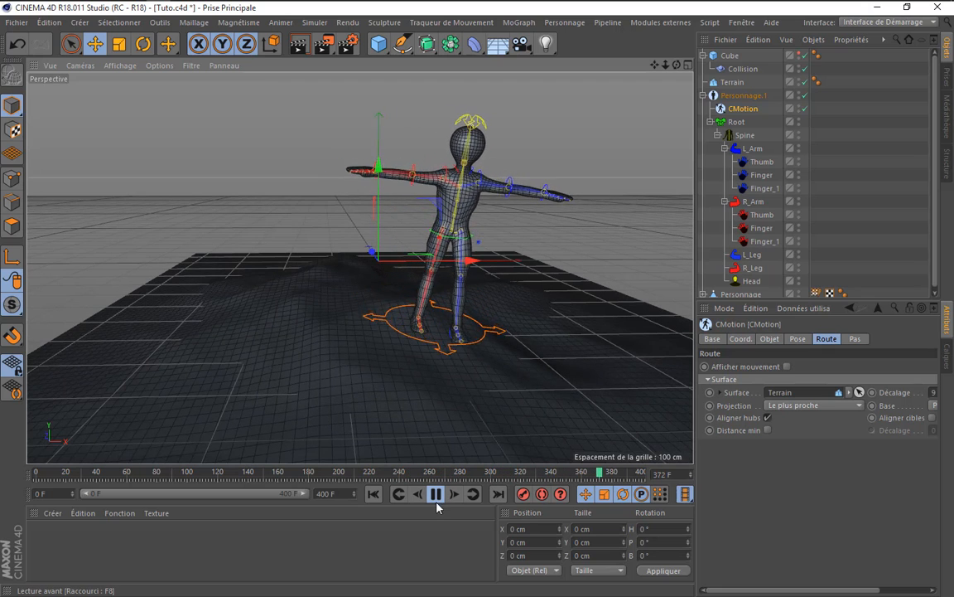
left_click(374, 494)
left_click(435, 495)
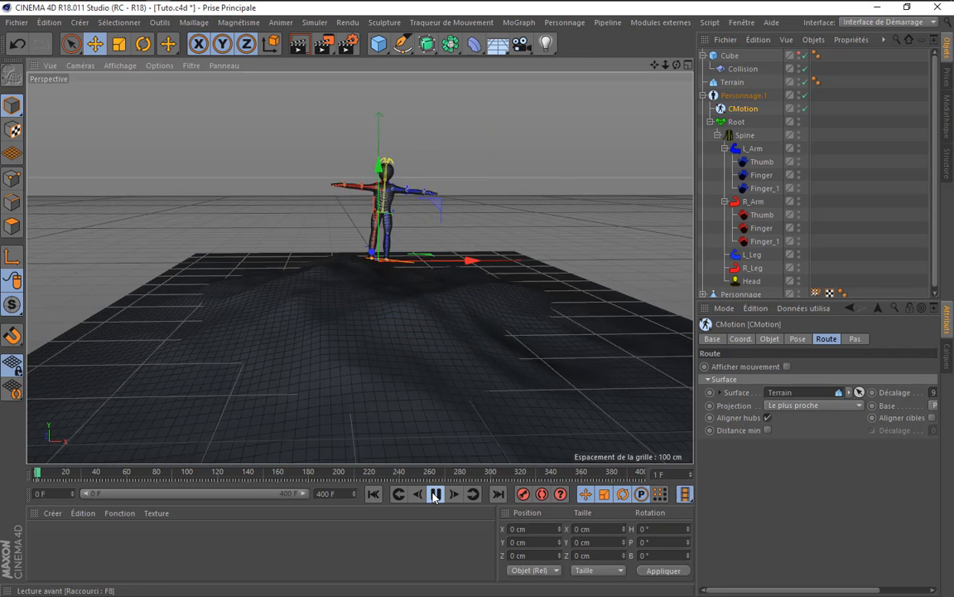
left_click(435, 495)
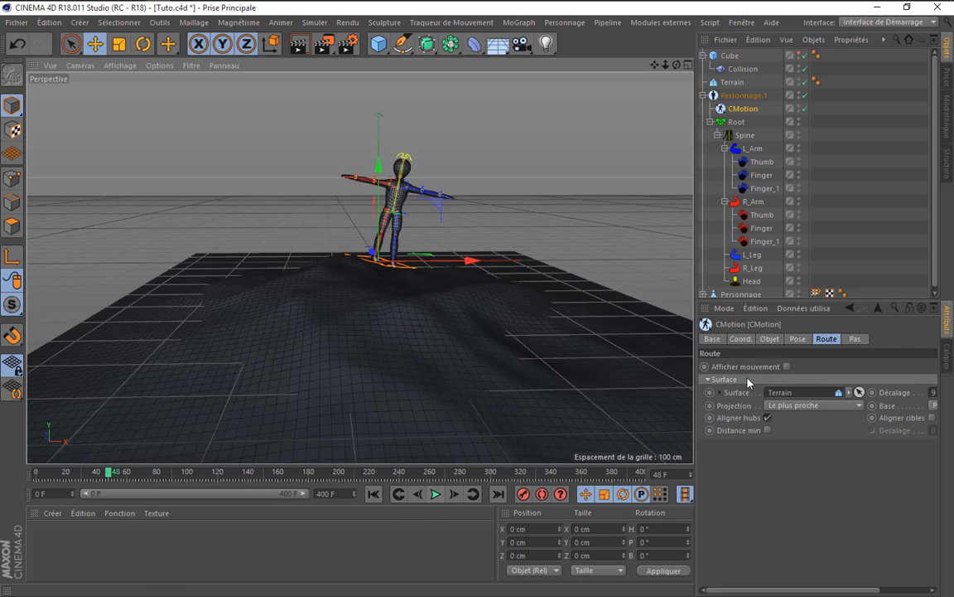
- Disable Incliner in the CMotion pose settings and return the animation to frame 0
left_click(797, 341)
left_click(744, 381)
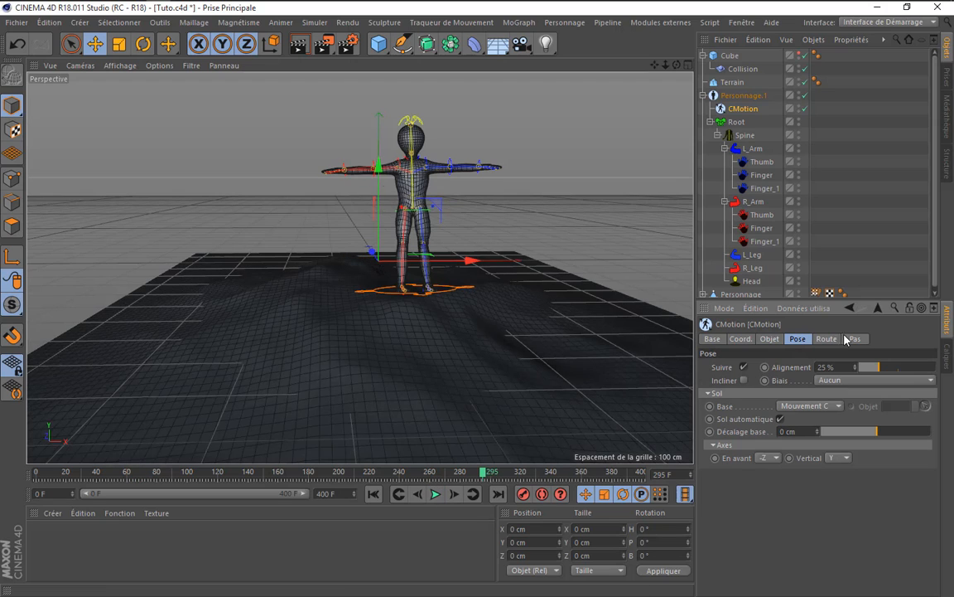
left_click(373, 494)
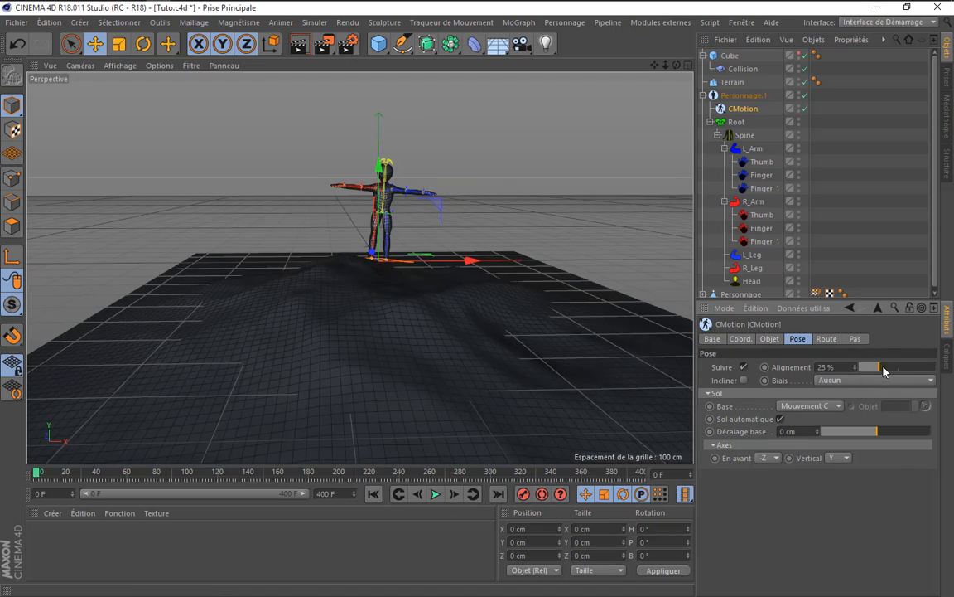
- Create CMotion footsteps with Générer set to Pas for Tous, and play the walk along them over the terrain
left_click(861, 339)
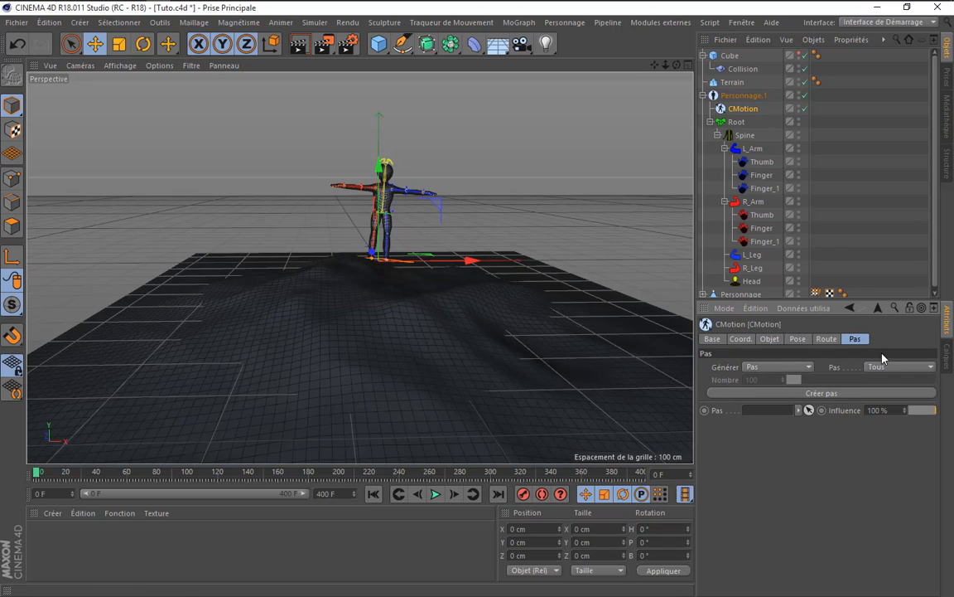
left_click(836, 393)
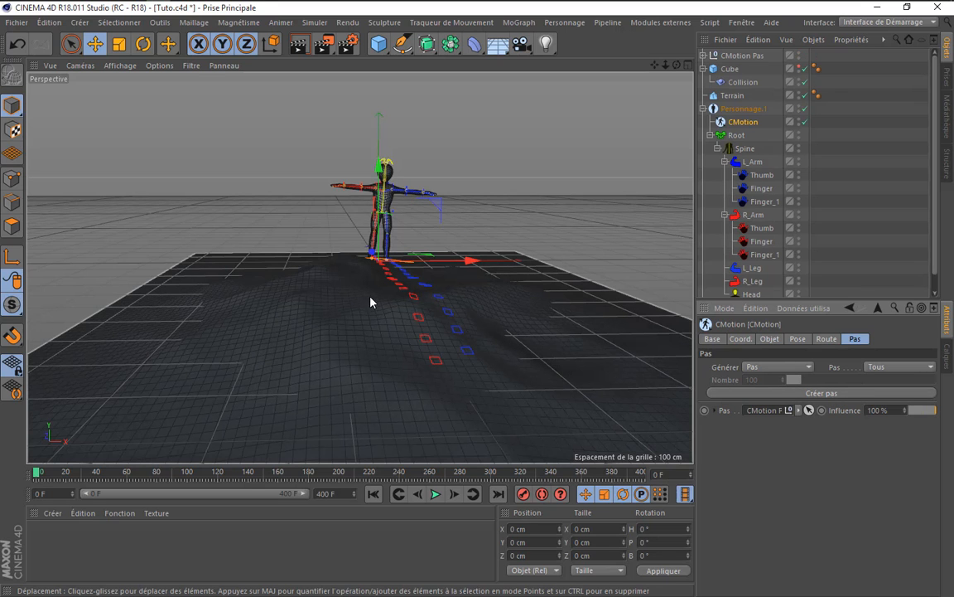
left_click_drag(677, 66, 360, 267)
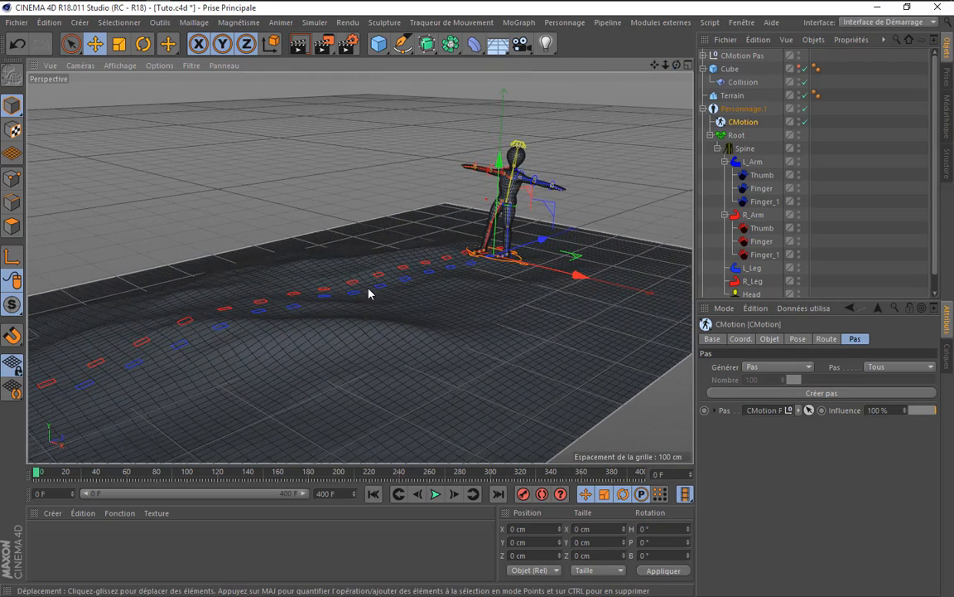
scroll(240, 316, "up", 3)
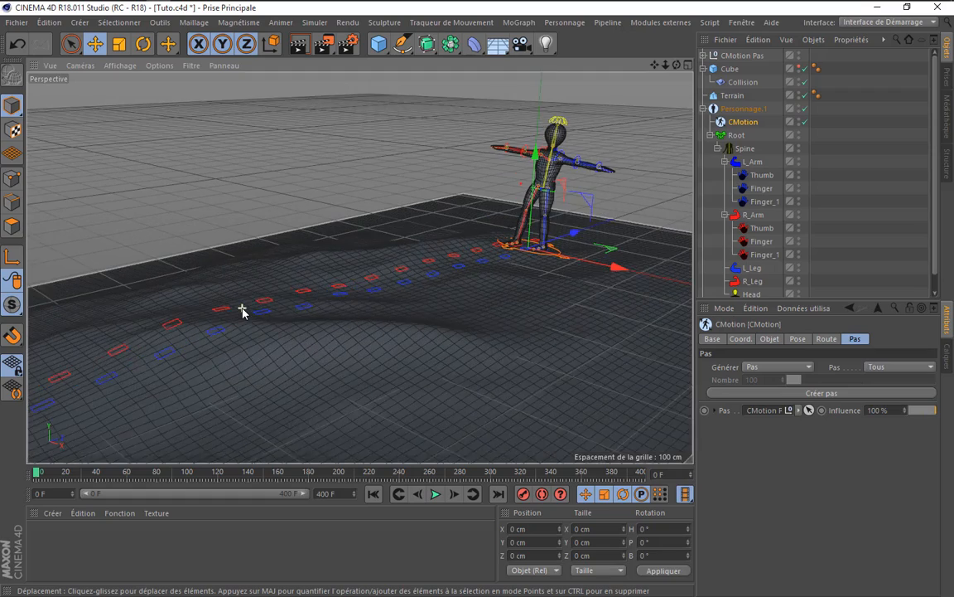
scroll(317, 311, "down", 1)
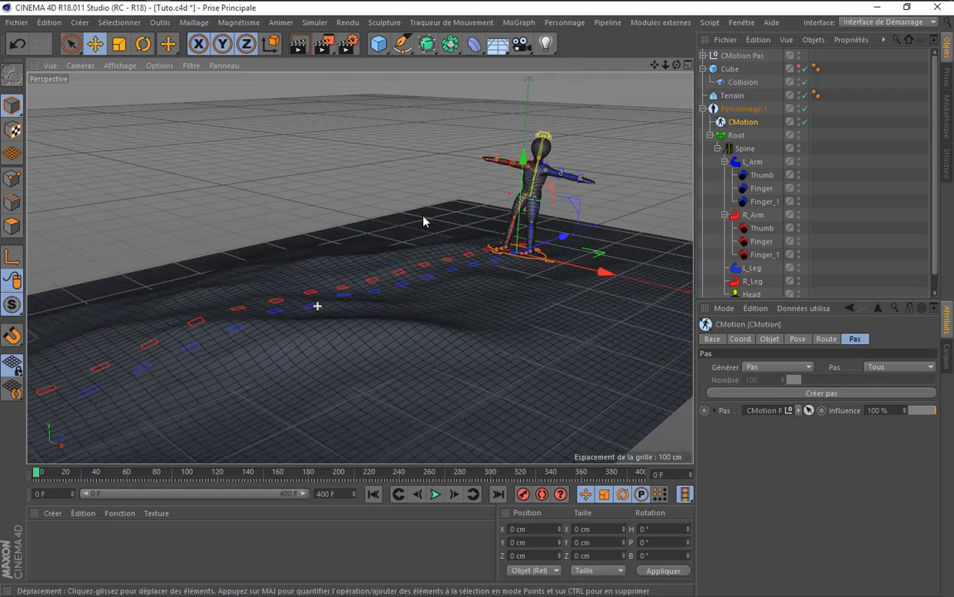
left_click_drag(654, 65, 359, 268)
left_click_drag(677, 67, 359, 267)
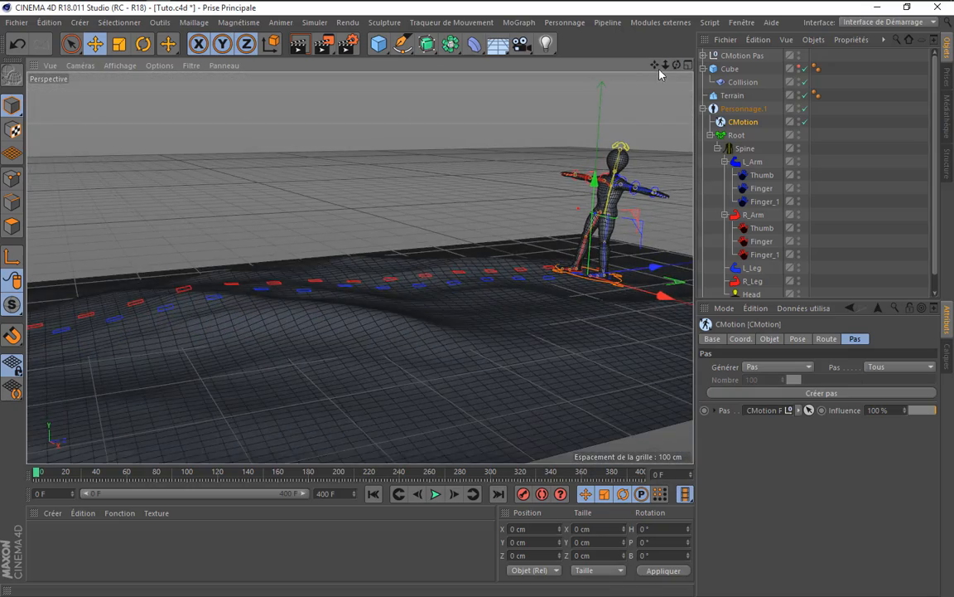
left_click_drag(654, 65, 360, 267)
left_click(436, 493)
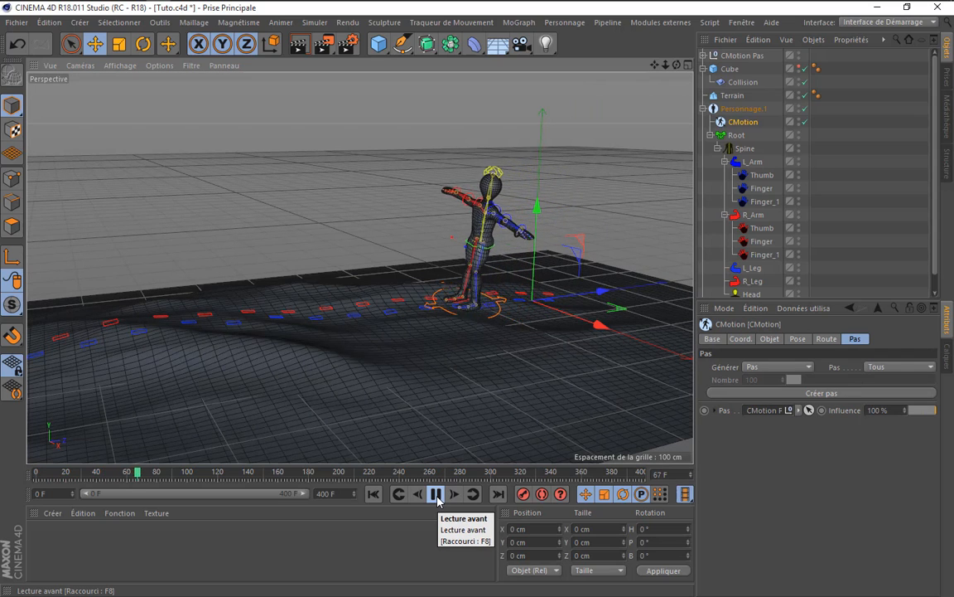
- Pause the walk playback and return the animation to frame 0 to view the footsteps on the terrain
left_click(437, 494)
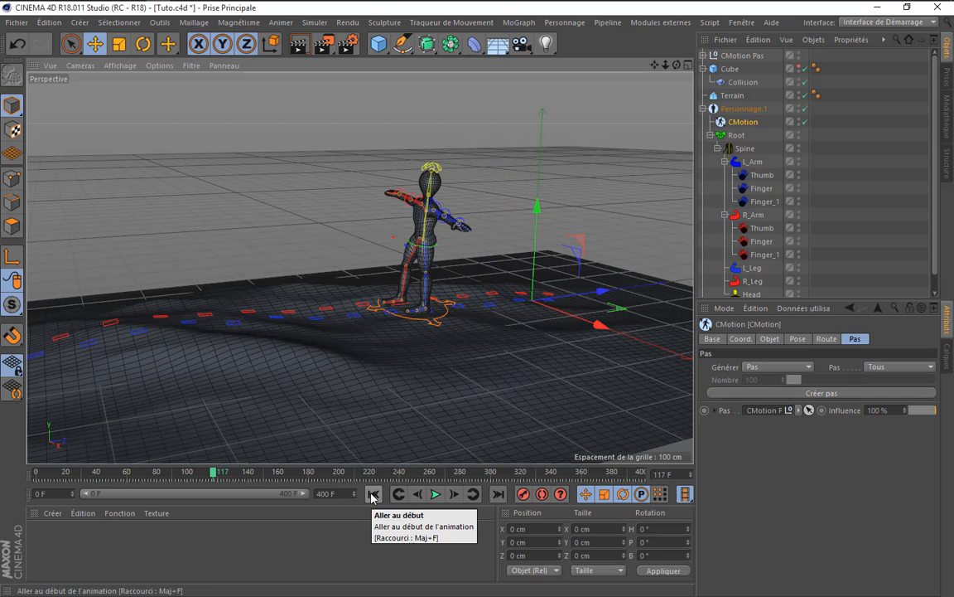
left_click(372, 495)
scroll(554, 320, "up", 6)
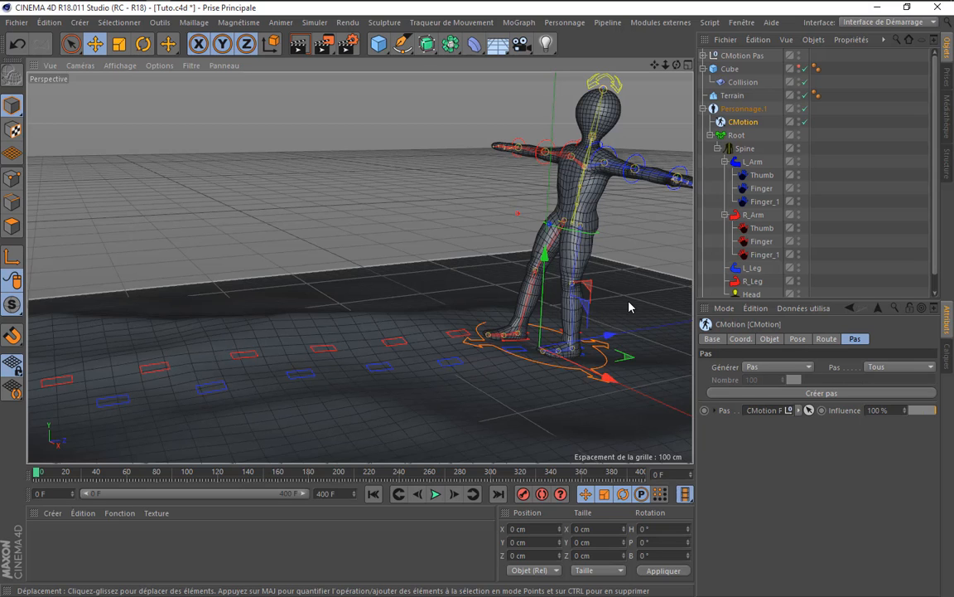
left_click(395, 348)
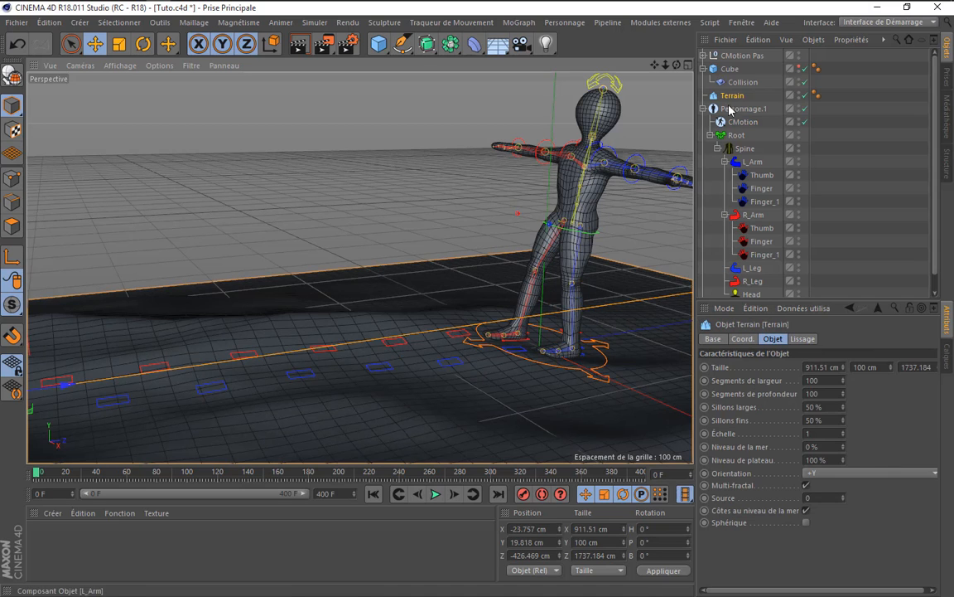
- Expand the CMotion Pas hierarchy through Torso_con+ to list the individual steps of the right foot
left_click(741, 56)
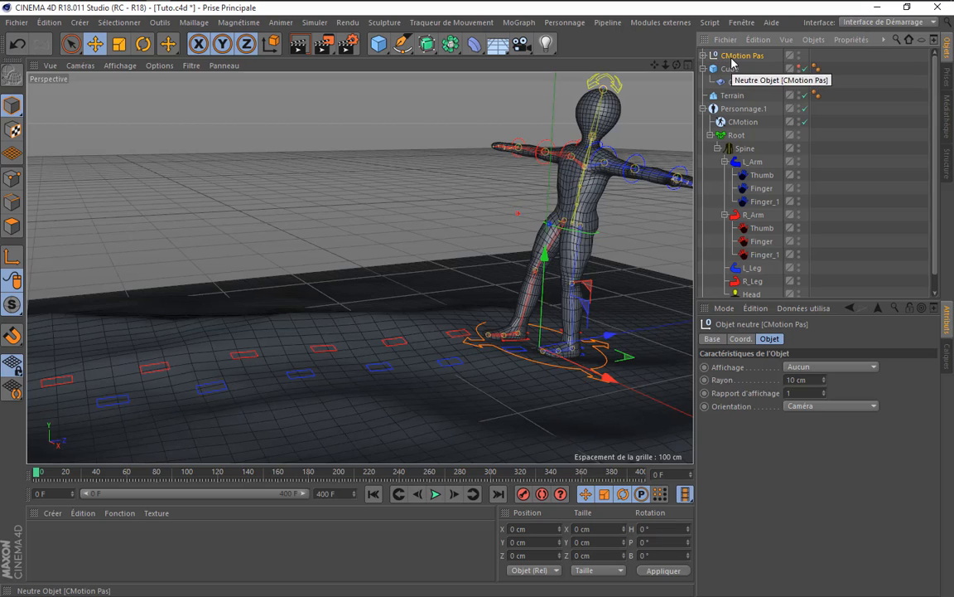
left_click(703, 56)
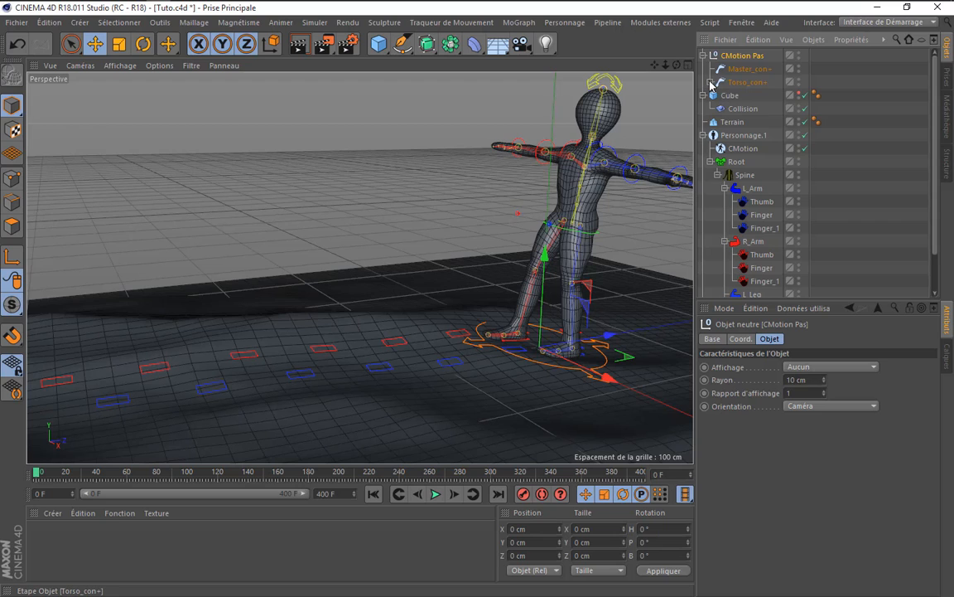
left_click(710, 82)
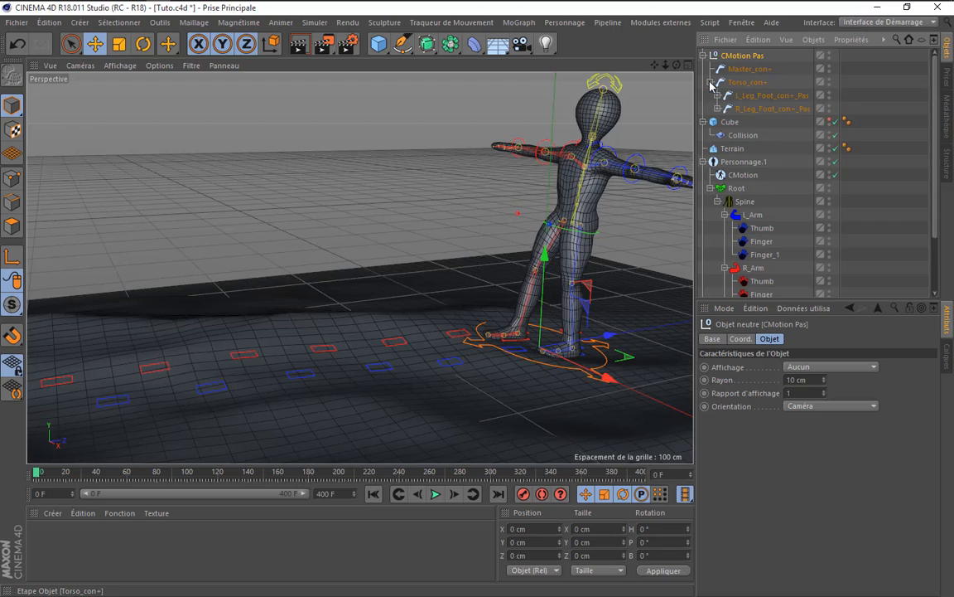
left_click(756, 98)
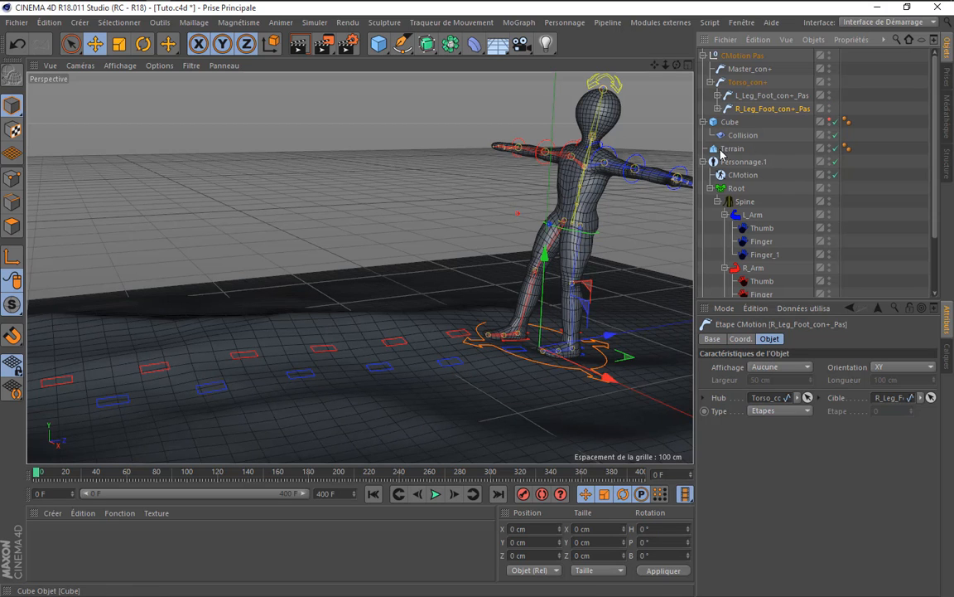
left_click(718, 109)
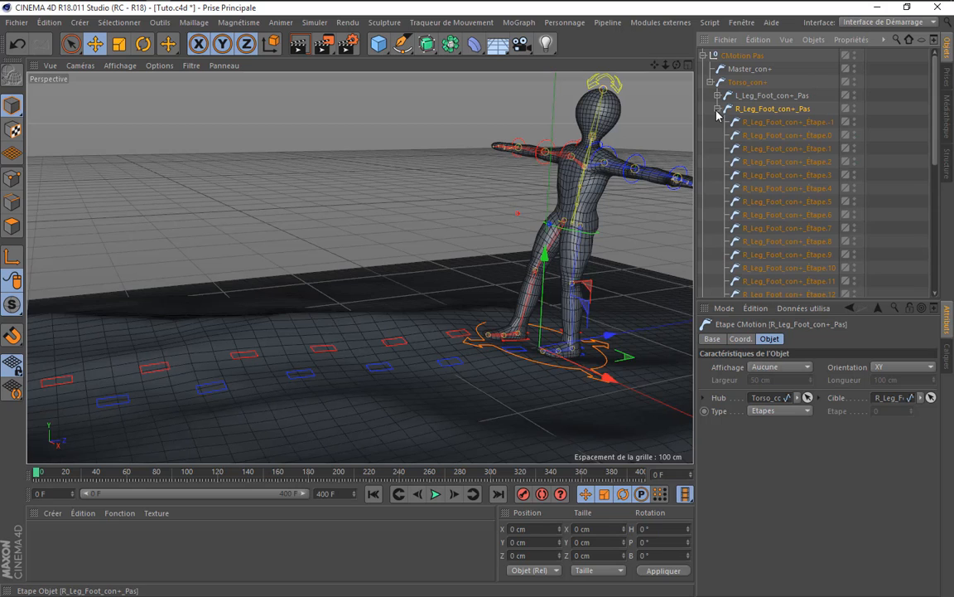
- Move the right-foot footstep Étape.3 sideways along its X axis to about X 62 cm
left_click(766, 135)
left_click(766, 148)
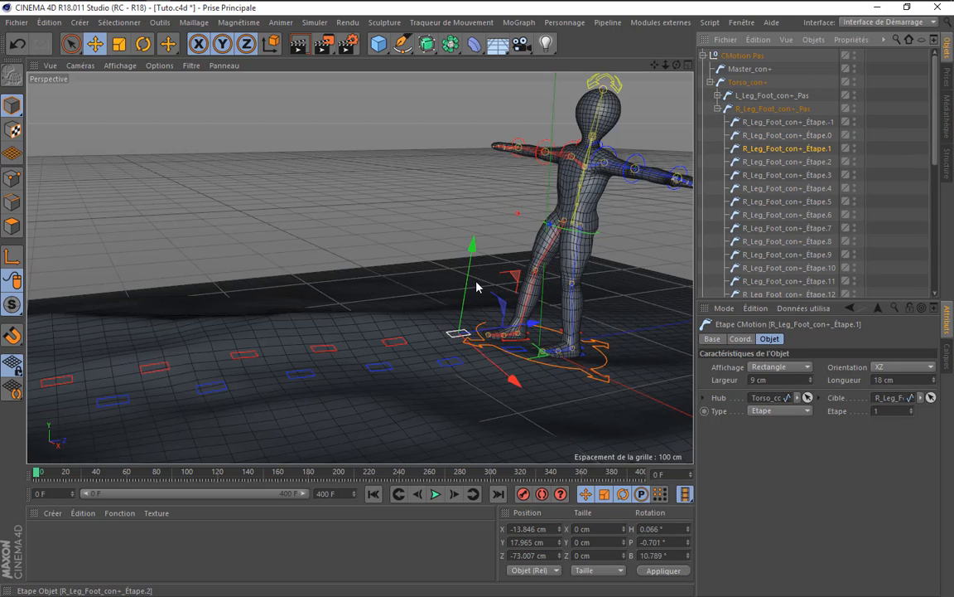
left_click(768, 176)
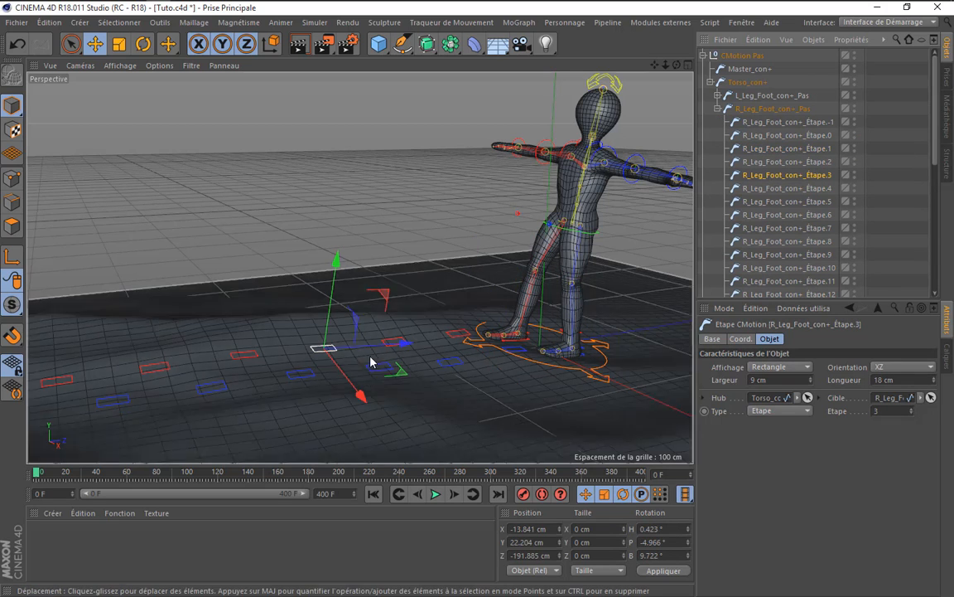
left_click_drag(362, 395, 426, 438)
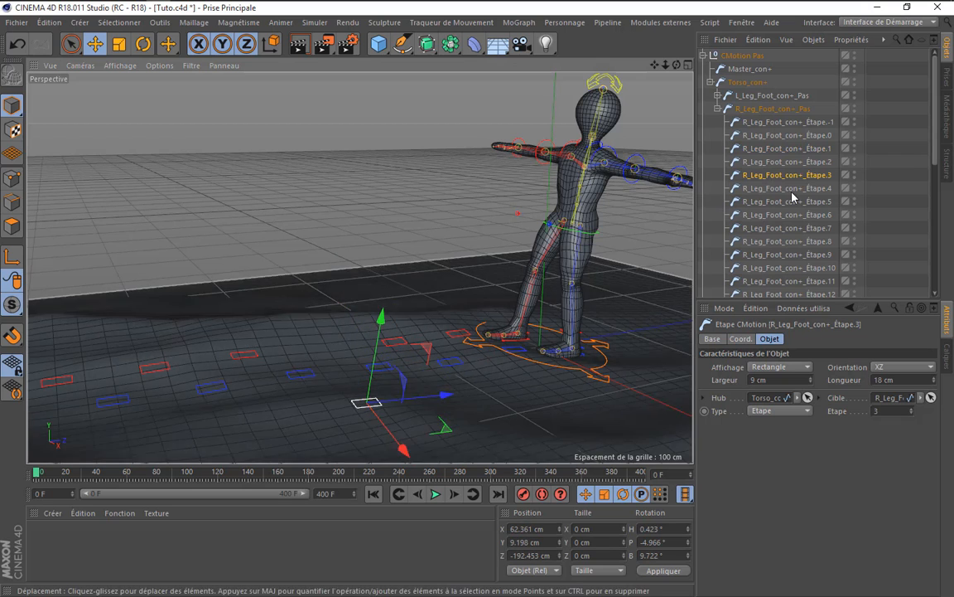
- Move the right-foot footstep Étape.5 out of line to about X 66 cm and Y 20 cm
left_click(772, 230)
scroll(341, 326, "down", 3)
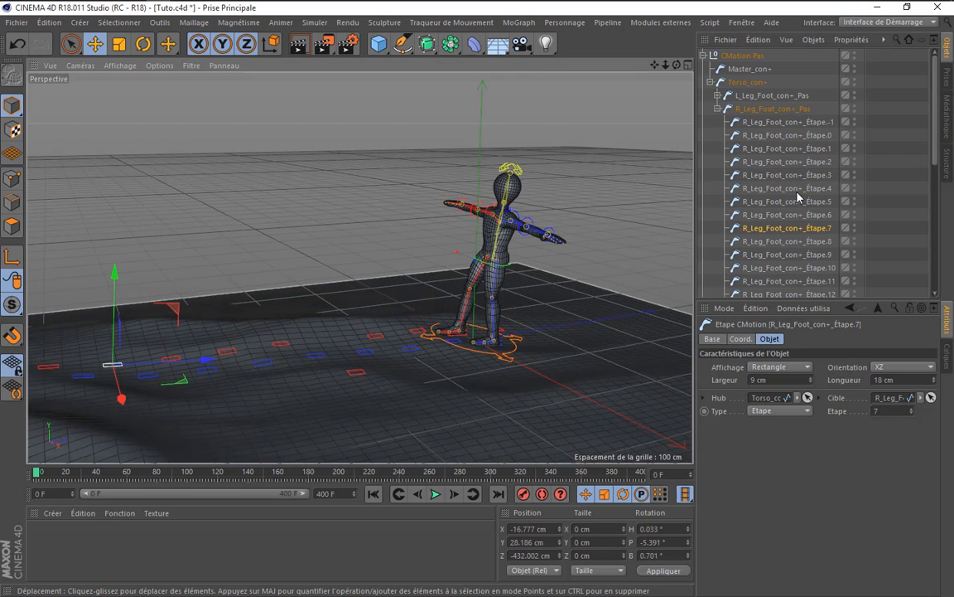
left_click(771, 245)
left_click(774, 228)
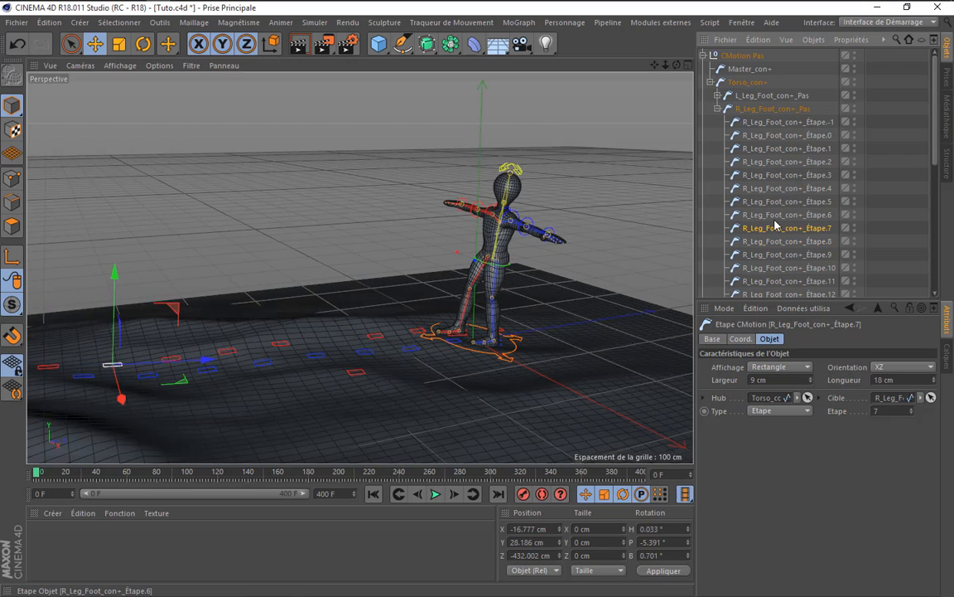
left_click(777, 215)
left_click(774, 205)
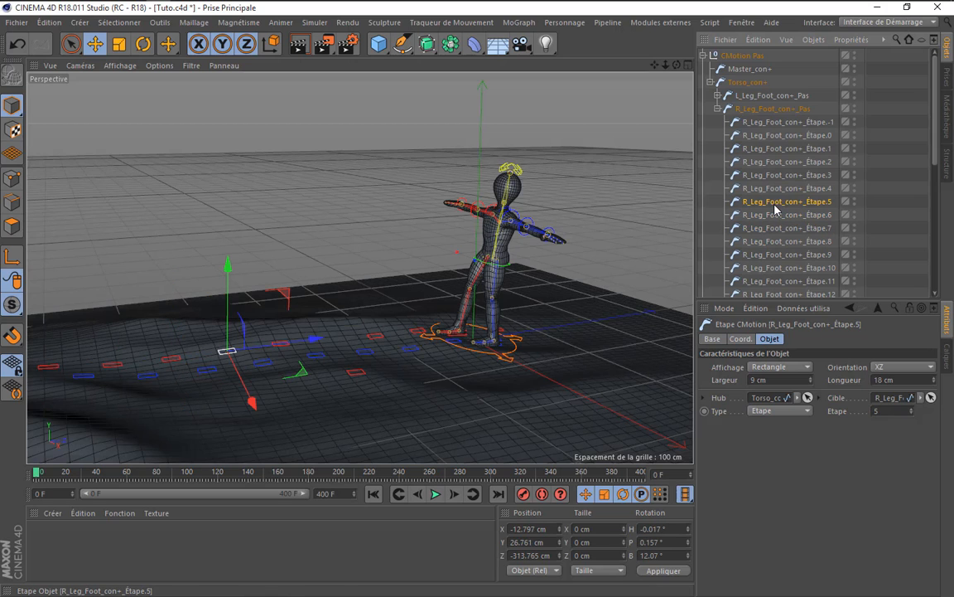
left_click_drag(250, 406, 270, 439)
left_click_drag(247, 311, 252, 335)
left_click_drag(676, 65, 663, 75)
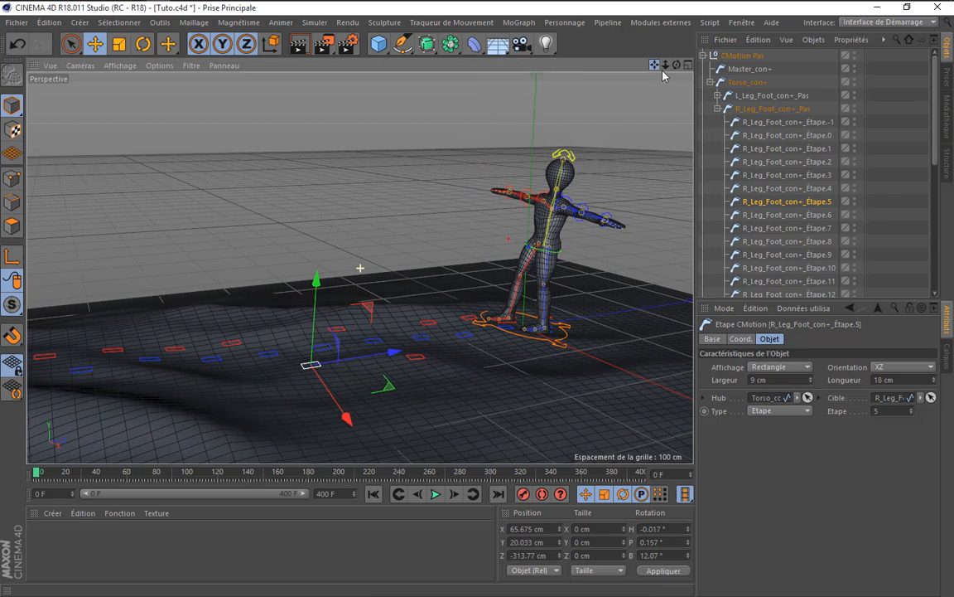
- Move the right-foot footsteps Étape.7 to about X 120 cm and Étape.9 to about X 87 cm
left_click(774, 228)
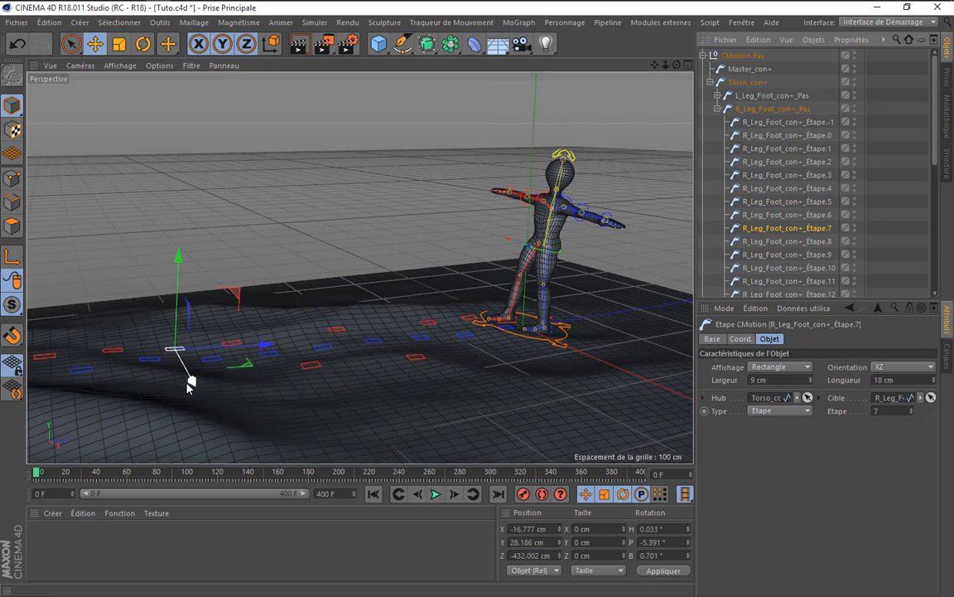
left_click_drag(190, 383, 223, 438)
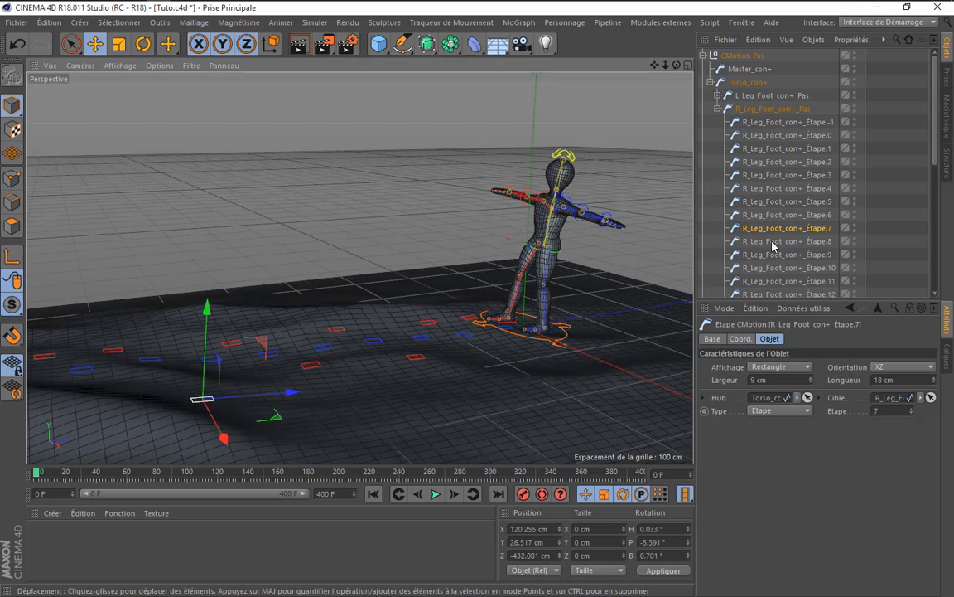
left_click(770, 256)
left_click_drag(43, 396, 47, 426)
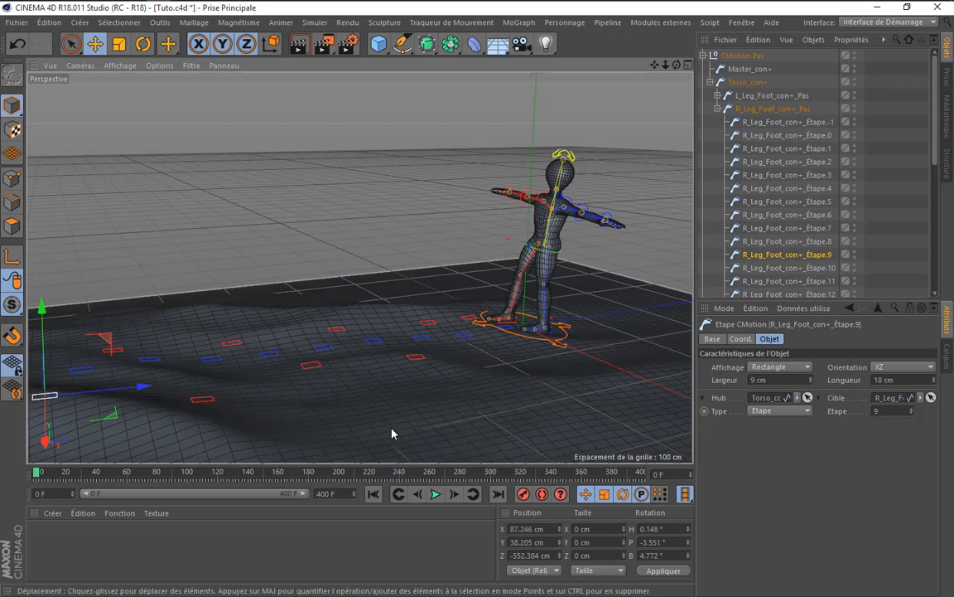
- Play the walk over the displaced right-foot footsteps, return to frame 0 and replay the first steps to about frame 29
left_click_drag(655, 64, 626, 42)
left_click(440, 496)
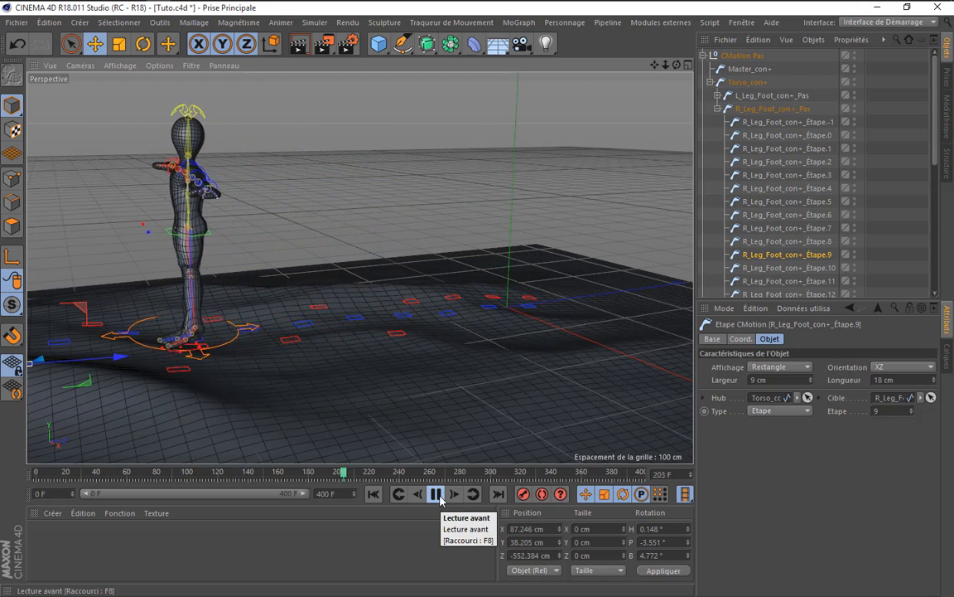
left_click(437, 495)
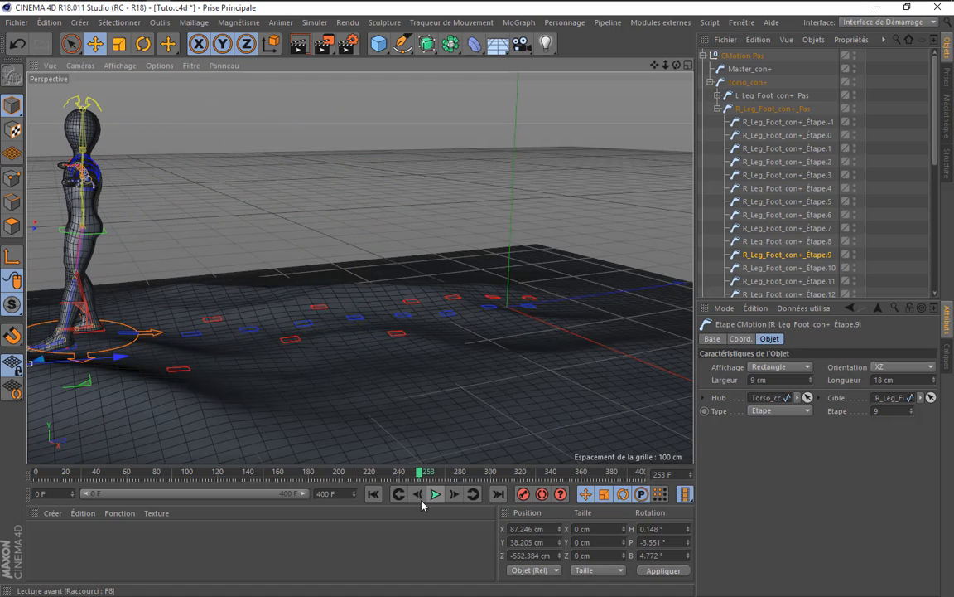
left_click(373, 494)
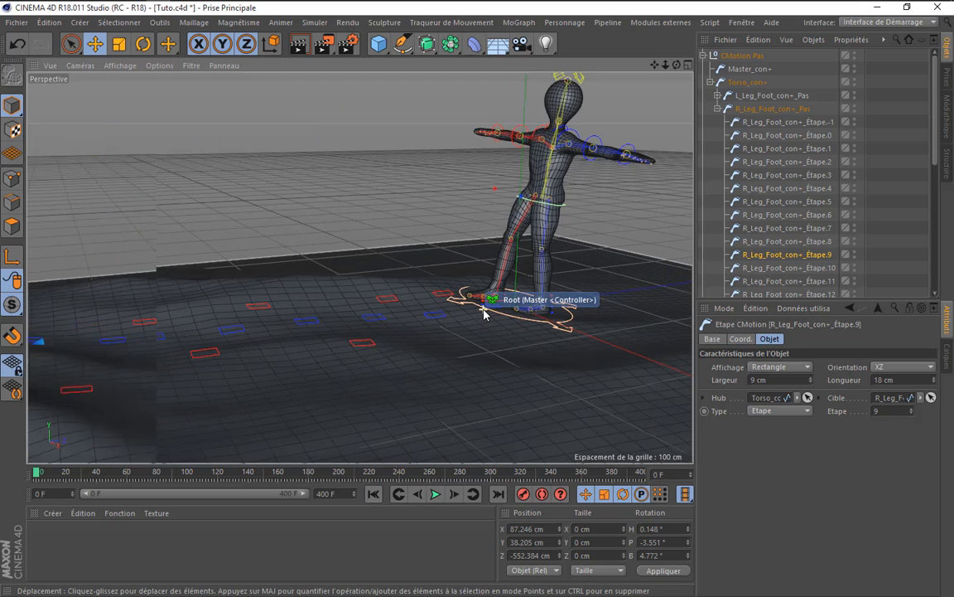
scroll(484, 310, "up", 2)
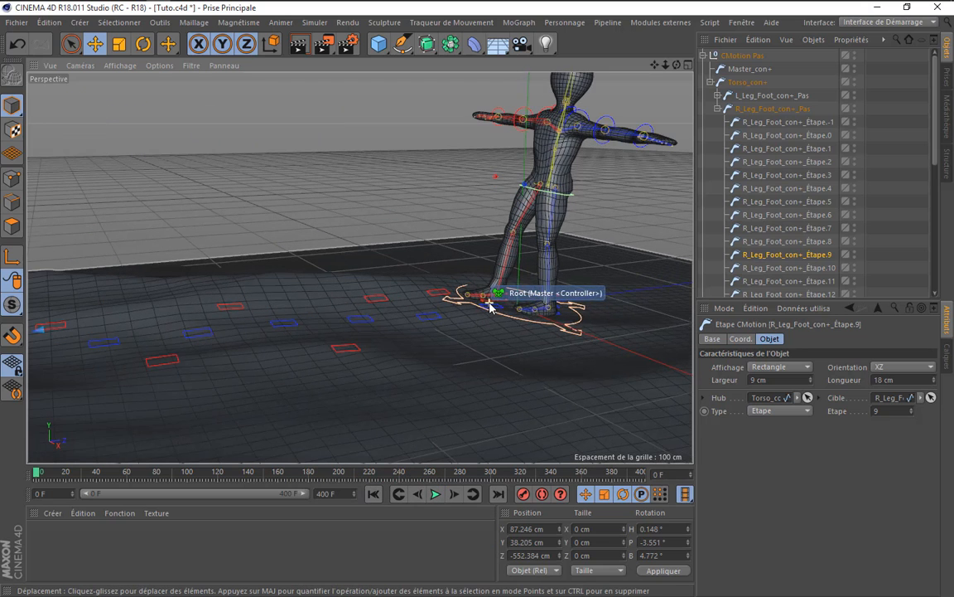
left_click(351, 354)
left_click(436, 494)
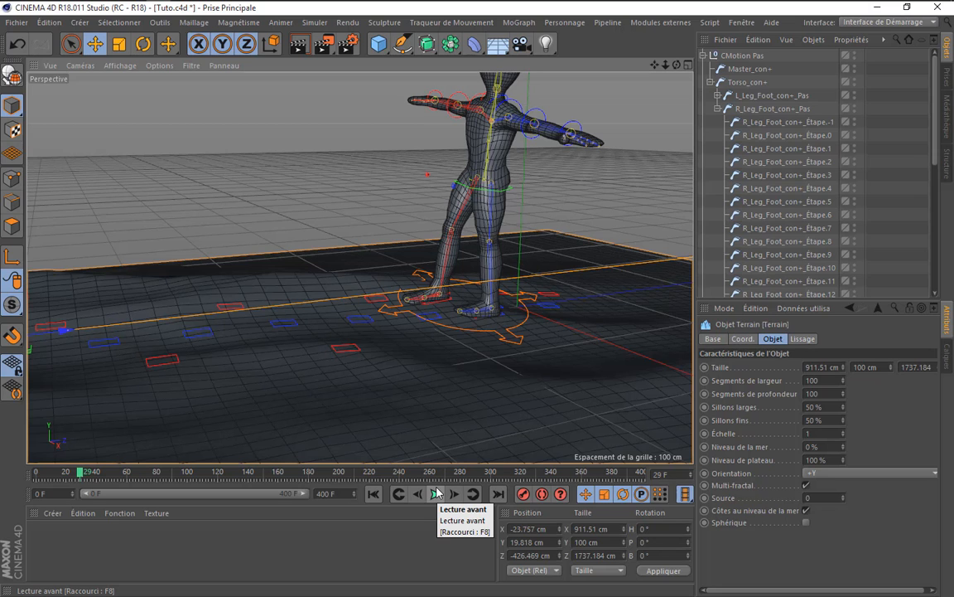
- Delete the CMotion Pas footsteps object and undo the deletion with the animation back at frame 0
left_click(752, 56)
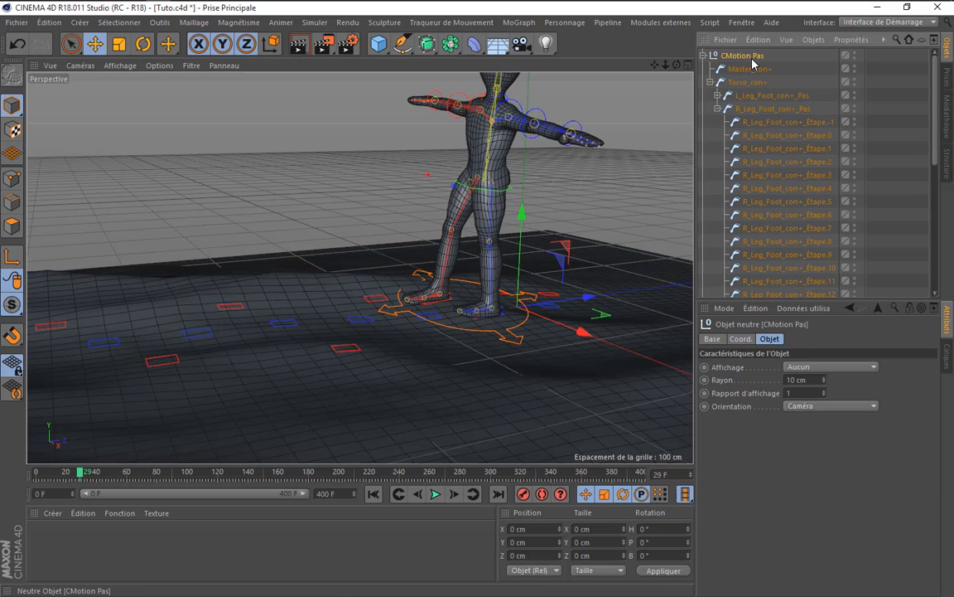
key("Delete")
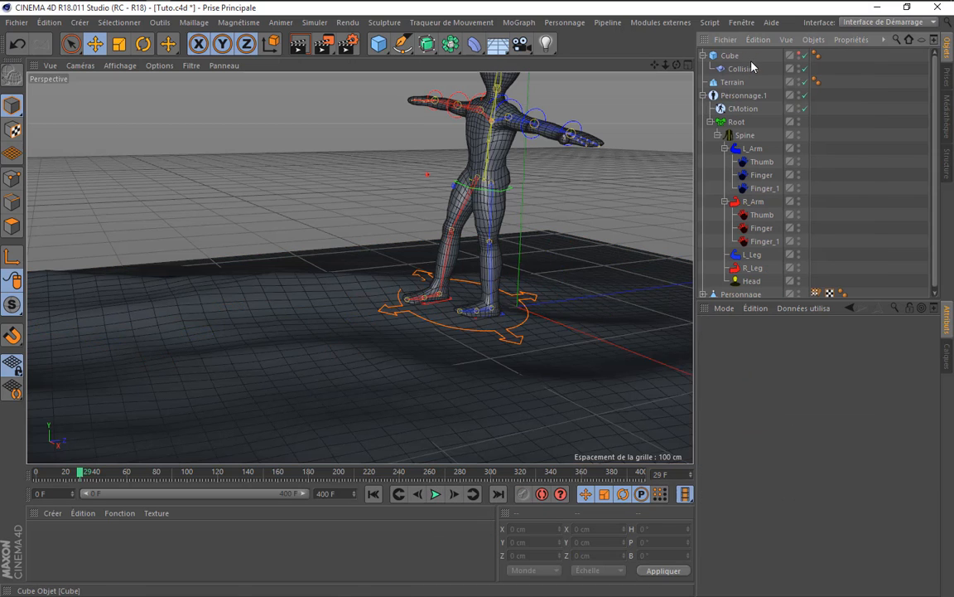
left_click(374, 494)
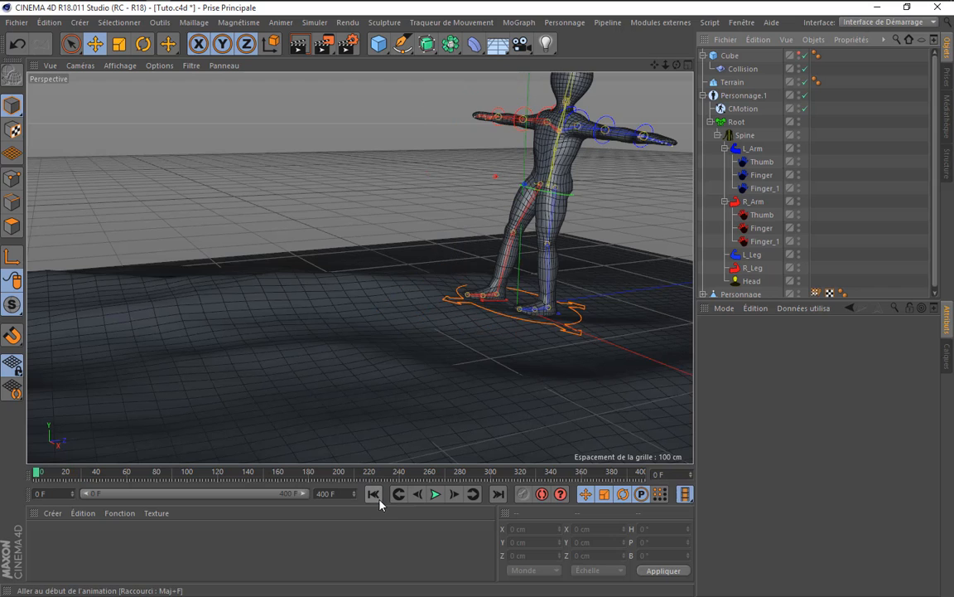
left_click(16, 43)
left_click(17, 43)
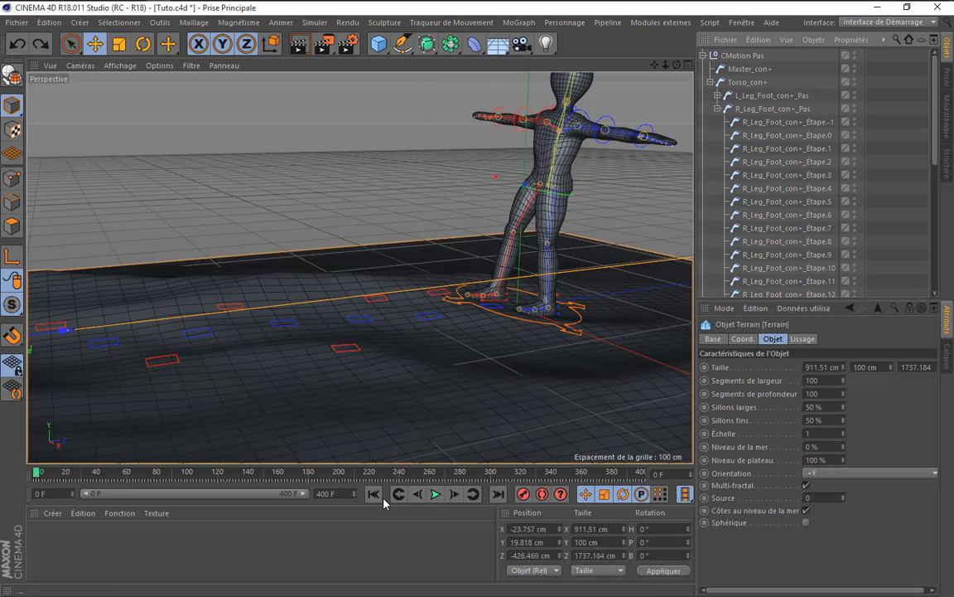
- Replay the start of the walk on the edited footsteps and pause it at about frame 39
left_click(436, 495)
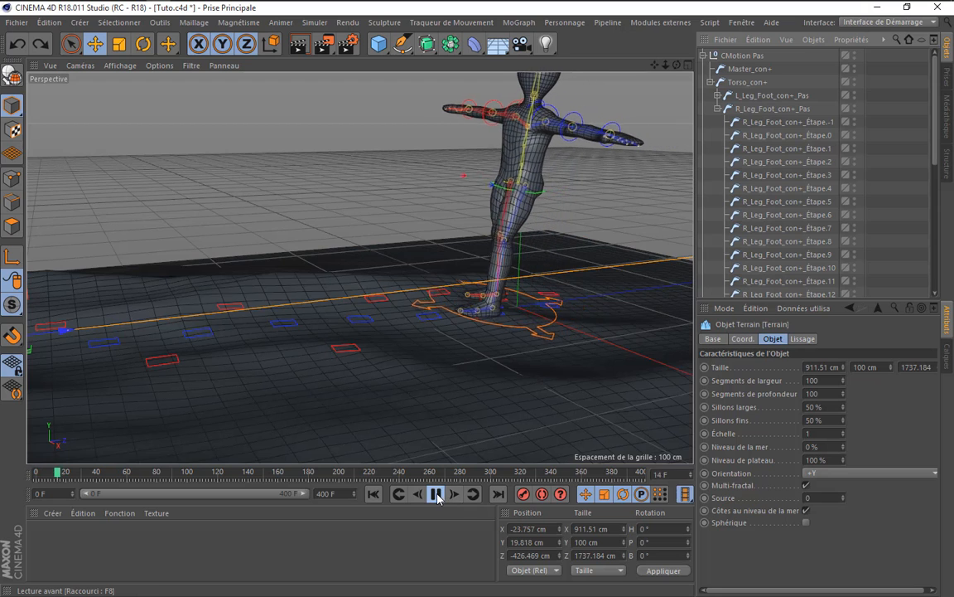
left_click_drag(677, 65, 779, 46)
left_click(435, 496)
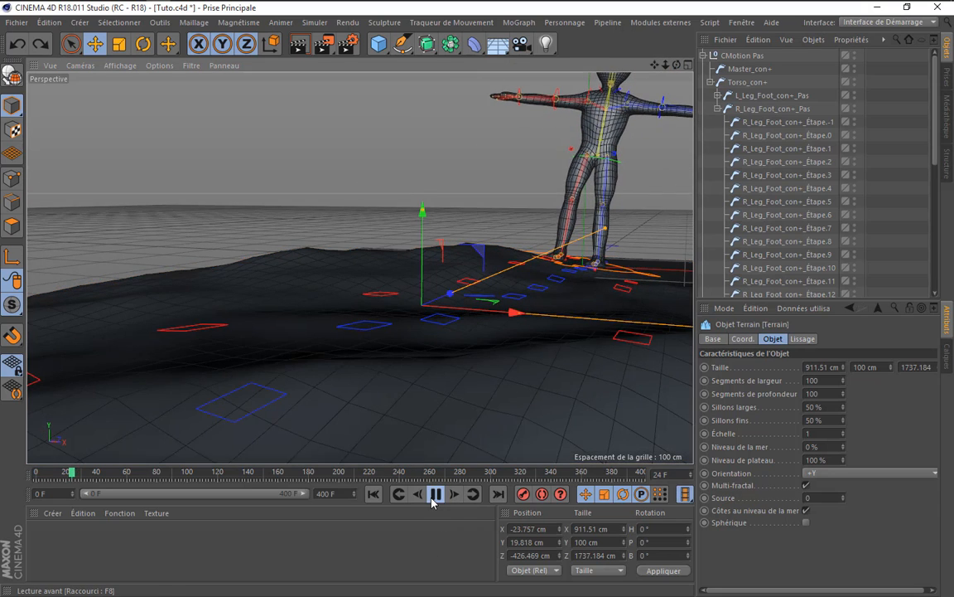
left_click(435, 497)
- Delete the CMotion Pas footsteps object and return the animation to frame 0
left_click(748, 59)
key("Delete")
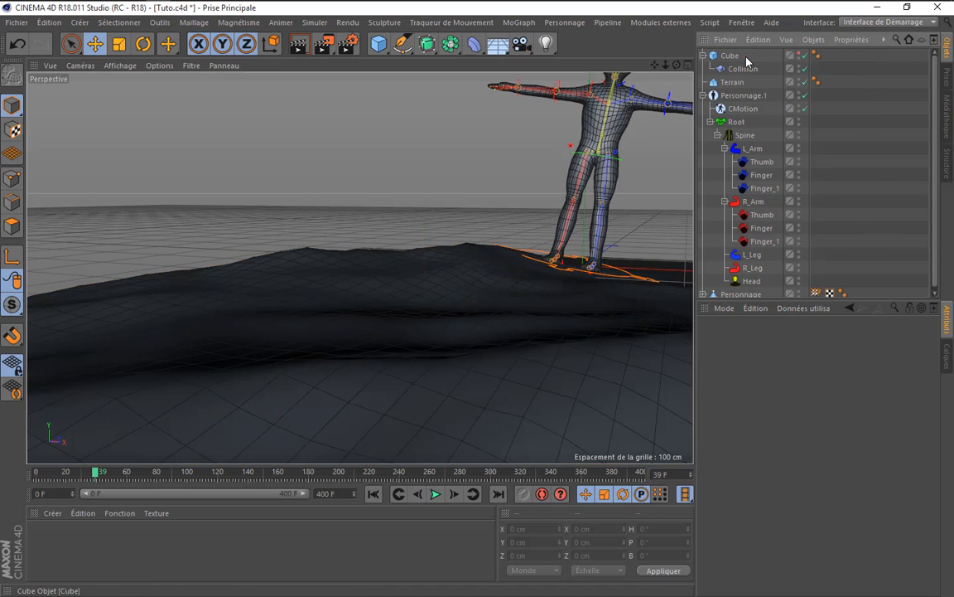
left_click(373, 495)
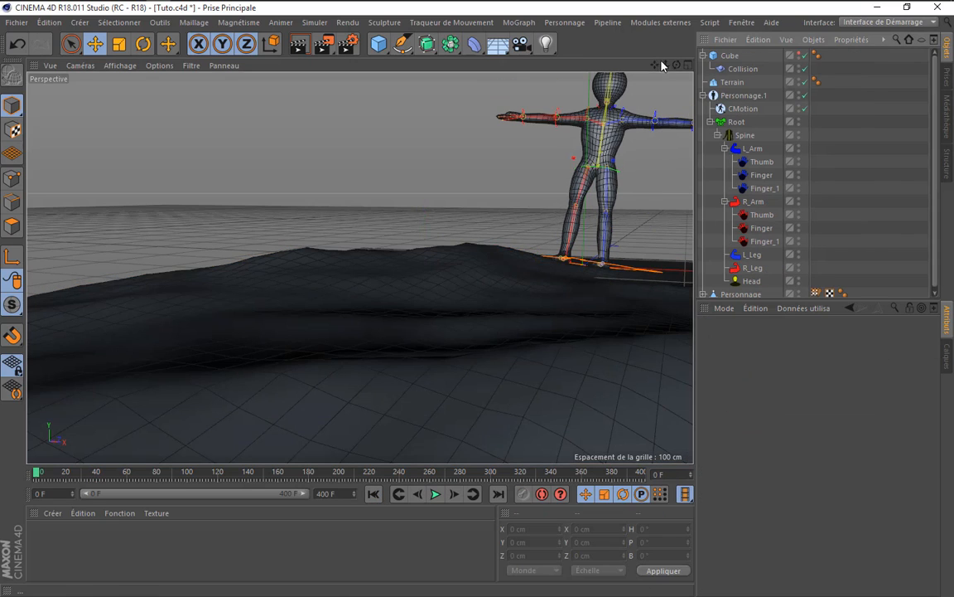
- Clear the selection and play the first frames of the walk without footsteps, pausing at about frame 11
mouse_move(676, 64)
left_mouse_down()
mouse_move(688, 80)
mouse_move(630, 76)
mouse_move(677, 74)
left_mouse_up()
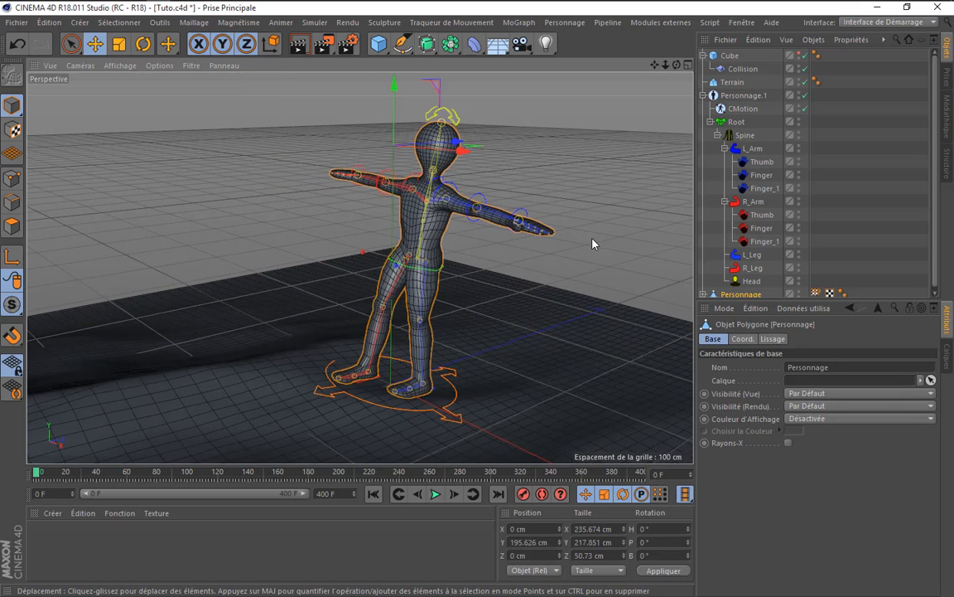
left_click(909, 213)
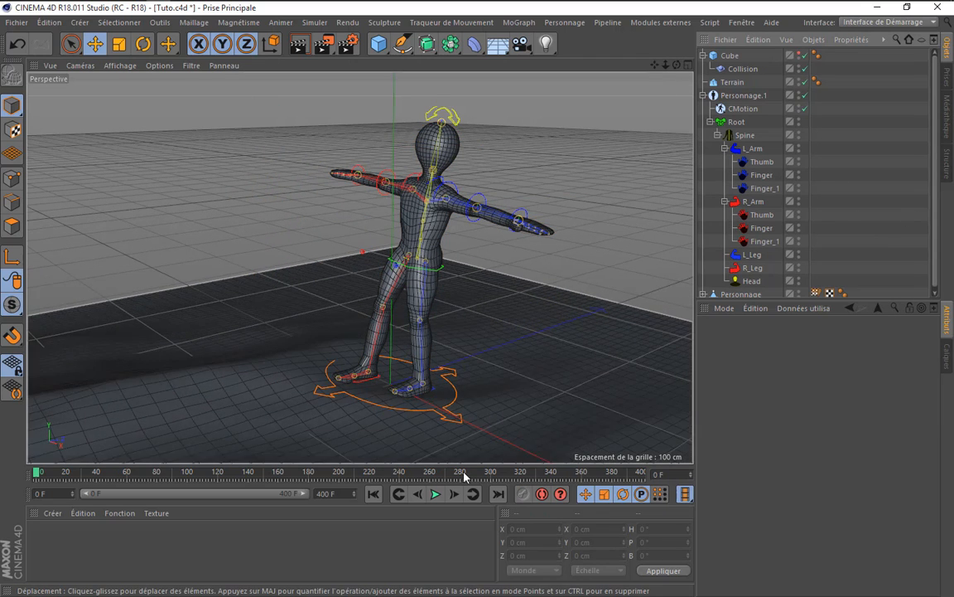
left_click(435, 494)
left_click(435, 494)
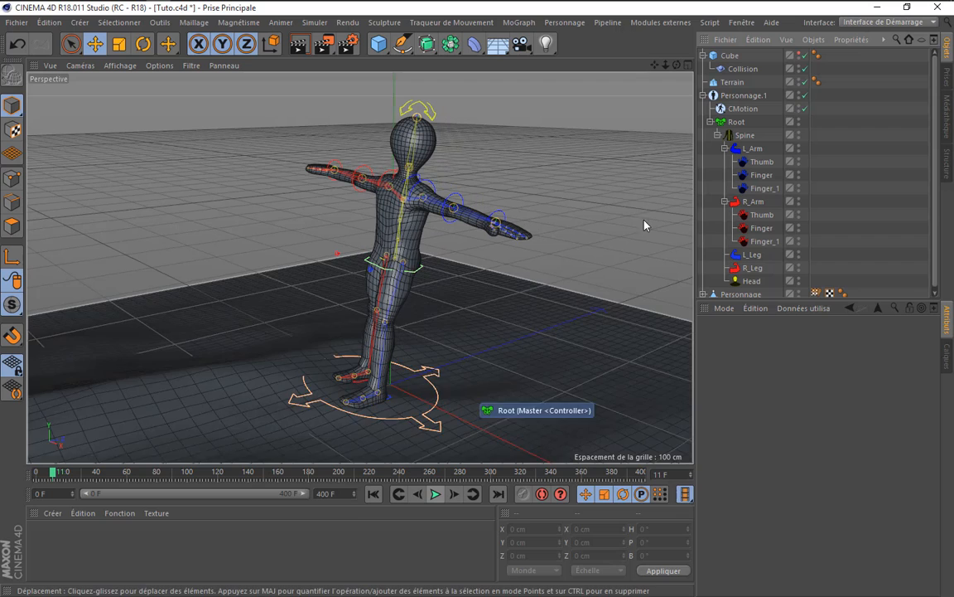
- Delete the Terrain object and the Cube with its Collision deformer from the scene
left_click(732, 83)
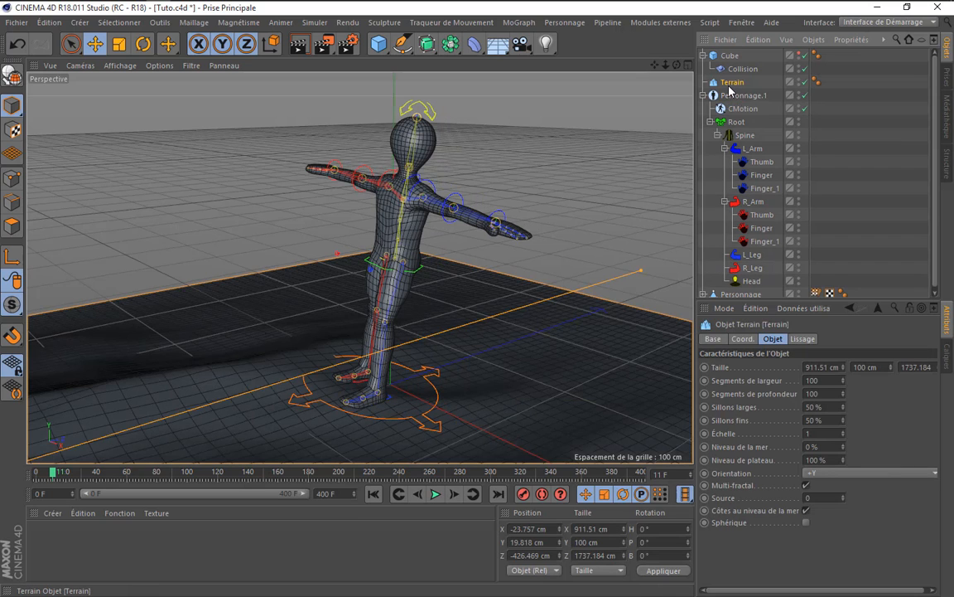
key("Delete")
left_click(721, 56)
key("Delete")
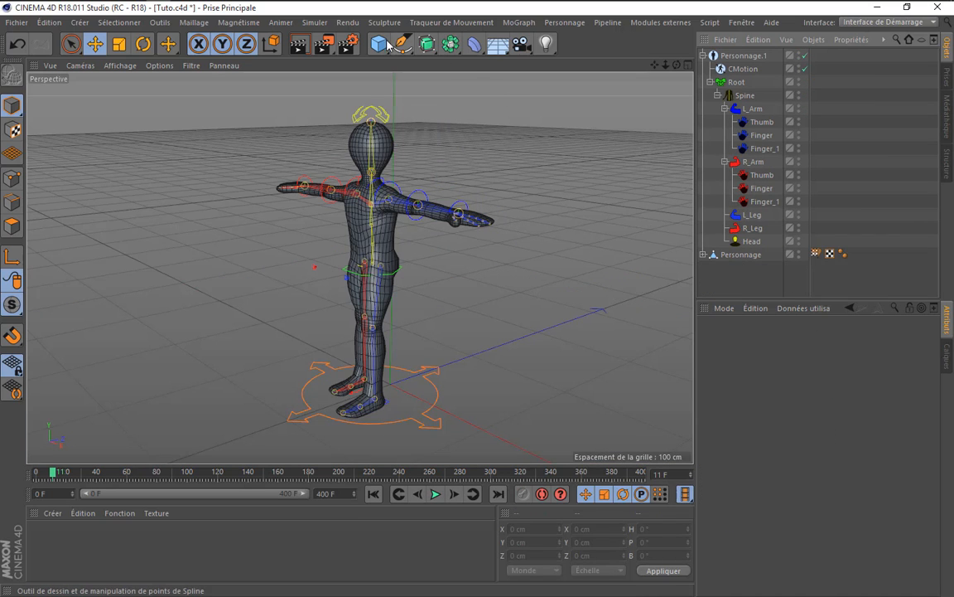
- Add a 400 by 400 cm plane as a floor under the character and return the animation to frame 0
left_click_drag(379, 44, 518, 86)
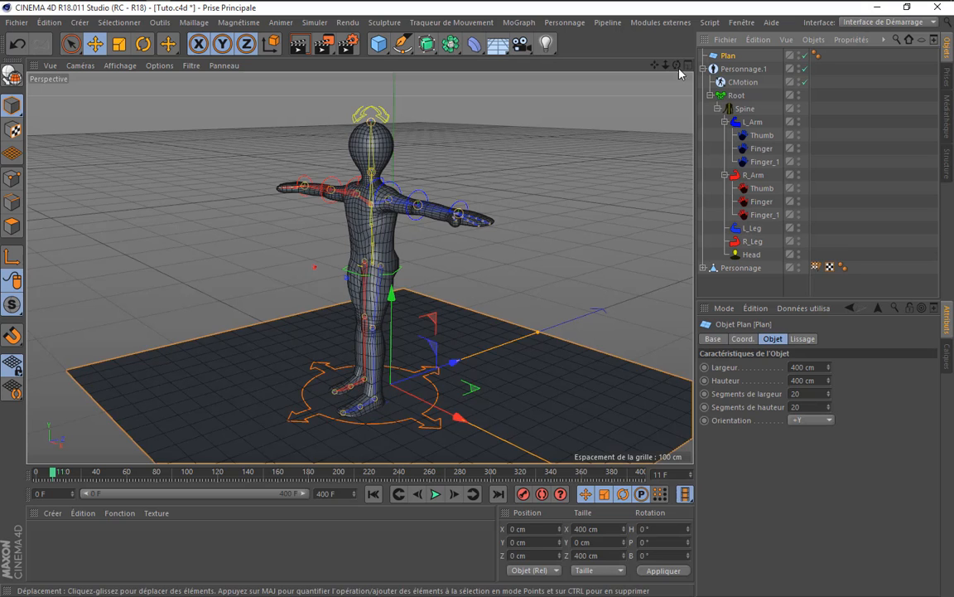
left_click_drag(675, 66, 510, 284)
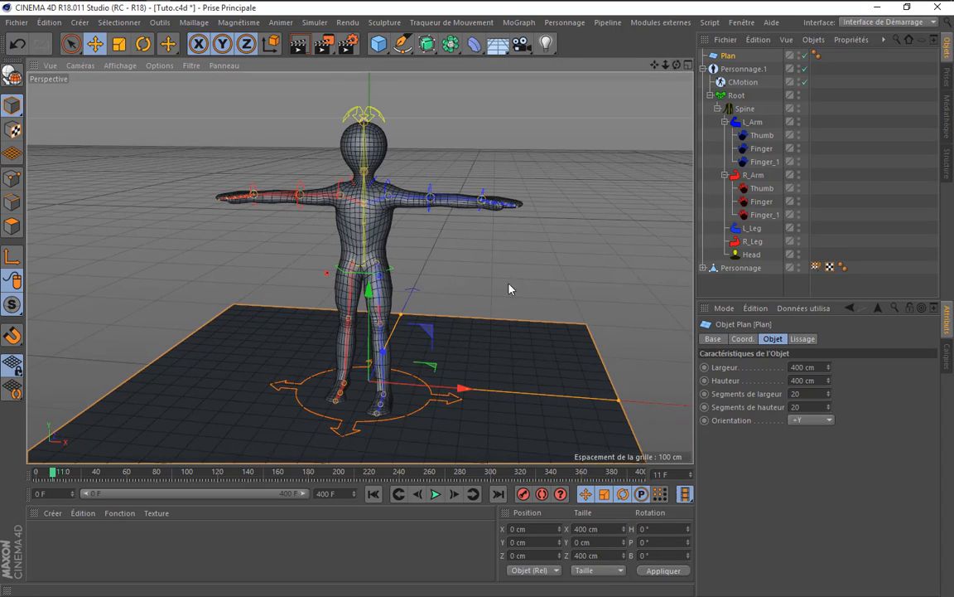
left_click(372, 496)
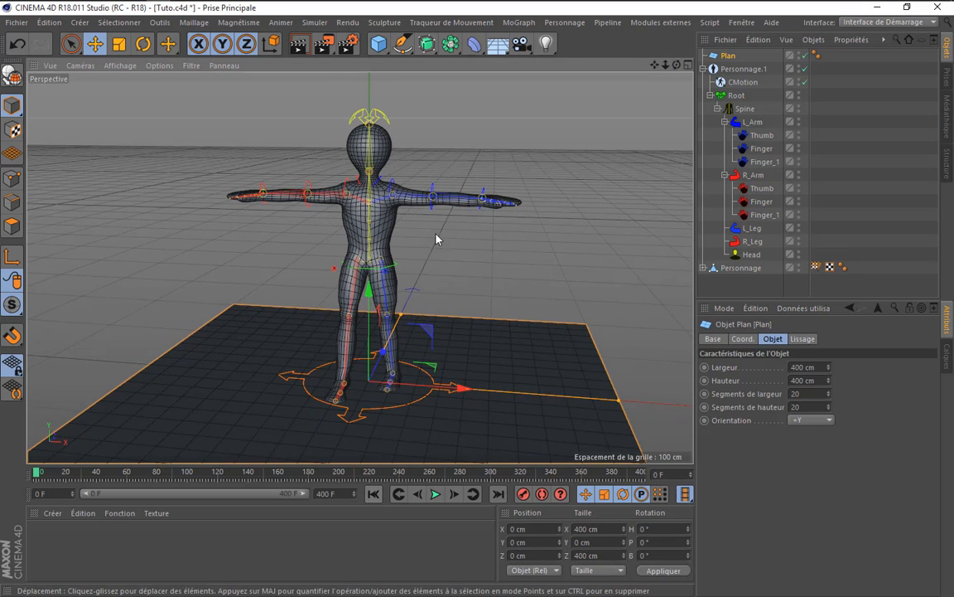
- Play the start of the walk on the plane, pause at about frame 28 and return to frame 0
scroll(381, 206, "up", 3)
left_click(430, 497)
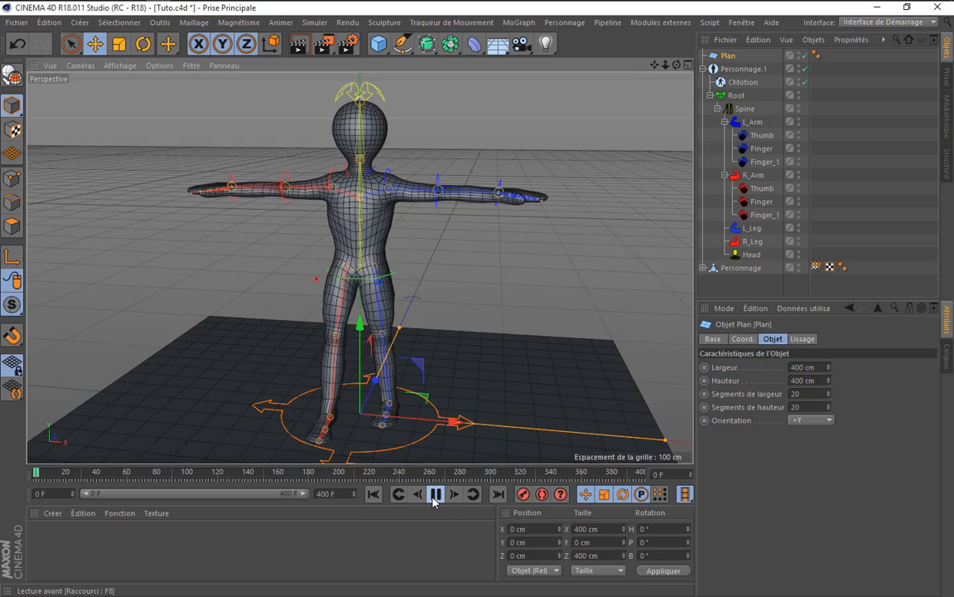
left_click(427, 499)
left_click(374, 494)
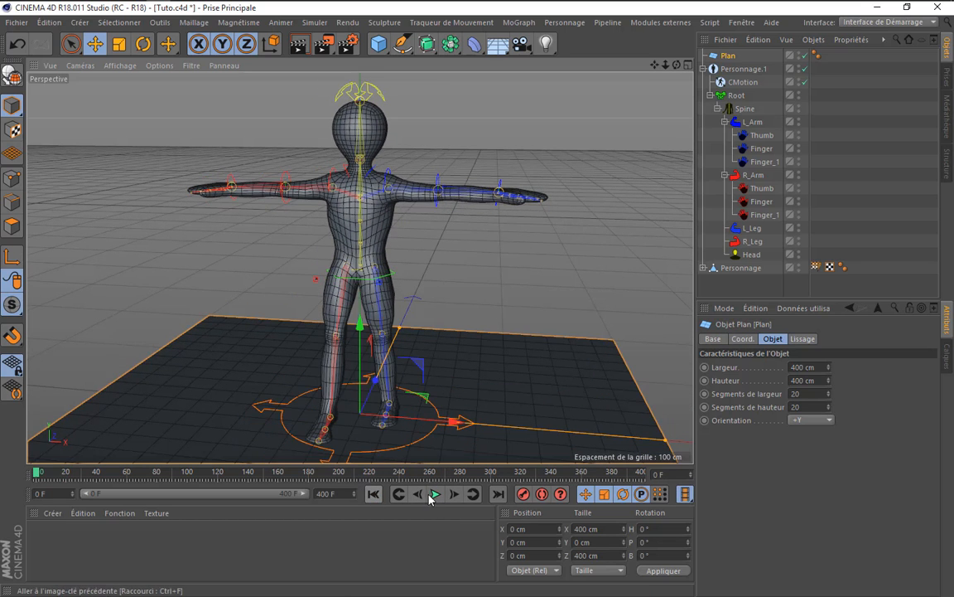
left_click(434, 495)
left_click(436, 500)
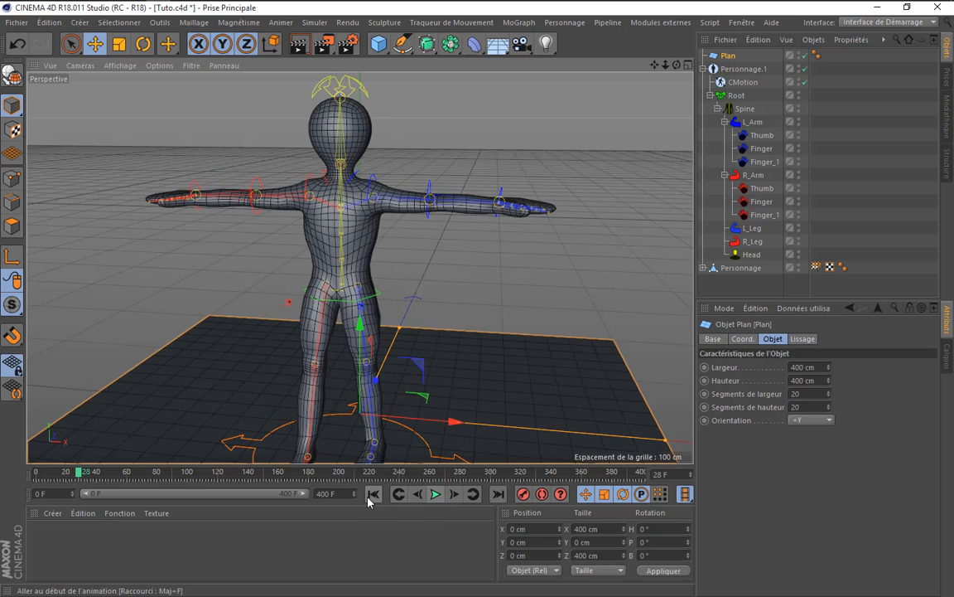
left_click(372, 499)
scroll(358, 167, "up", 3)
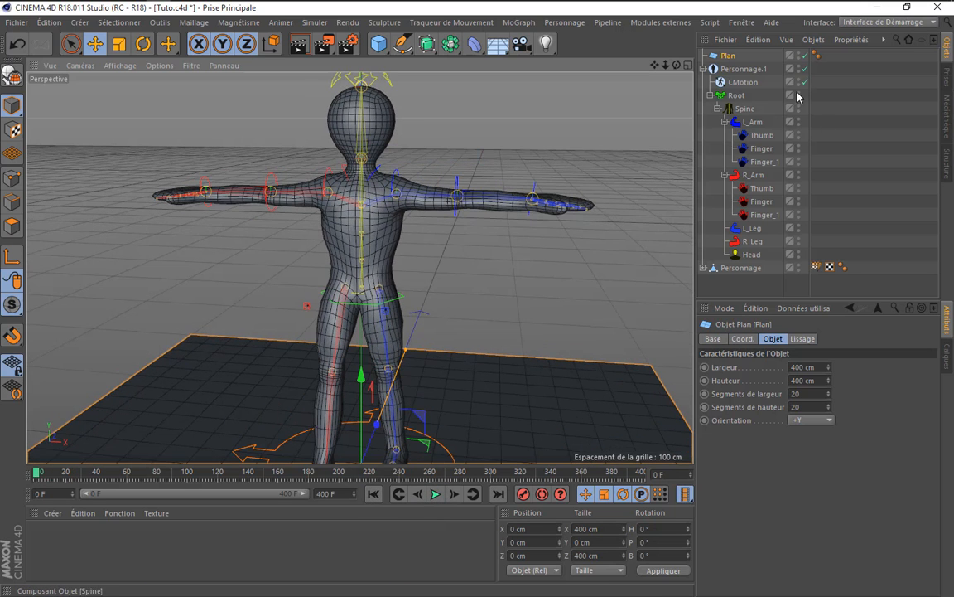
- Delete the CMotion object from the character and play the animation briefly to check that the walk is removed
left_click(732, 82)
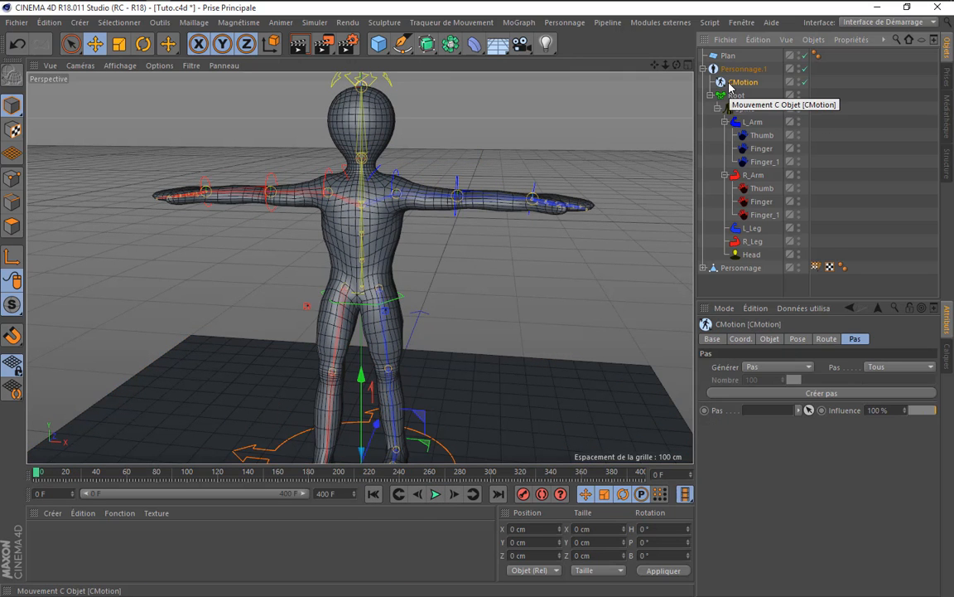
key("Delete")
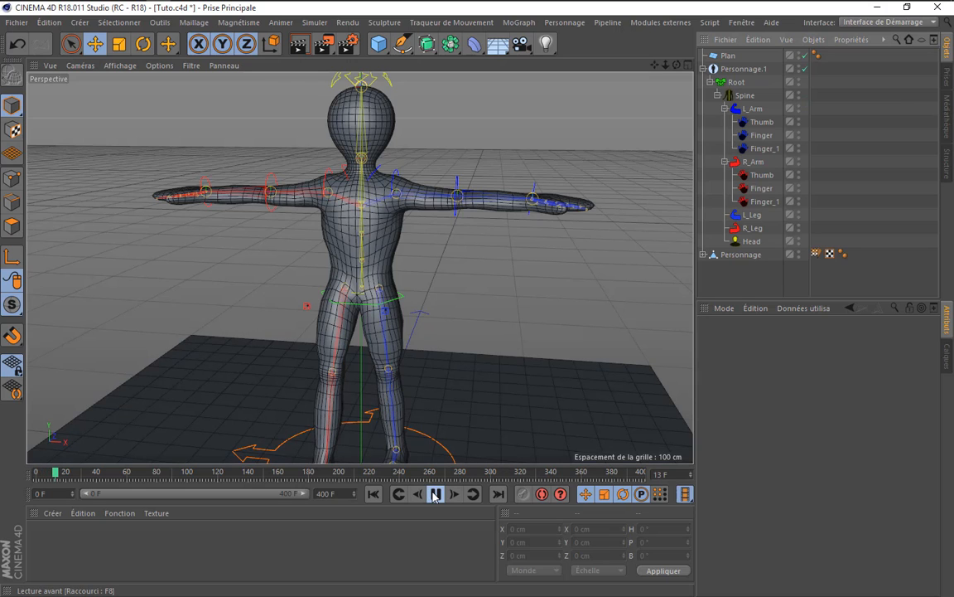
left_click(435, 495)
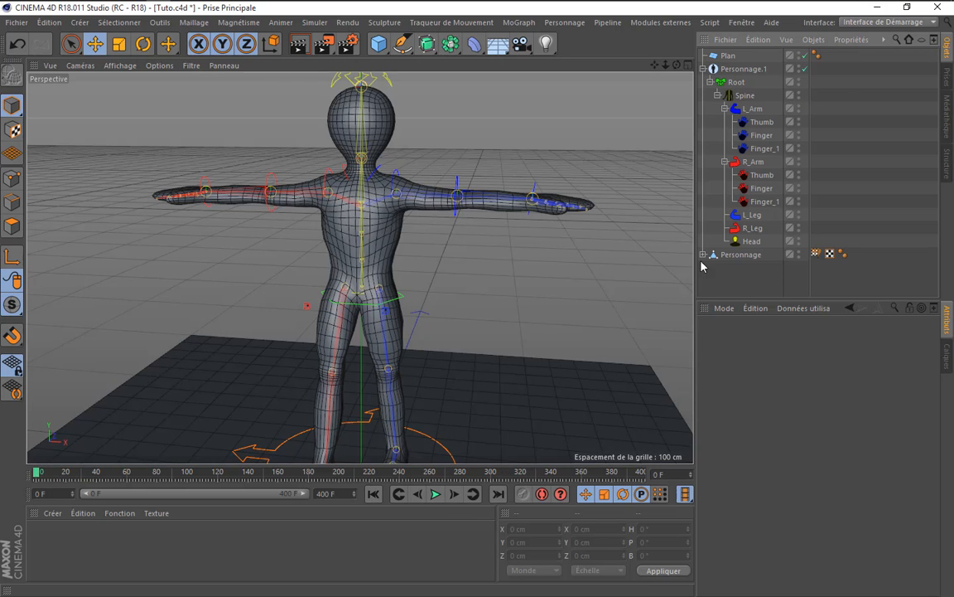
- Set the Visible display option of Personnage.1 to Contrôleurs
left_click(760, 73)
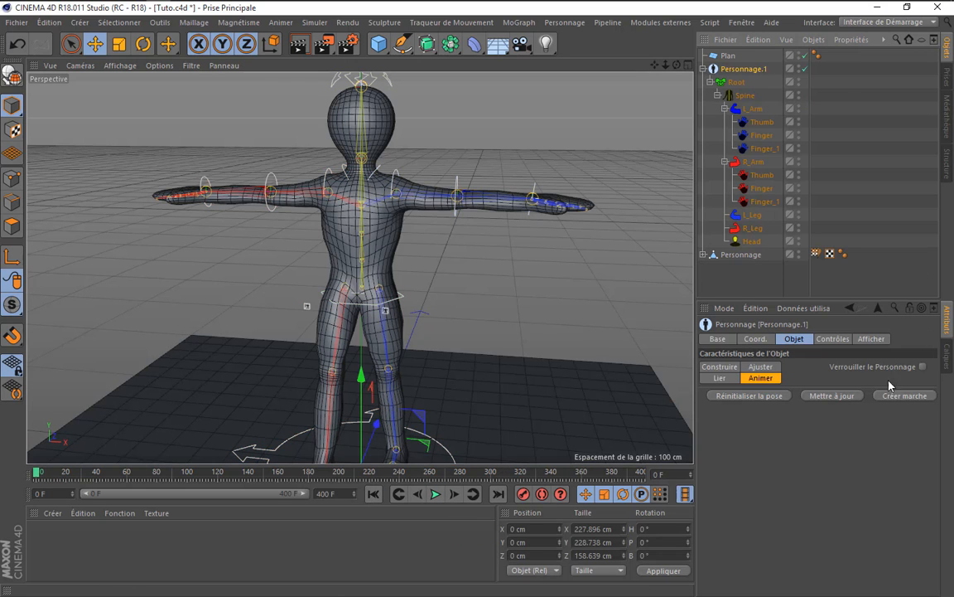
left_click(870, 338)
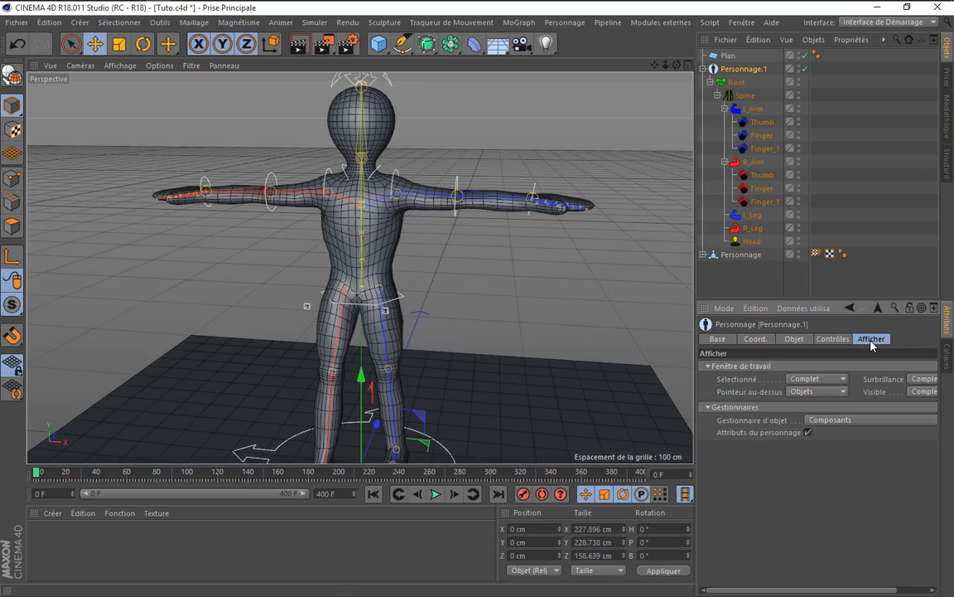
left_click_drag(837, 590, 875, 590)
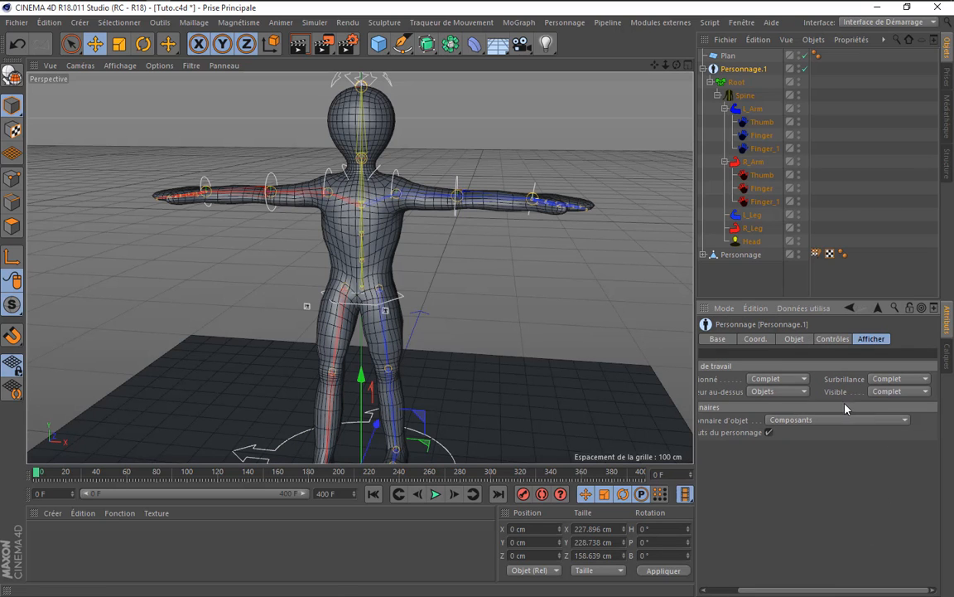
left_click(893, 393)
left_click(882, 435)
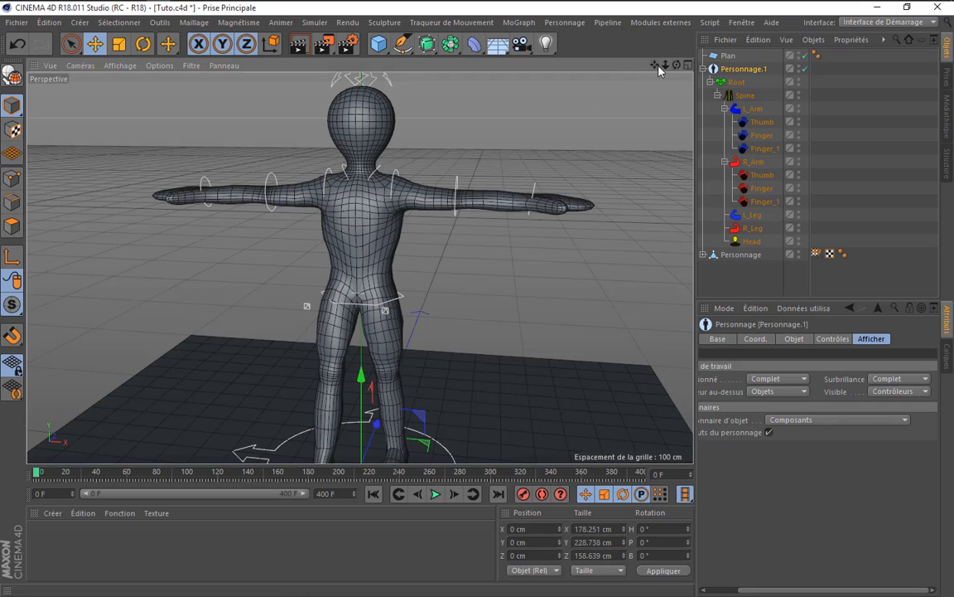
left_click_drag(677, 65, 632, 77)
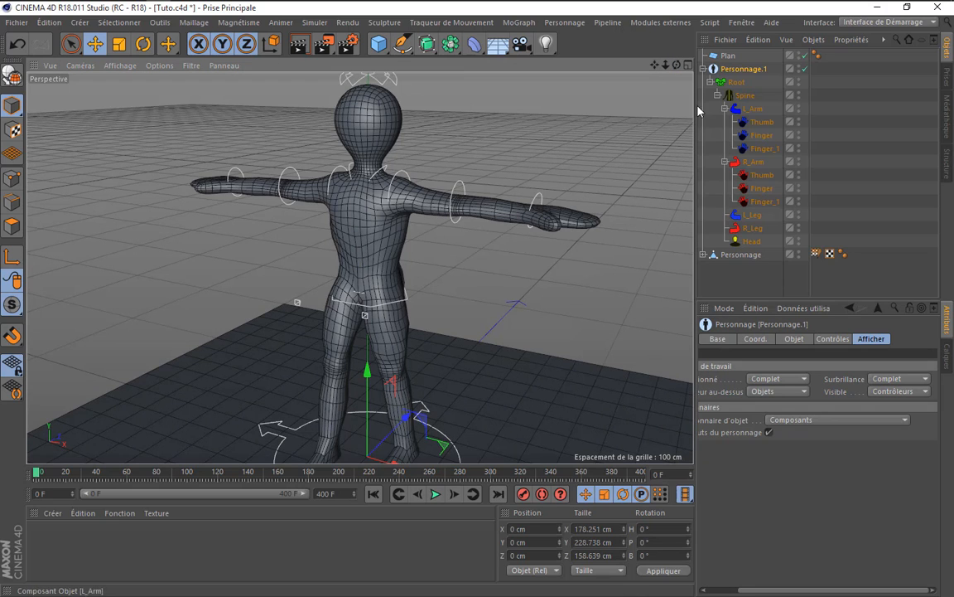
- Try posing the left arm with its elbow controller and the L_Arm component
left_click(455, 190)
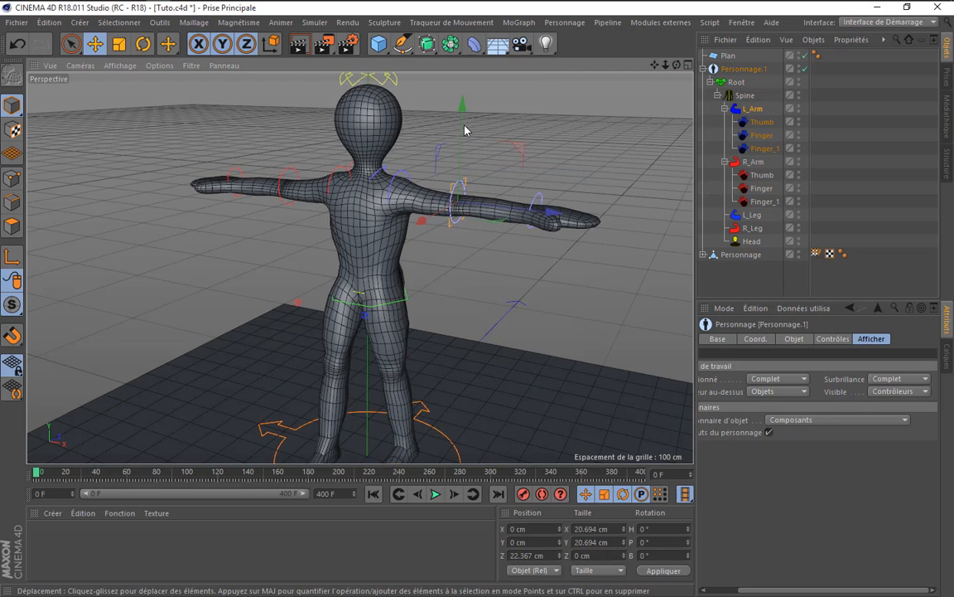
left_click(749, 111)
left_click_drag(368, 147, 362, 147)
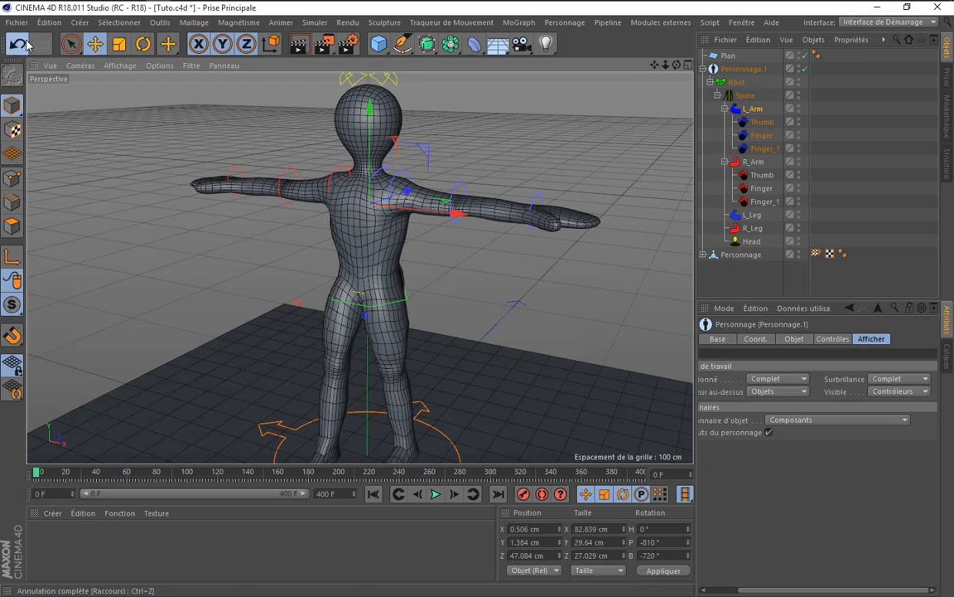
- Select the L_Leg component and try moving the left foot with its controller
left_click(373, 315)
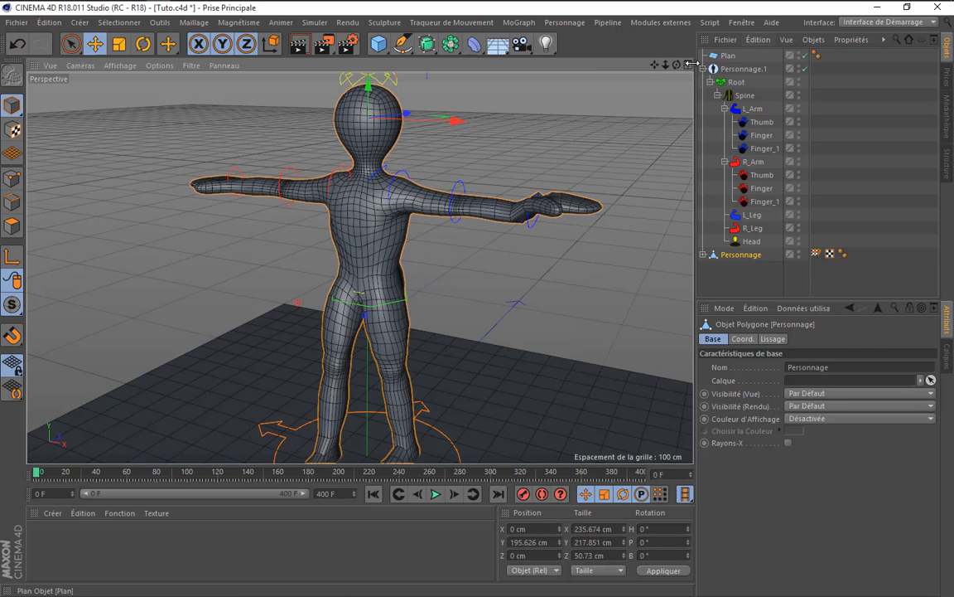
middle_click_drag(372, 315, 370, 264, "alt")
left_click(744, 217)
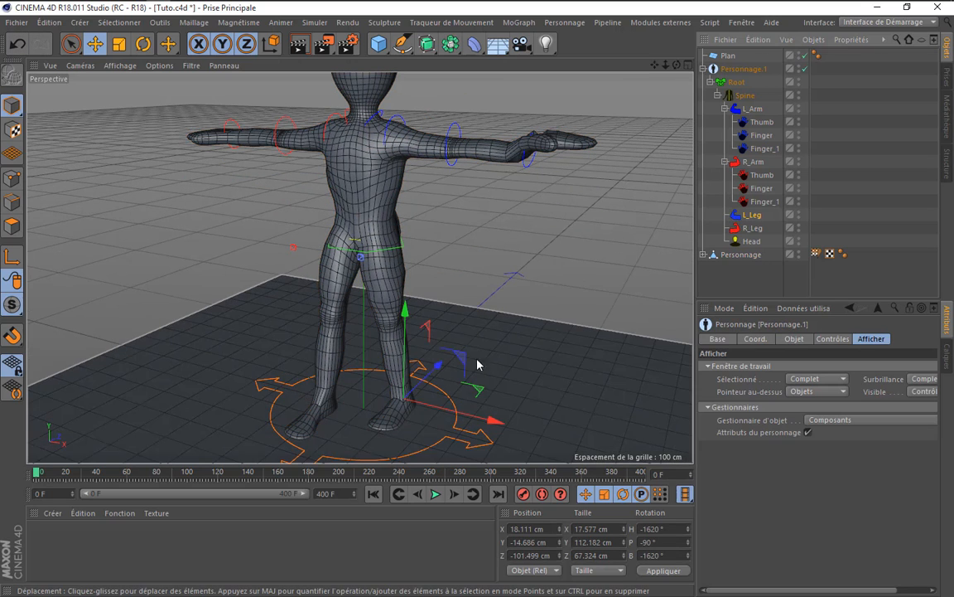
left_click_drag(471, 417, 430, 333)
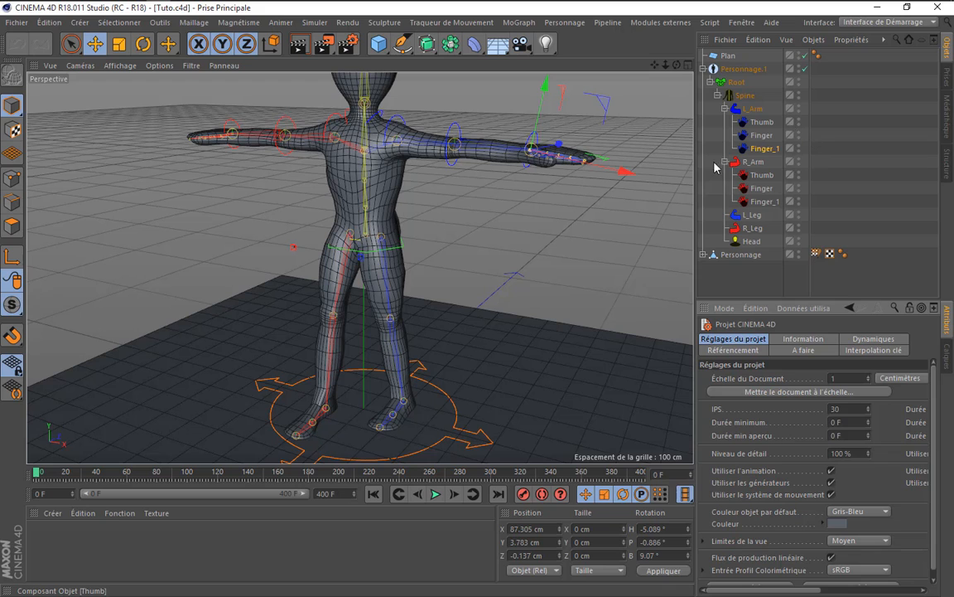
- Test the L_Arm thumb and finger controls, reset them to 0 %, and select the R_Arm component
left_click(761, 112)
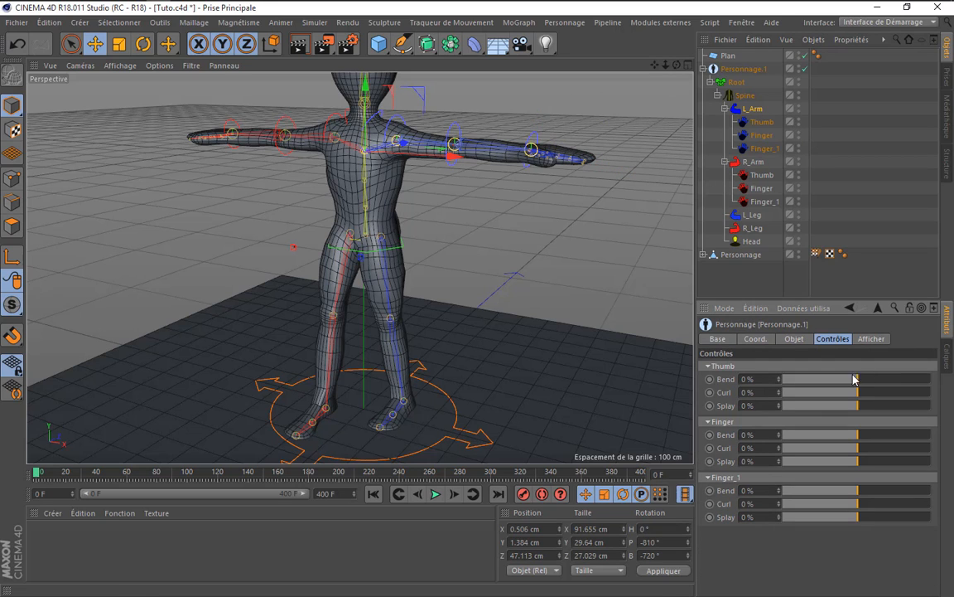
left_click_drag(855, 379, 873, 466)
type("0")
key("Return")
type("0")
mouse_move(862, 504)
left_mouse_down()
mouse_move(880, 494)
mouse_move(855, 492)
left_mouse_up()
type("0")
left_click(303, 148)
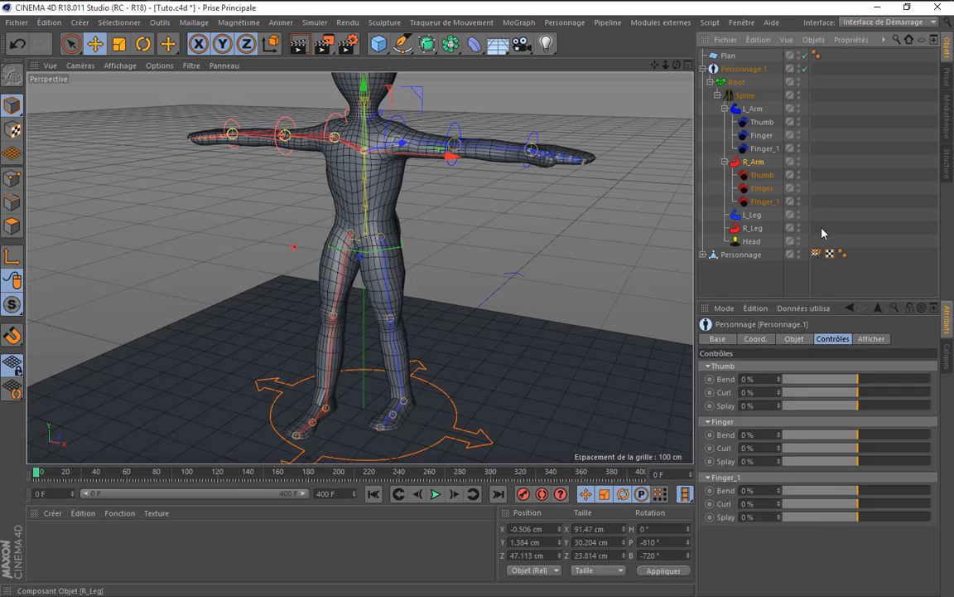
- Try the L_Leg foot controls with Ball at 10 %, Toe at 60 % and Heel at -100 %
left_click(757, 216)
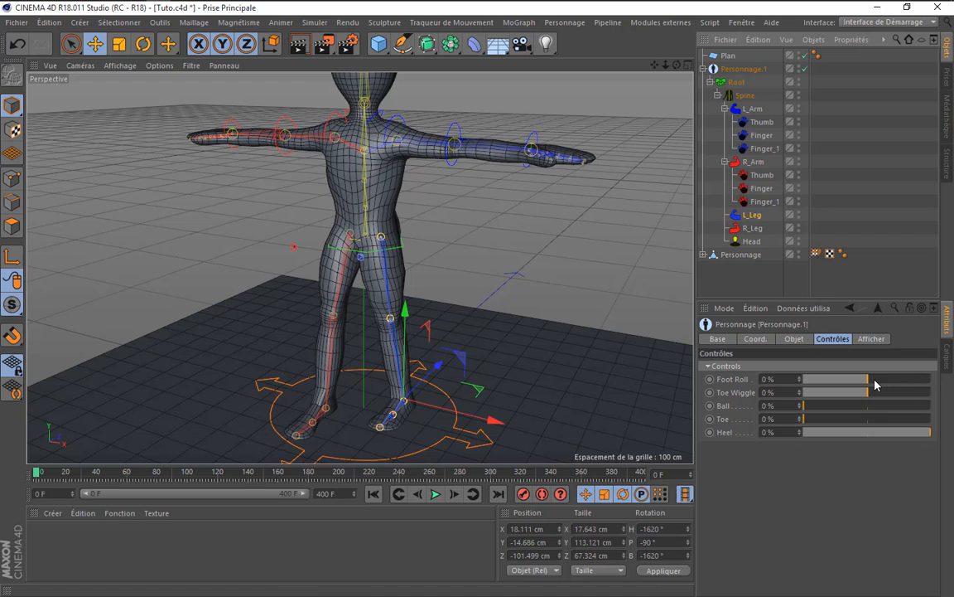
left_click_drag(875, 385, 792, 435)
key("Tab")
type("0")
key("Return")
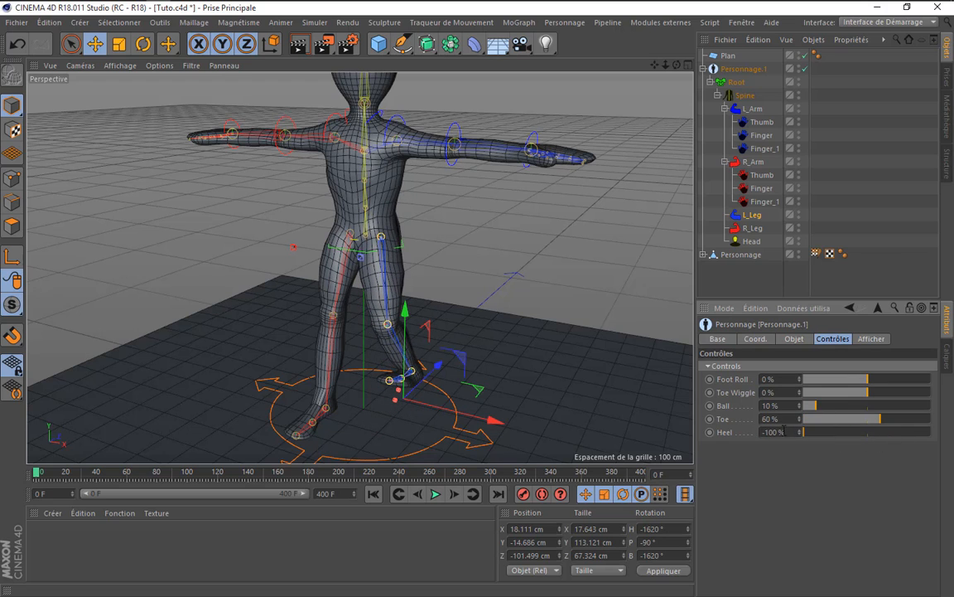
- Reset the Heel, Toe and Ball controls of L_Leg to 0 %
double_click(783, 432)
type("0")
double_click(783, 418)
type("0")
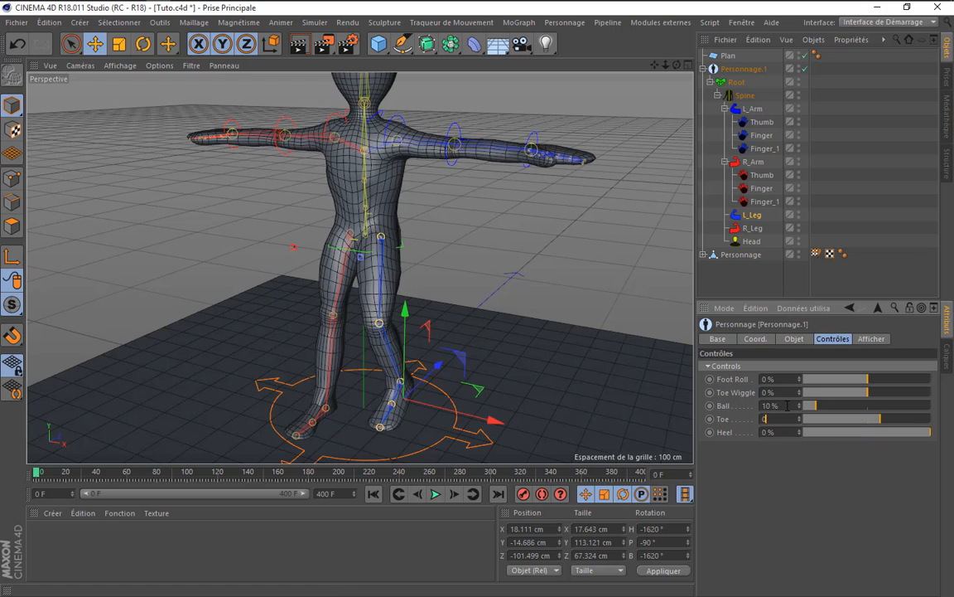
key("Return")
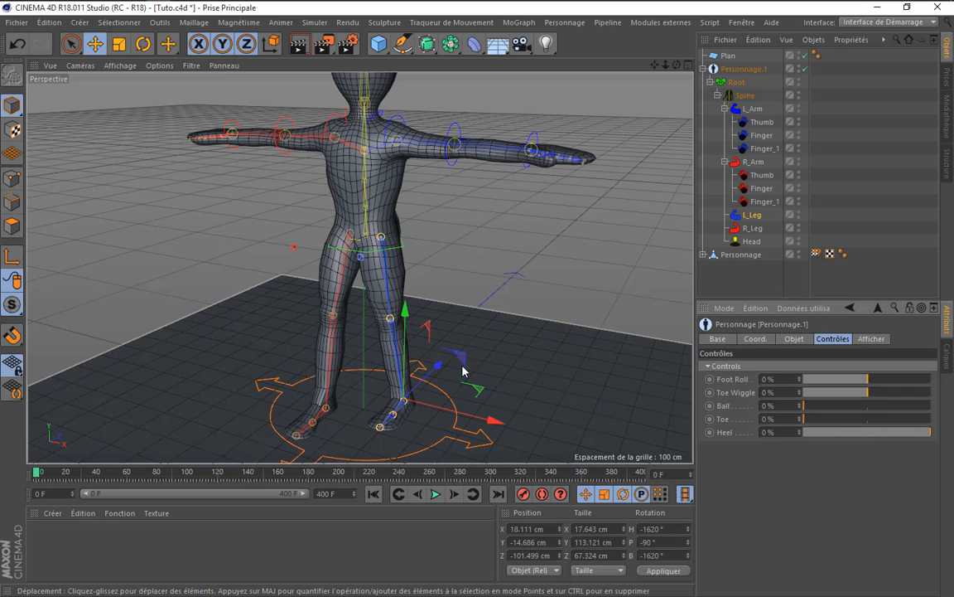
- Try posing the left leg with its foot controller, swinging the foot outward, across the right leg and up to hip height
left_click_drag(435, 376, 365, 379)
left_click_drag(403, 407, 420, 305)
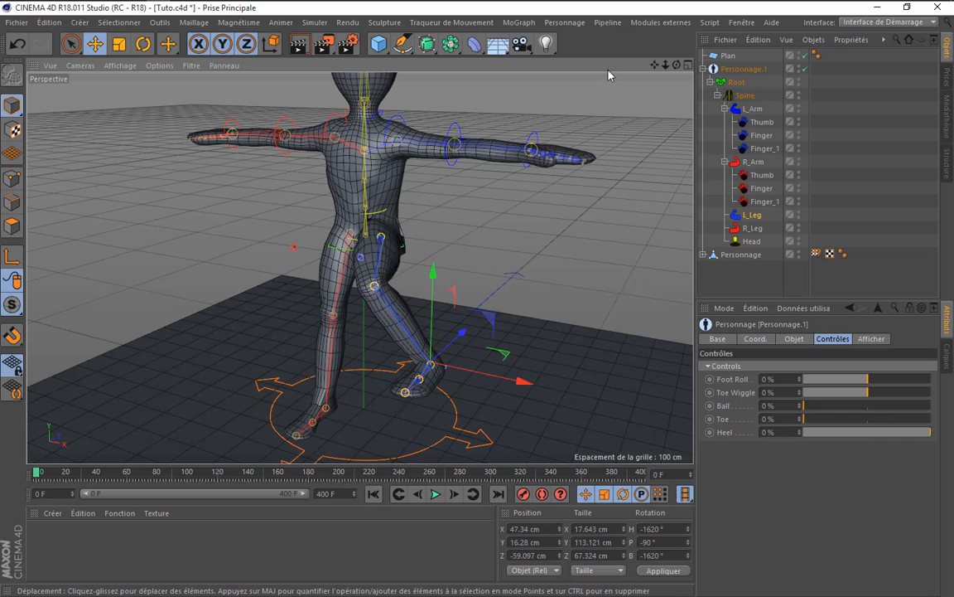
left_click_drag(675, 62, 740, 35)
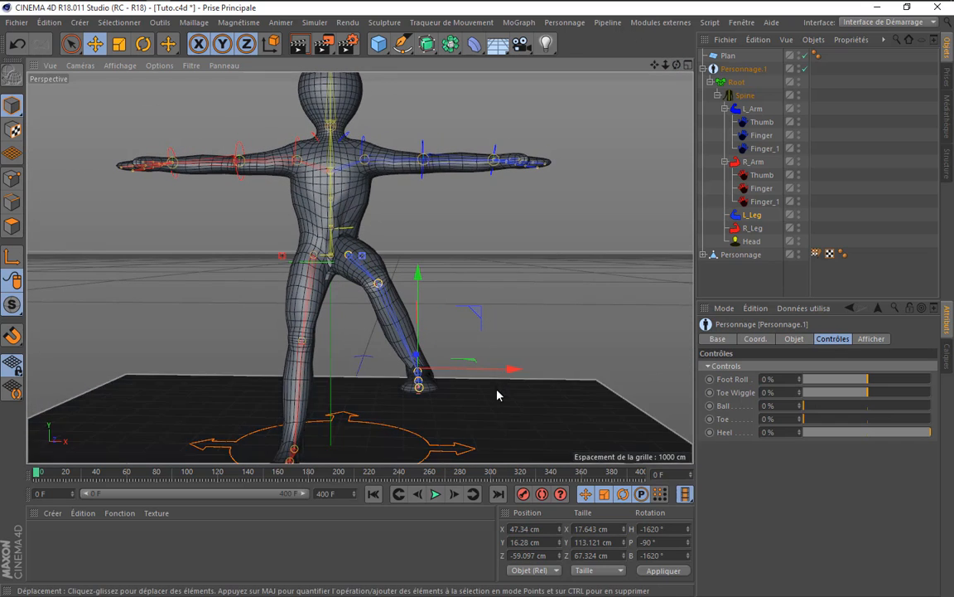
left_click_drag(495, 374, 336, 381)
left_click_drag(249, 286, 390, 127)
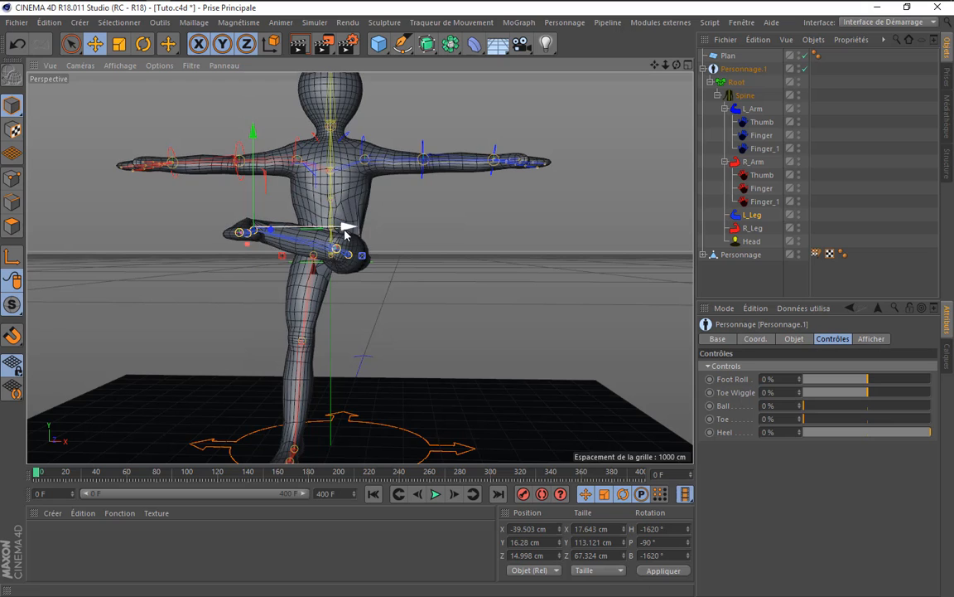
left_click_drag(345, 230, 302, 242)
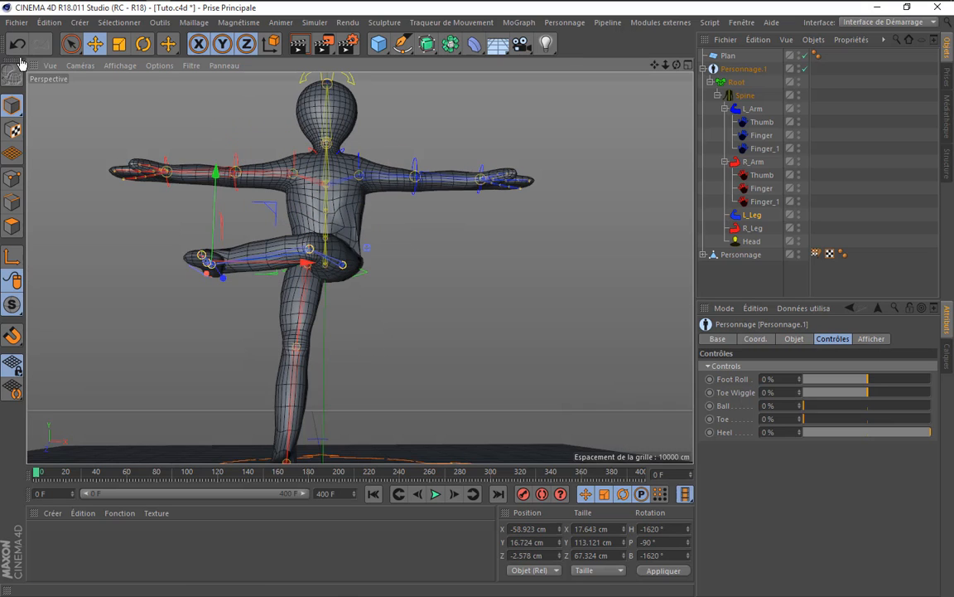
- Undo the successive moves of the left foot controller
left_click(21, 47)
left_click(21, 47)
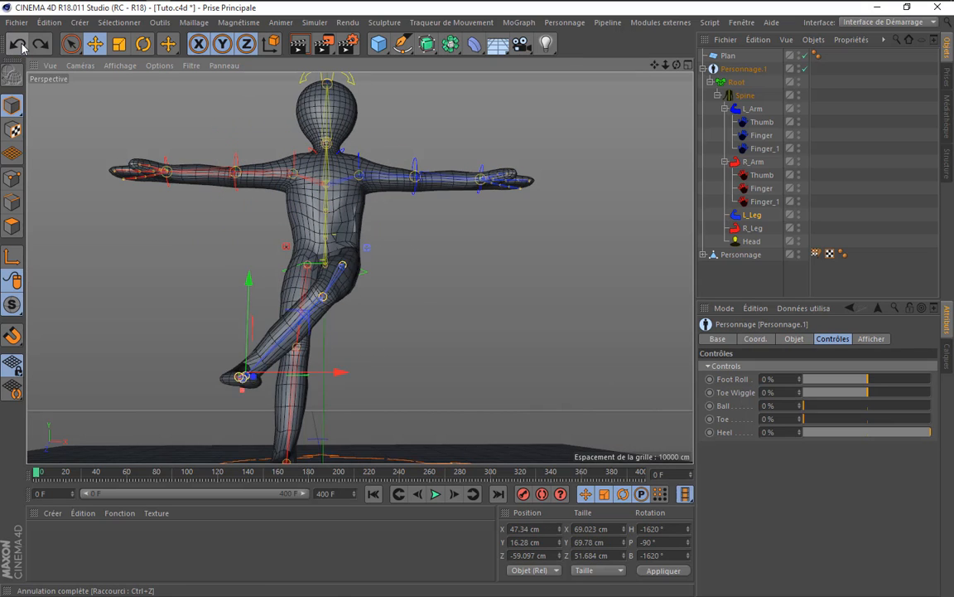
left_click(21, 47)
left_click(22, 47)
left_click(22, 48)
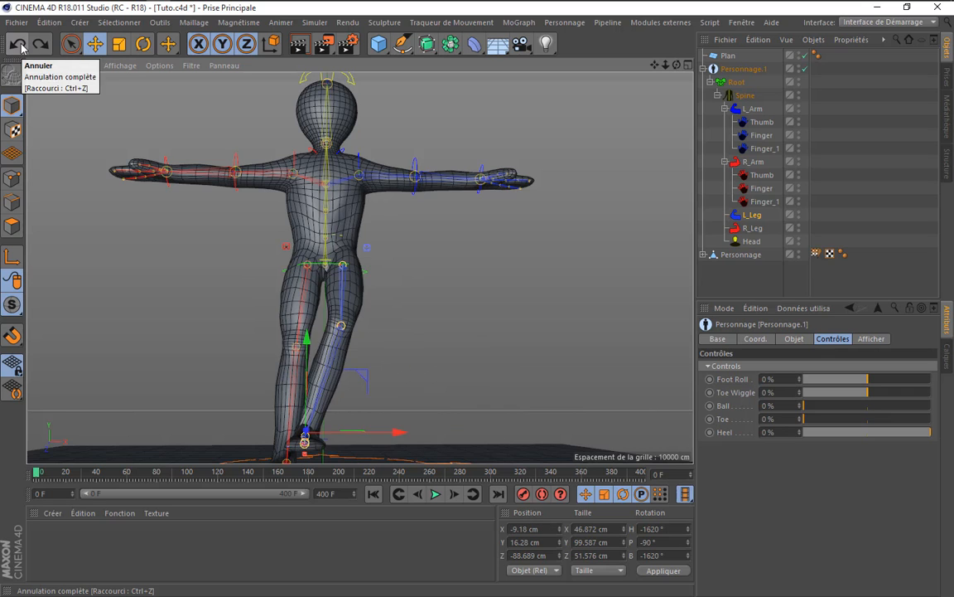
left_click(21, 47)
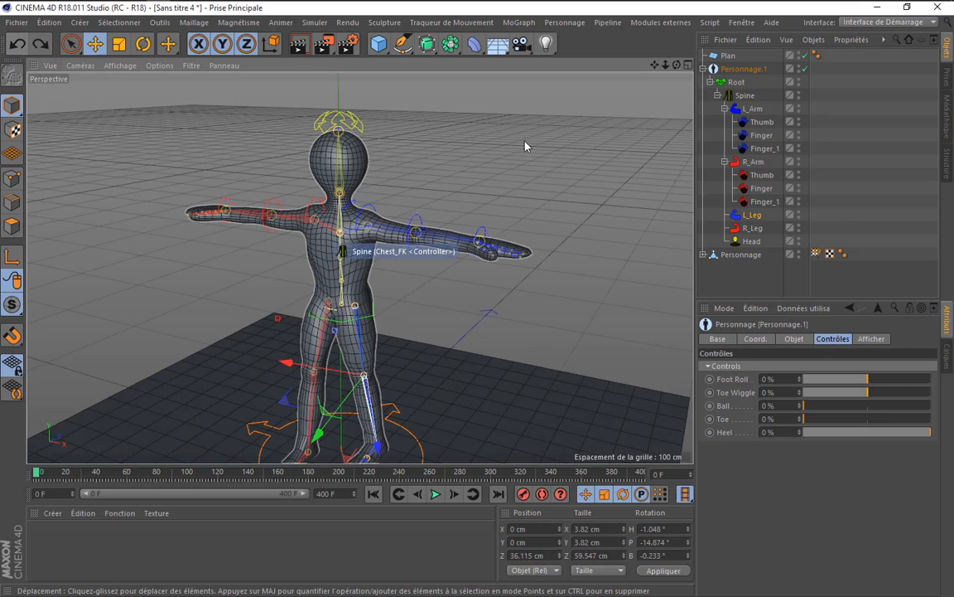
- Move the L_Arm shoulder controller slightly upward, to a relative position of about X 0.07, Y 1.18, Z 13.54 cm
left_click_drag(656, 66, 633, 8)
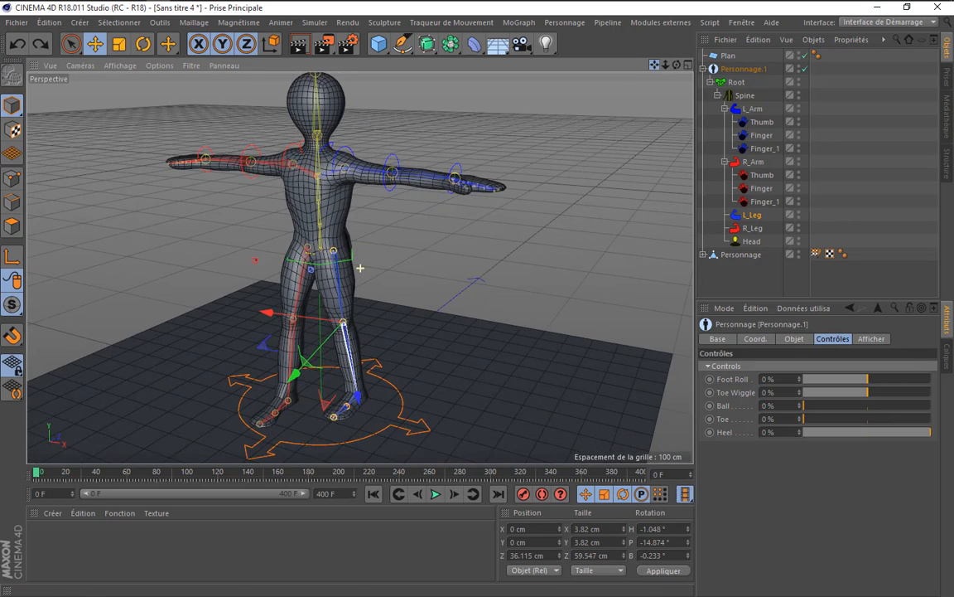
left_click(341, 414)
left_click(334, 417)
left_click(347, 166)
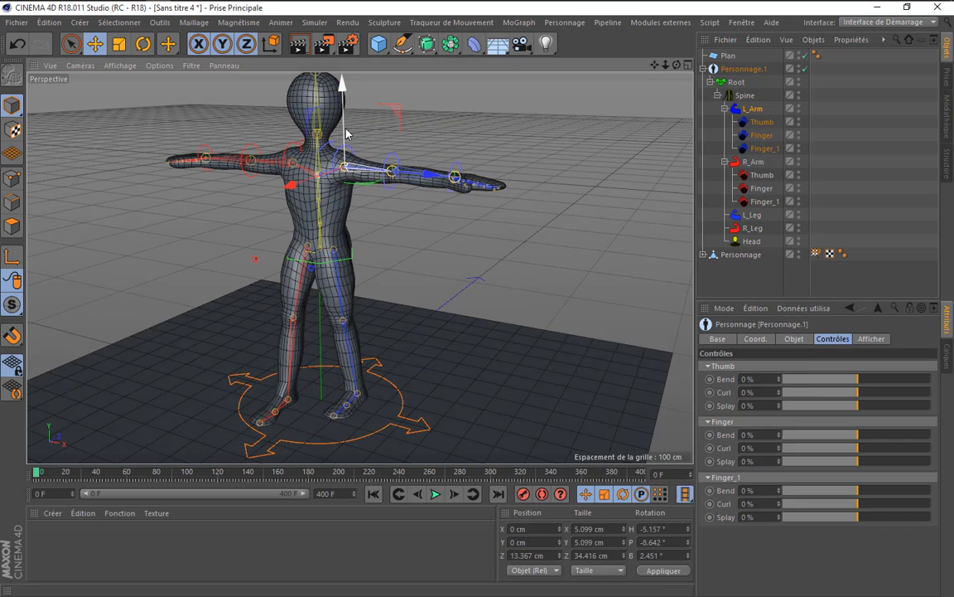
left_click_drag(345, 130, 346, 123)
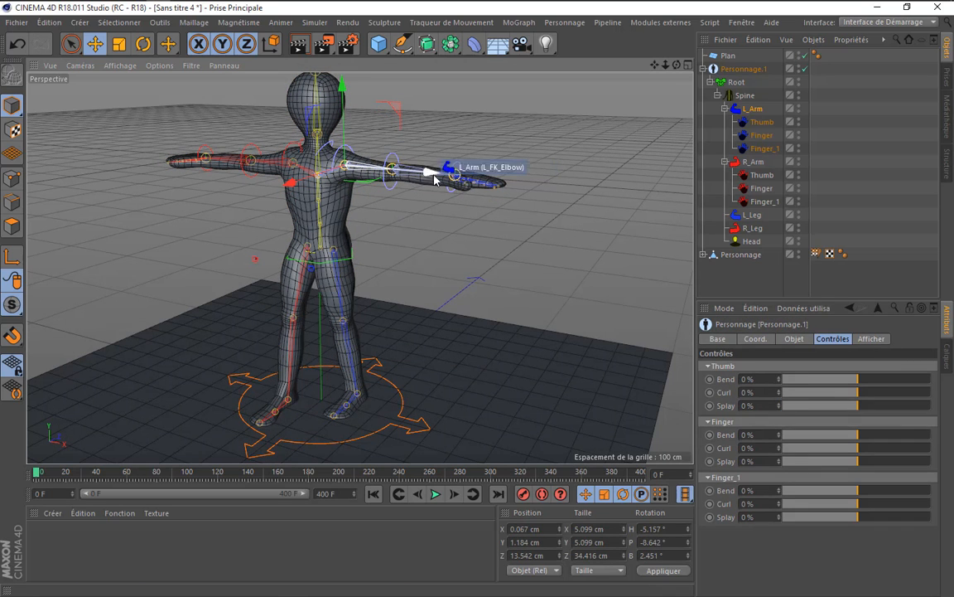
left_click(392, 169)
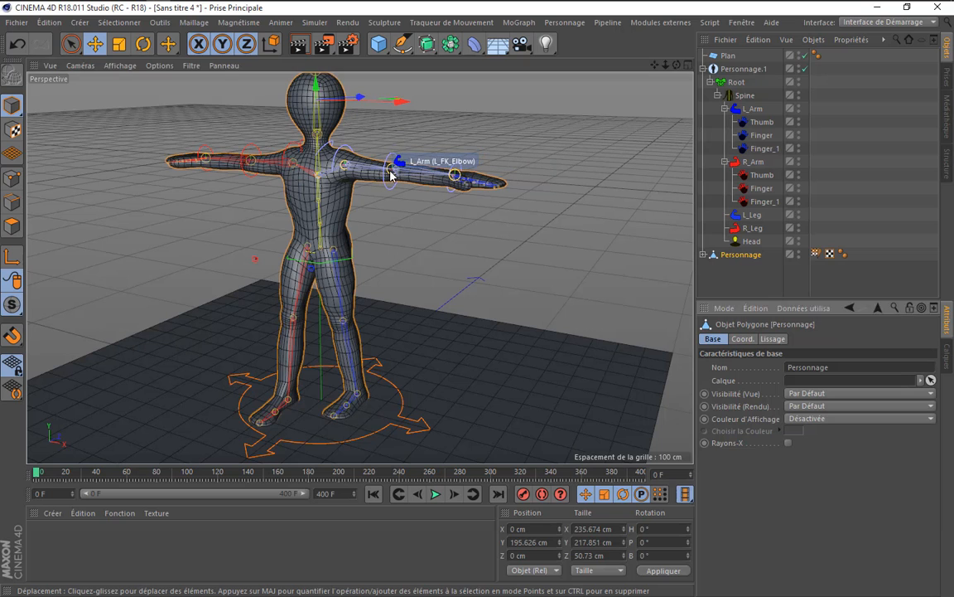
scroll(393, 169, "up", 3)
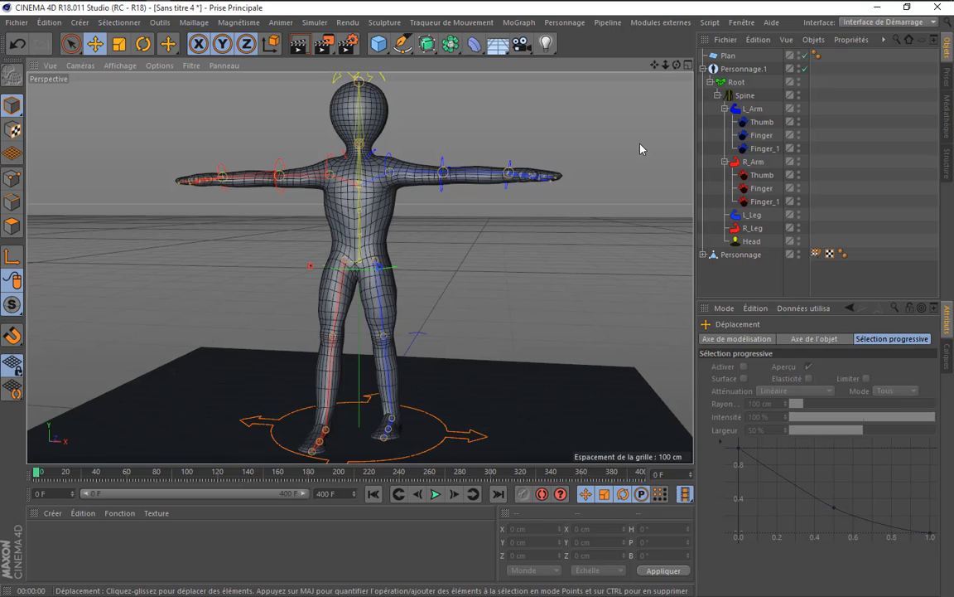
left_click_drag(676, 67, 639, 56)
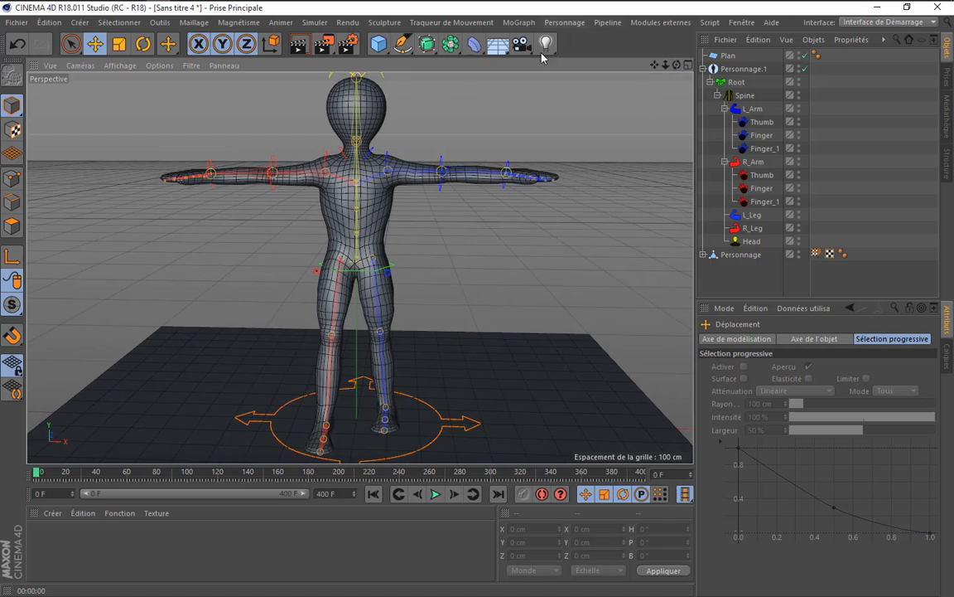